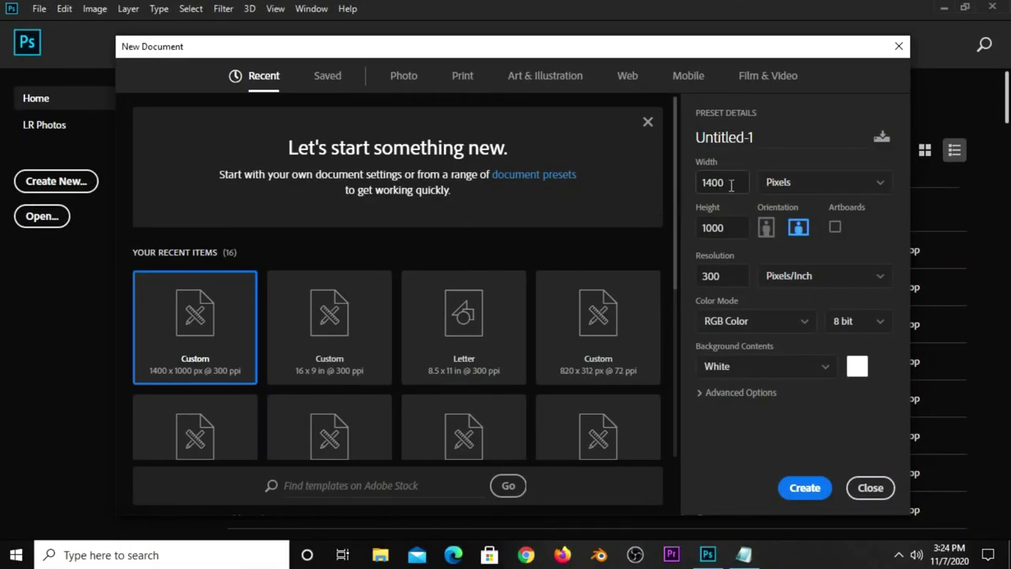
- Select the 1400 px width value in the New Document settings
double_click(731, 184)
- Create the 1400 × 1000 px, 300 ppi document and zoom to 50%
double_click(740, 227)
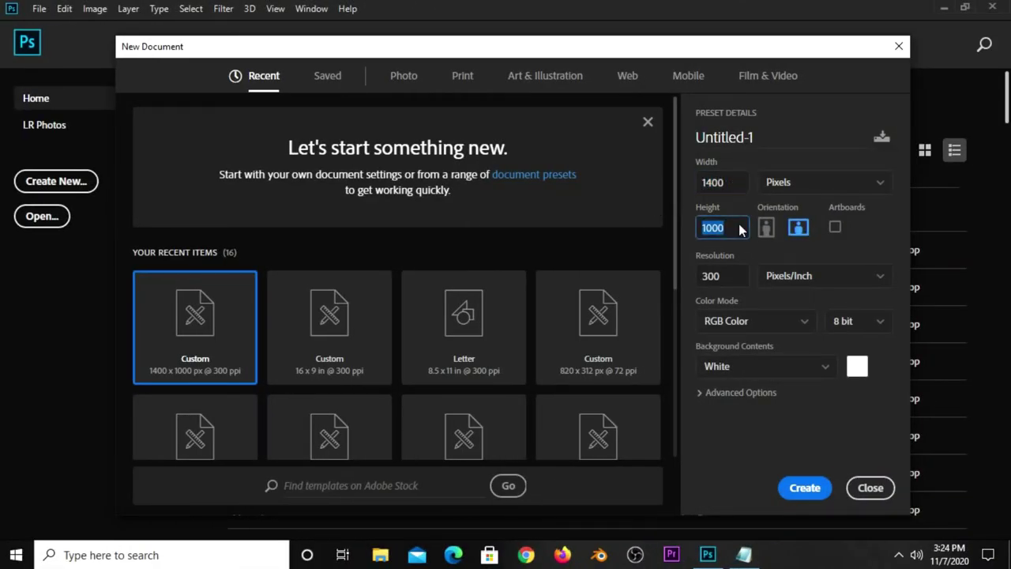
double_click(739, 287)
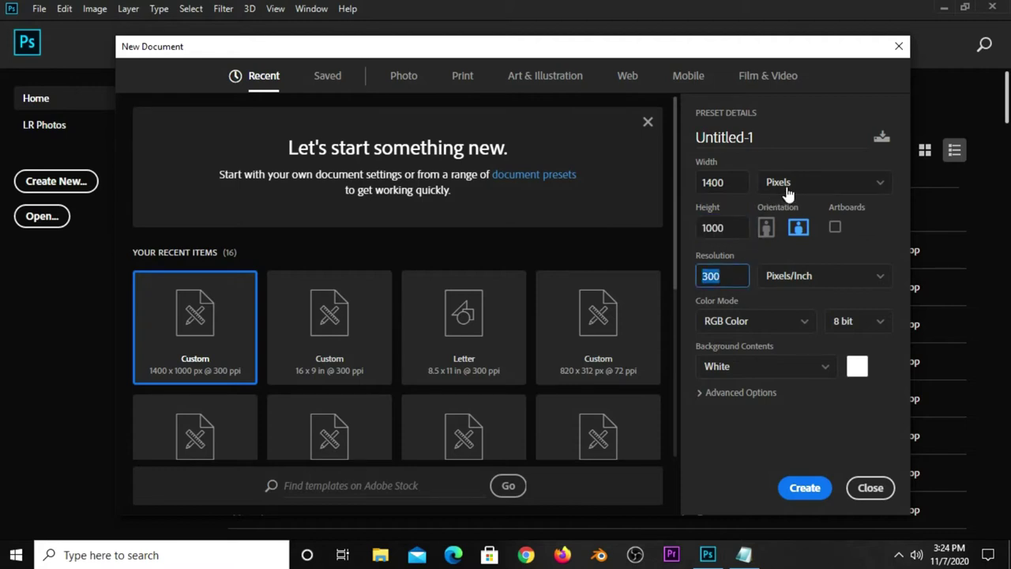
left_click(803, 488)
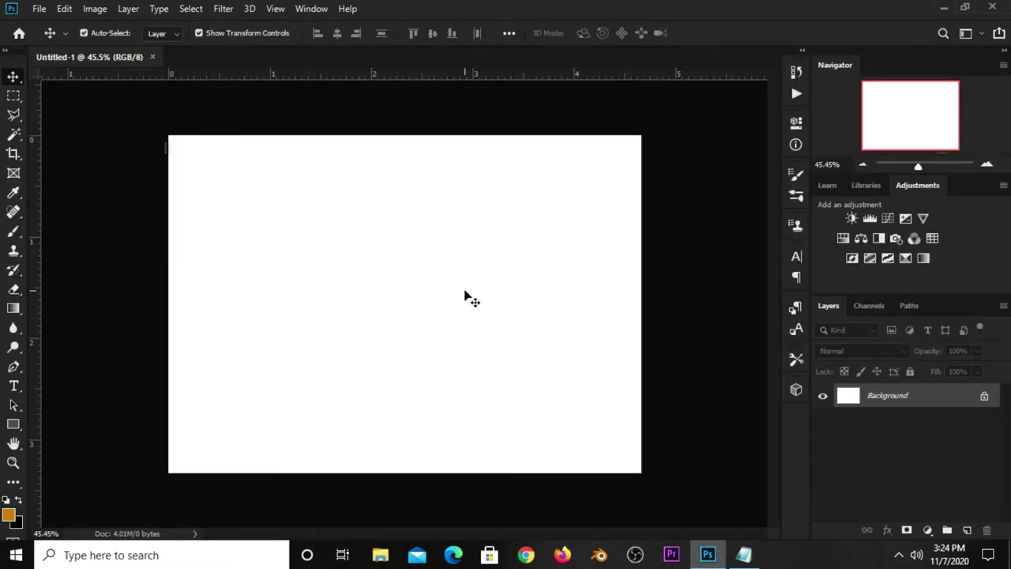
key("ctrl+plus")
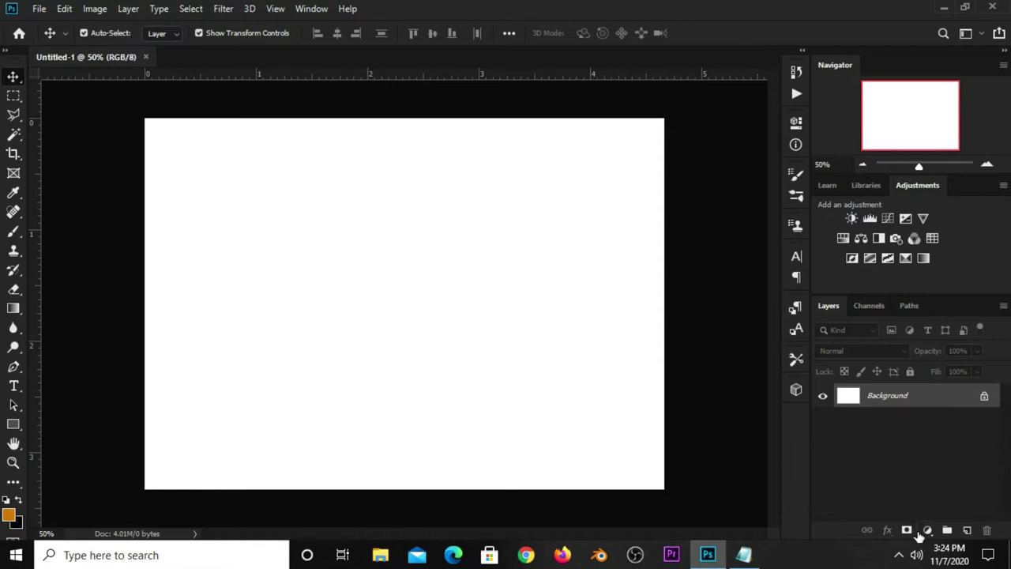
- Add a Solid Color fill layer in orange e88914, copied from the colour notes
left_click(925, 531)
left_click(930, 273)
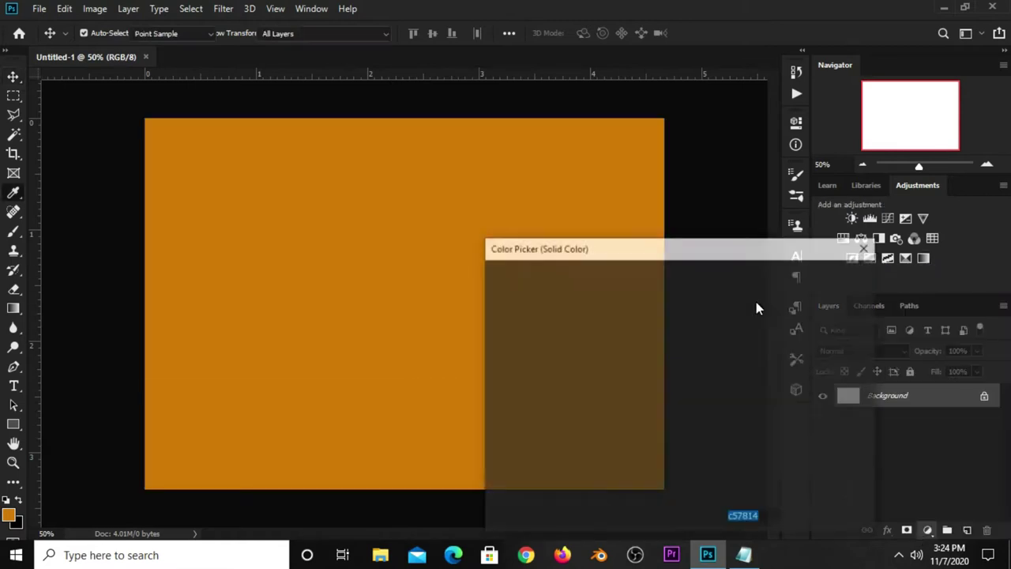
left_click(744, 554)
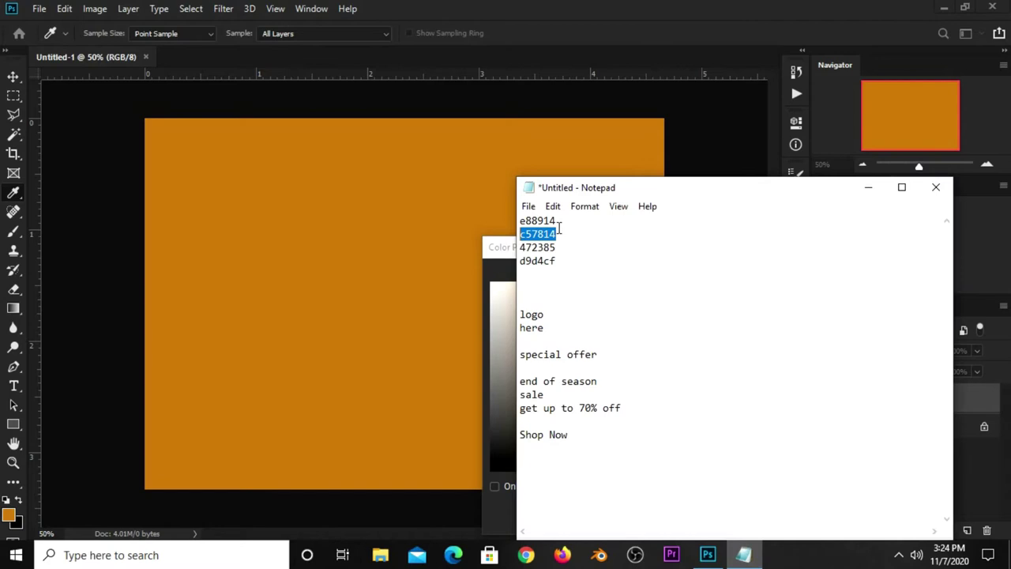
double_click(539, 220)
right_click(534, 222)
left_click(572, 273)
left_click(680, 135)
right_click(747, 519)
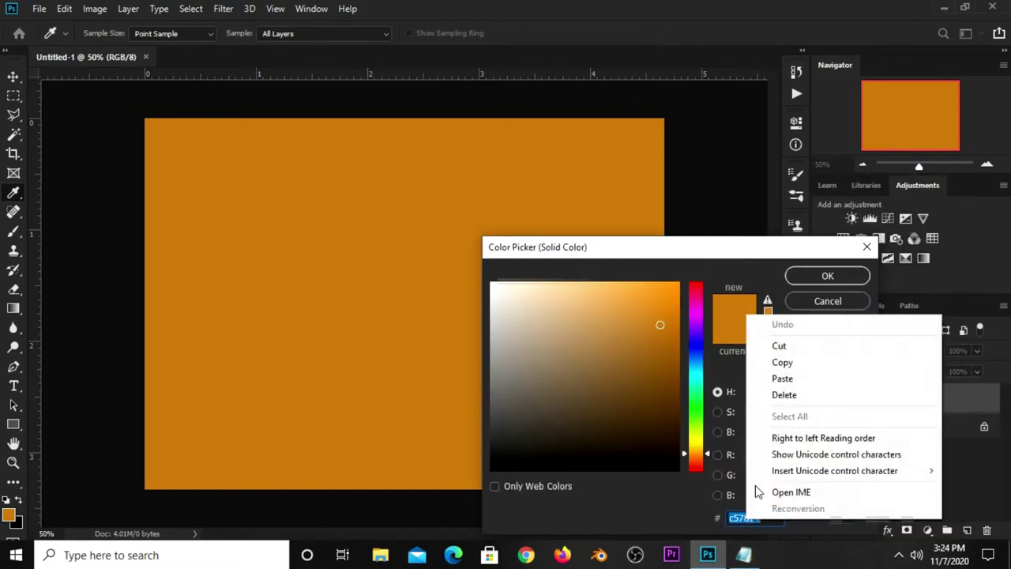
left_click(782, 376)
left_click_drag(764, 518, 726, 514)
left_click(821, 277)
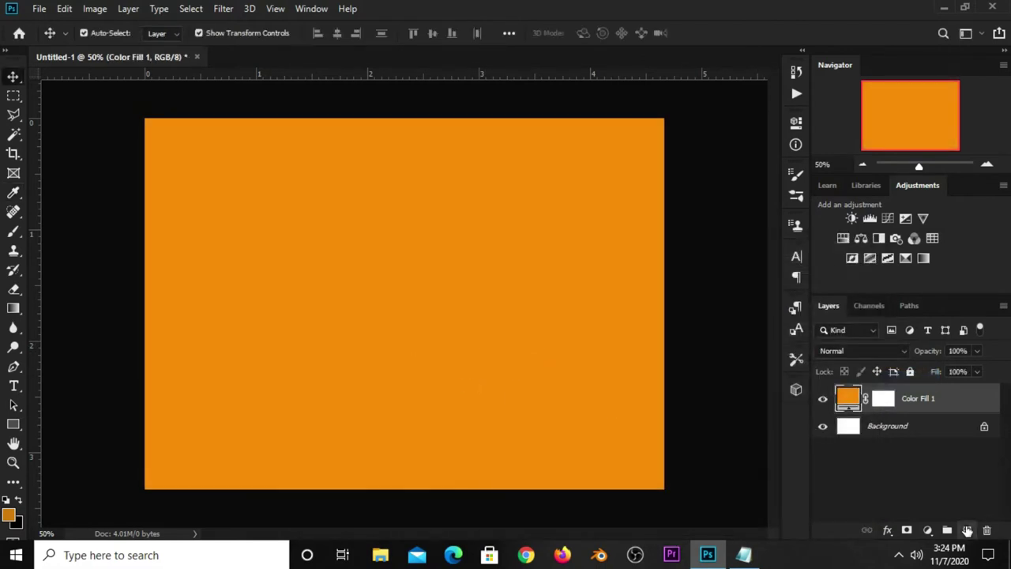
- Add a new layer and set up a soft round brush at 100% opacity
left_click(967, 529)
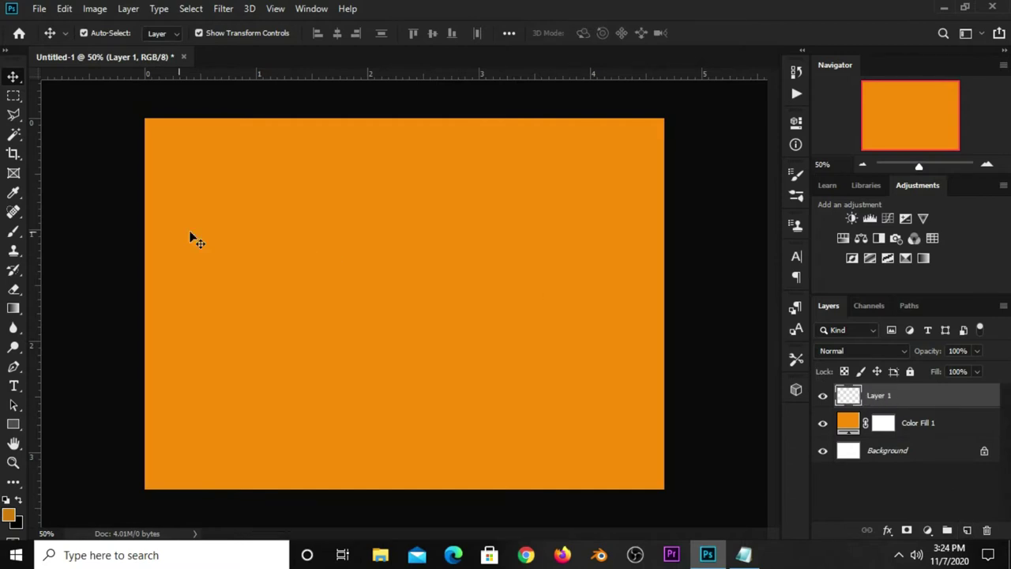
left_click(15, 230)
left_click(65, 229)
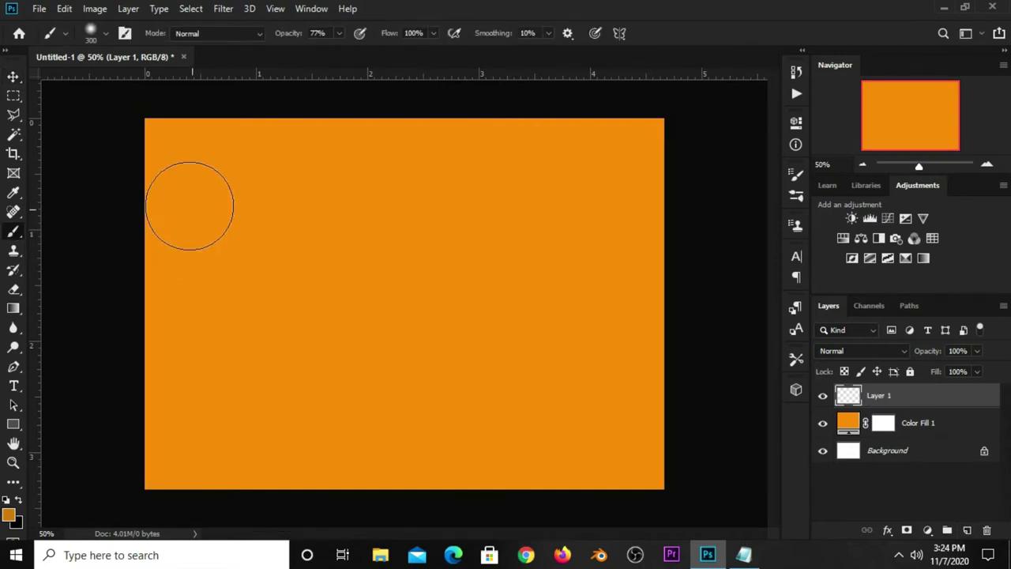
left_click(92, 34)
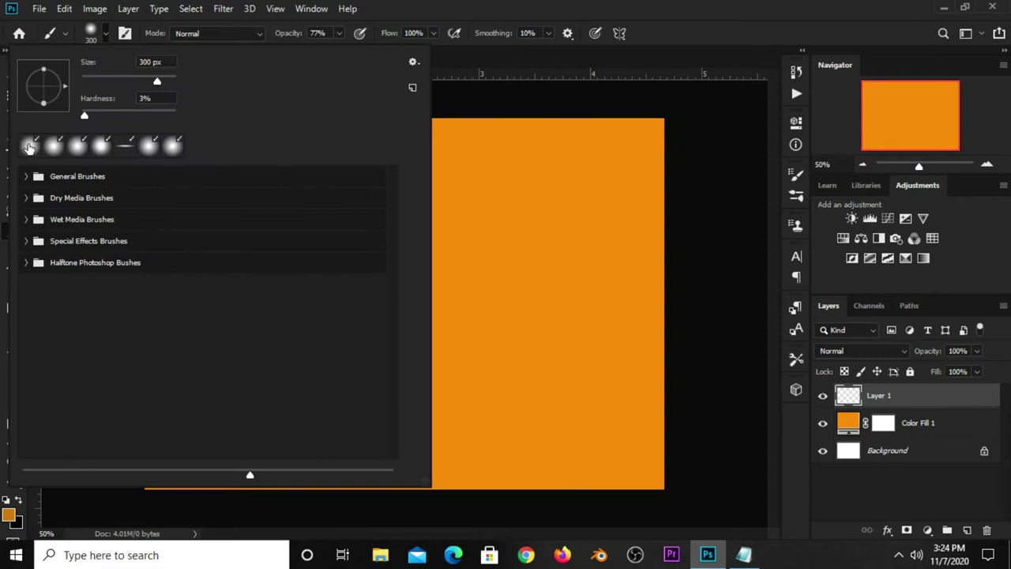
left_click(707, 33)
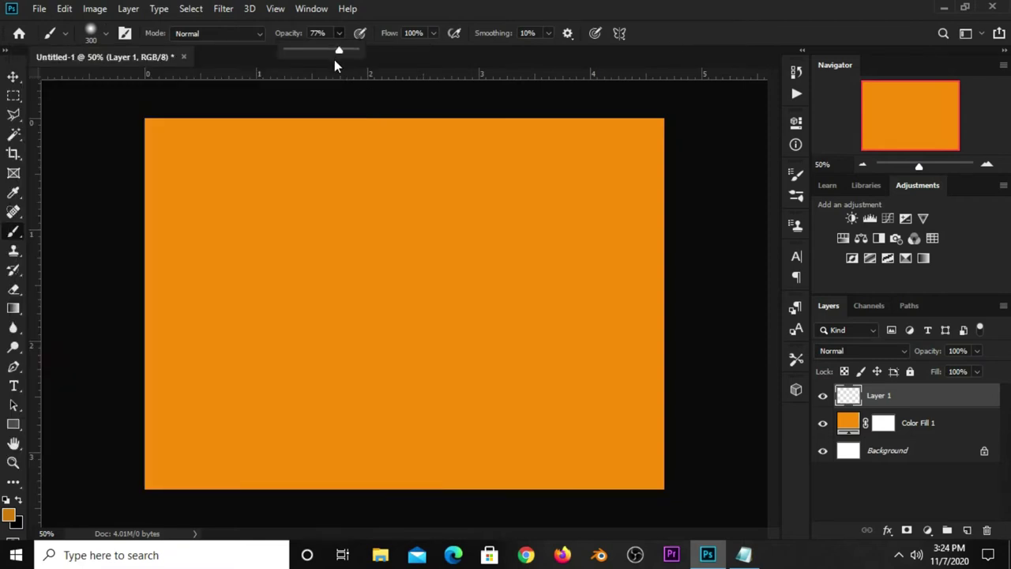
left_click_drag(356, 48, 577, 50)
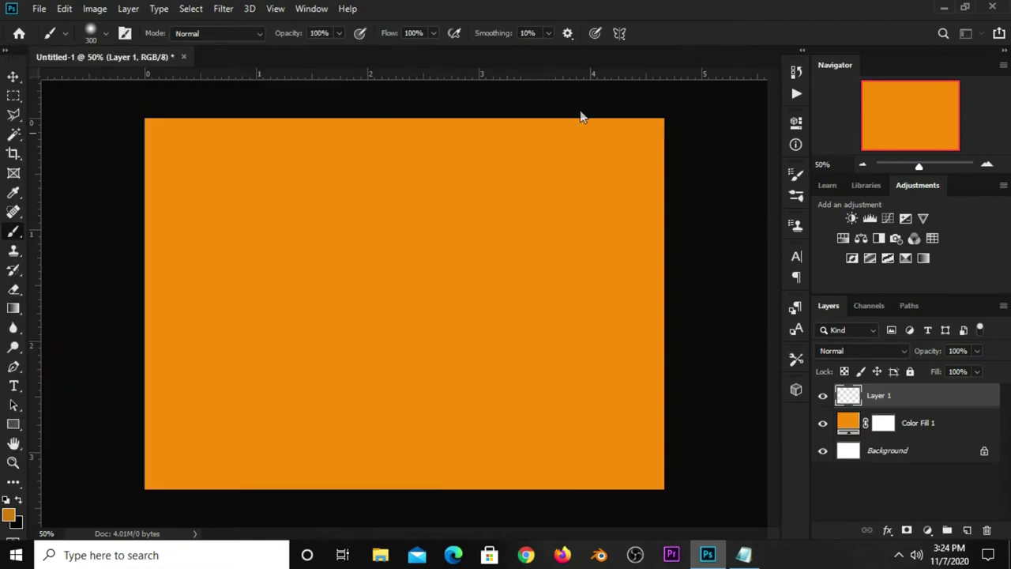
key("bracketright")
key("bracketright")
key("bracketright")
key("bracketright")
key("bracketright")
- Paint a 1200 px white spot in the centre of the canvas
left_click(12, 519)
mouse_move(568, 391)
left_mouse_down()
mouse_move(479, 268)
mouse_move(490, 283)
left_mouse_up()
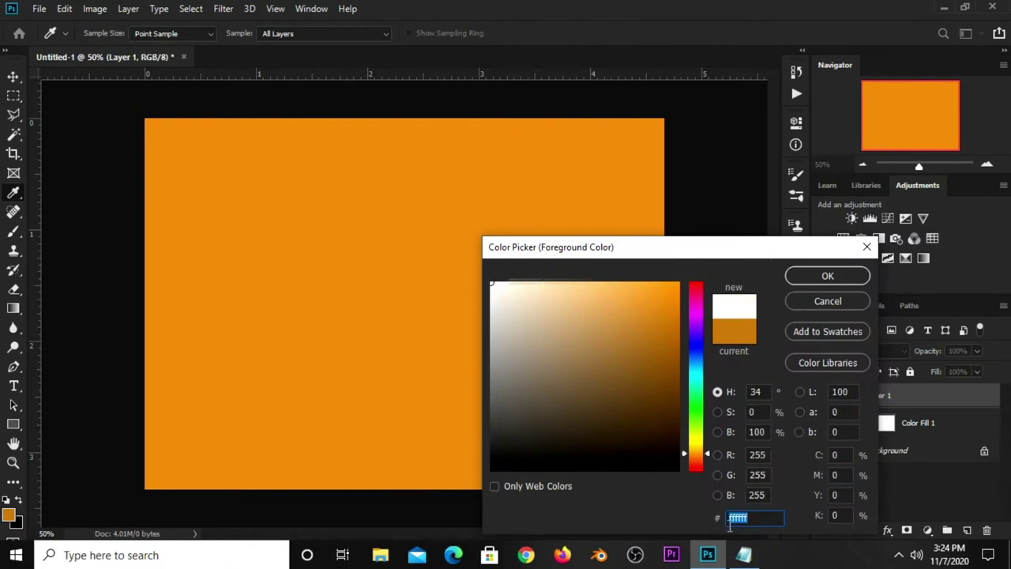
left_click(796, 286)
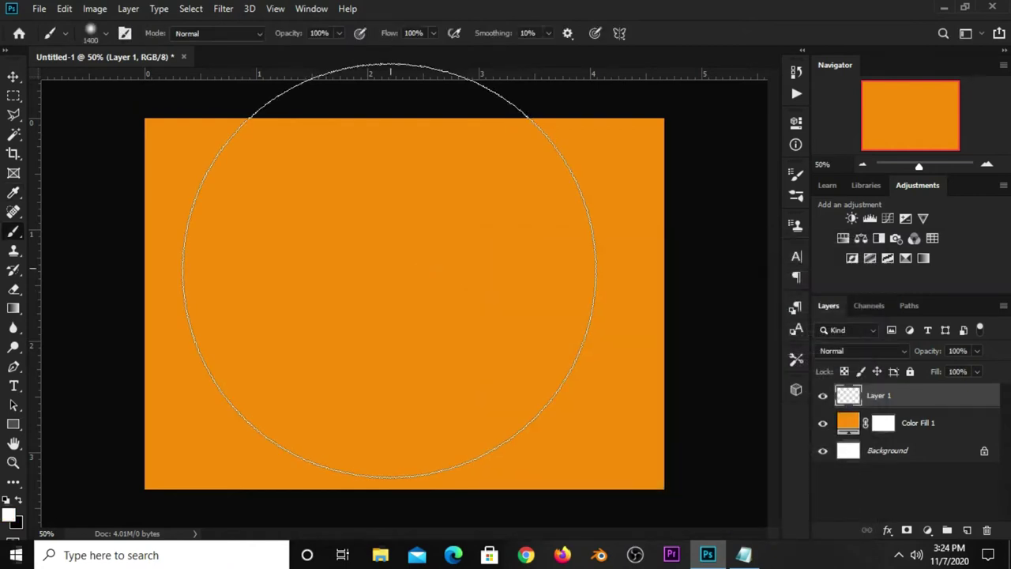
key("bracketleft")
key("bracketleft")
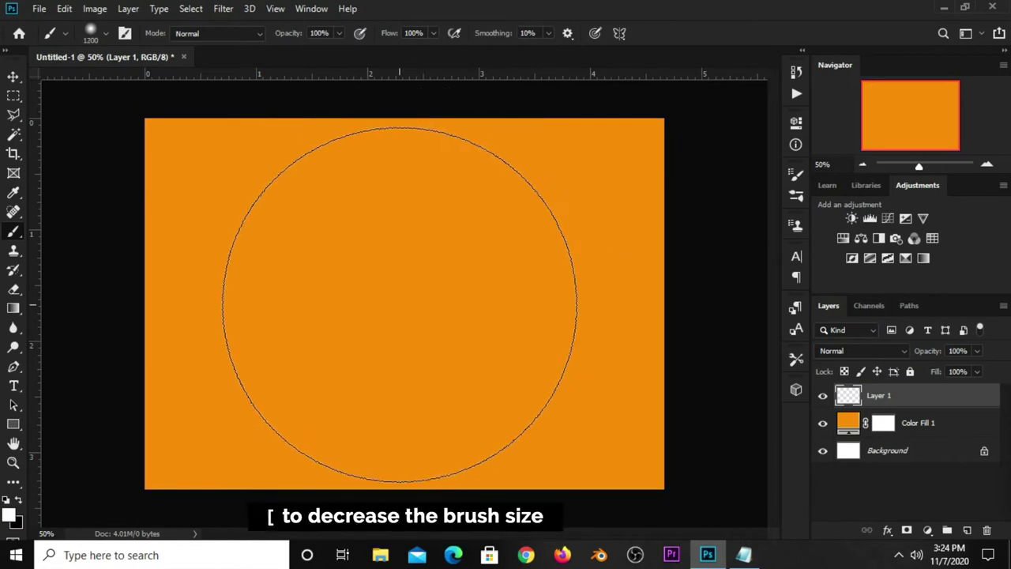
left_click(400, 304)
- Set the glow layer's blend mode to Soft Light and compare it on and off
left_click(13, 77)
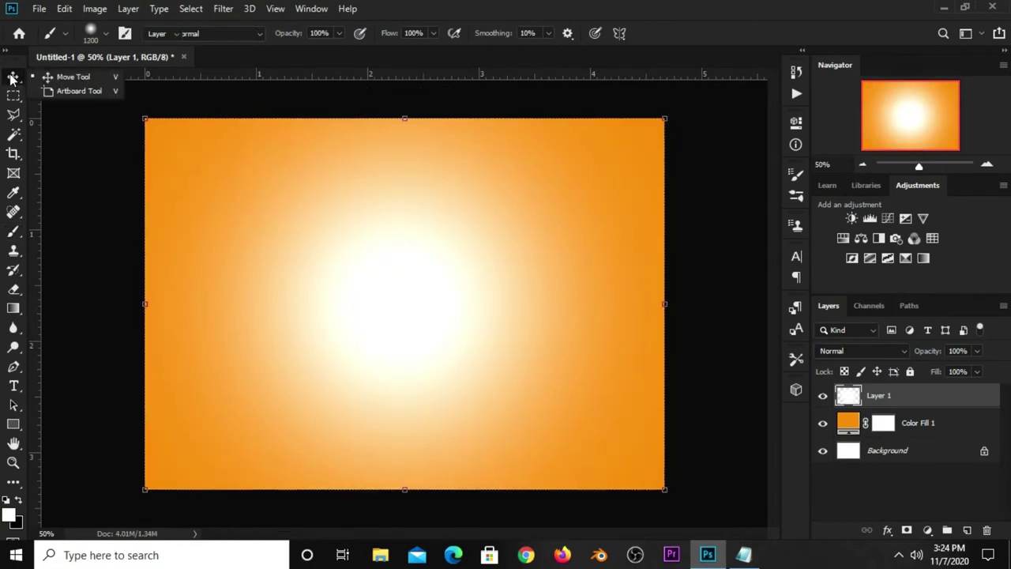
left_click(61, 77)
left_click(823, 397)
left_click(860, 351)
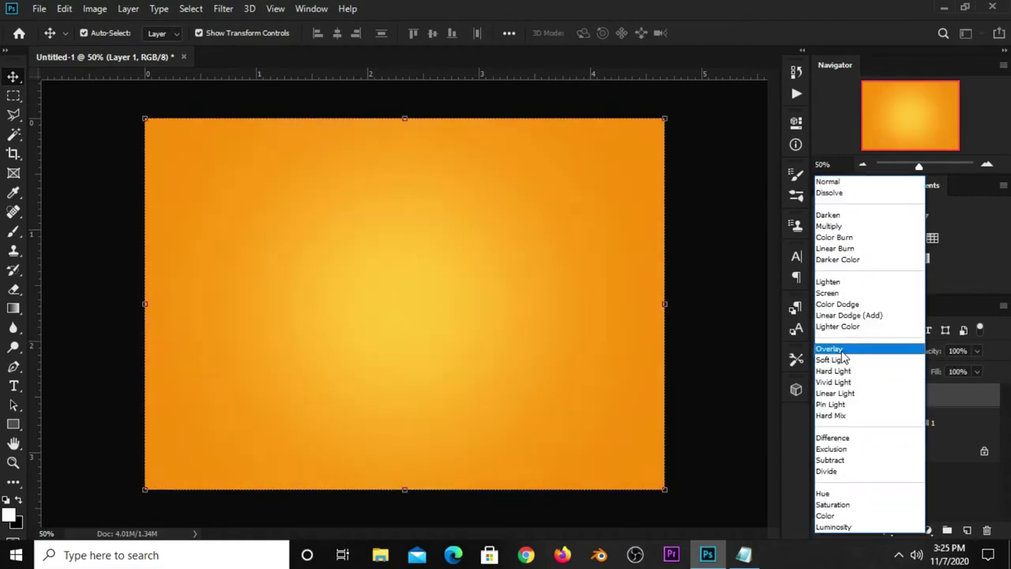
left_click(833, 360)
left_click(822, 397)
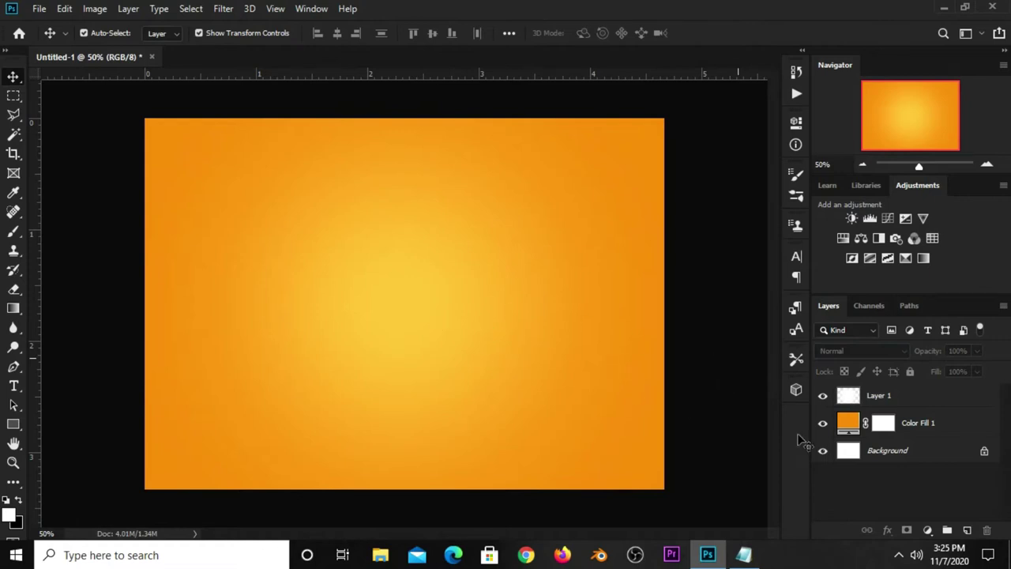
- Add a new layer and set the foreground colour to darker orange c57814
left_click(965, 529)
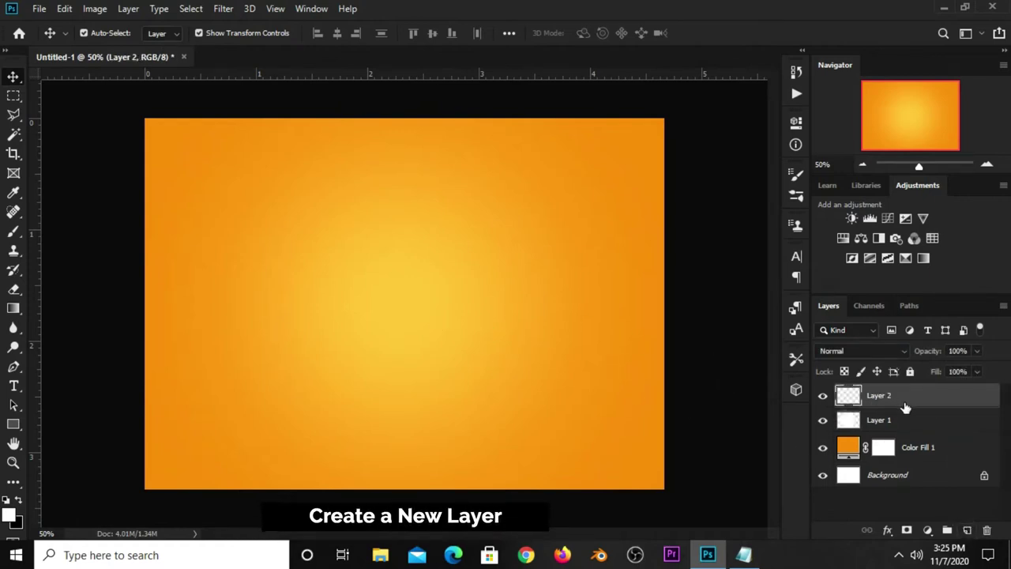
left_click(743, 554)
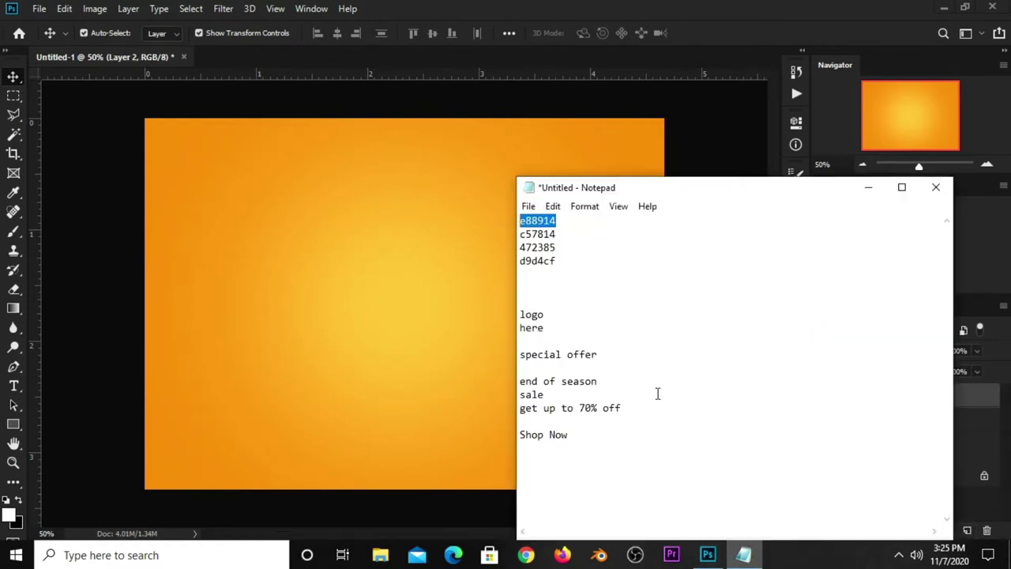
left_click_drag(557, 234, 535, 236)
right_click(549, 235)
left_click(569, 286)
left_click(691, 32)
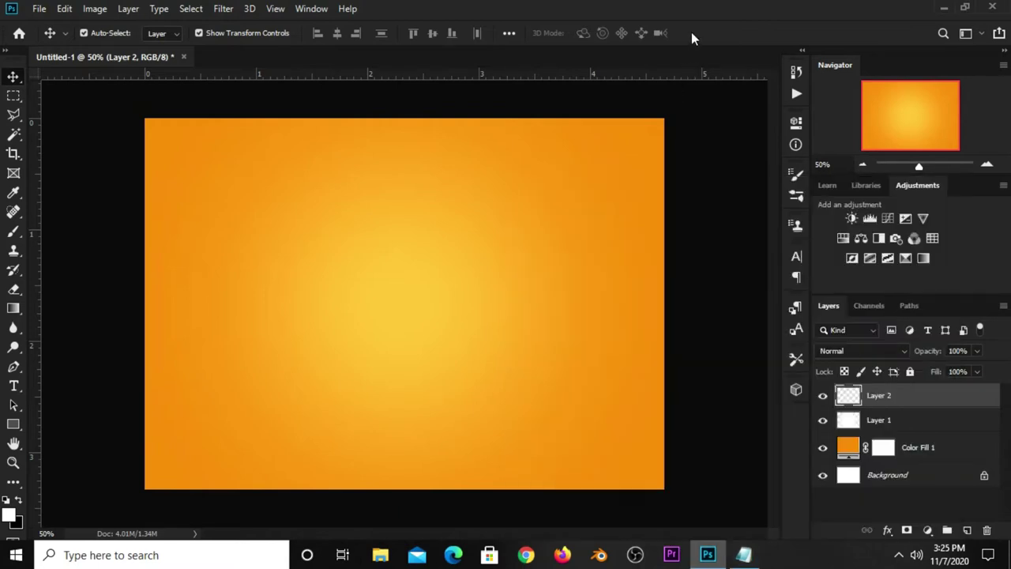
left_click(8, 515)
right_click(732, 517)
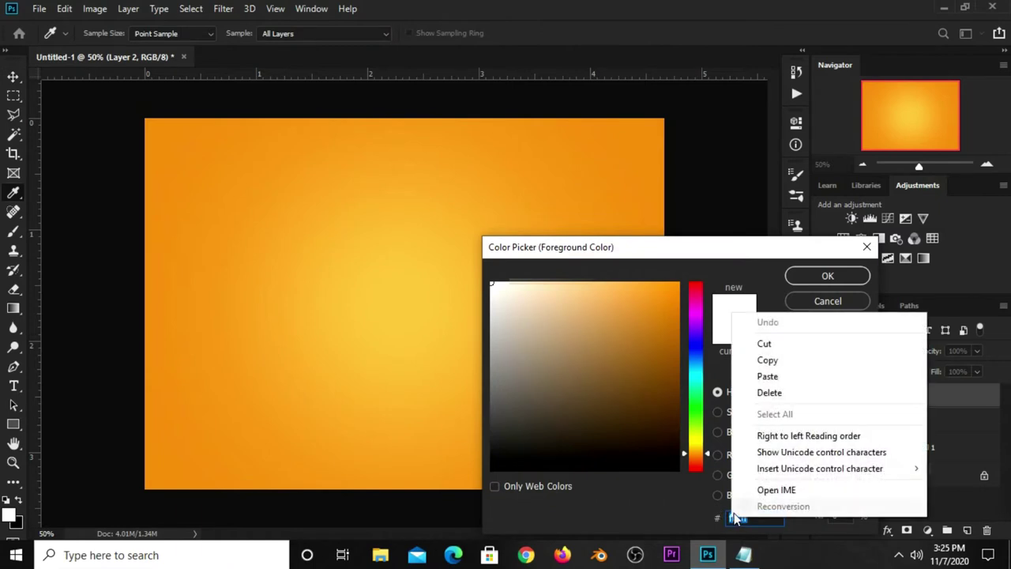
left_click(765, 379)
left_click_drag(767, 519, 721, 518)
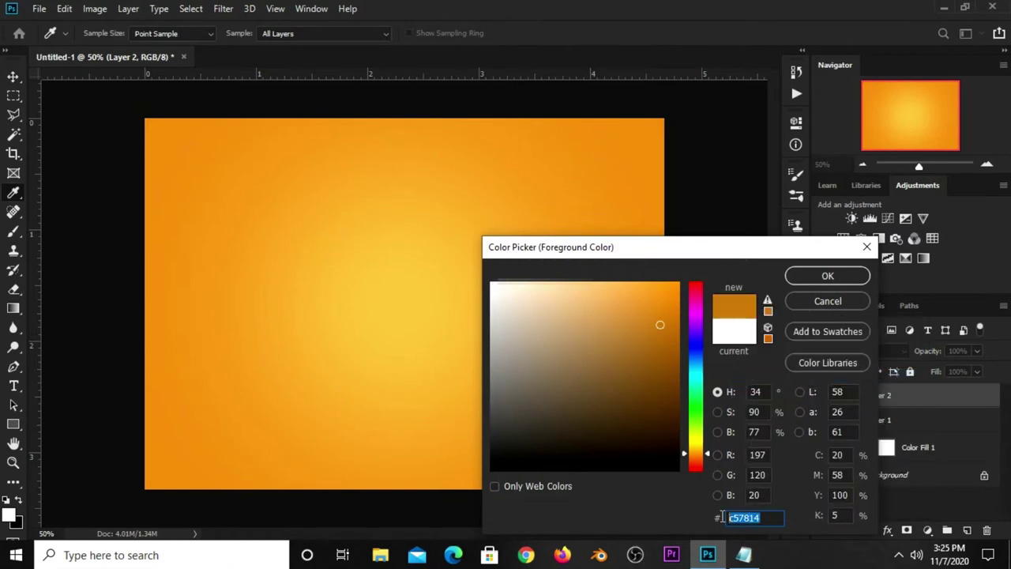
left_click(794, 277)
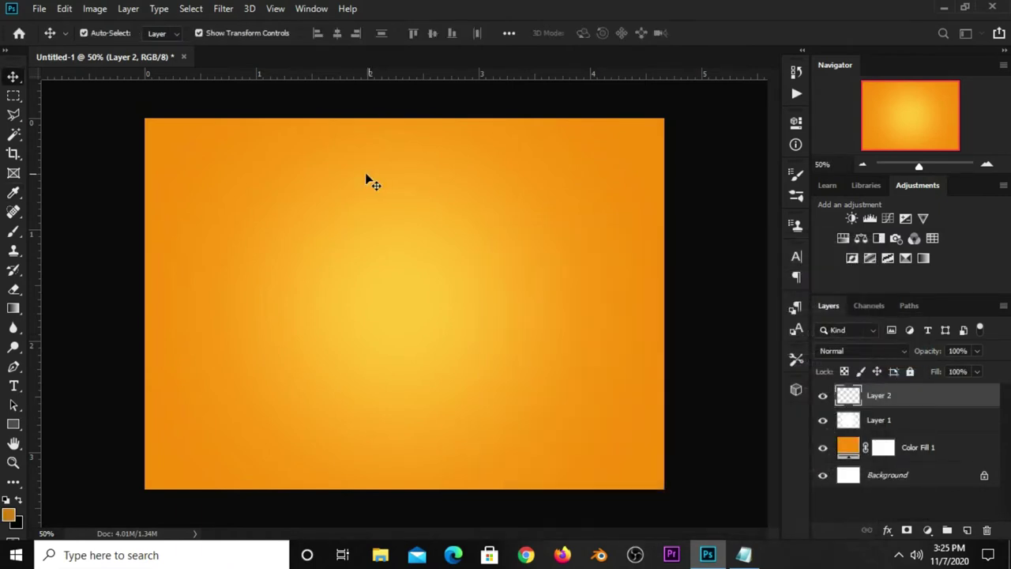
- Paint darker orange down the left edge with a 400 px brush at 79% opacity
right_click(13, 233)
left_click(108, 232)
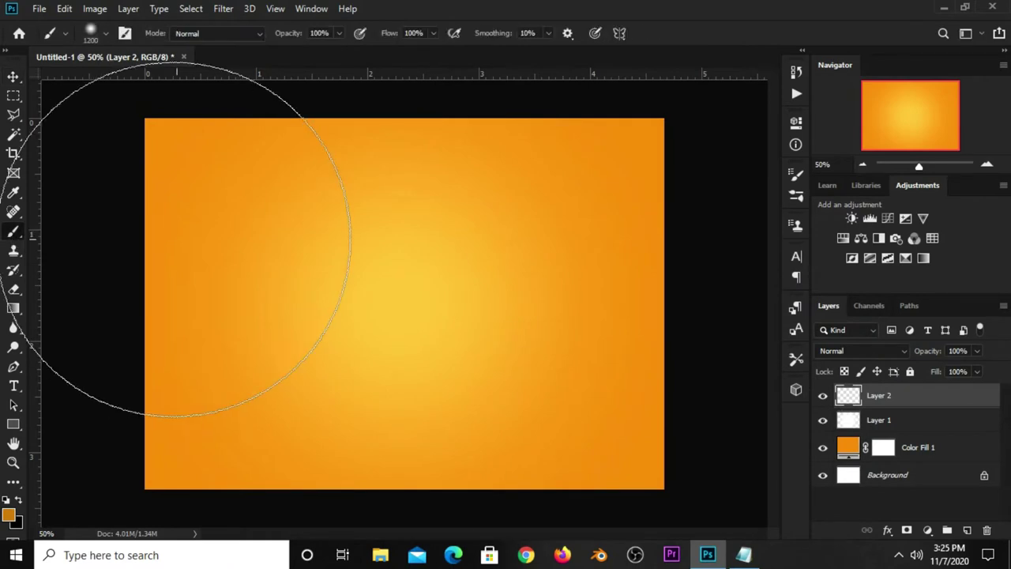
left_click(11, 516)
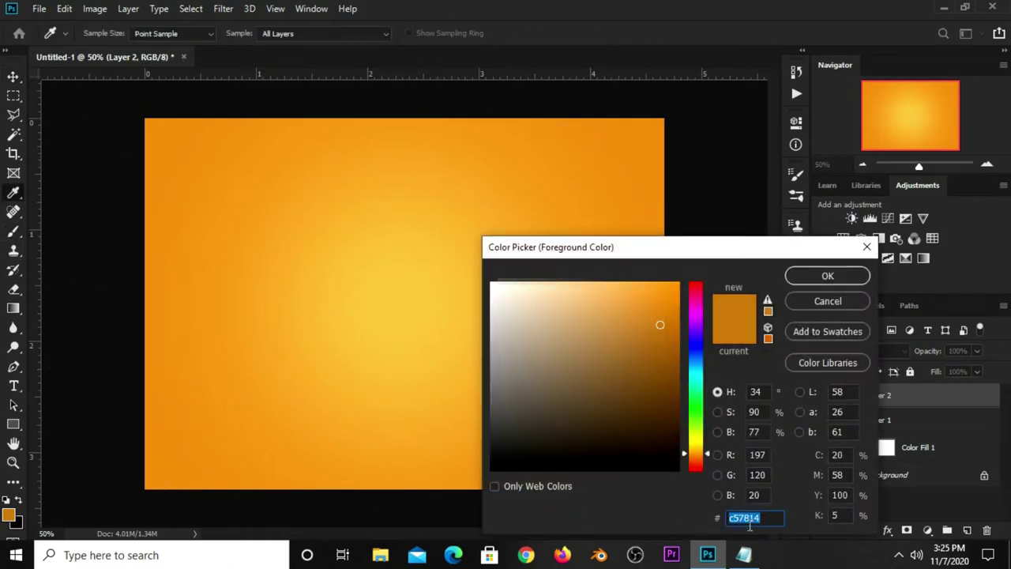
left_click(794, 276)
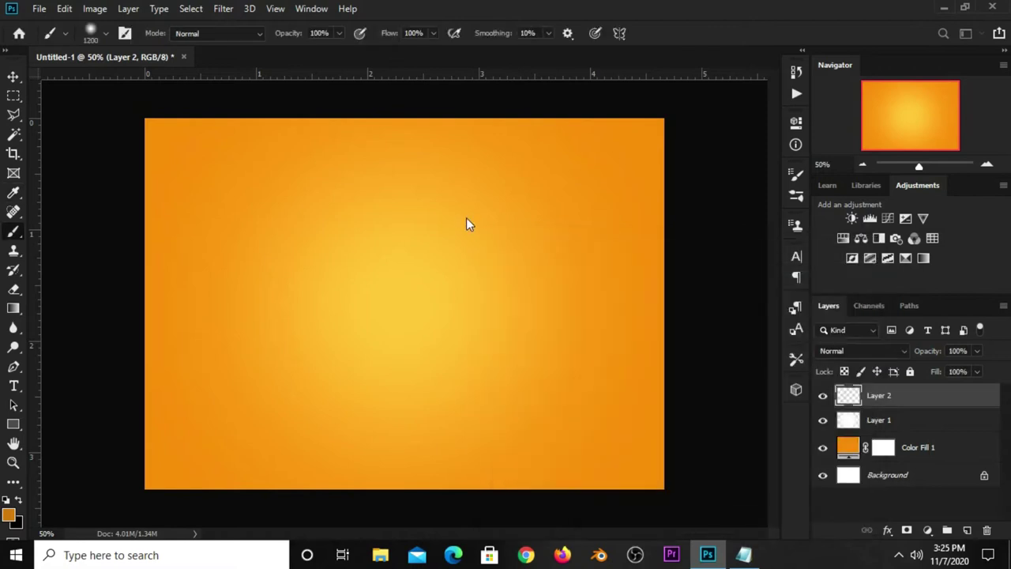
key("bracketleft")
key("bracketleft")
key("bracketleft")
key("bracketleft")
key("bracketleft")
left_click(338, 33)
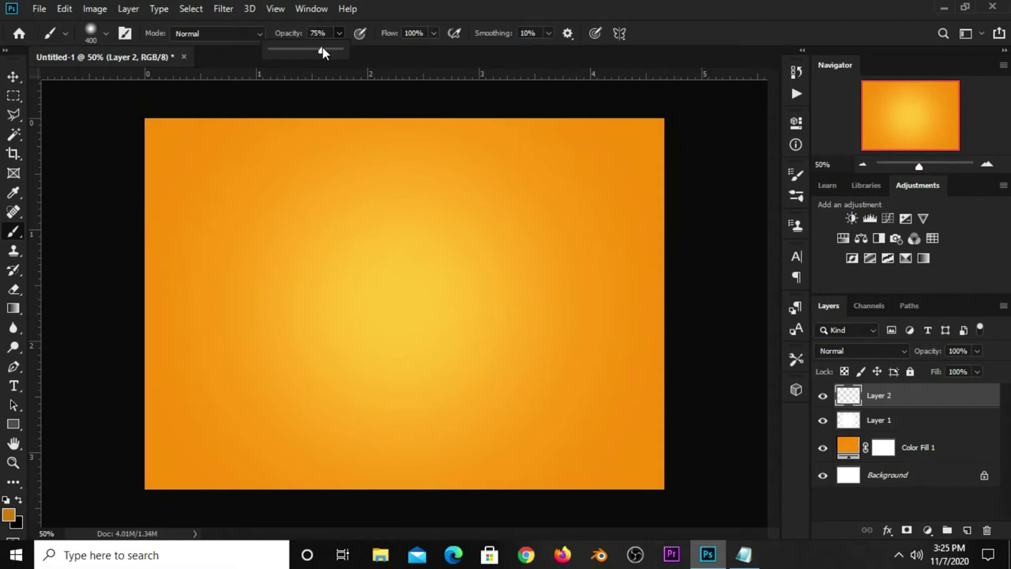
left_click_drag(320, 48, 325, 52)
mouse_move(176, 139)
left_mouse_down()
mouse_move(208, 463)
mouse_move(644, 135)
mouse_move(541, 452)
mouse_move(609, 412)
mouse_move(575, 176)
mouse_move(280, 145)
mouse_move(650, 235)
mouse_move(542, 463)
mouse_move(262, 481)
left_mouse_up()
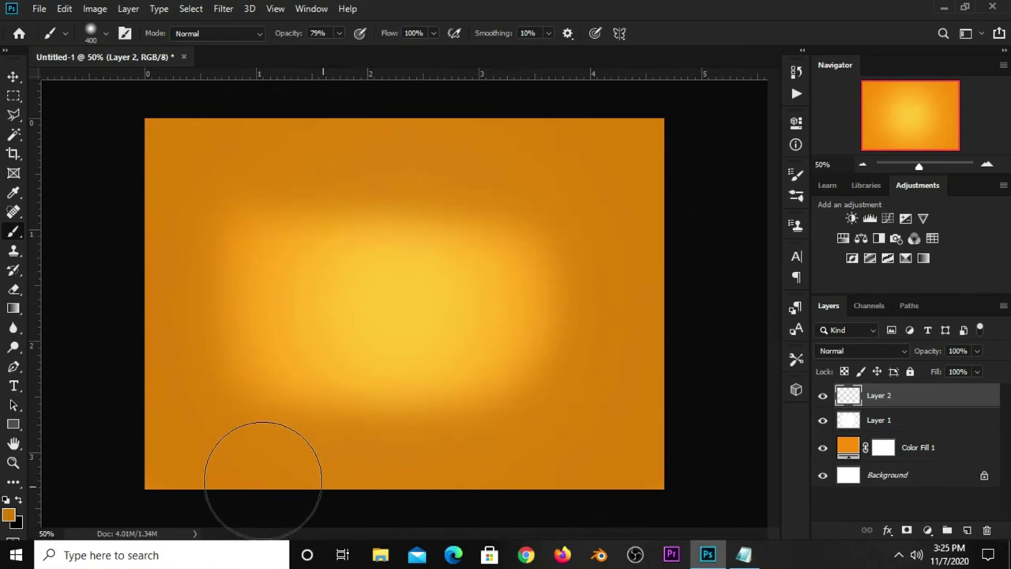
- Lower Layer 2's opacity to 34%, toggling it to compare, then deselect
left_click(12, 76)
left_click(822, 397)
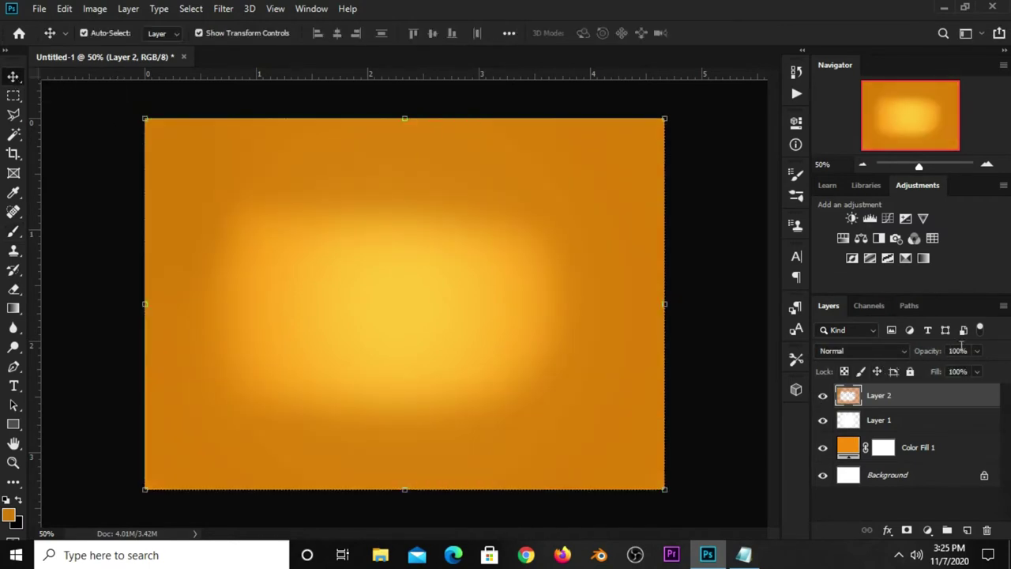
left_click(976, 350)
left_click_drag(979, 371, 934, 370)
left_click(823, 397)
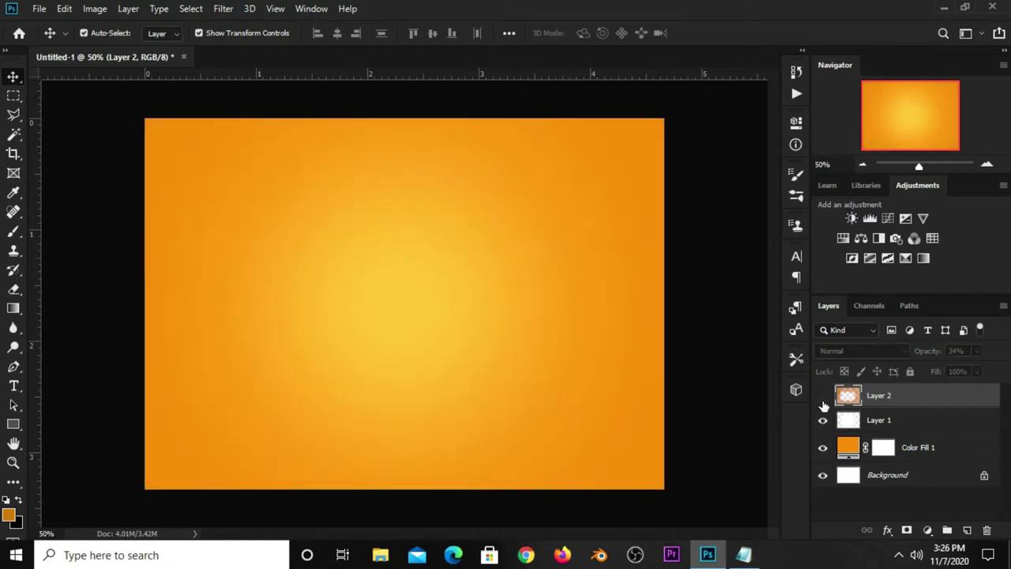
left_click(689, 308)
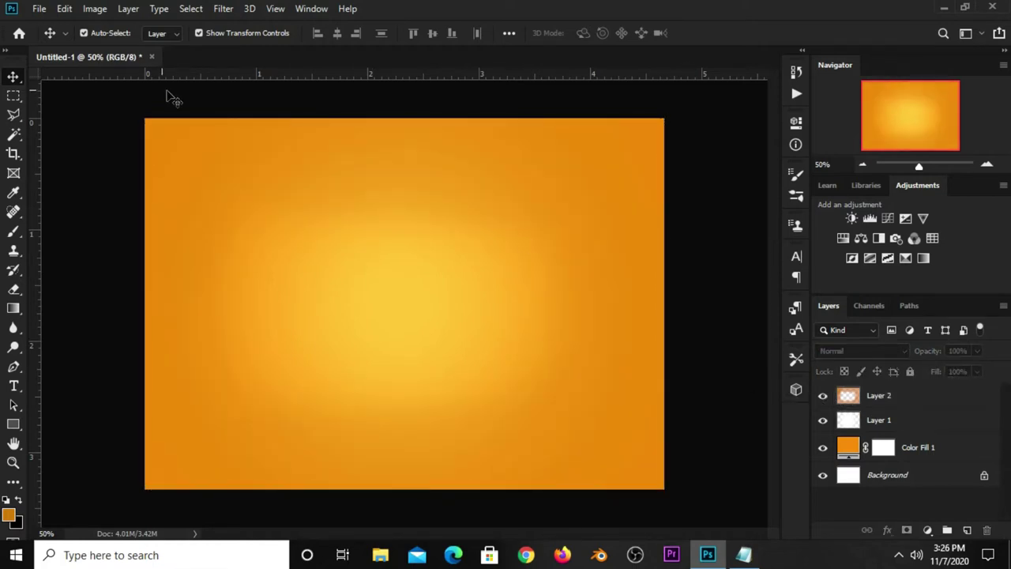
- Copy the pointing man from end of sale resources.psd and place him at the banner's right
left_click(39, 8)
mouse_move(67, 96)
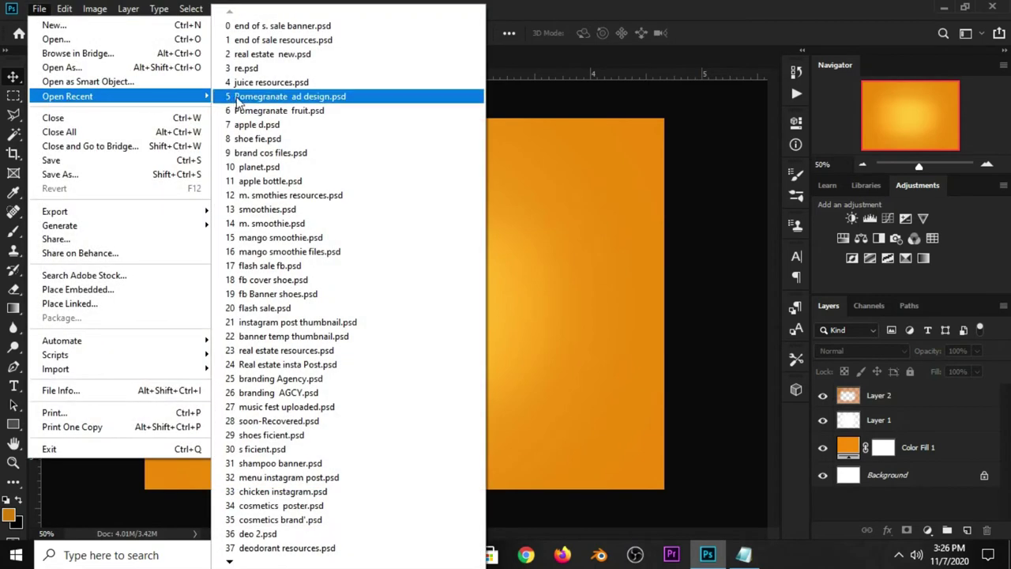
left_click(255, 42)
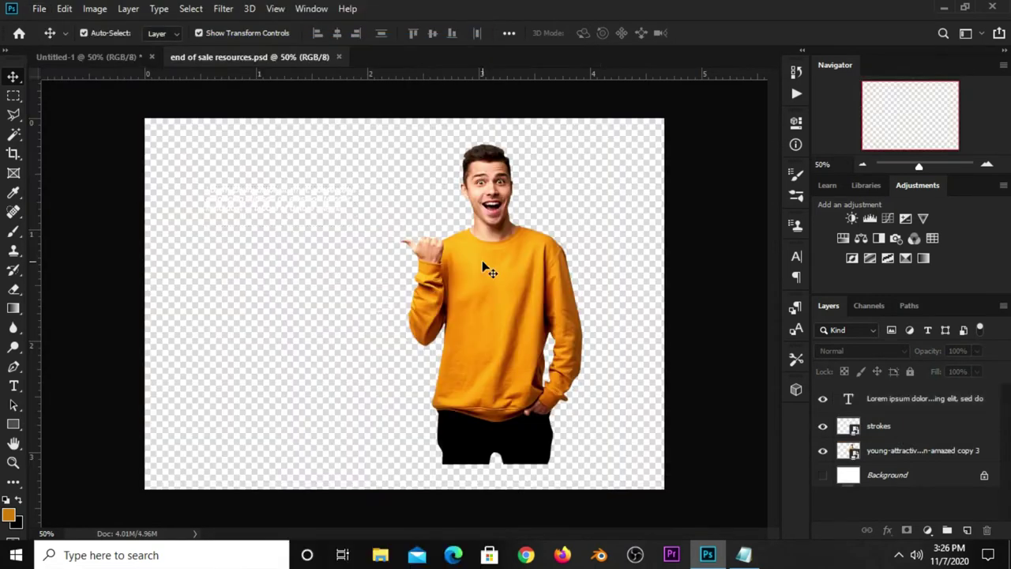
key("ctrl+c")
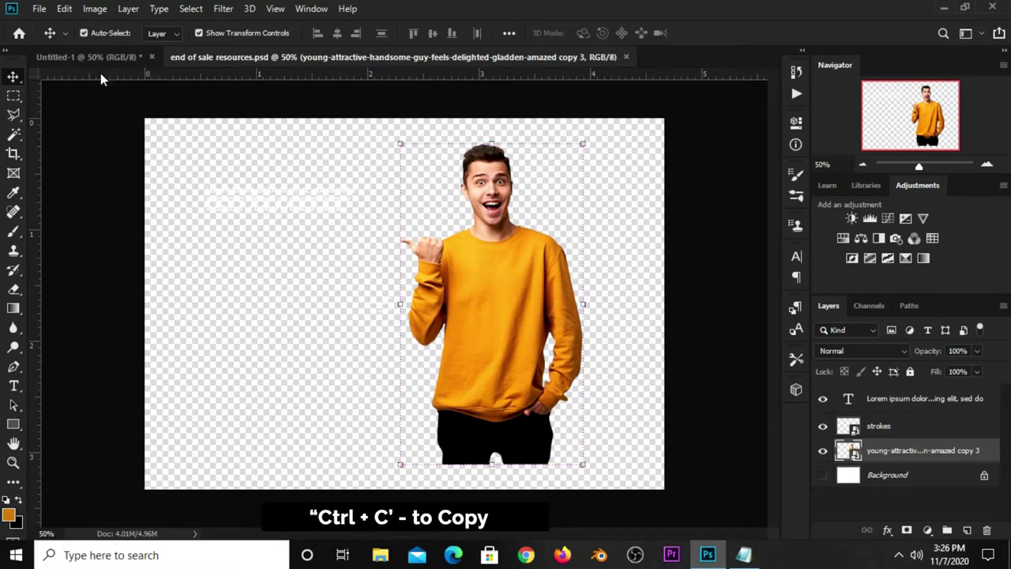
left_click(87, 57)
key("ctrl+v")
mouse_move(389, 260)
left_mouse_down()
mouse_move(555, 300)
mouse_move(552, 326)
left_mouse_up()
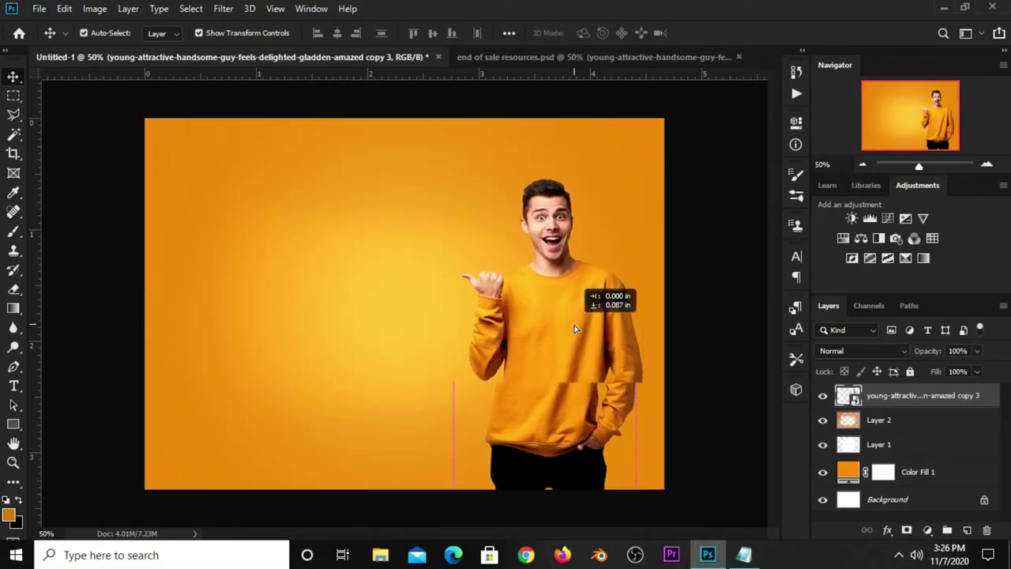
left_click_drag(549, 322, 567, 332)
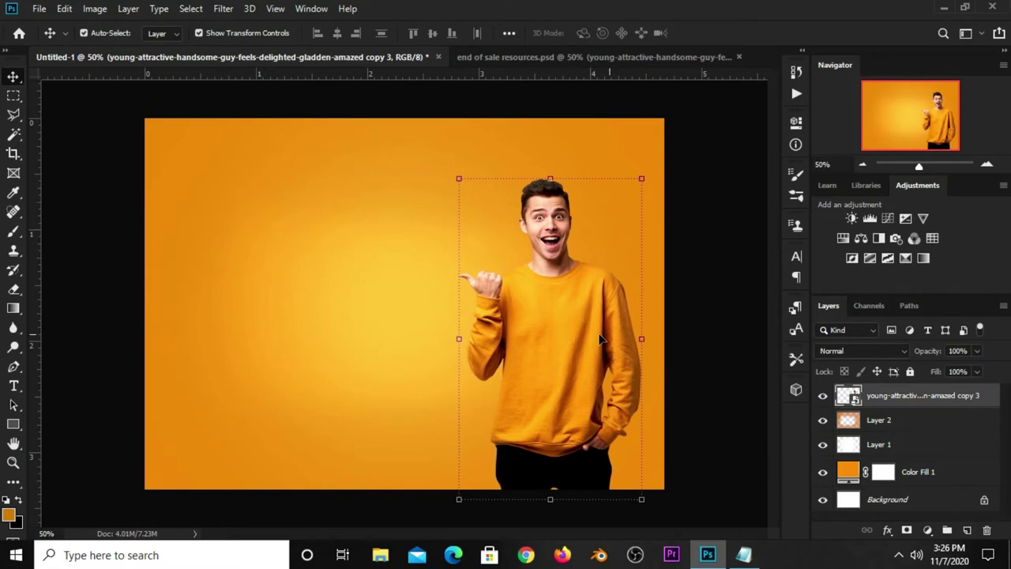
- Deselect, then select the man's layer, Layer 2 and finally Layer 1
left_click(707, 356)
left_click(900, 396)
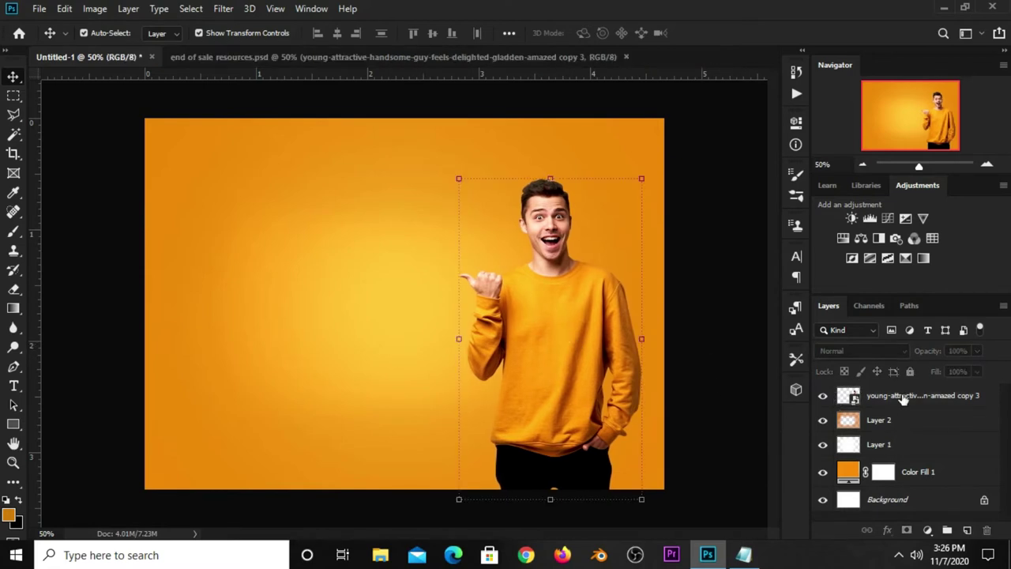
left_click(899, 420)
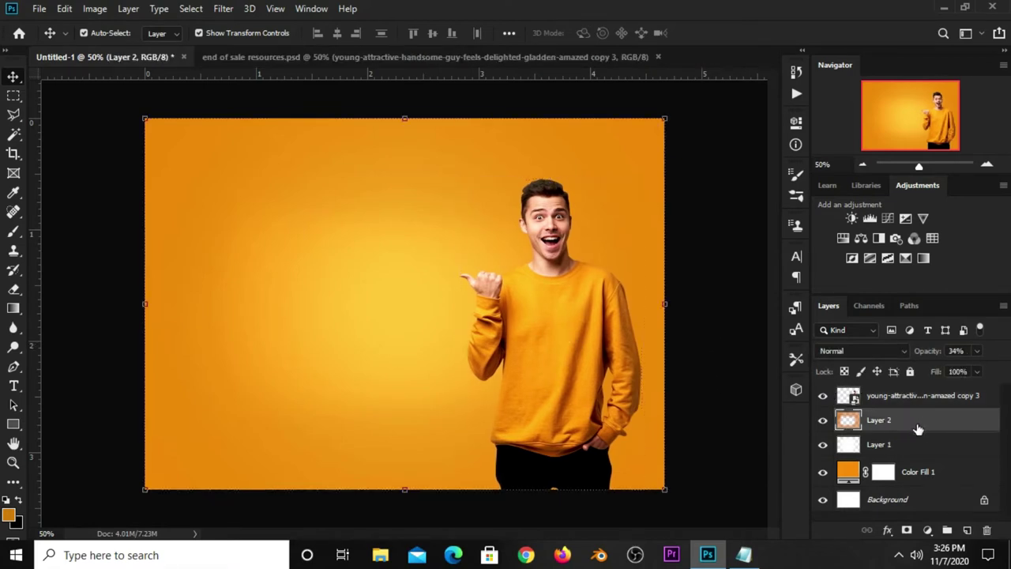
left_click(914, 447)
- Add a new layer and pick a soft round brush at 77% opacity
left_click(967, 530)
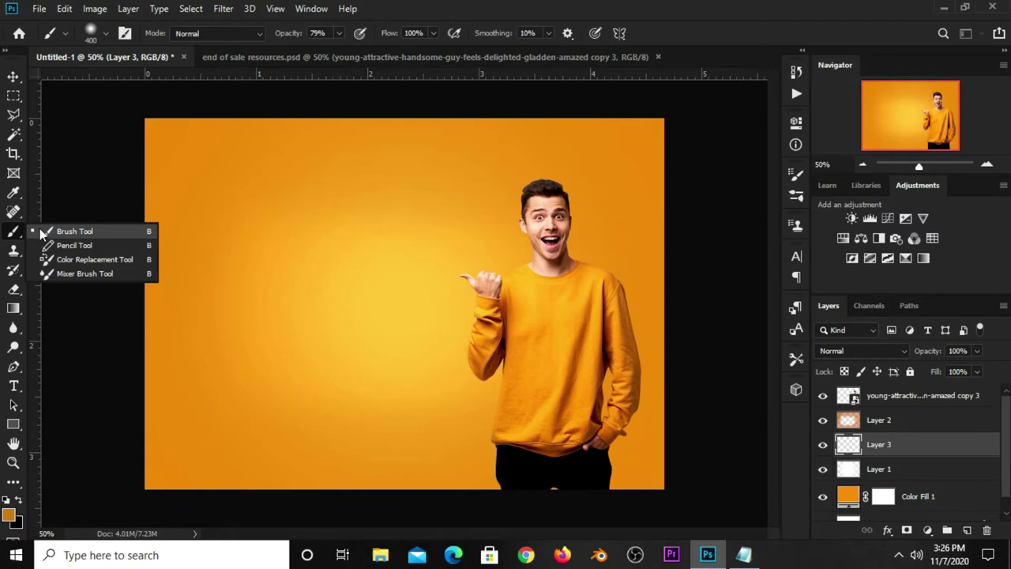
left_click_drag(14, 231, 59, 229)
left_click(94, 33)
left_click(55, 148)
key("7")
key("7")
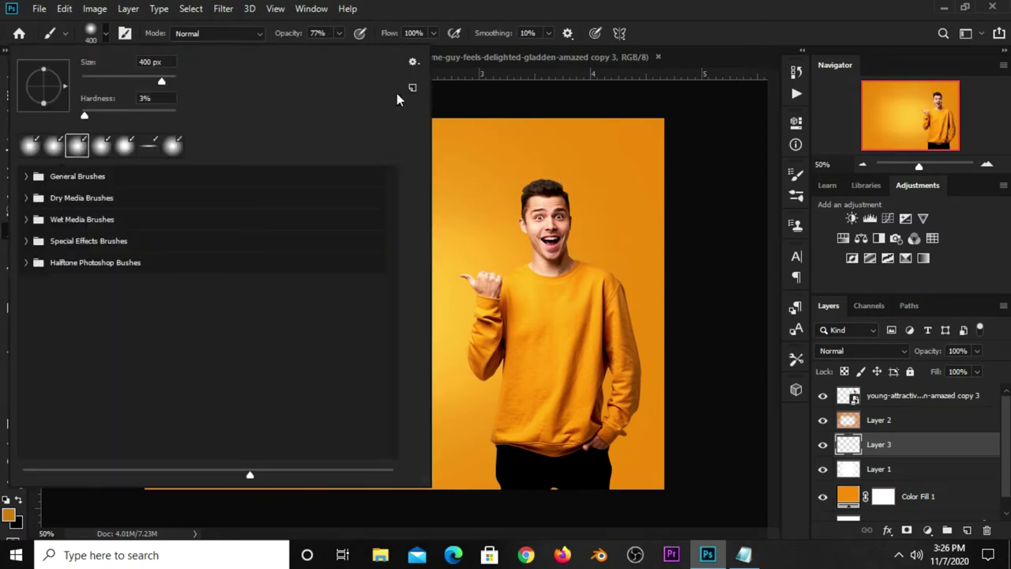
left_click(700, 27)
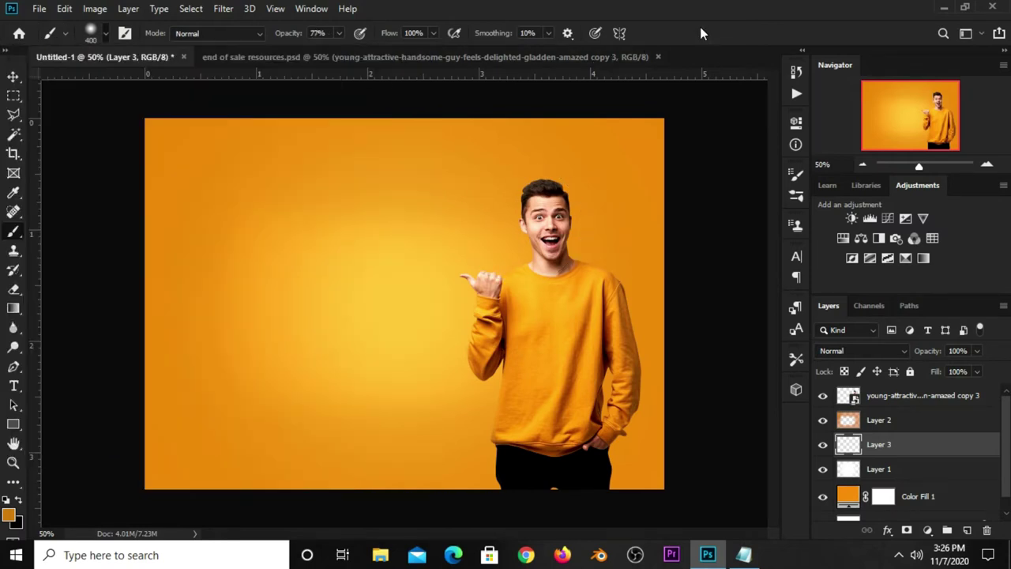
- Switch to the 2500 px halftone tip, size about 800, and stamp white dots beside the man
left_click(796, 174)
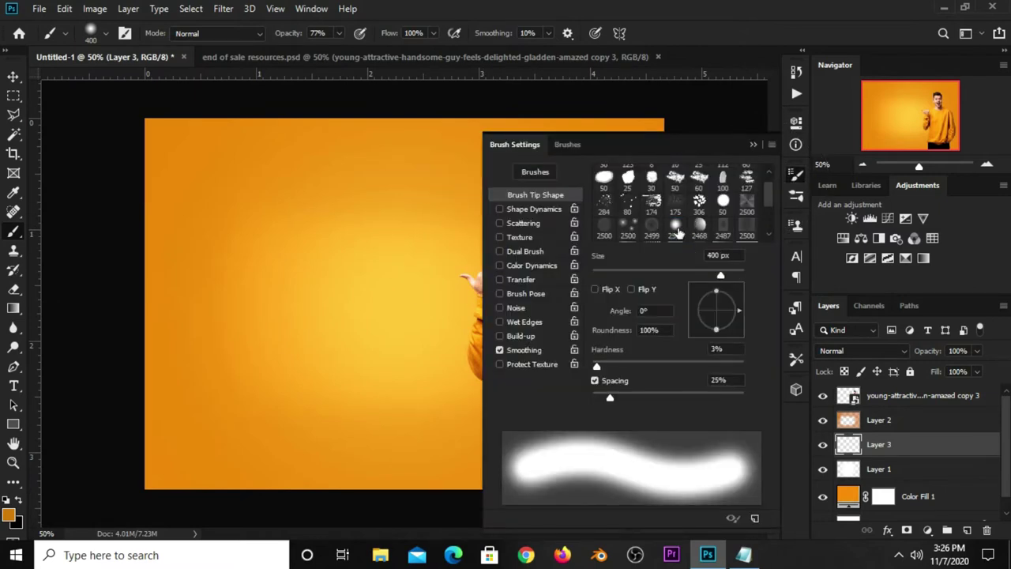
left_click(676, 227)
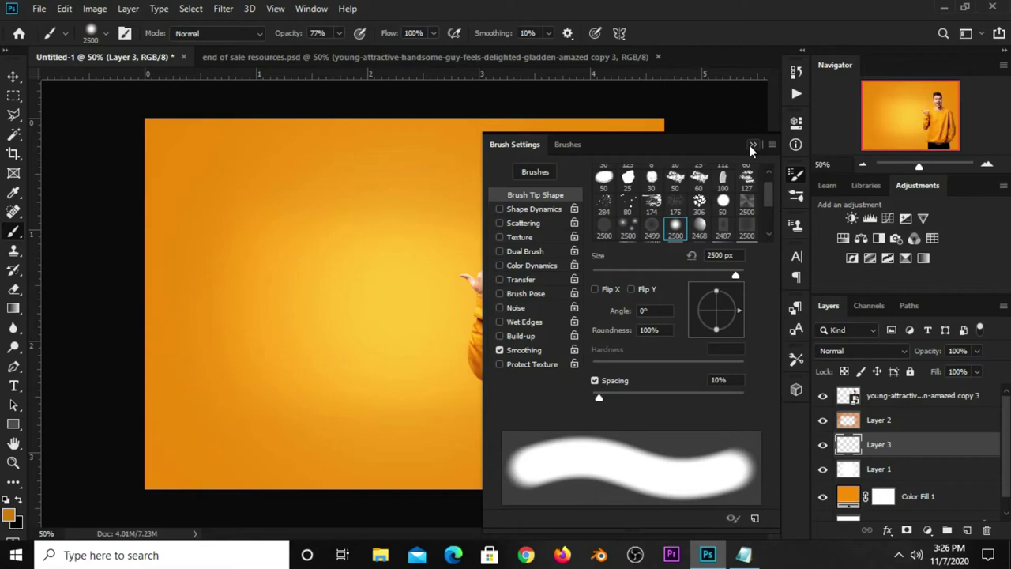
left_click(752, 146)
key("bracketleft")
key("bracketleft")
key("bracketleft")
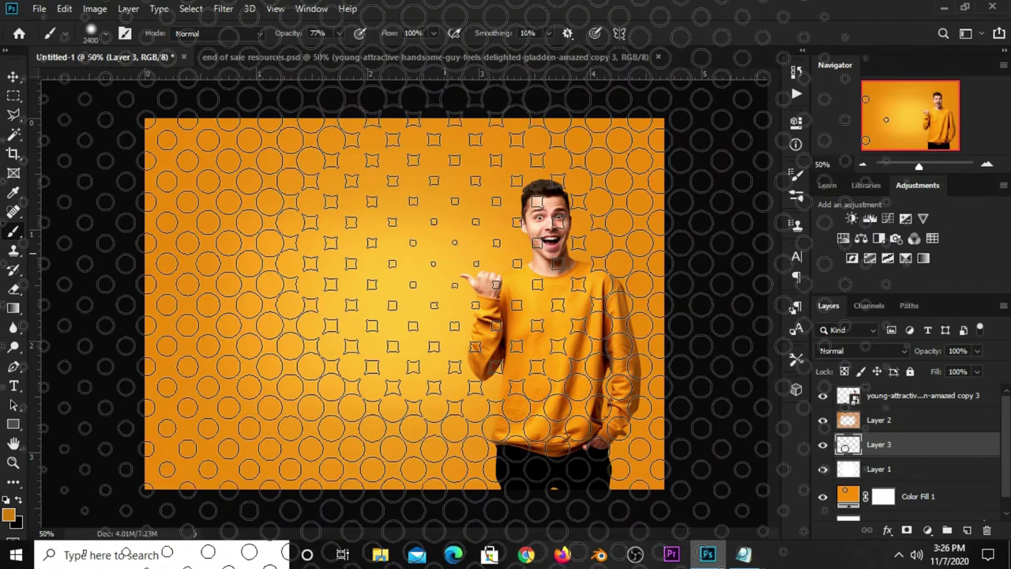
key("bracketleft")
key("bracketleft")
key("bracketleft")
key("bracketleft")
key("bracketleft")
key("bracketleft")
key("bracketleft")
key("bracketleft")
key("bracketleft")
key("bracketleft")
key("bracketleft")
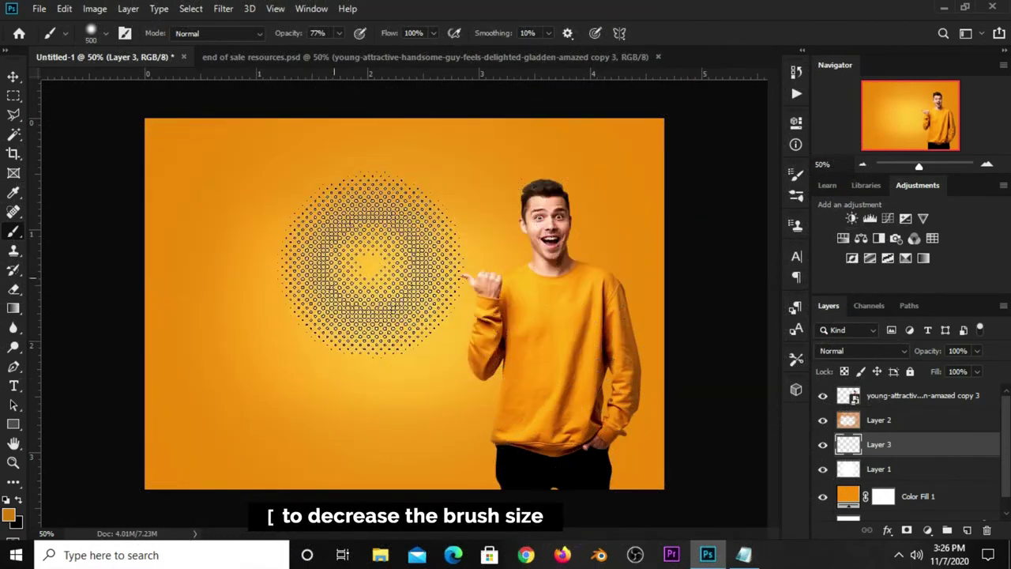
left_click(20, 499)
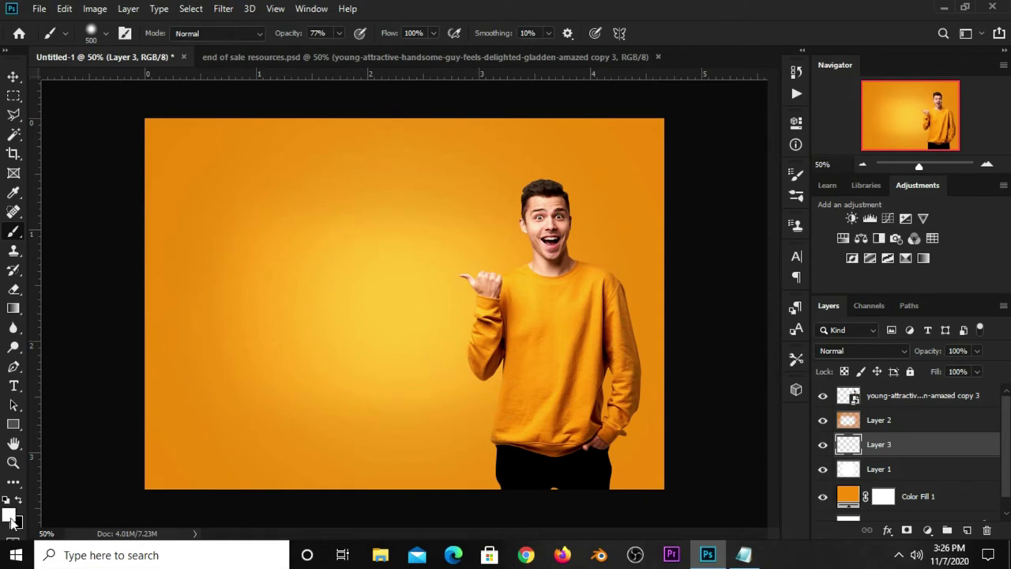
key("bracketright")
key("bracketright")
key("bracketright")
key("bracketright")
key("bracketleft")
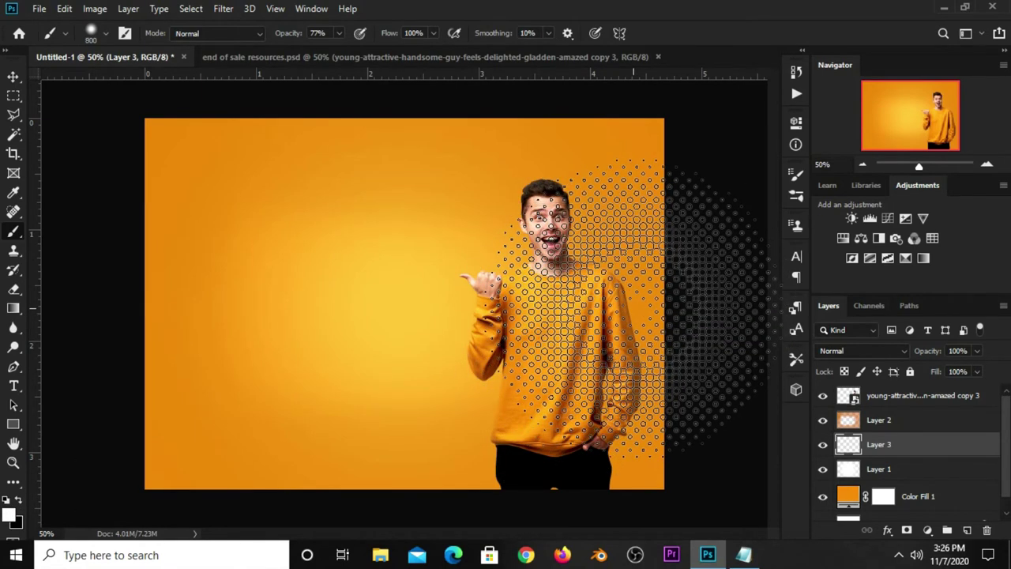
left_click(632, 308)
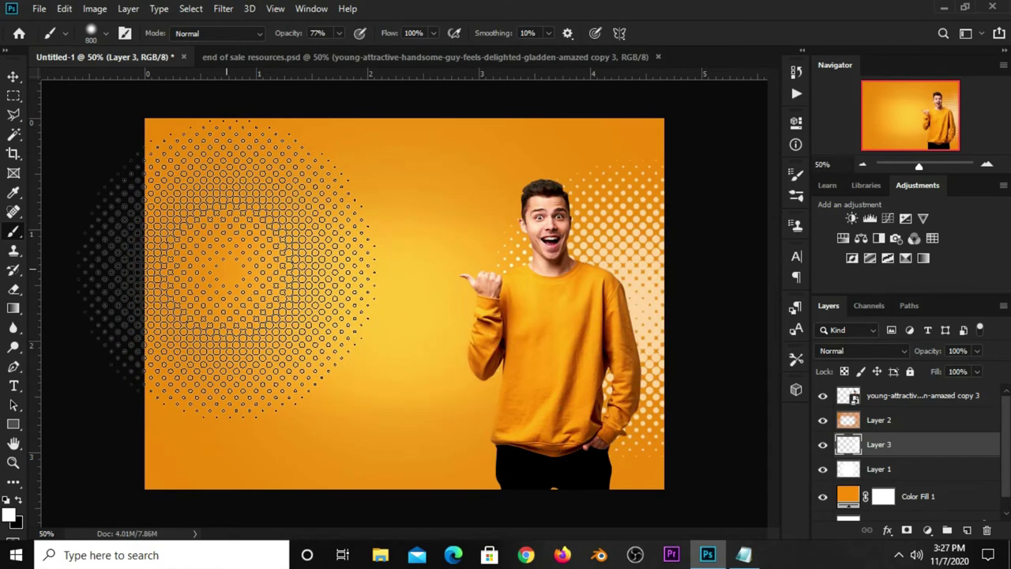
- Redo the white halftone stamp right of the man at 100% brush opacity
key("ctrl+z")
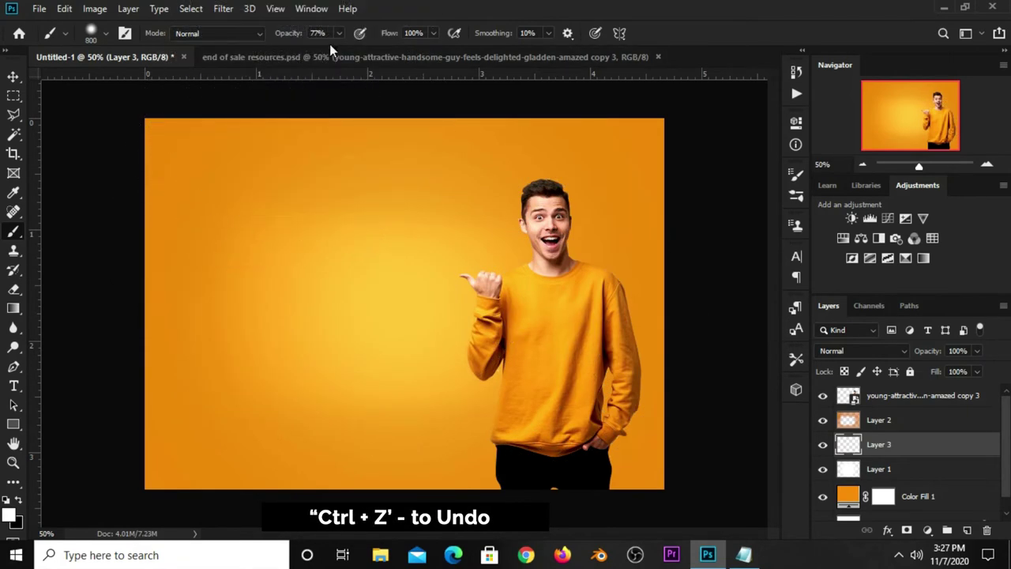
left_click_drag(336, 50, 361, 49)
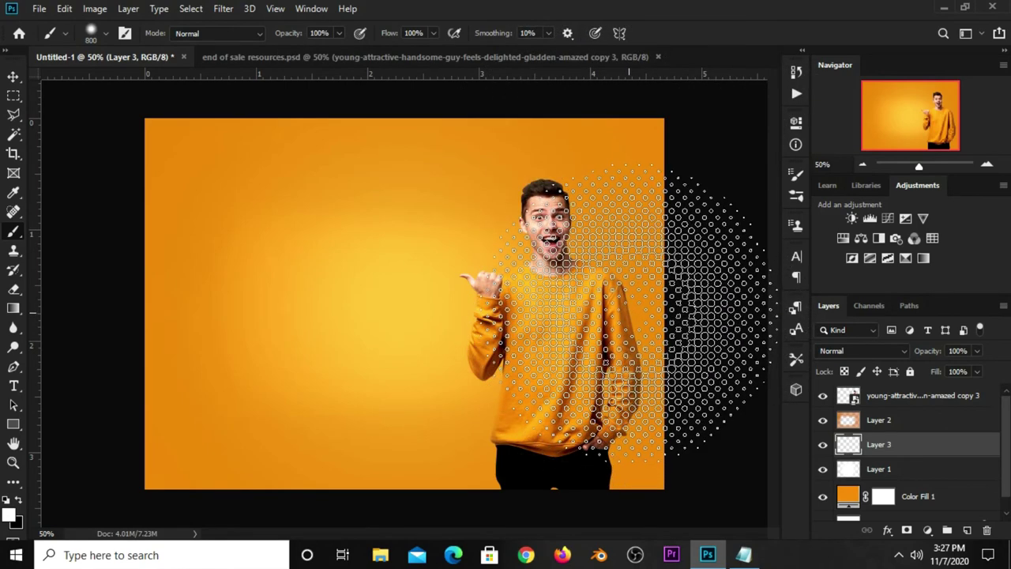
left_click(664, 308)
- Scale the halftone dots up slightly and shift them down and right
key("v")
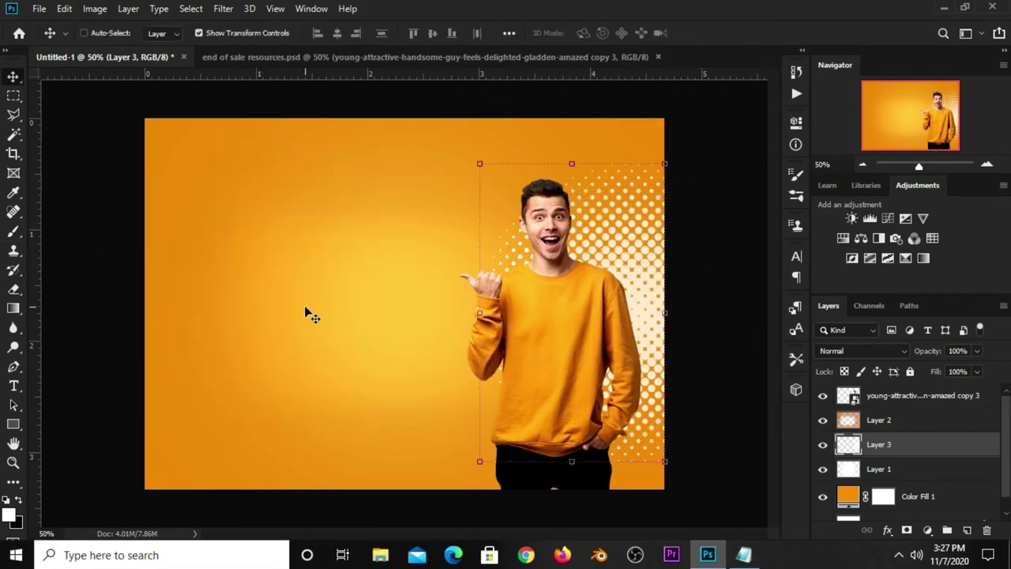
key("ctrl+t")
left_click_drag(571, 163, 571, 144)
left_click_drag(608, 251, 616, 261)
key("Return")
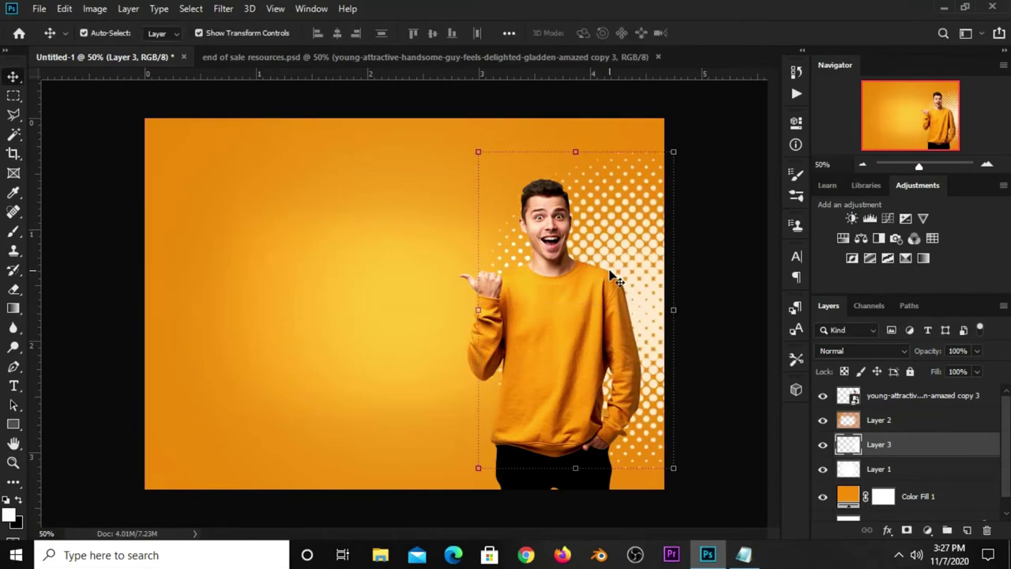
- Blend the halftone dots as Soft Light at 54% opacity and compare them on and off
left_click(826, 352)
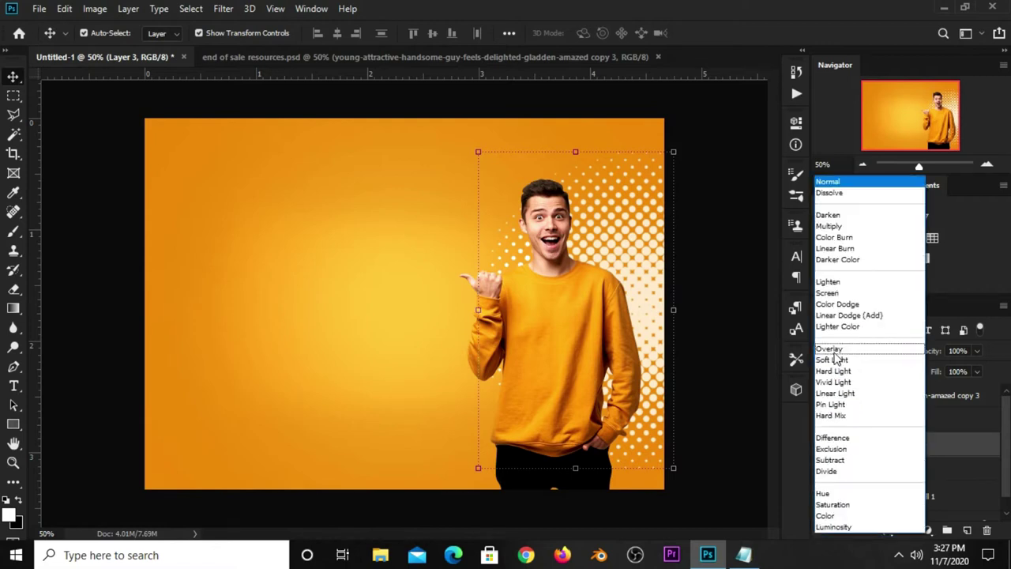
left_click(836, 360)
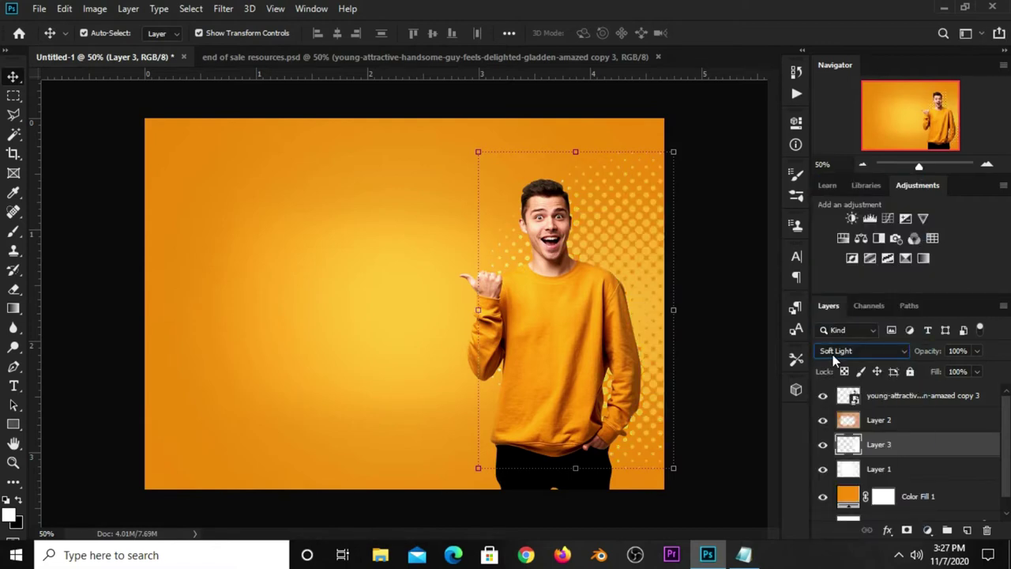
left_click(974, 351)
left_click_drag(956, 365, 946, 366)
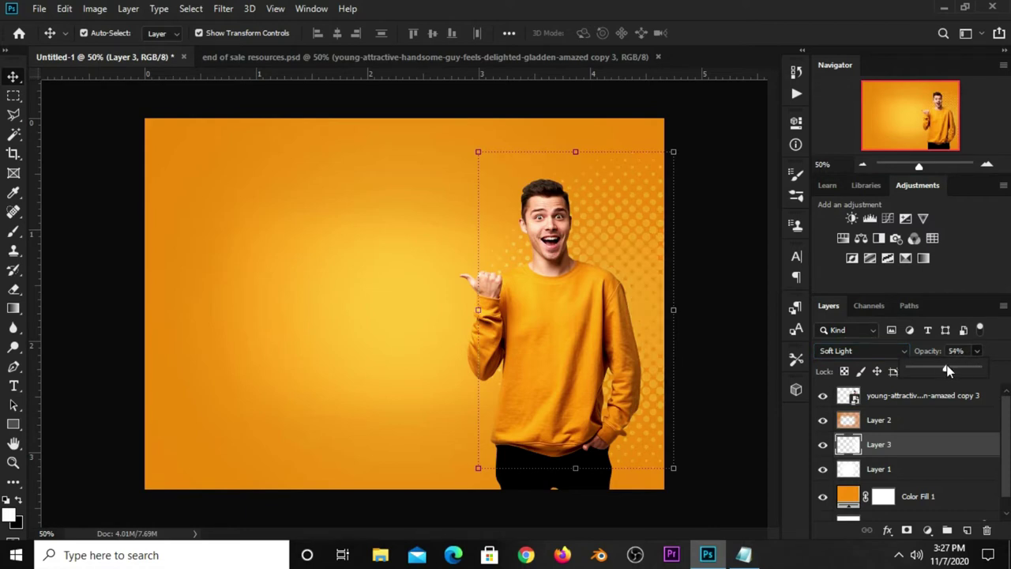
left_click(712, 268)
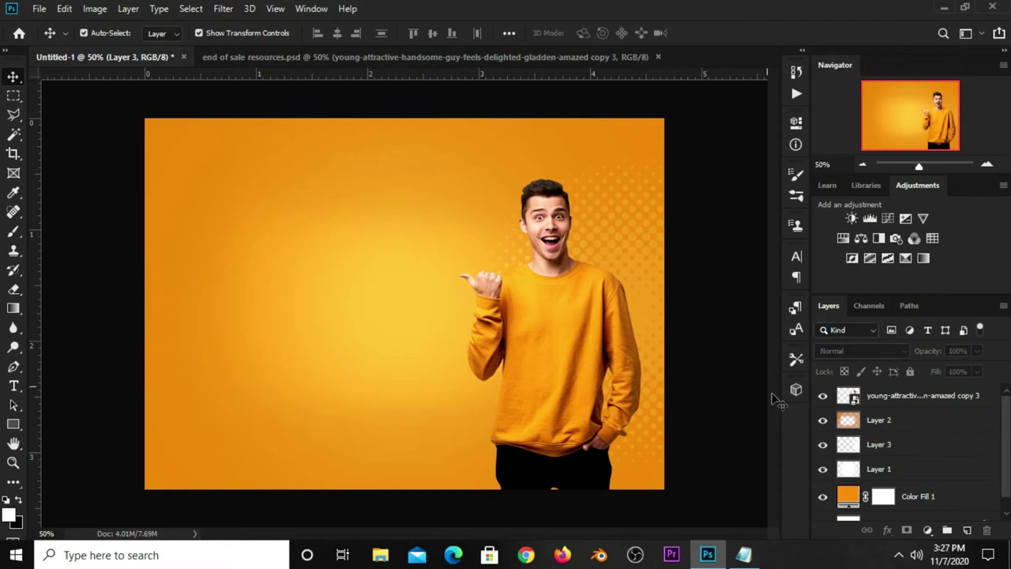
left_click(822, 444)
left_click(821, 445)
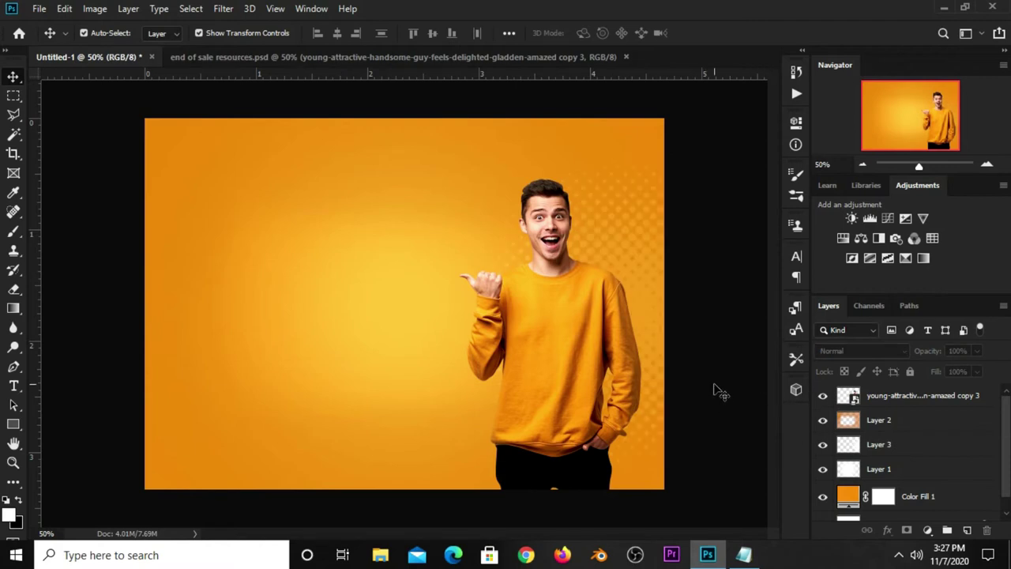
left_click(879, 446)
- On a new Layer 4, paint a white halftone patch on the left with a 600 brush
left_click(964, 530)
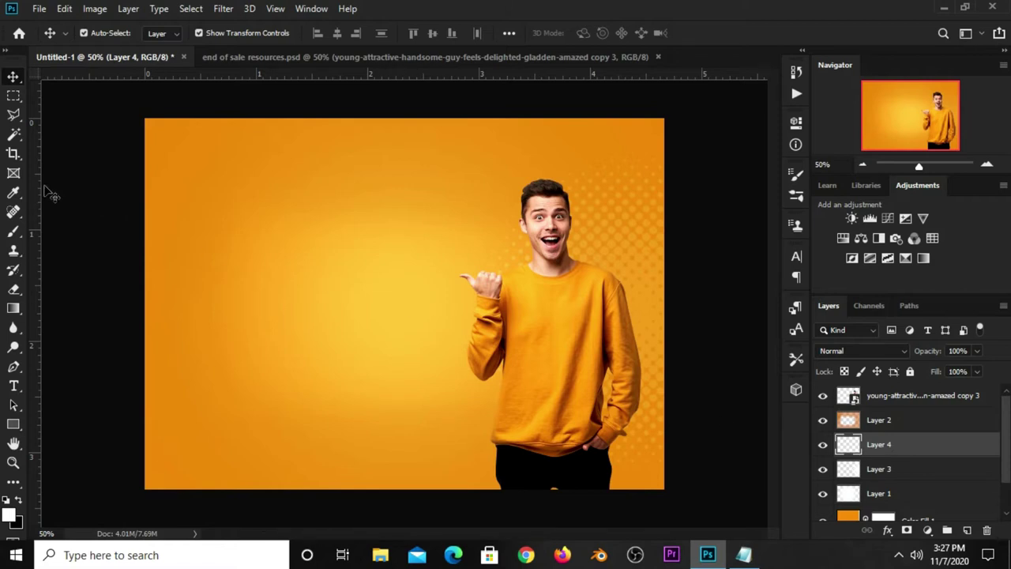
left_click(13, 230)
left_click(75, 229)
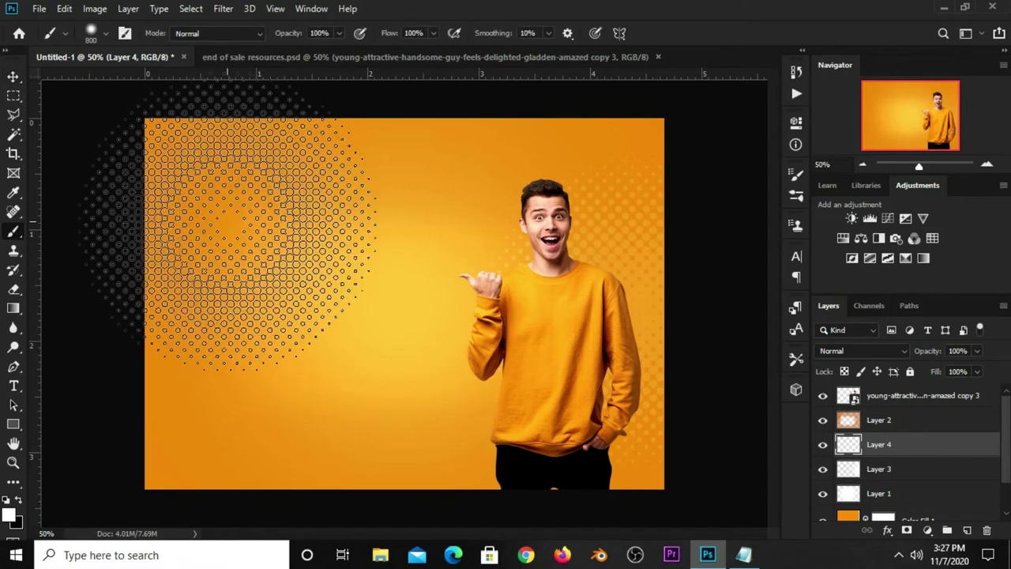
key("bracketleft")
key("bracketleft")
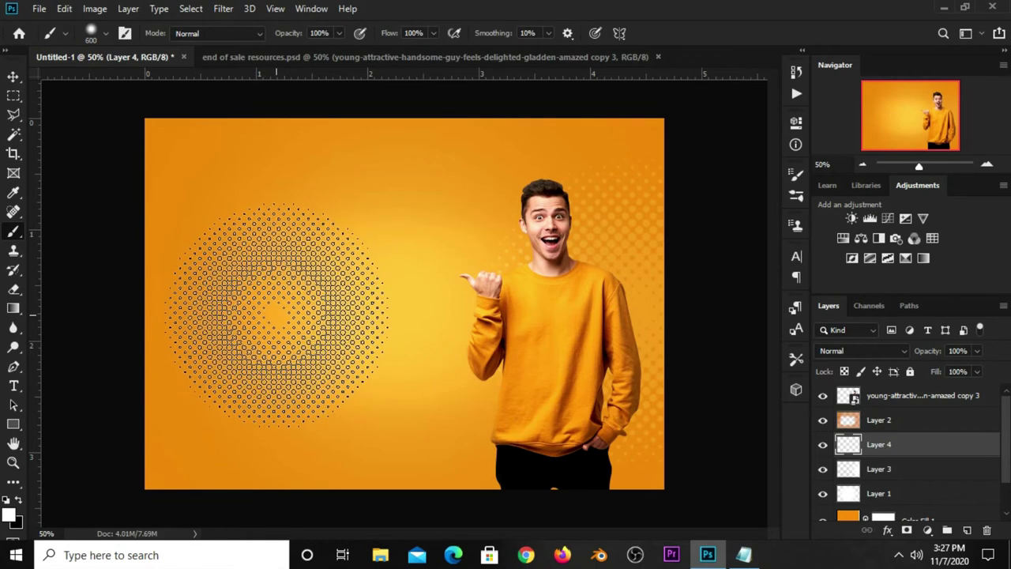
left_click_drag(271, 316, 225, 321)
- Blend the patch as Soft Light at 17%, then enlarge it and move it down-left
key("v")
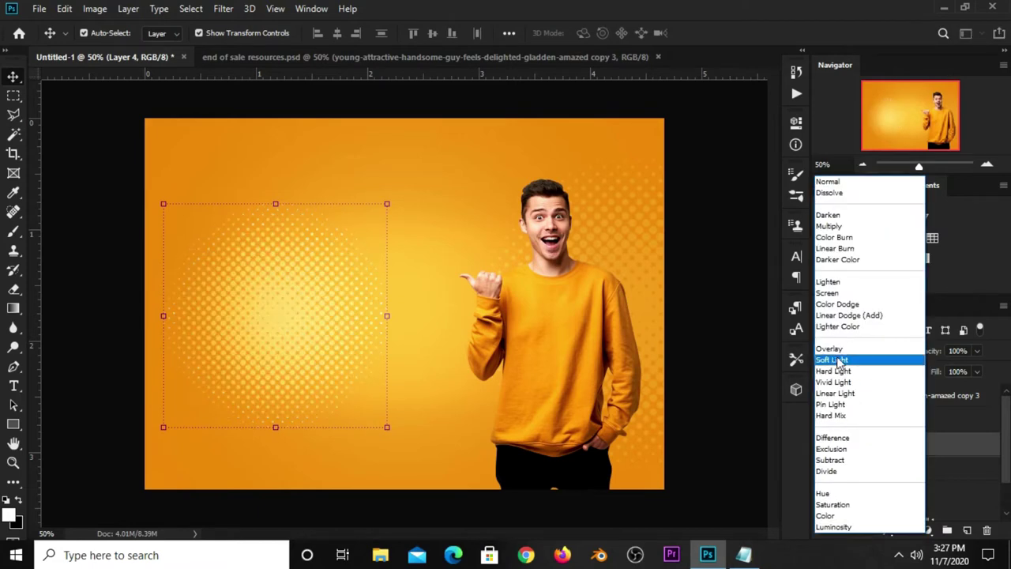
left_click(835, 360)
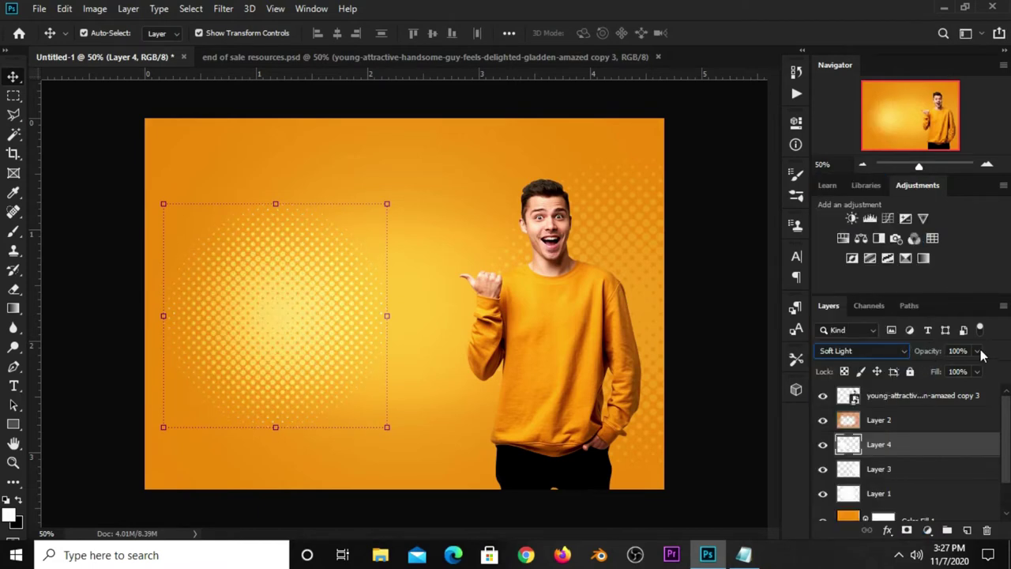
left_click_drag(926, 371, 922, 371)
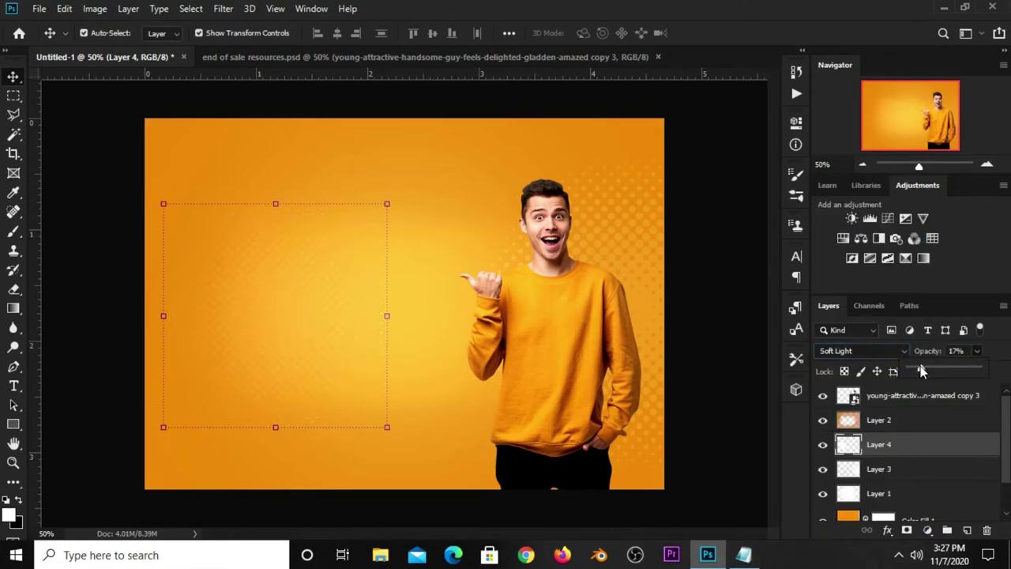
left_click_drag(264, 203, 268, 162)
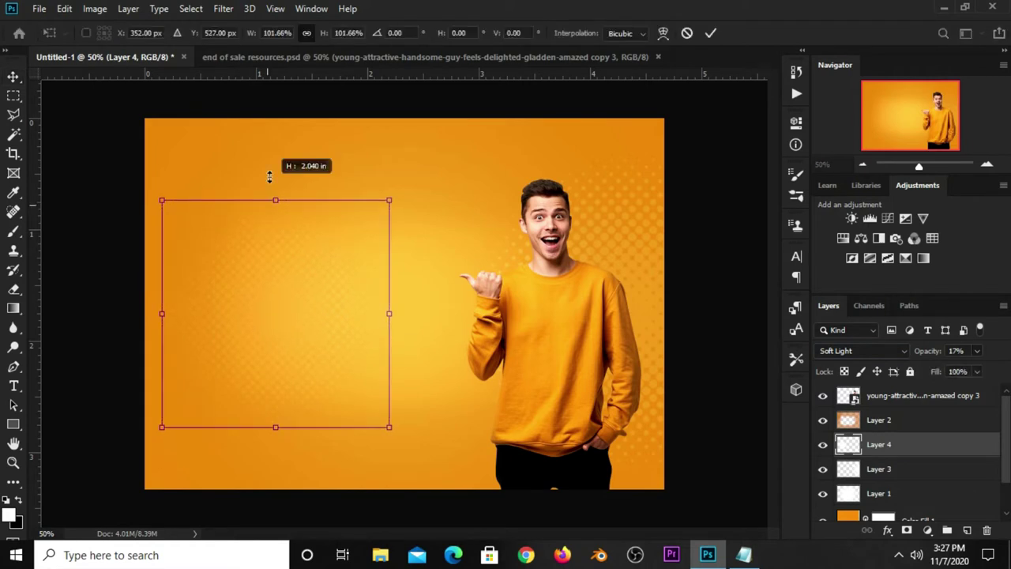
left_click_drag(270, 427, 271, 443)
left_click_drag(260, 354, 250, 377)
key("Return")
left_click(247, 376)
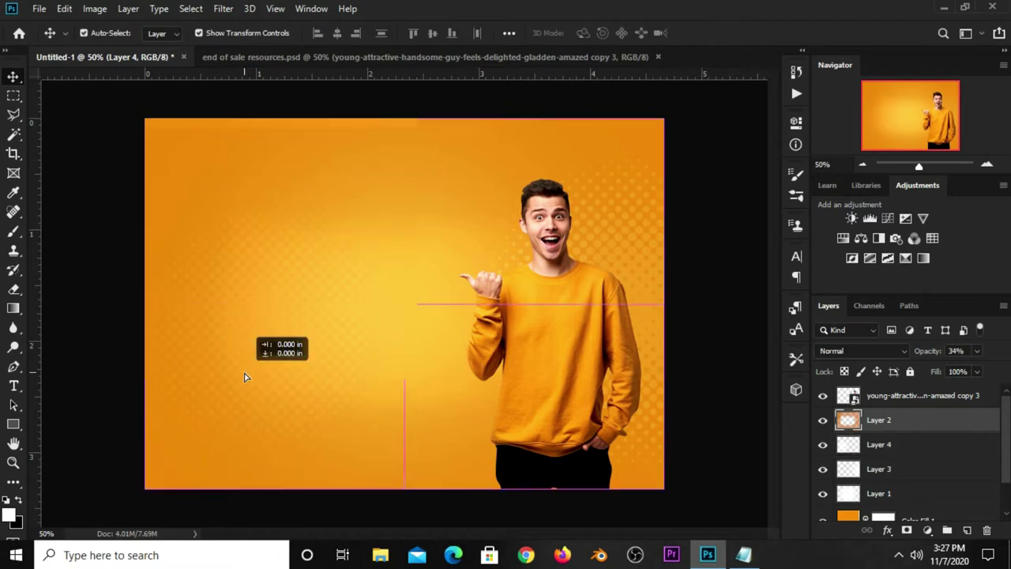
- Scale Layer 4's halftone patch to about 103% and move it down and left
left_click(262, 311)
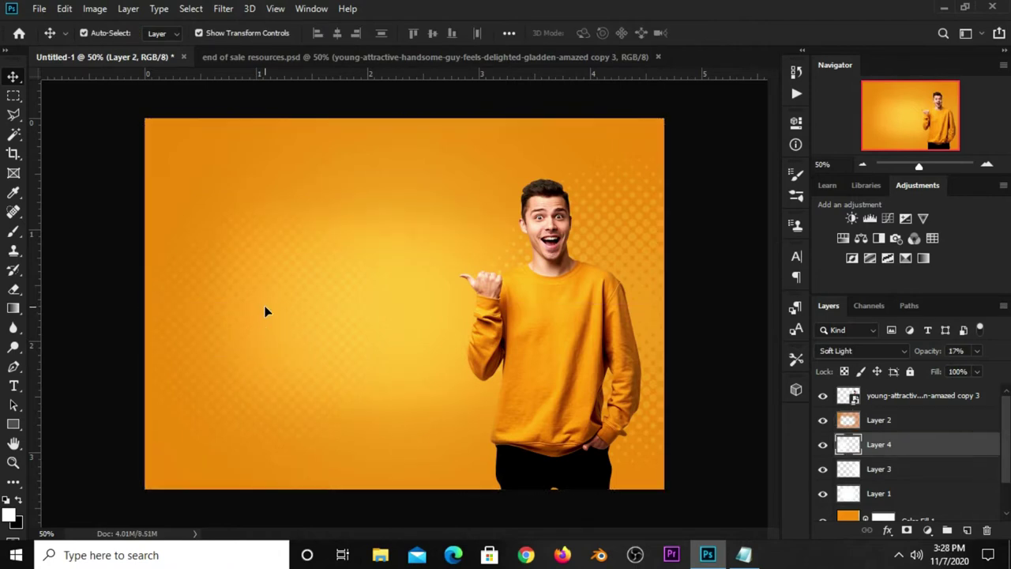
left_click(823, 444)
key("ctrl+t")
left_click_drag(356, 181, 372, 187)
left_click_drag(300, 262, 289, 278)
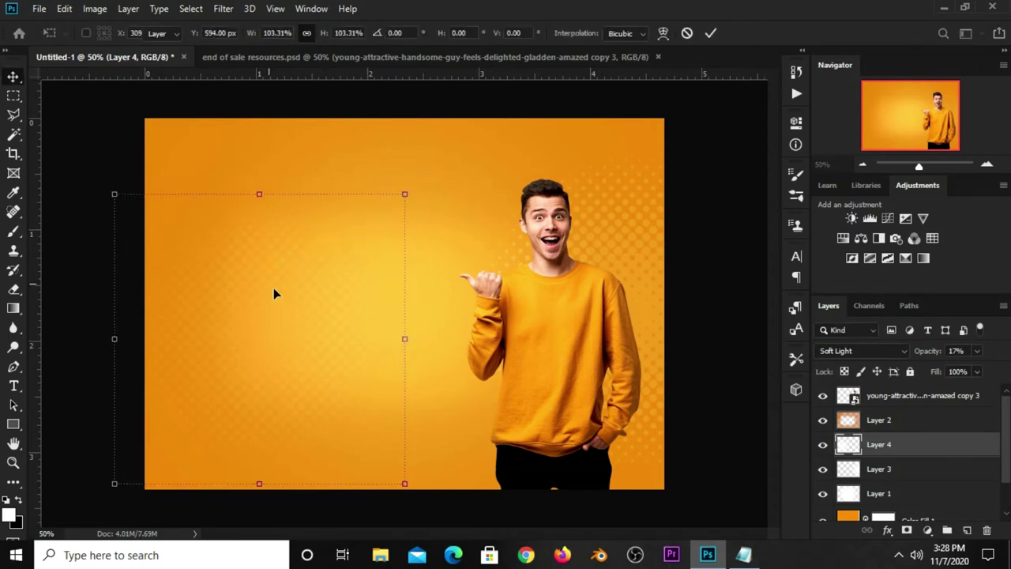
key("Return")
- Lock Layer 2 and lower Layer 3's opacity from 46% to 33%
left_click(871, 425)
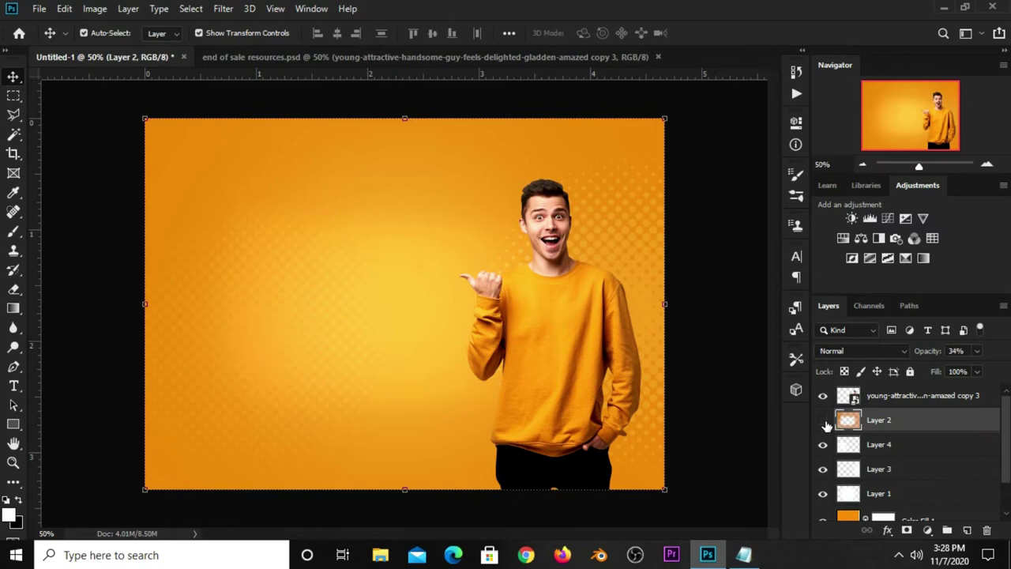
left_click(911, 372)
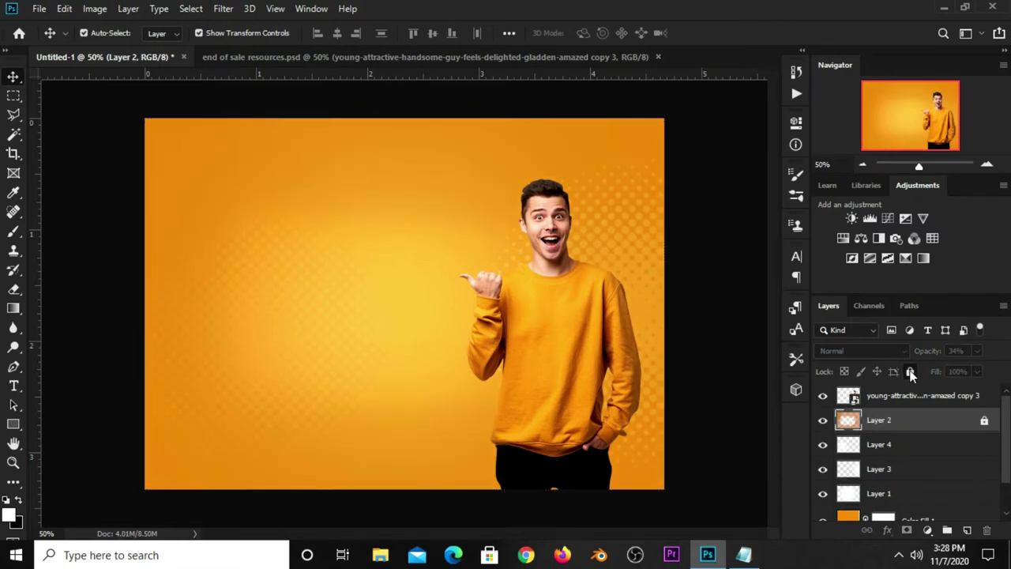
left_click(628, 243)
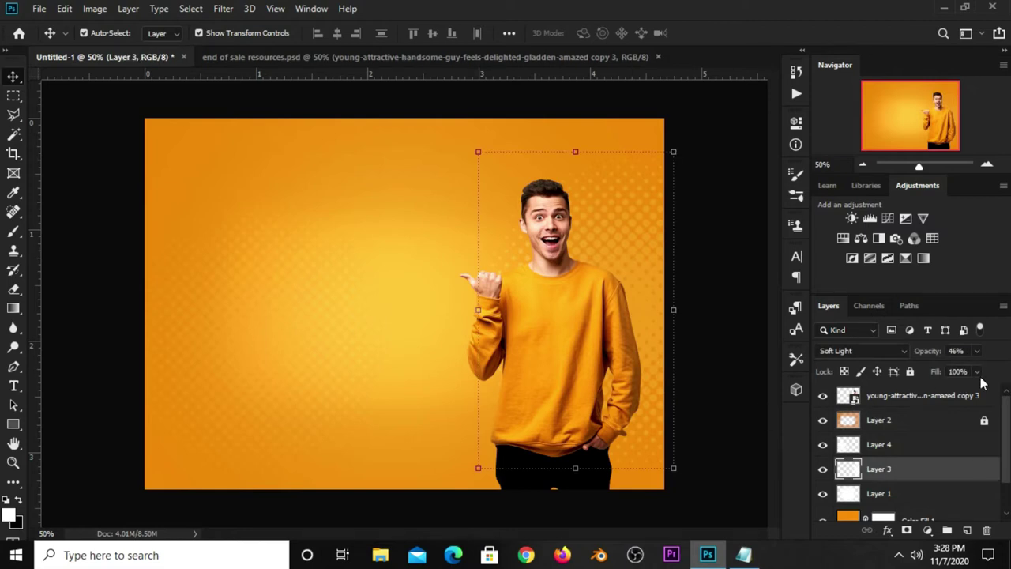
left_click_drag(977, 351, 956, 371)
- Duplicate the man's layer and blacken the lower copy with a clipped Hue/Saturation at Lightness -100
left_click(517, 307)
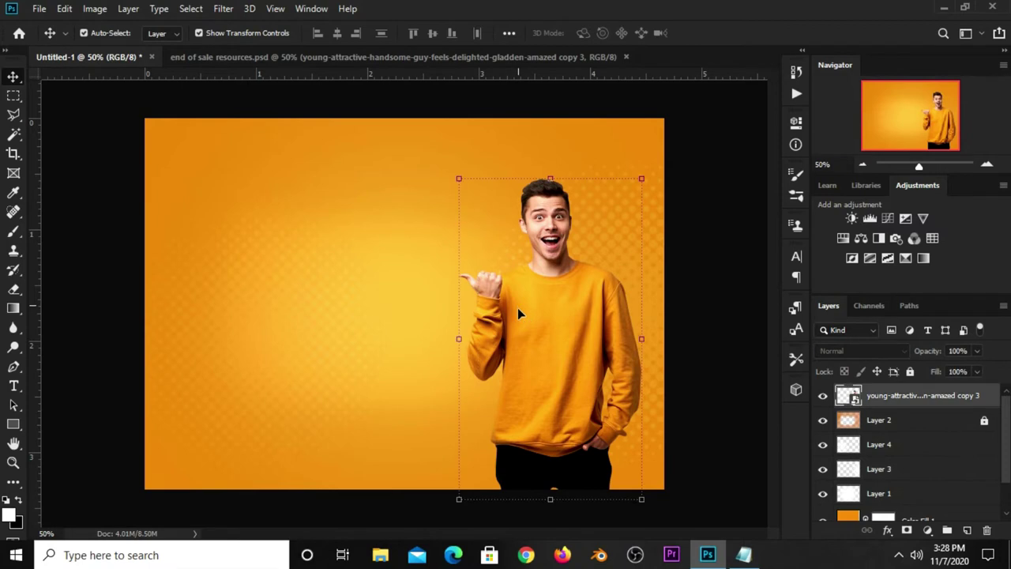
key("ctrl+j")
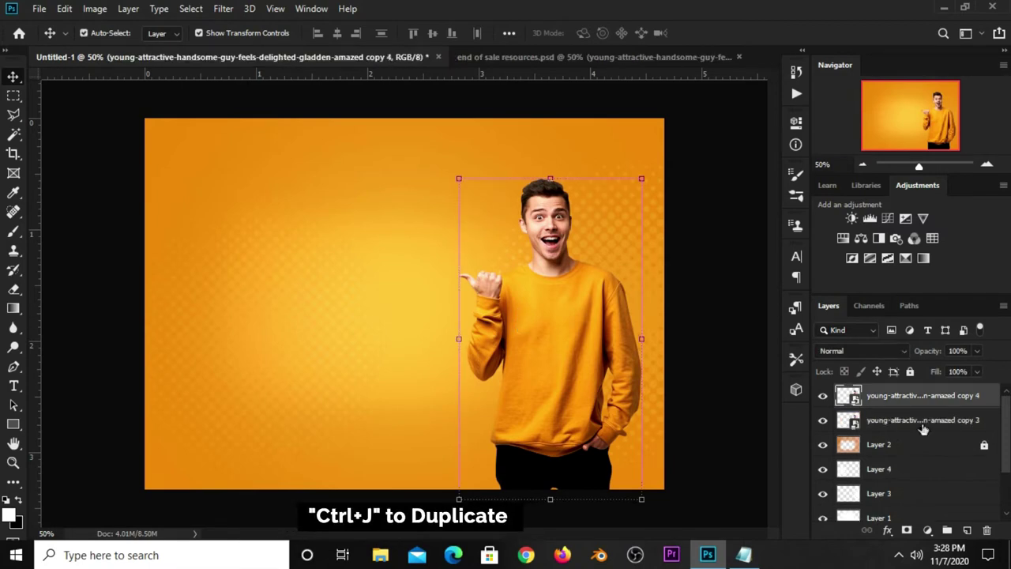
left_click(914, 423)
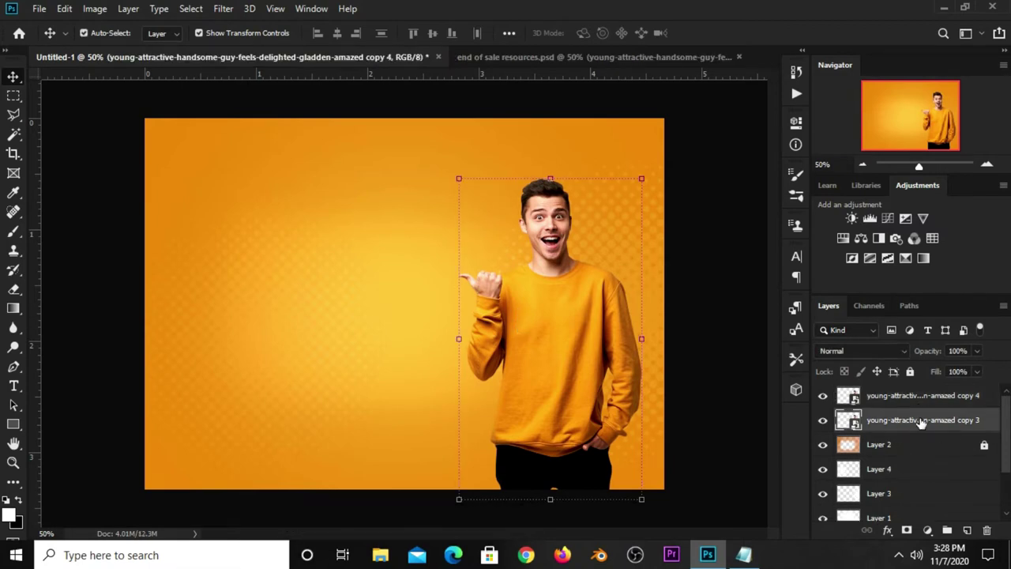
left_click(927, 531)
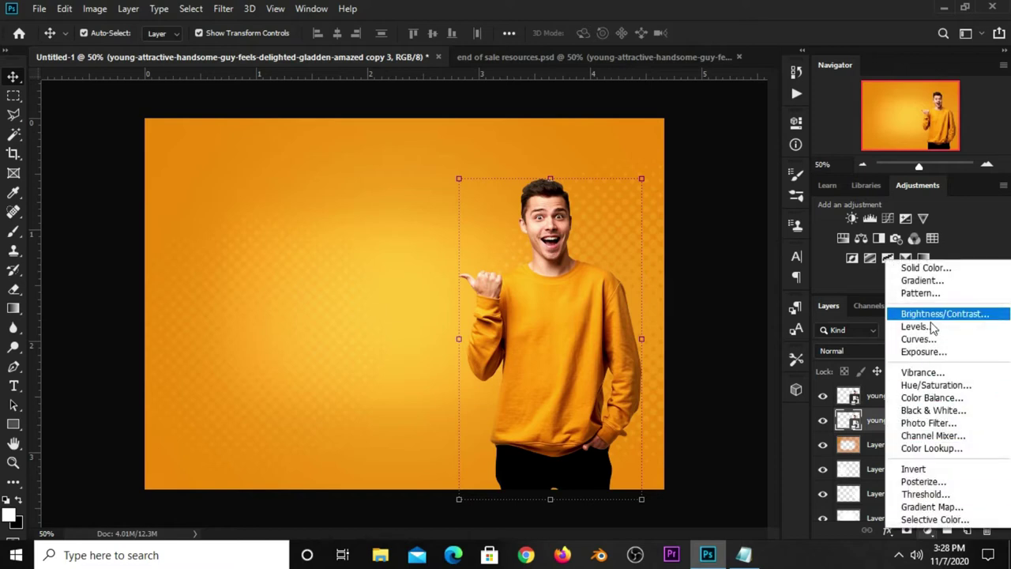
left_click(925, 386)
left_click_drag(668, 275, 578, 274)
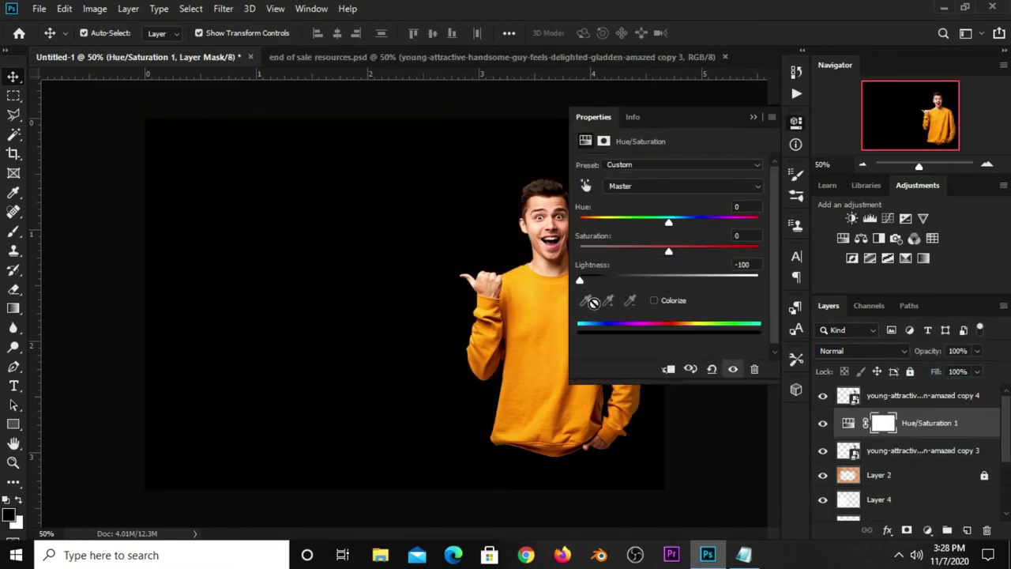
left_click(669, 370)
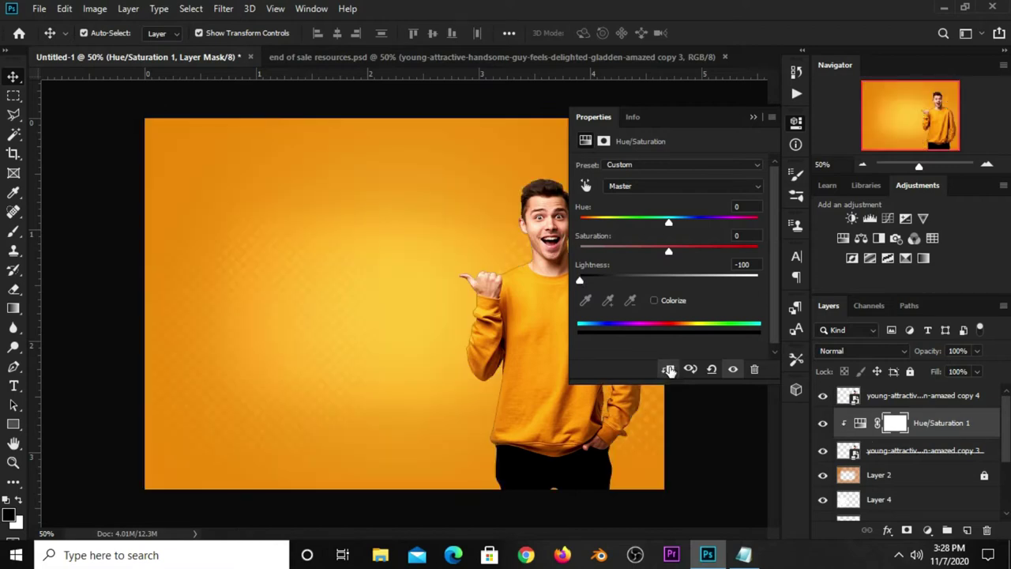
left_click(751, 117)
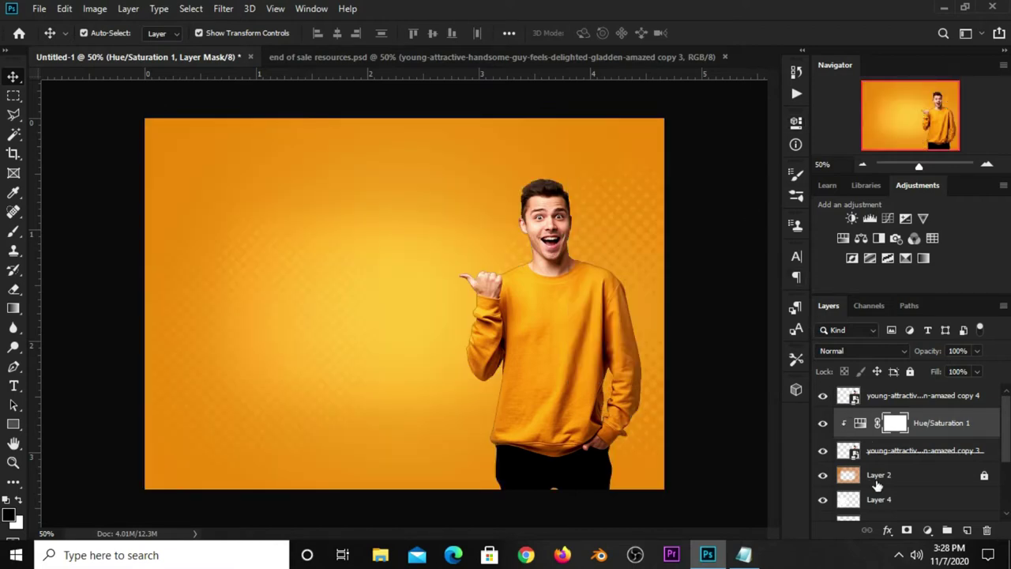
left_click(873, 452)
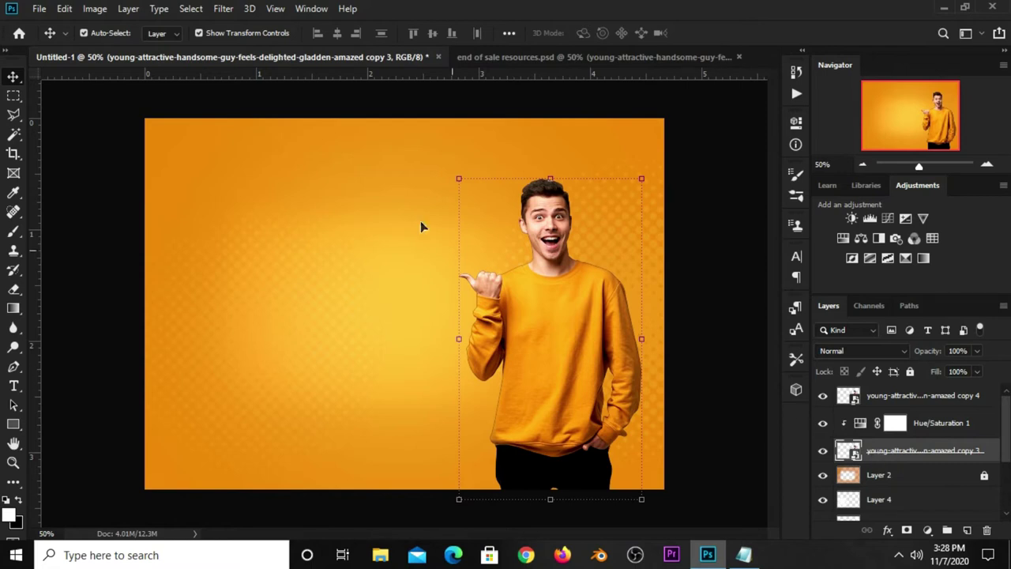
- Apply a 7-pixel Gaussian Blur smart filter to the blackened man copy
left_click(227, 9)
mouse_move(230, 176)
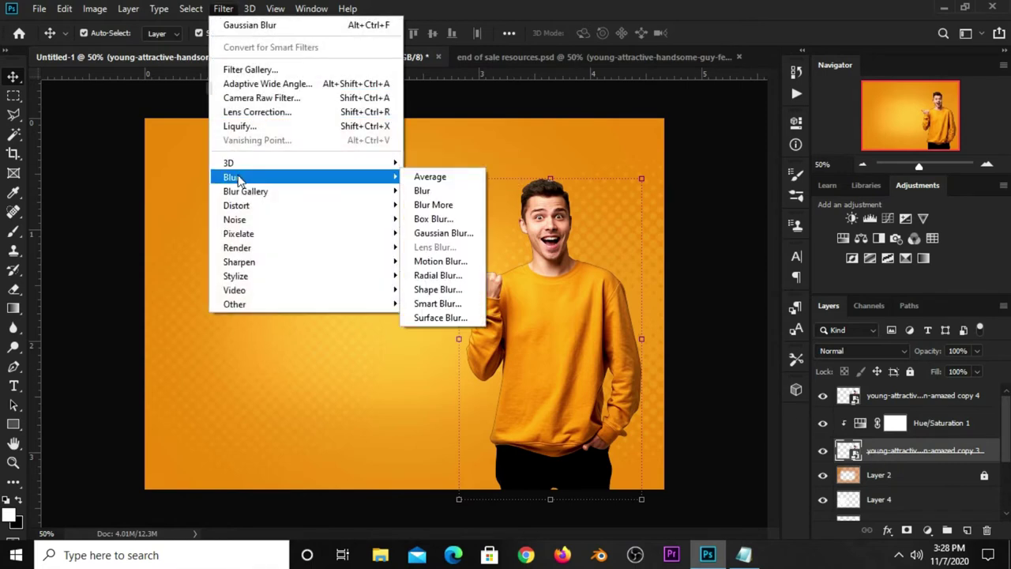
left_click(444, 233)
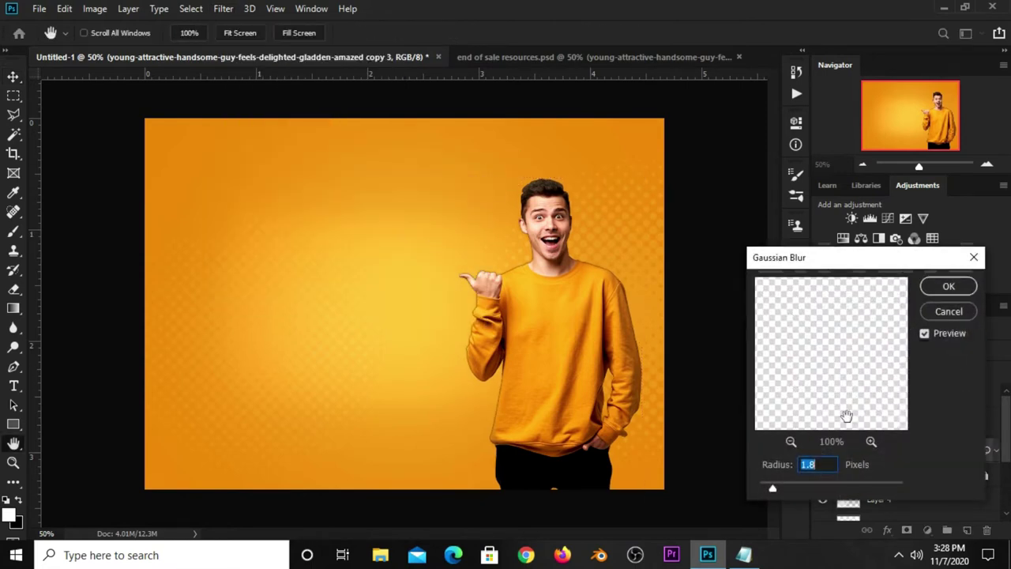
mouse_move(821, 466)
left_mouse_down()
mouse_move(790, 464)
mouse_move(813, 466)
left_mouse_up()
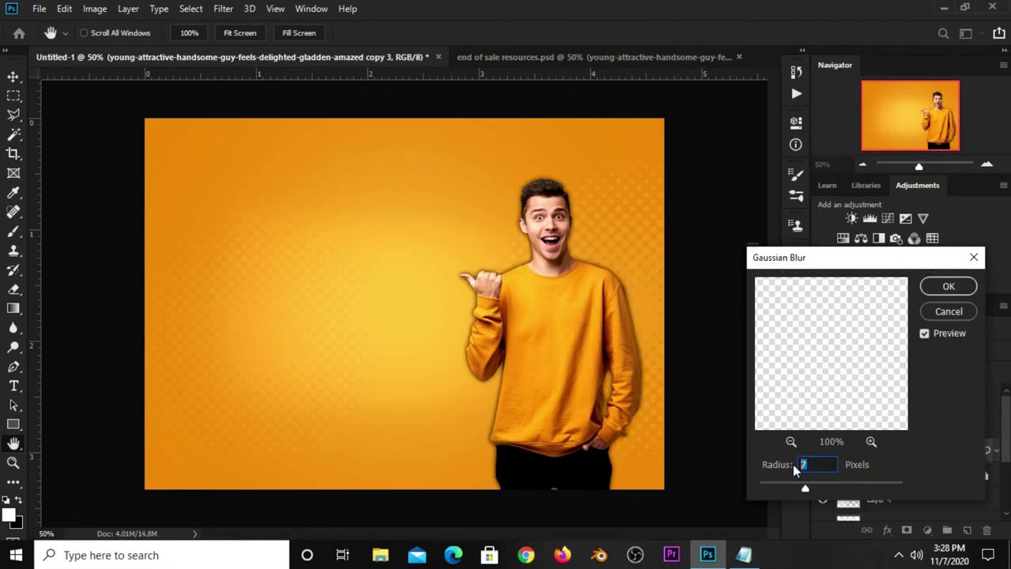
left_click(938, 287)
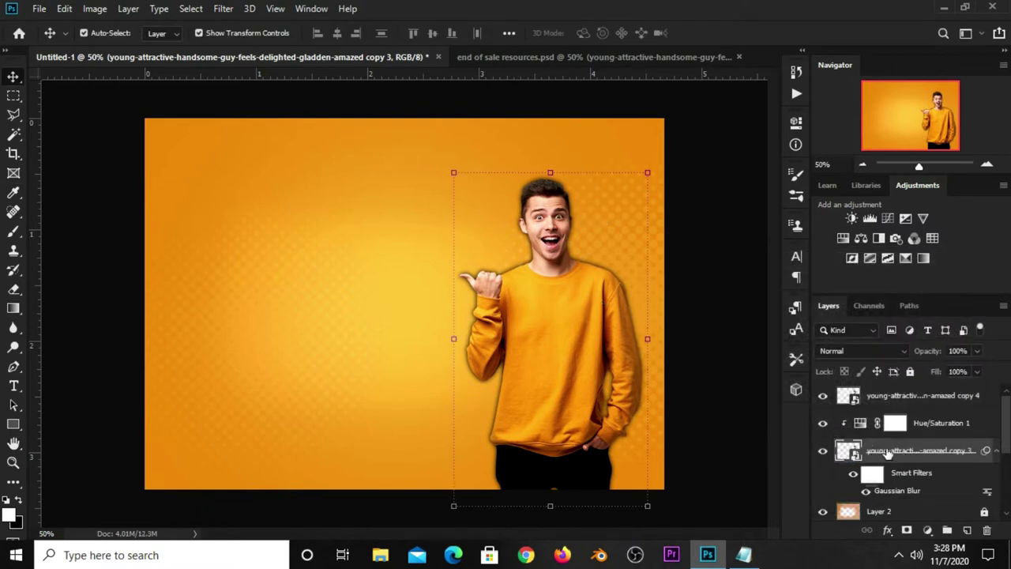
- Start Free Transform on the blurred silhouette, dismissing the smart filter warning
key("ctrl+t")
left_click(522, 223)
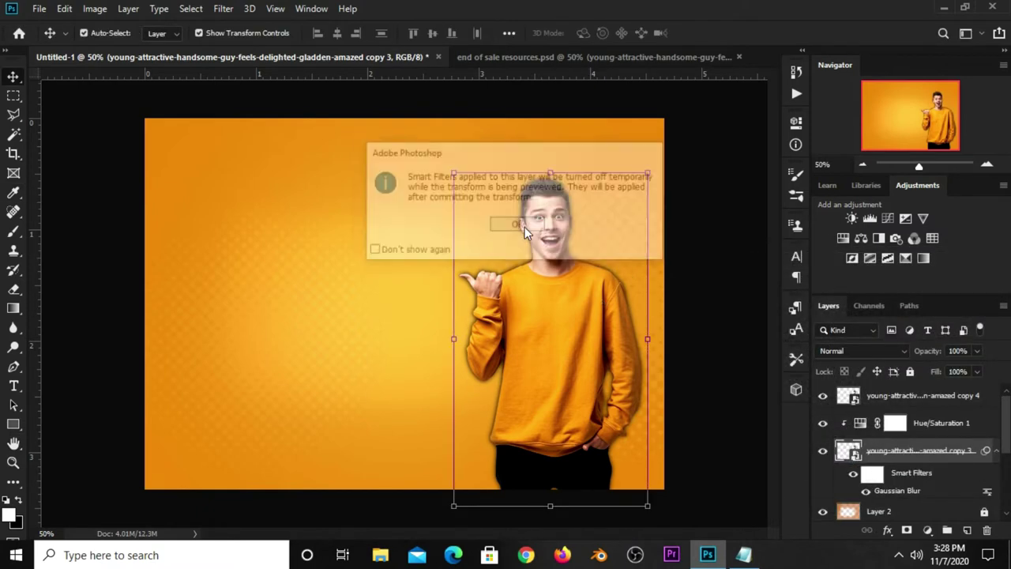
right_click(572, 212)
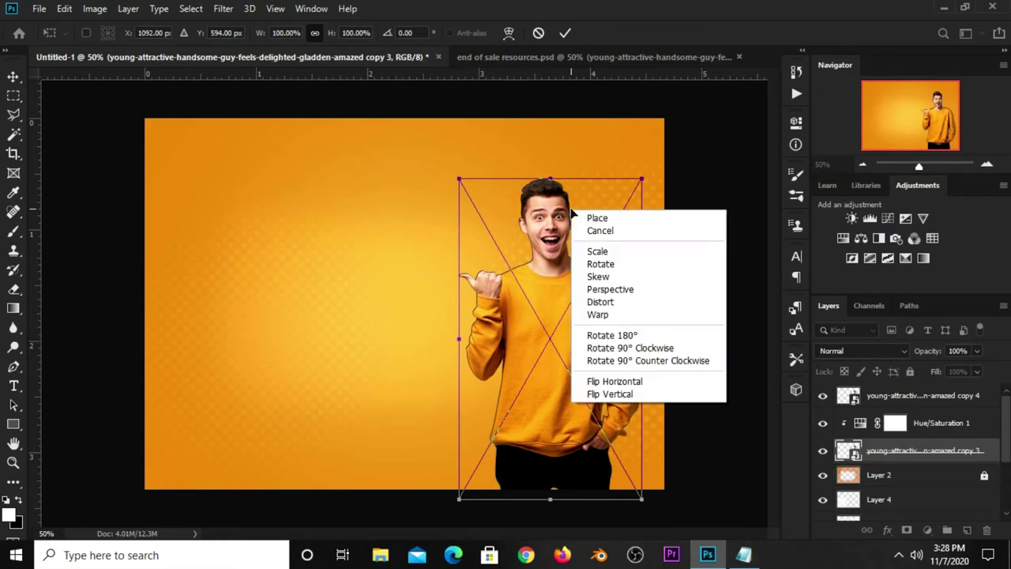
- Use Distort and arrow-key nudges to shift the silhouette slightly right as a shadow
left_click(610, 305)
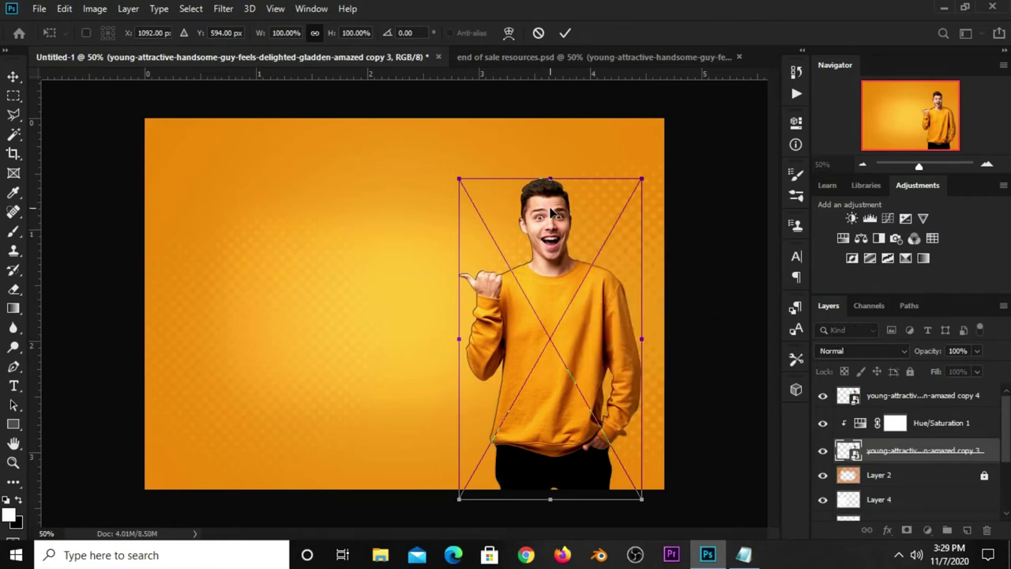
left_click_drag(550, 211, 558, 213)
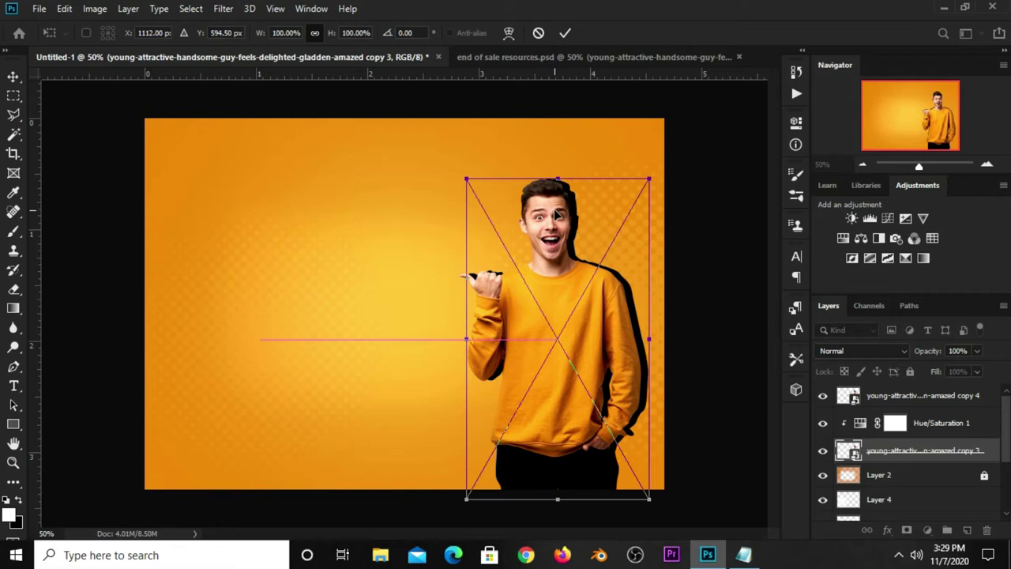
left_click_drag(557, 213, 554, 215)
key("Down")
key("Down")
key("Down")
key("Down")
key("Down")
key("Down")
key("Up")
key("Up")
key("Up")
key("Up")
key("Left")
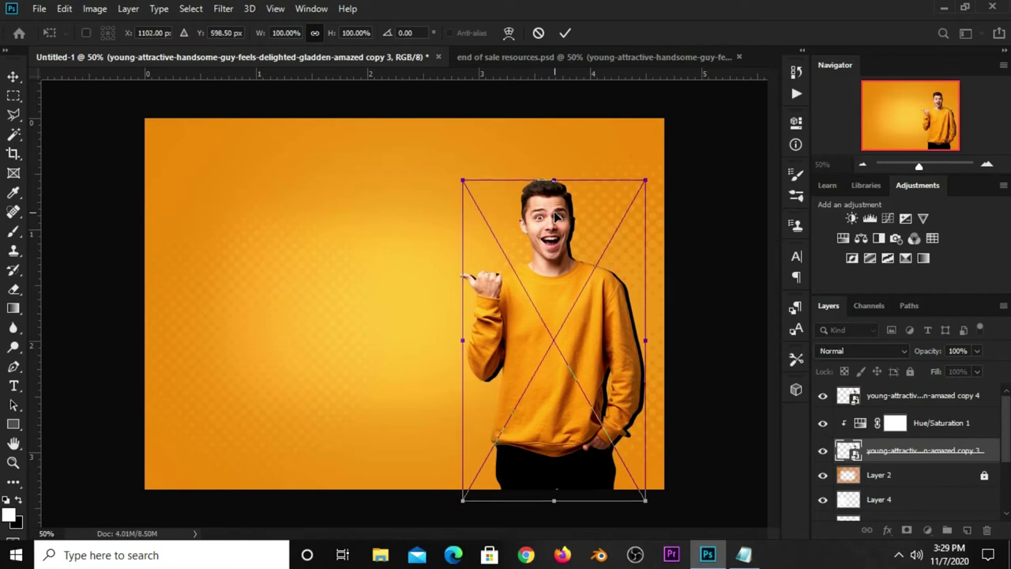
left_click_drag(558, 213, 563, 214)
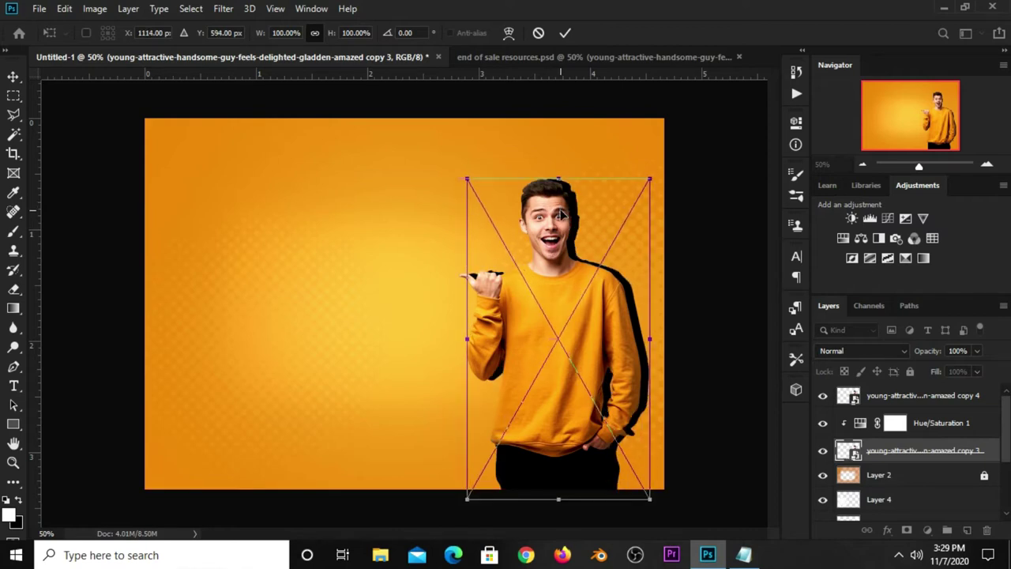
key("Left")
key("Left")
key("Left")
key("Left")
key("Left")
key("Left")
key("Left")
key("Left")
key("Left")
key("Right")
key("Right")
key("Right")
key("Right")
key("Right")
key("Right")
key("Right")
key("Right")
key("Right")
key("Right")
key("Right")
key("Right")
key("Left")
key("Left")
key("Left")
key("Left")
key("Left")
key("Left")
key("Left")
key("Left")
key("Left")
key("Left")
key("Left")
key("Left")
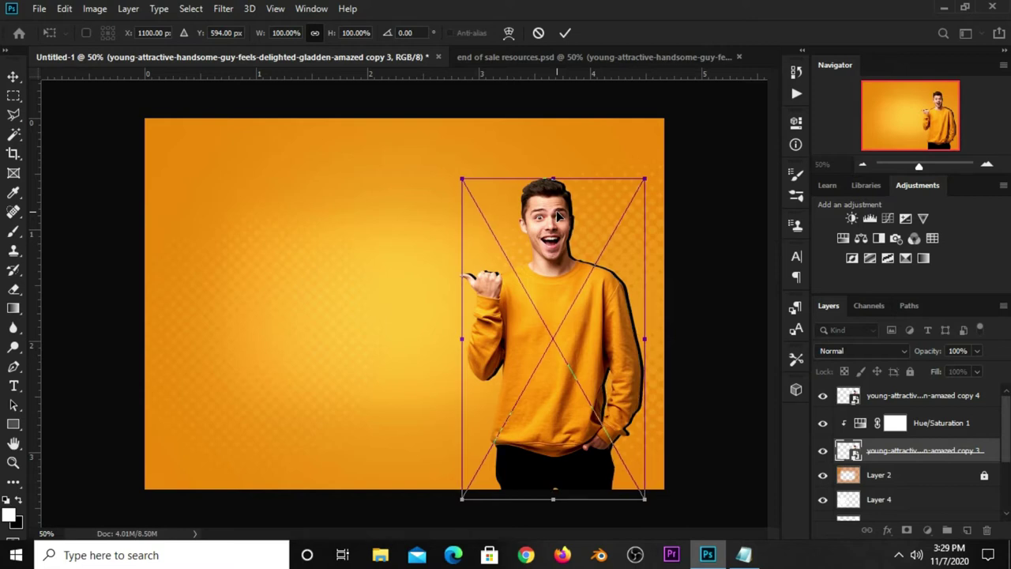
- Commit the transformed shadow position on the shadow copy layer
left_click(565, 32)
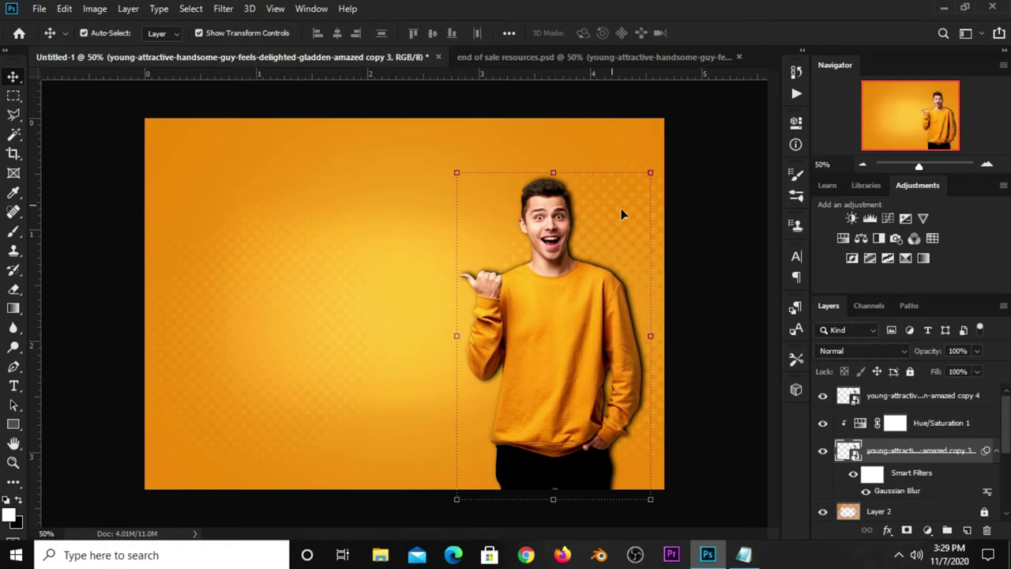
left_click(553, 172)
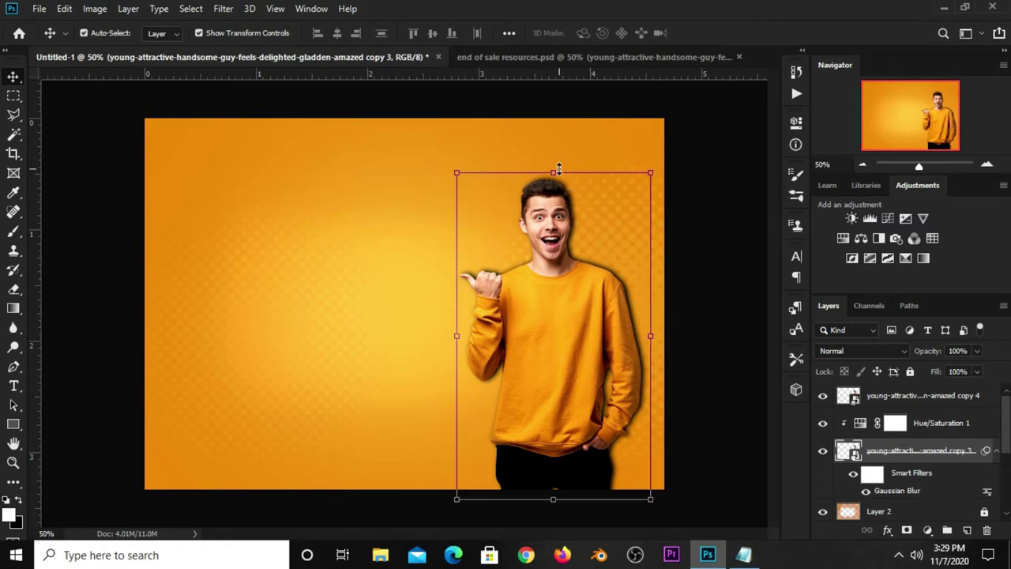
key("Return")
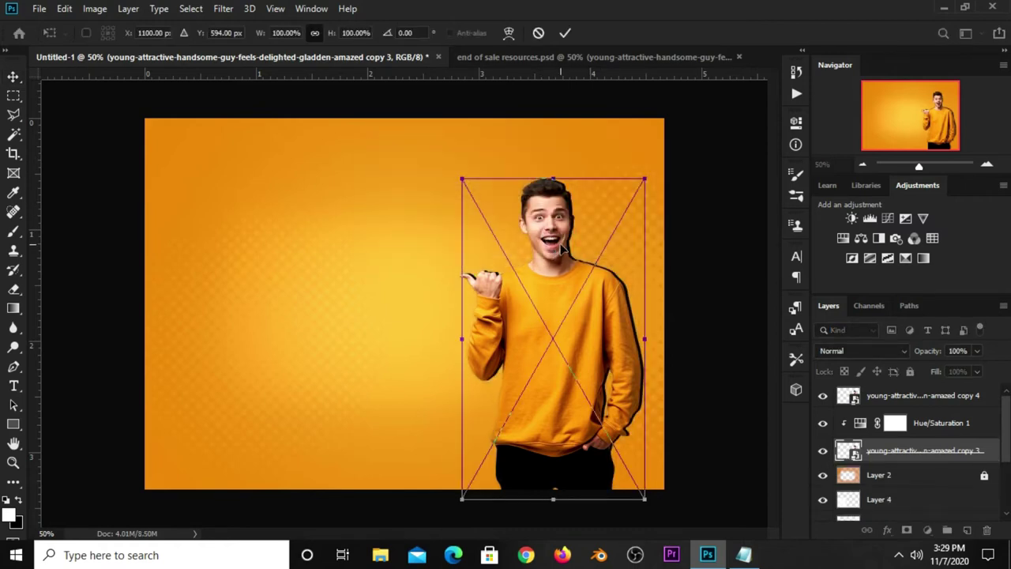
key("Return")
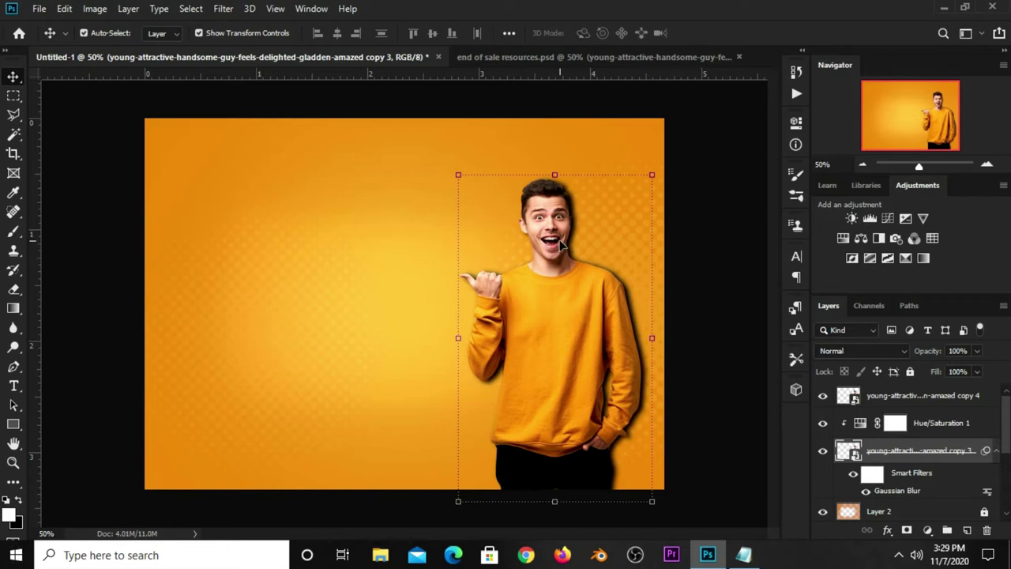
- Lower the shadow copy's opacity to 48%, nudge it left, and deselect
left_click_drag(951, 369, 940, 365)
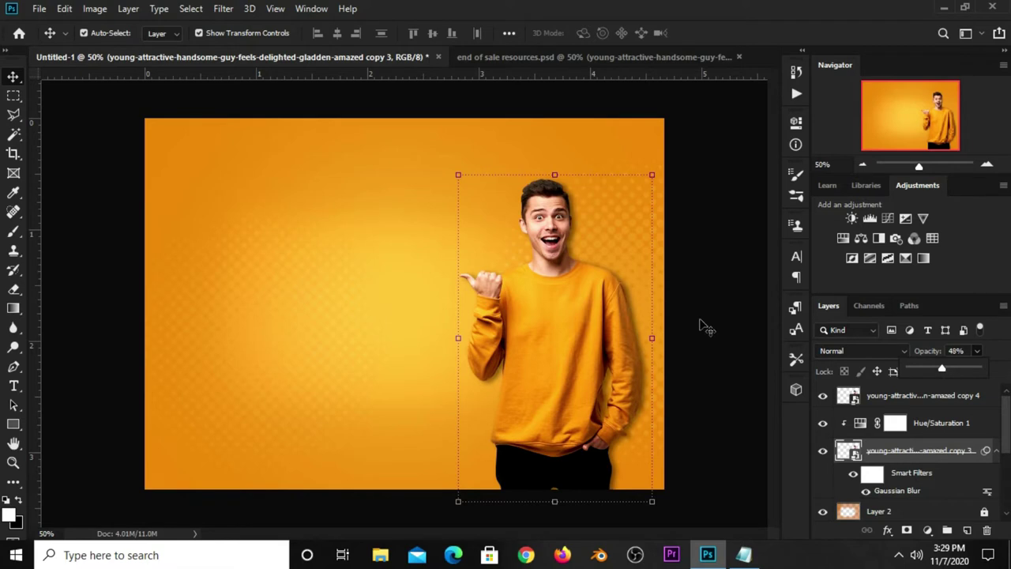
left_click(568, 175)
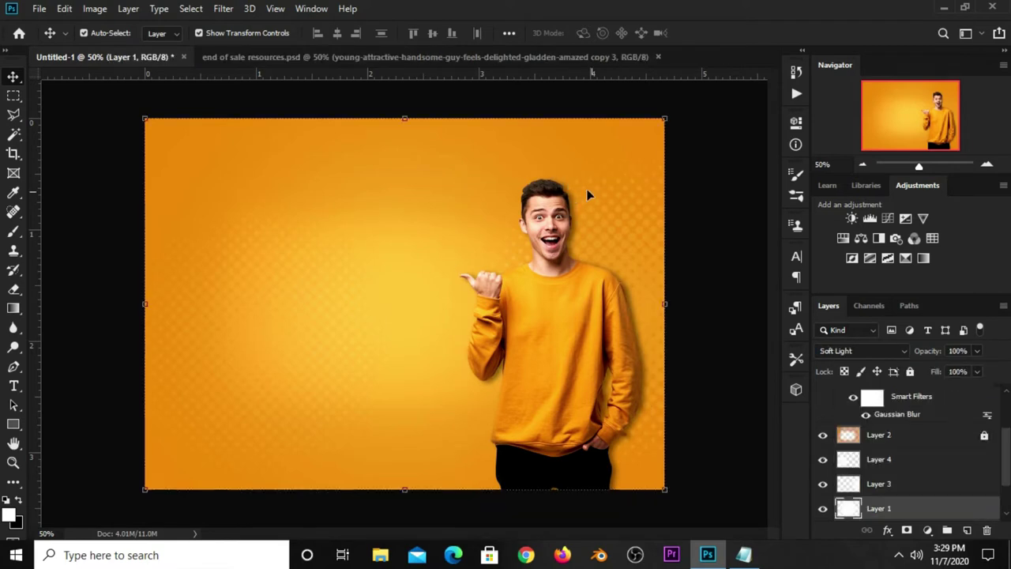
scroll(915, 461, "down", 2)
scroll(916, 474, "up", 5)
left_click(906, 447)
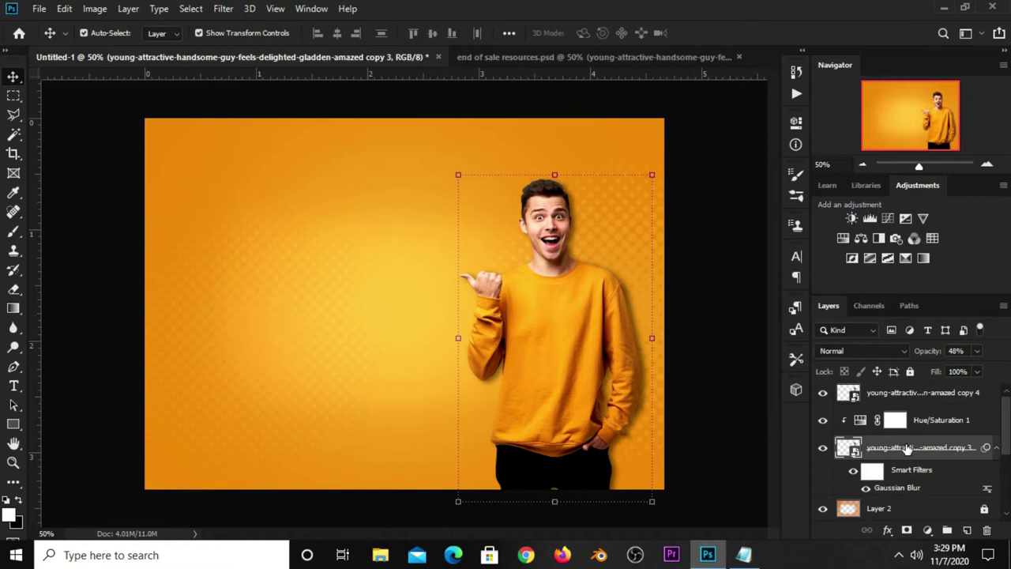
key("Left")
key("Left")
key("Left")
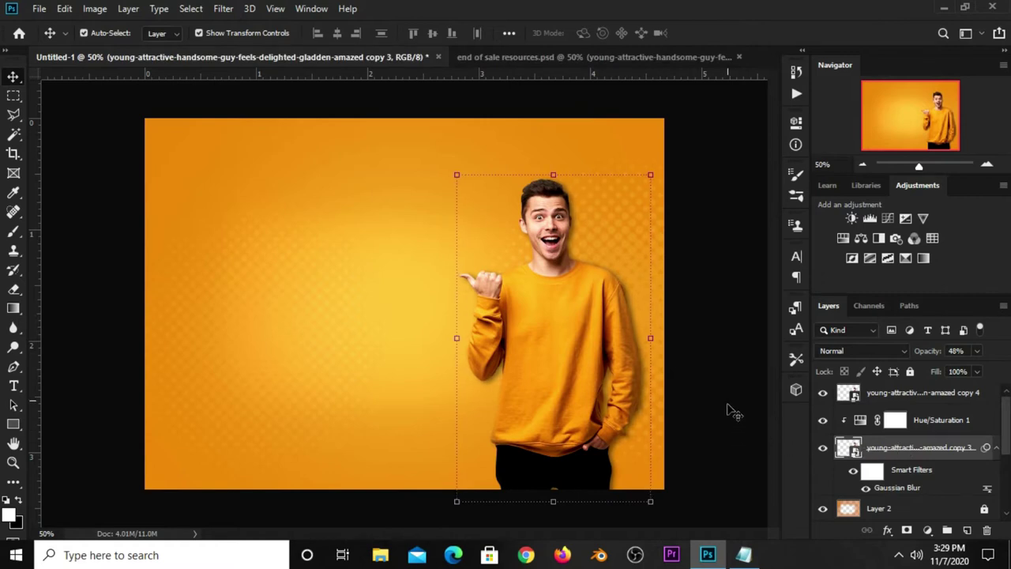
left_click(719, 379)
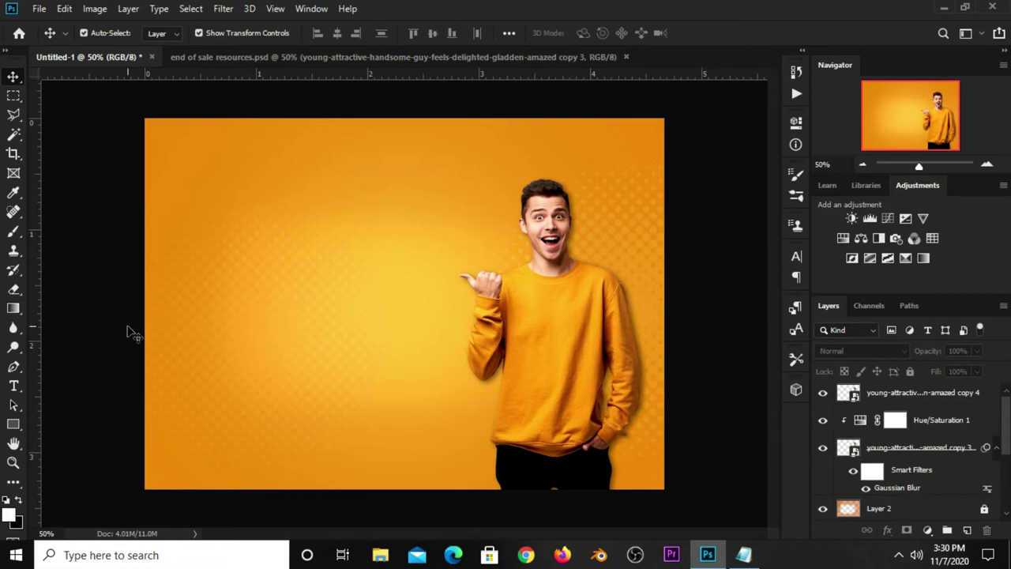
- Draw a small rectangle at the banner's top-left edge
left_click(13, 424)
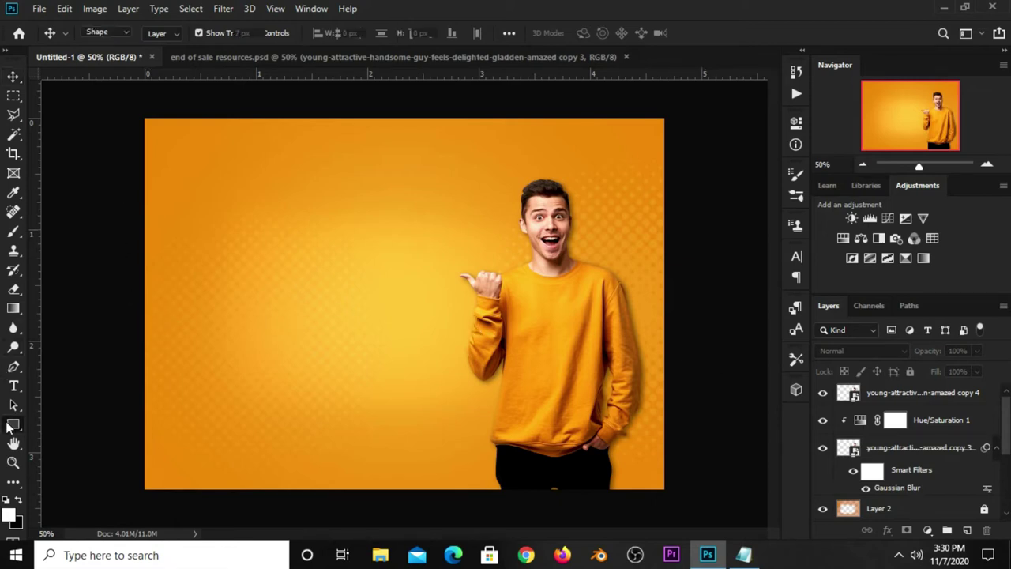
right_click(22, 421)
left_click(55, 423)
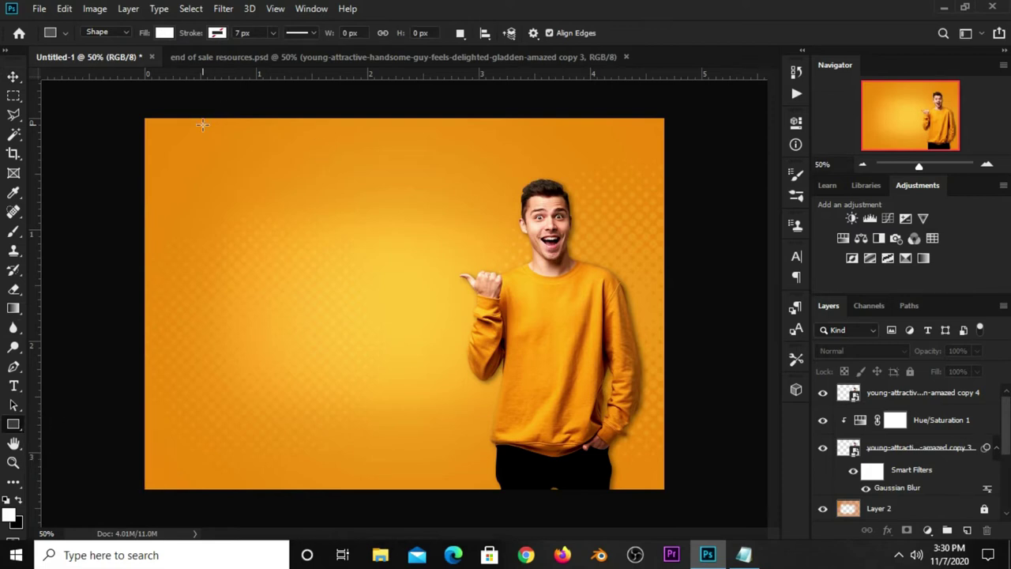
left_click_drag(185, 106, 257, 153)
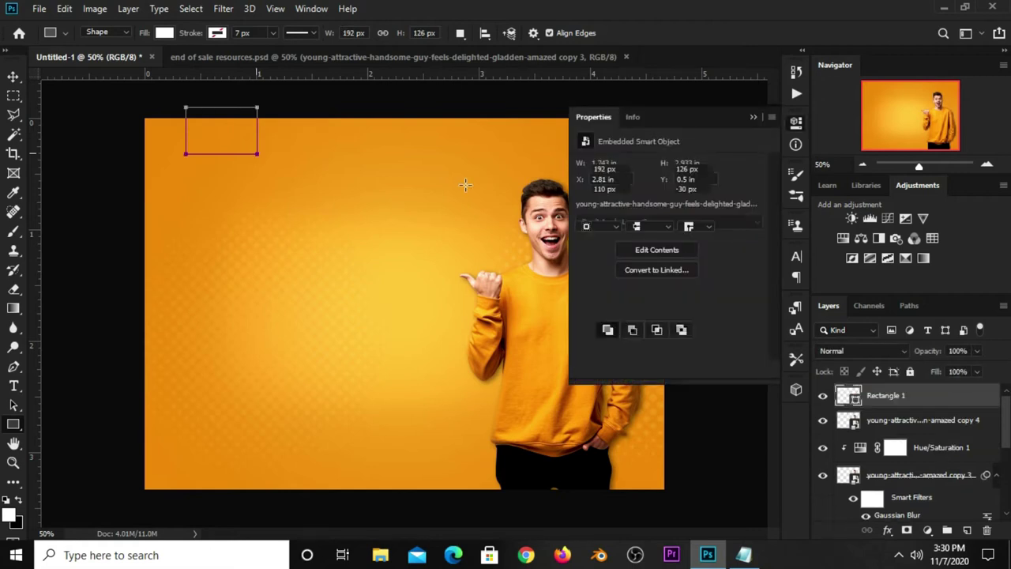
- Open the fill Color Picker and copy hex code 472385 from the notes
left_click(588, 211)
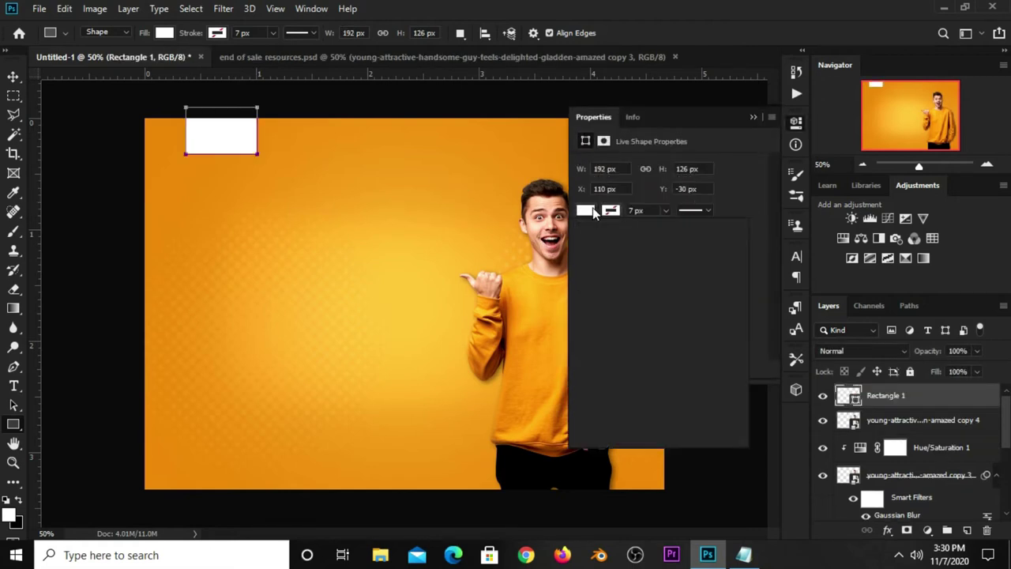
left_click(726, 240)
left_click(743, 554)
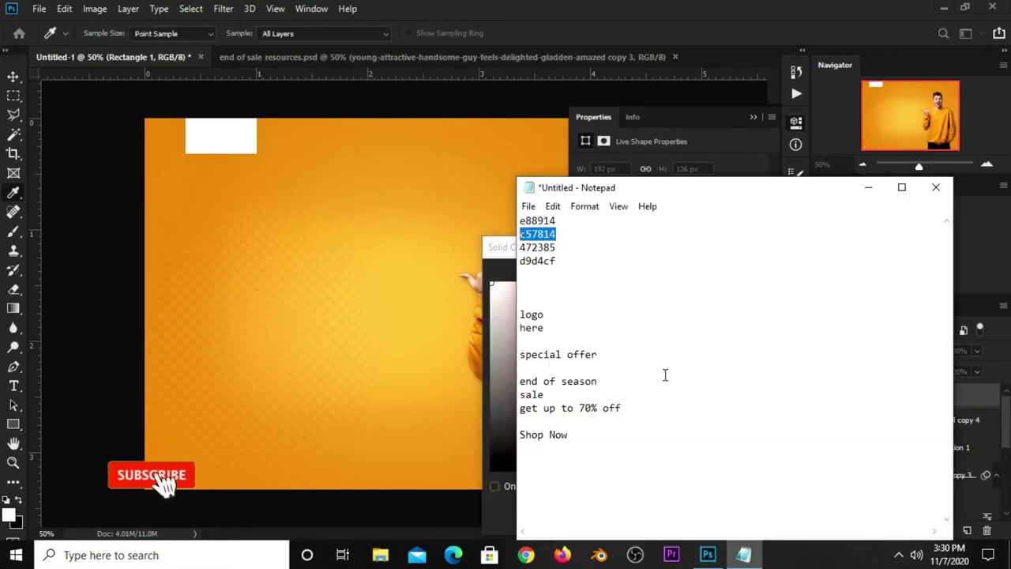
left_click(523, 247)
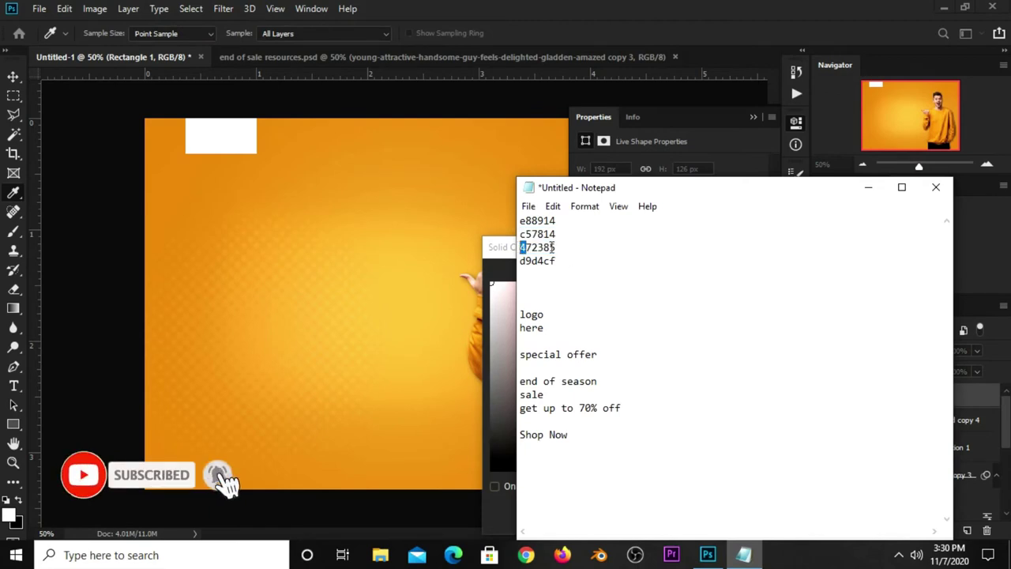
double_click(522, 247)
right_click(533, 247)
left_click(564, 295)
- Fill the rectangle with purple 472385 and deselect it with the Move tool
left_click(722, 27)
right_click(738, 518)
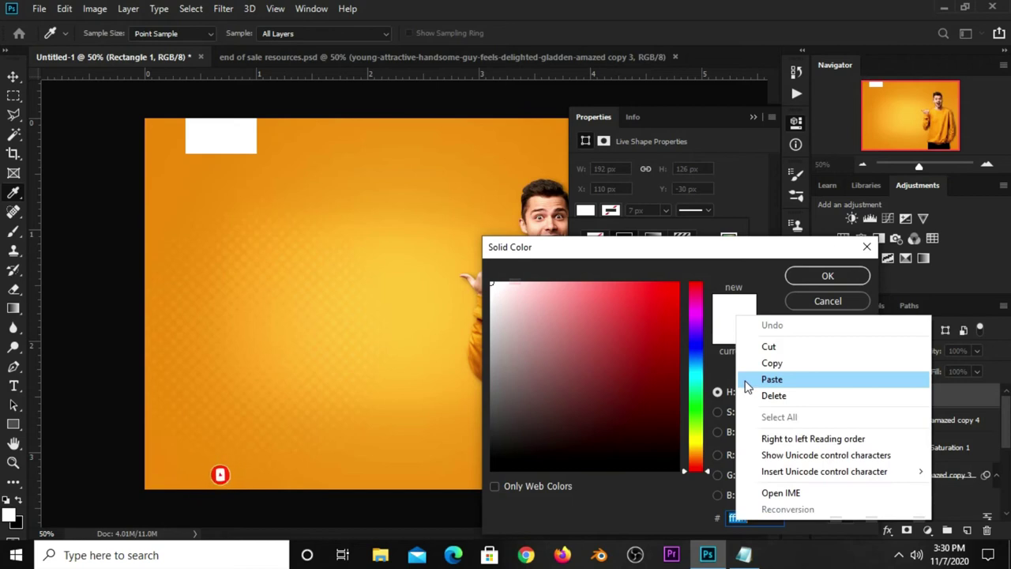
left_click(747, 379)
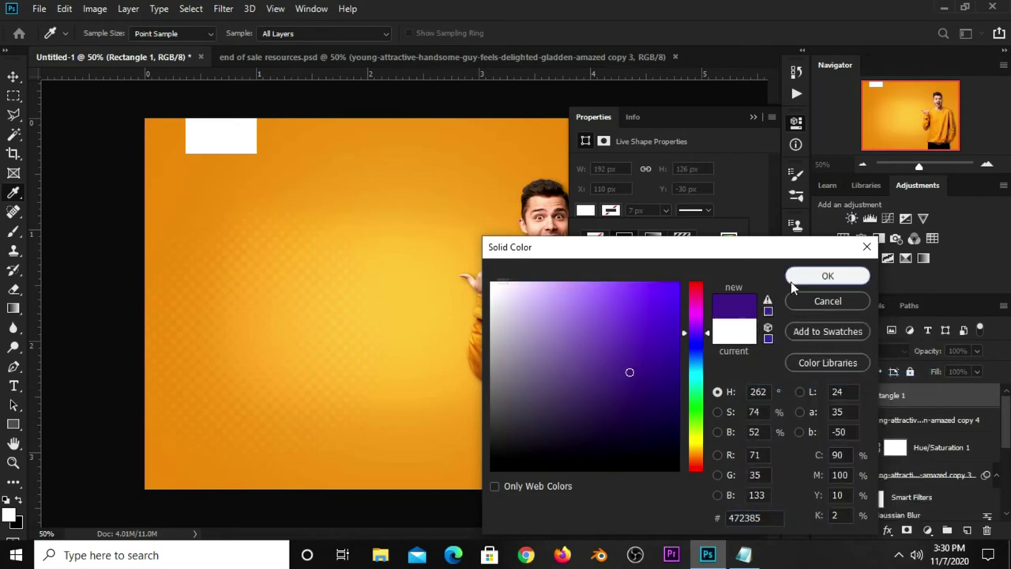
left_click(792, 278)
left_click(753, 118)
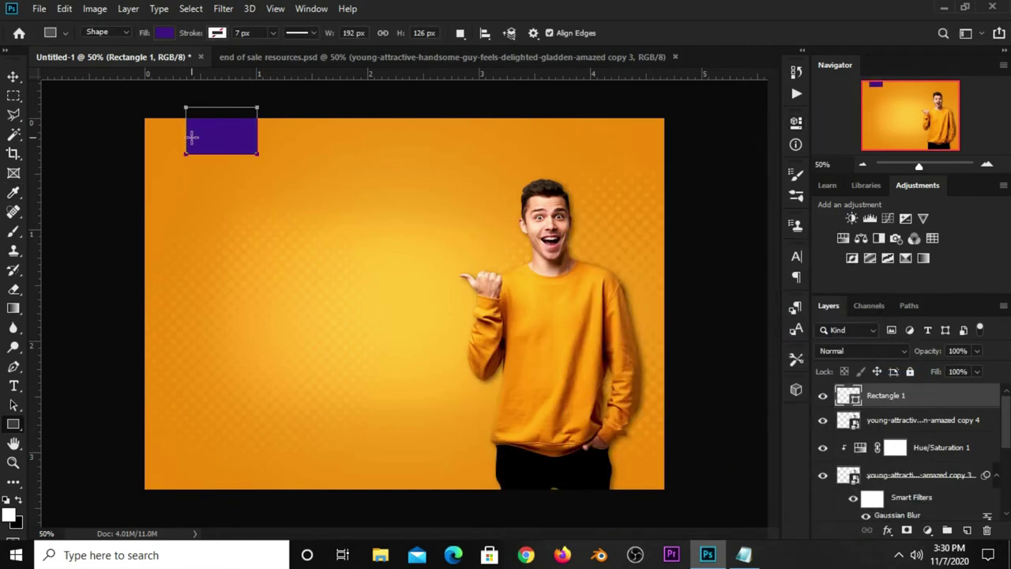
key("v")
left_click(610, 318)
- Copy 'logo here' from the notes and paste it as a new text layer
left_click(743, 554)
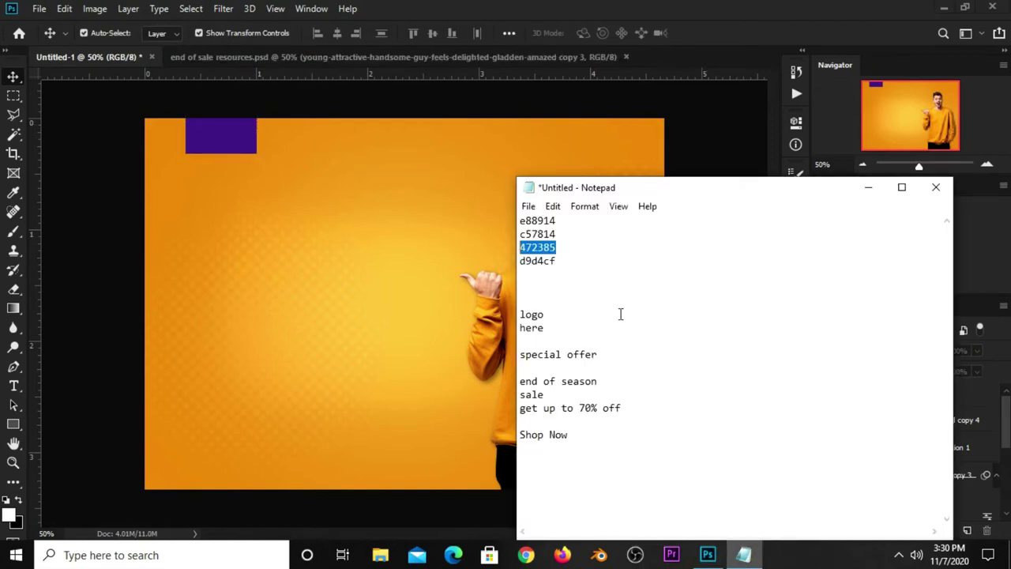
left_click_drag(545, 325, 503, 305)
right_click(552, 310)
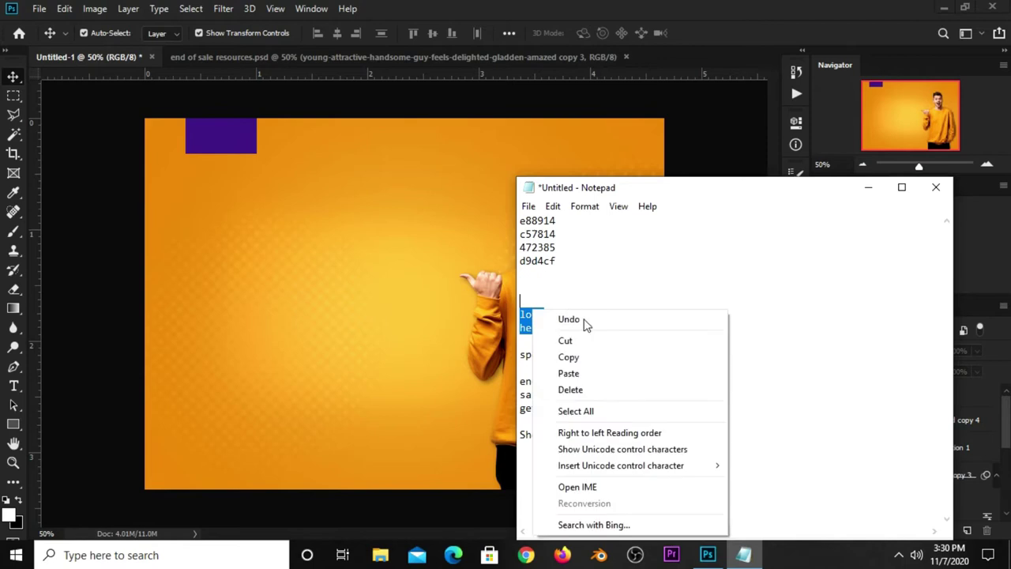
left_click(581, 353)
left_click(701, 33)
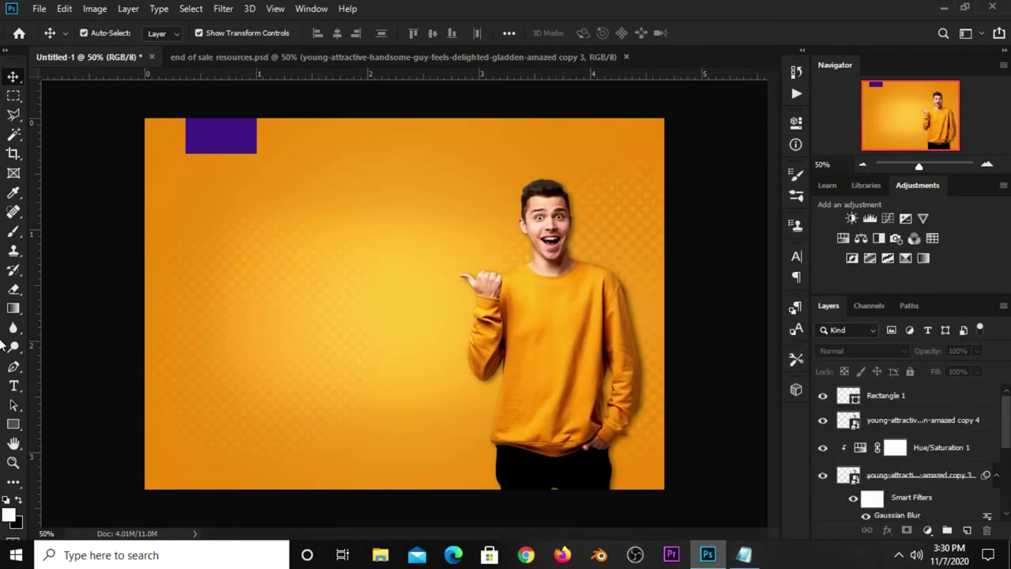
left_click(14, 385)
left_click(53, 391)
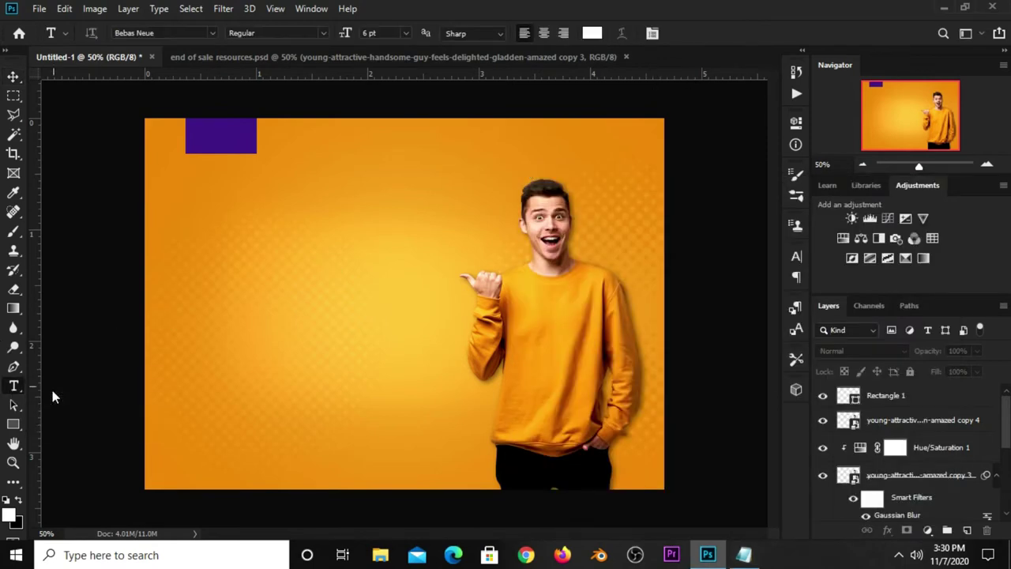
left_click(284, 196)
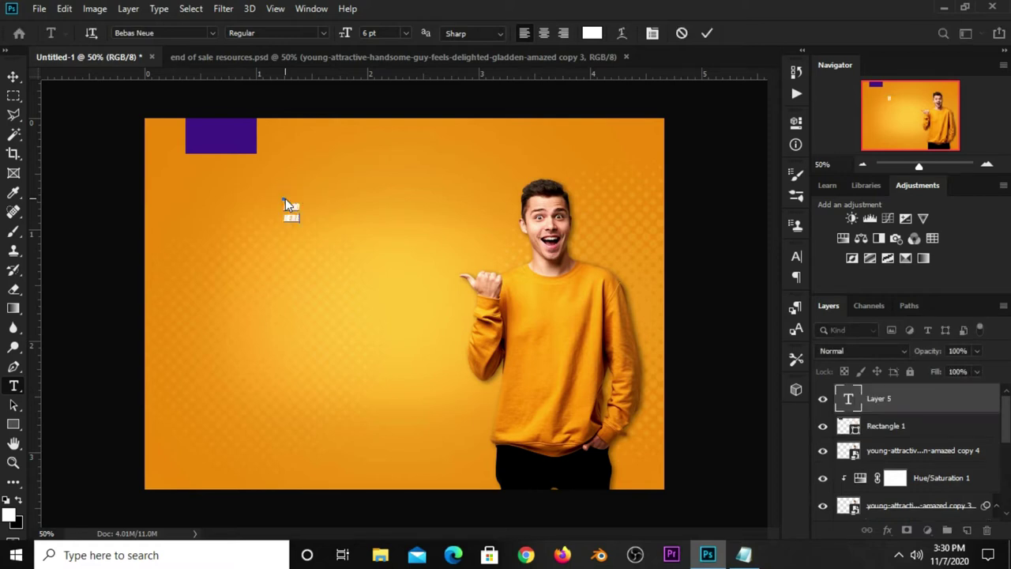
left_click(706, 32)
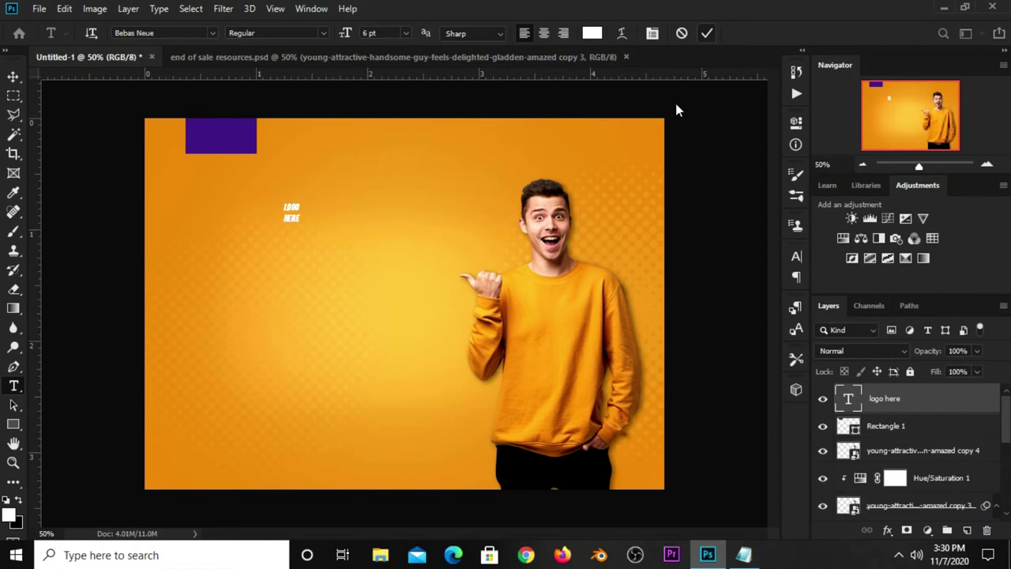
key("v")
- Format the logo text as Raleway Medium, italic and all caps
left_click(795, 255)
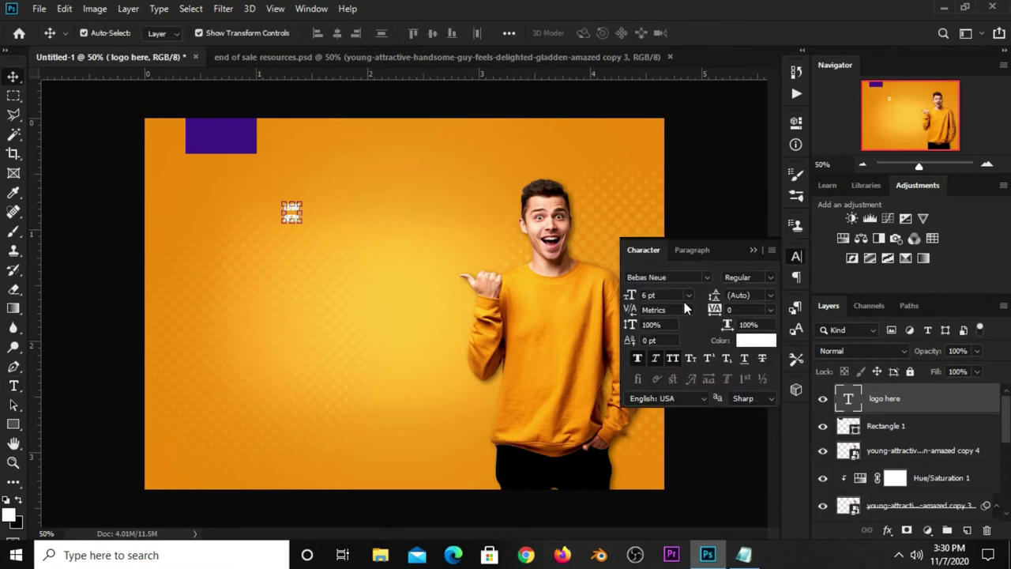
left_click(653, 359)
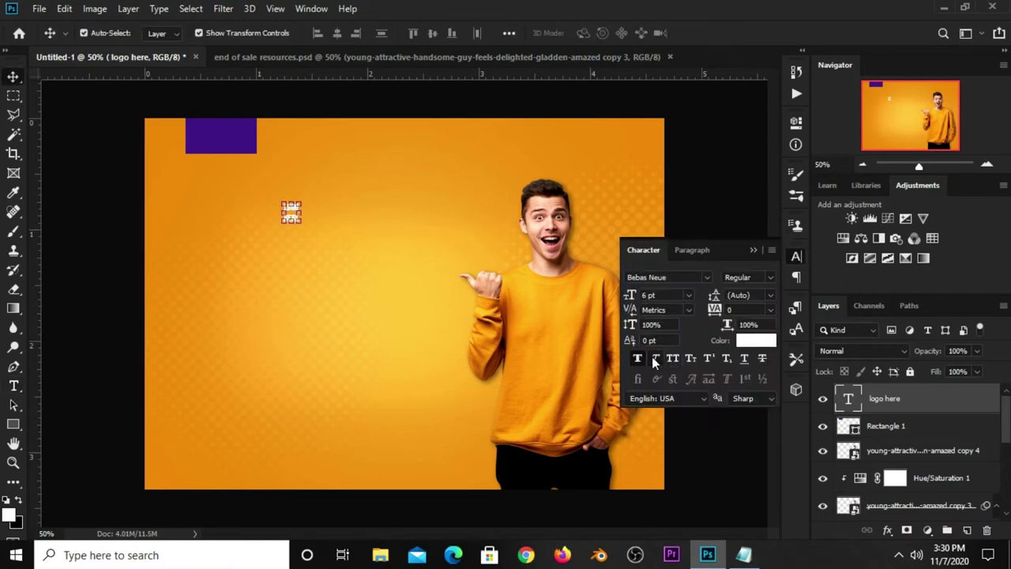
left_click(709, 277)
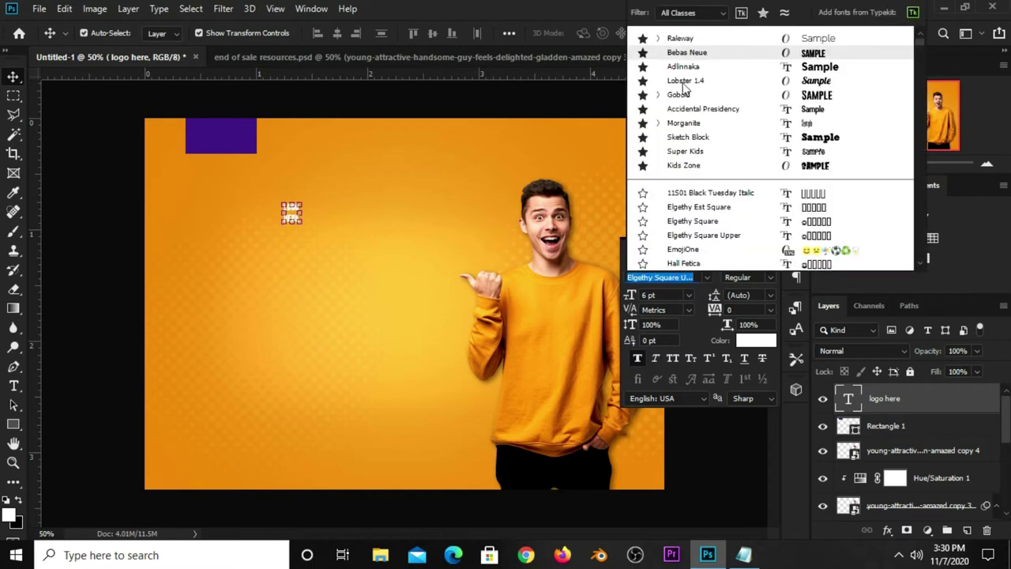
left_click(683, 40)
left_click(676, 117)
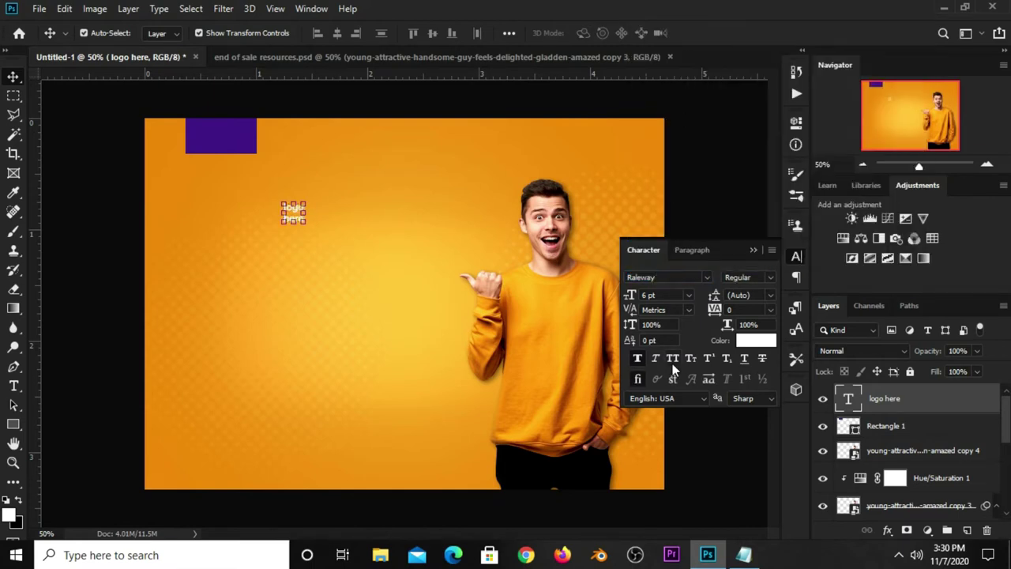
left_click(672, 364)
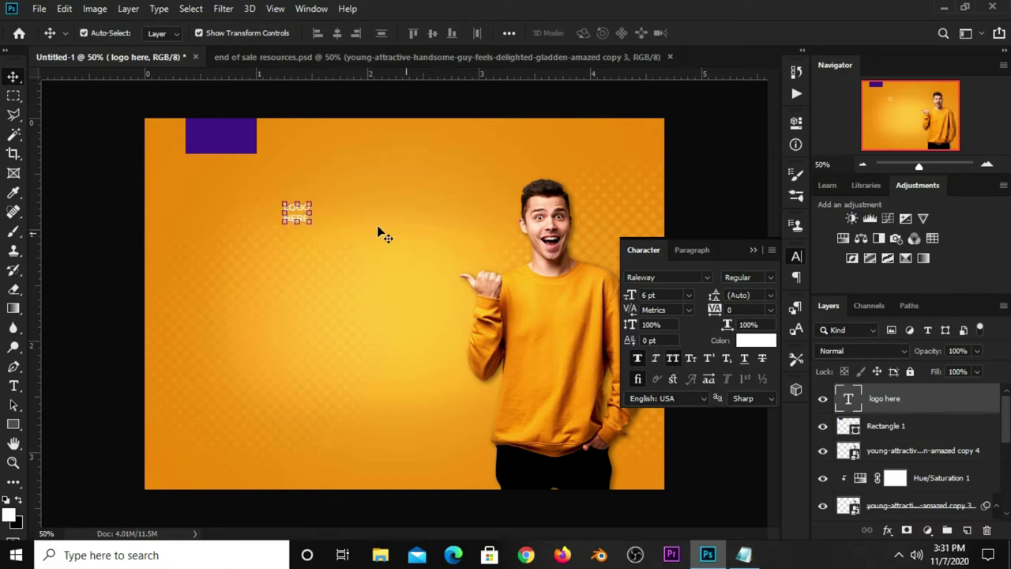
left_click(758, 276)
left_click(746, 396)
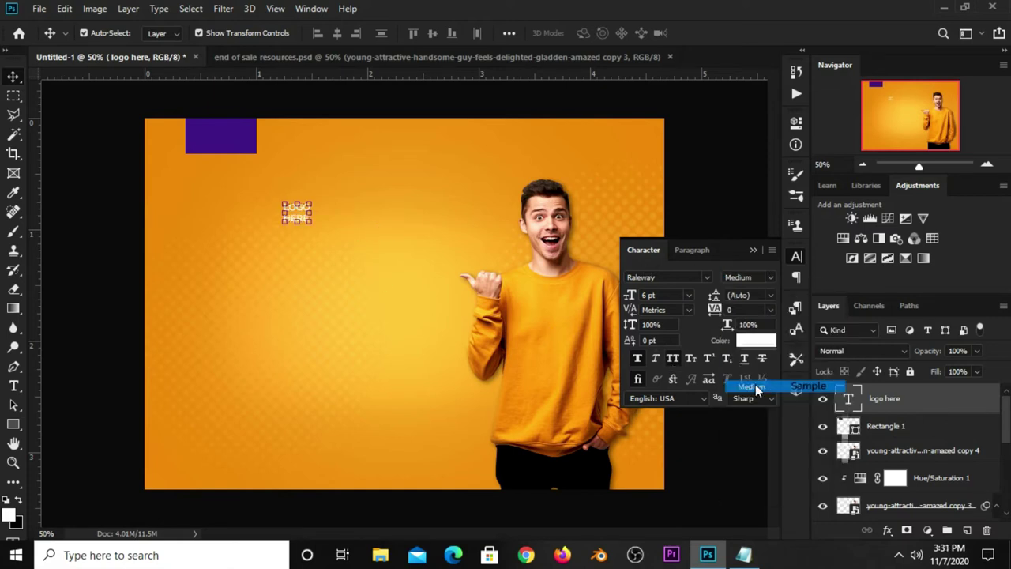
left_click(752, 251)
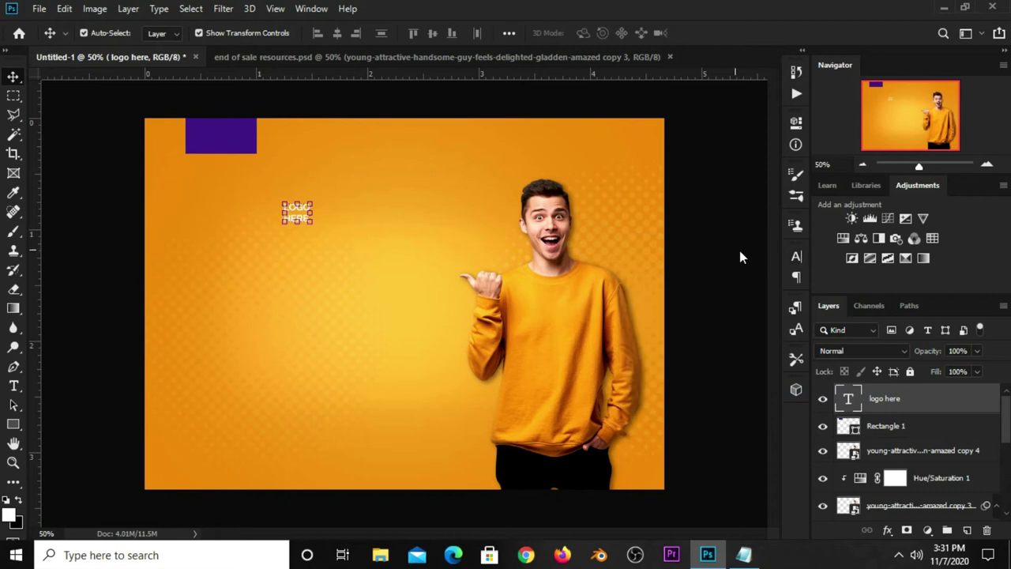
- Enlarge the LOGO HERE text and centre it on the purple box
left_click(297, 195)
mouse_move(300, 212)
left_mouse_down()
mouse_move(241, 147)
mouse_move(261, 116)
left_mouse_up()
left_click_drag(235, 152, 221, 141)
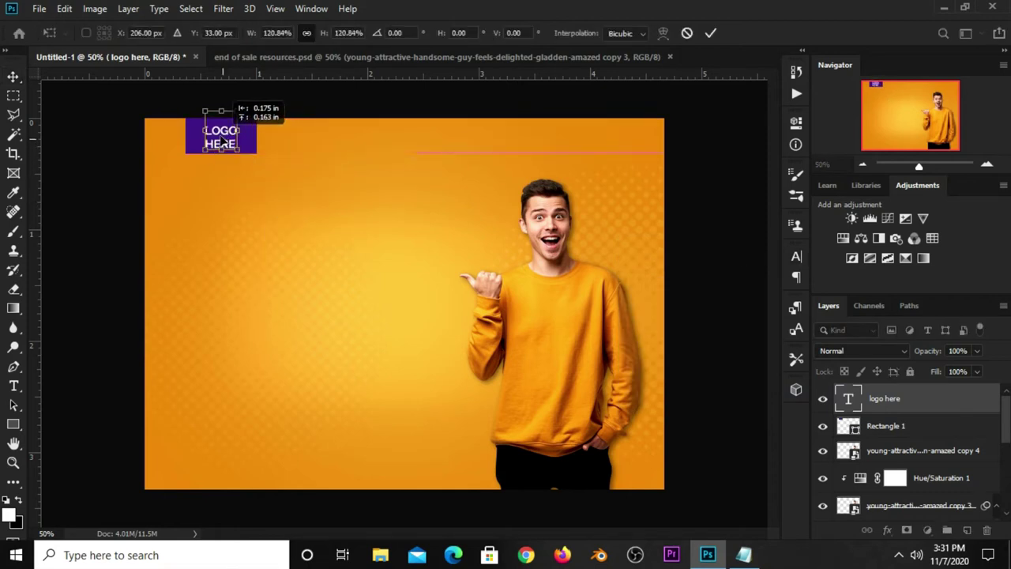
left_click(135, 123)
key("Up")
key("Up")
key("Up")
key("Left")
key("Left")
key("Left")
key("Left")
key("Left")
key("Left")
key("Left")
key("Left")
key("Left")
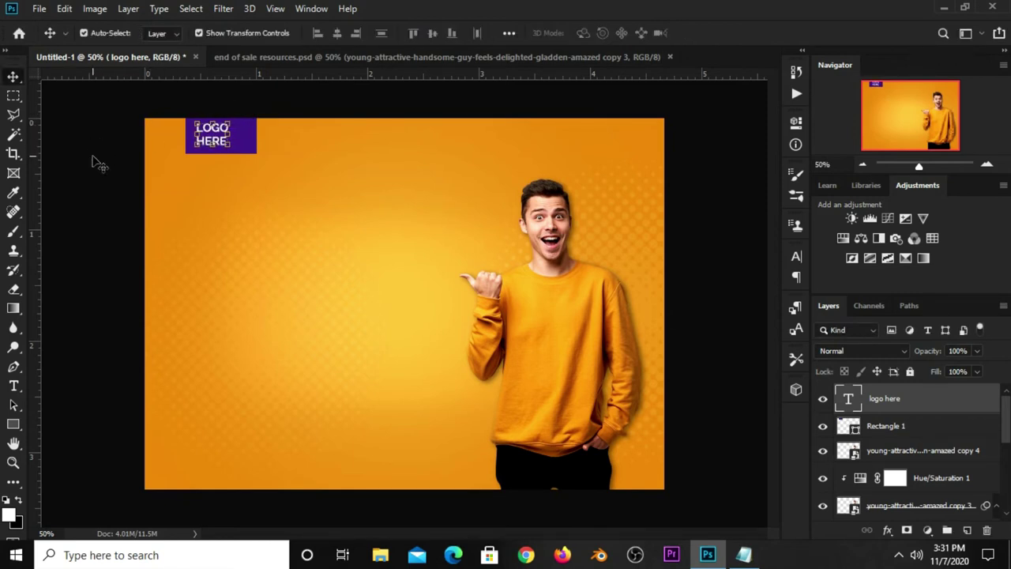
- Narrow Rectangle 1 to fit the LOGO HERE text and deselect
left_click(253, 138)
left_click_drag(257, 136, 236, 136)
key("Return")
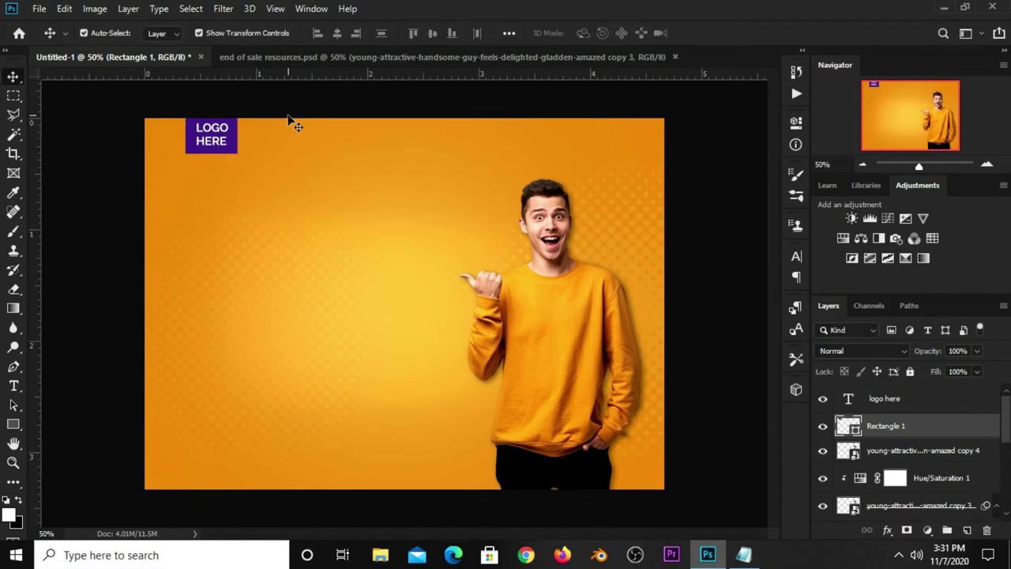
left_click(293, 124)
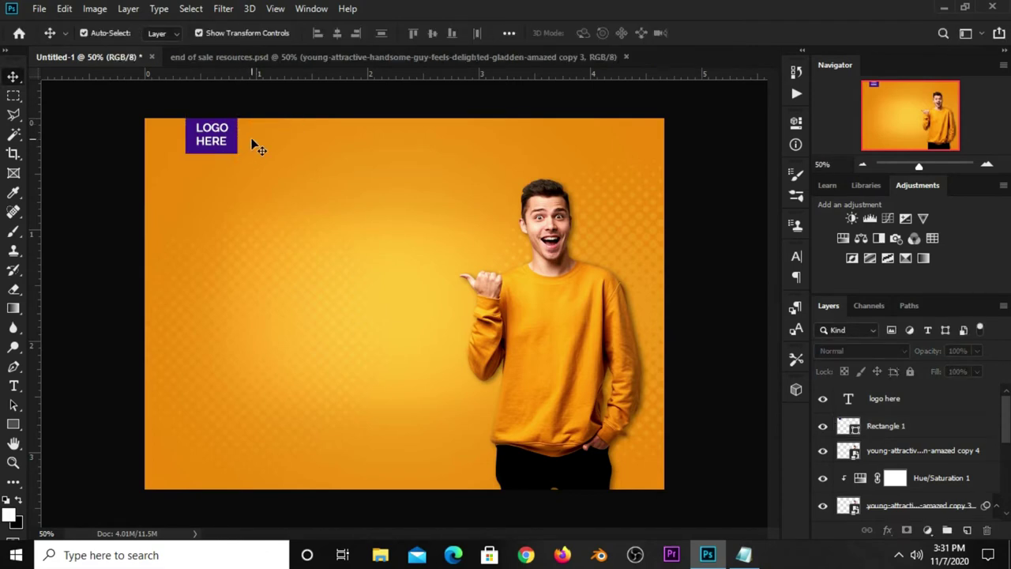
- Add vertical guides at about 0.24 in and 2.69 in from the left
left_click_drag(35, 397, 180, 395)
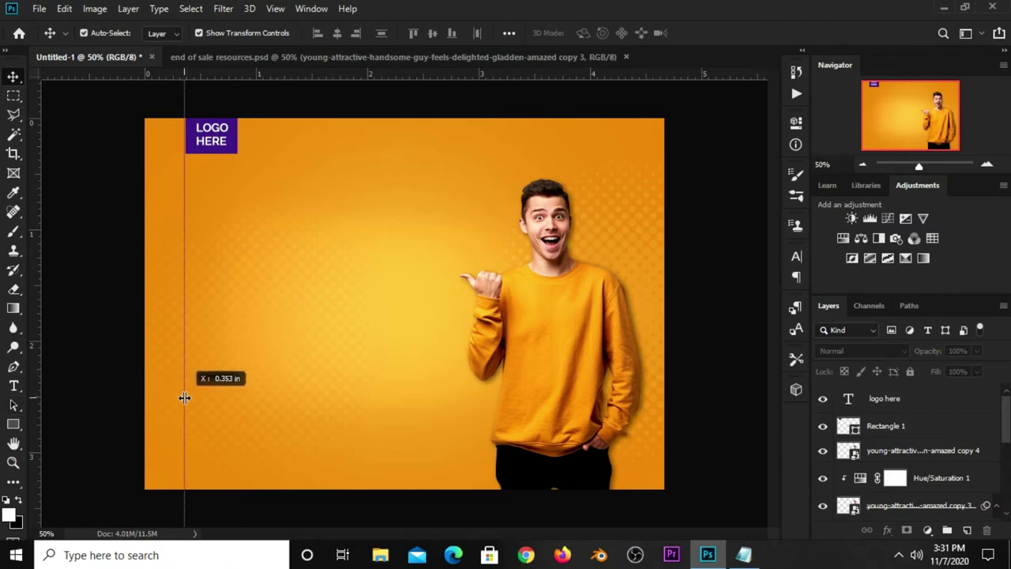
left_click_drag(180, 394, 172, 403)
mouse_move(37, 436)
left_mouse_down()
mouse_move(445, 454)
mouse_move(421, 453)
left_mouse_up()
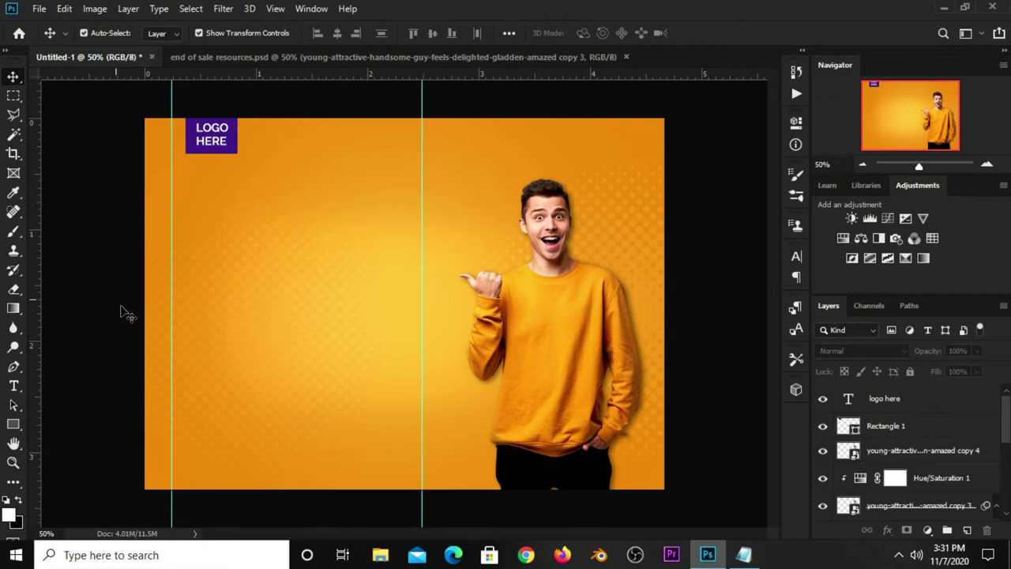
- Draw a wide 338 × 58 px rectangle below the logo box
right_click(12, 424)
left_click(75, 424)
left_click_drag(239, 196, 363, 216)
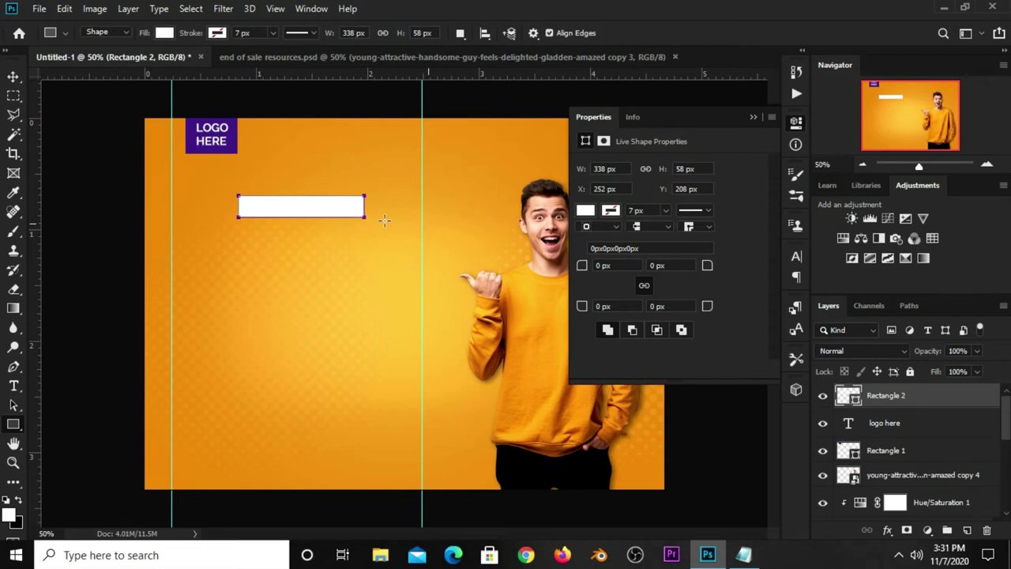
- Fully round Rectangle 2's corners and fill it with the logo purple 472385
left_click_drag(707, 273, 744, 270)
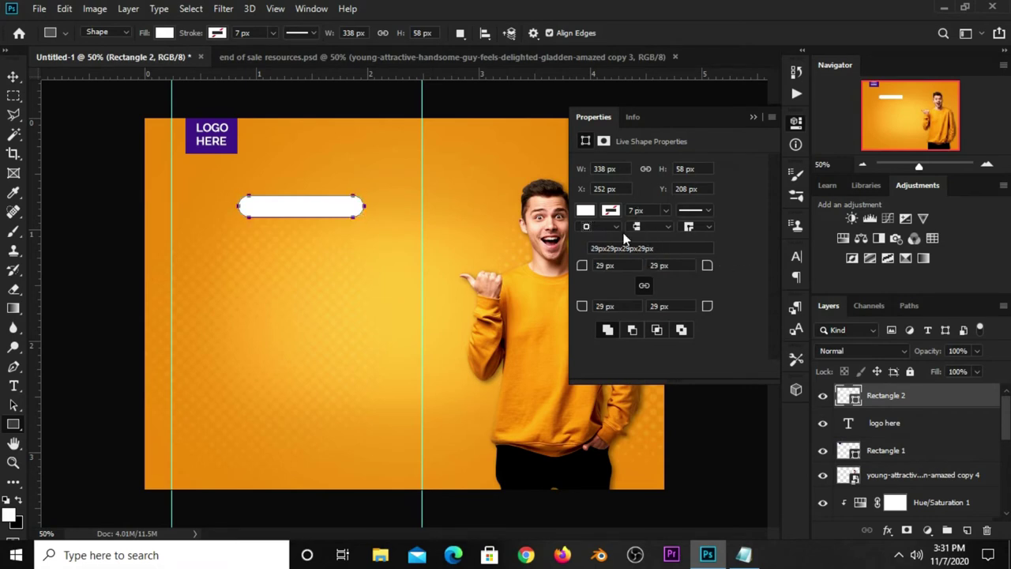
left_click(587, 211)
left_click(727, 239)
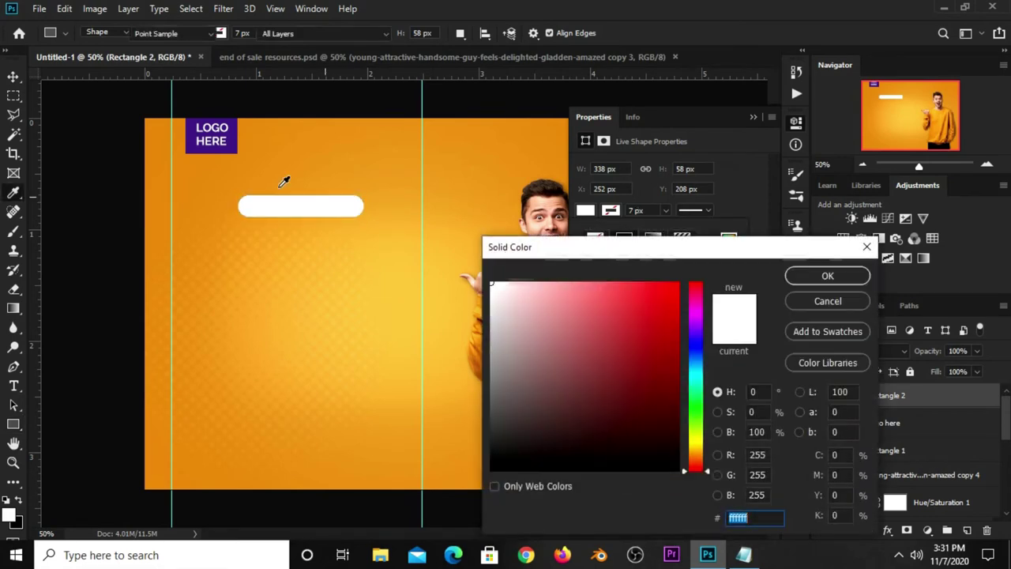
left_click(234, 133)
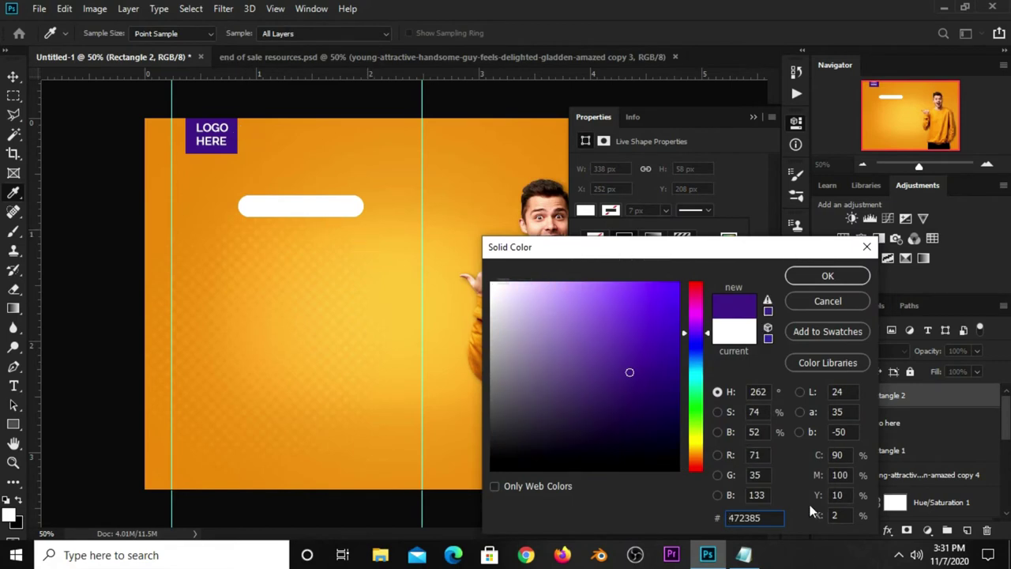
left_click_drag(772, 519, 716, 521)
left_click(807, 274)
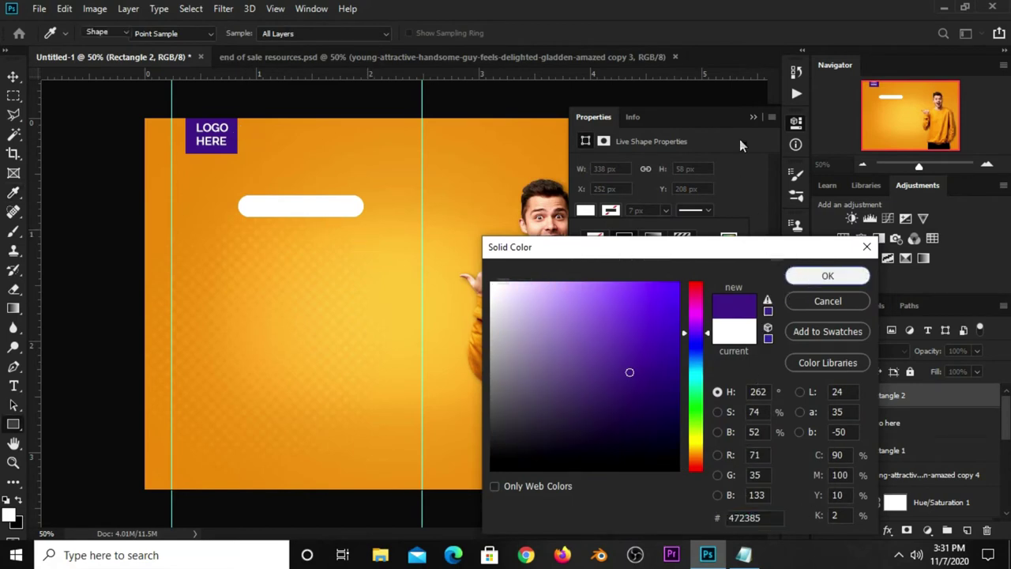
left_click(754, 115)
- Shift the purple pill slightly left and deselect it
key("v")
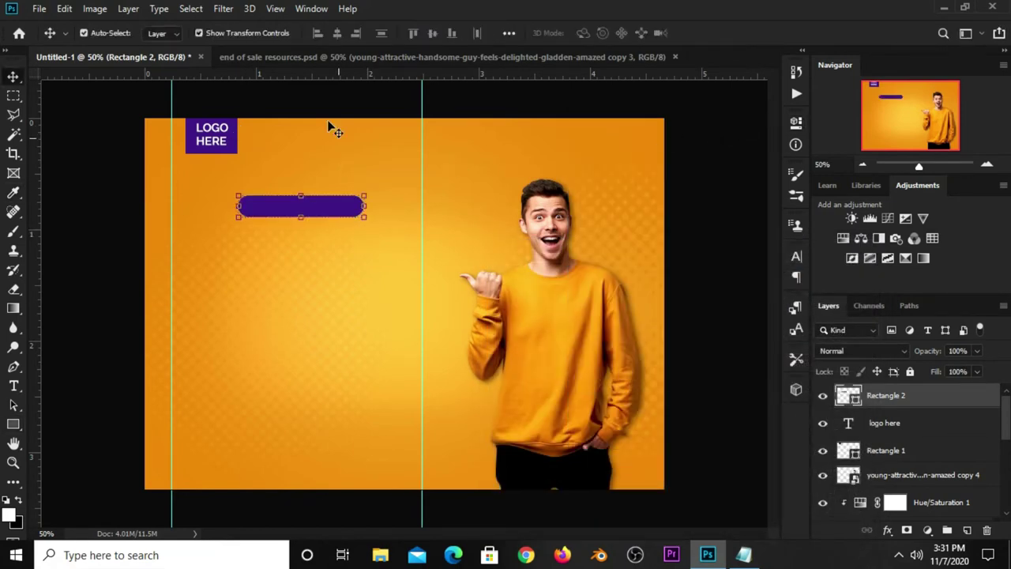
left_click_drag(327, 209, 313, 210)
left_click(347, 93)
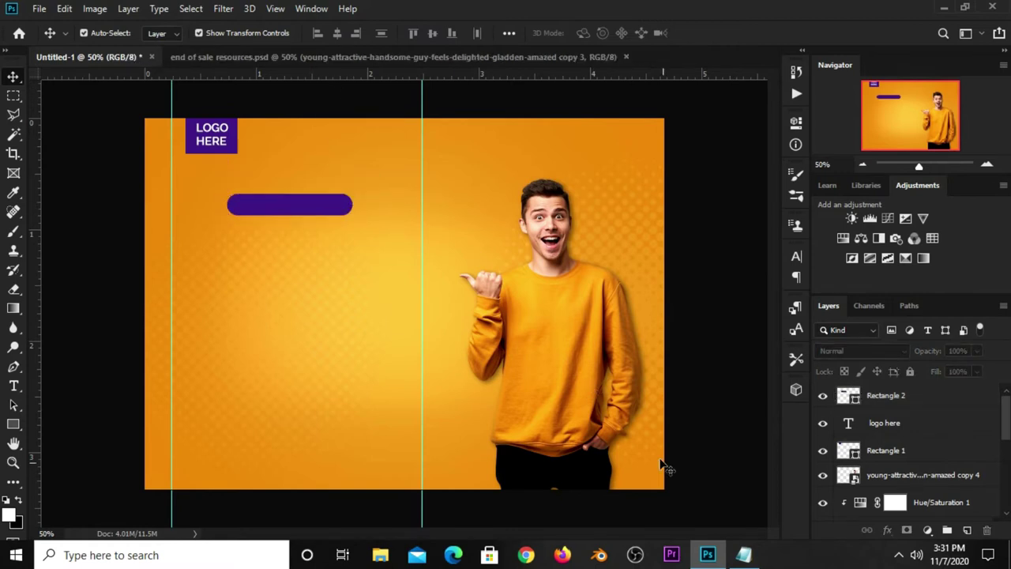
- Copy 'special offer' from the notes and paste it as a new text layer
left_click(743, 554)
left_click(605, 354)
left_click_drag(605, 355, 519, 355)
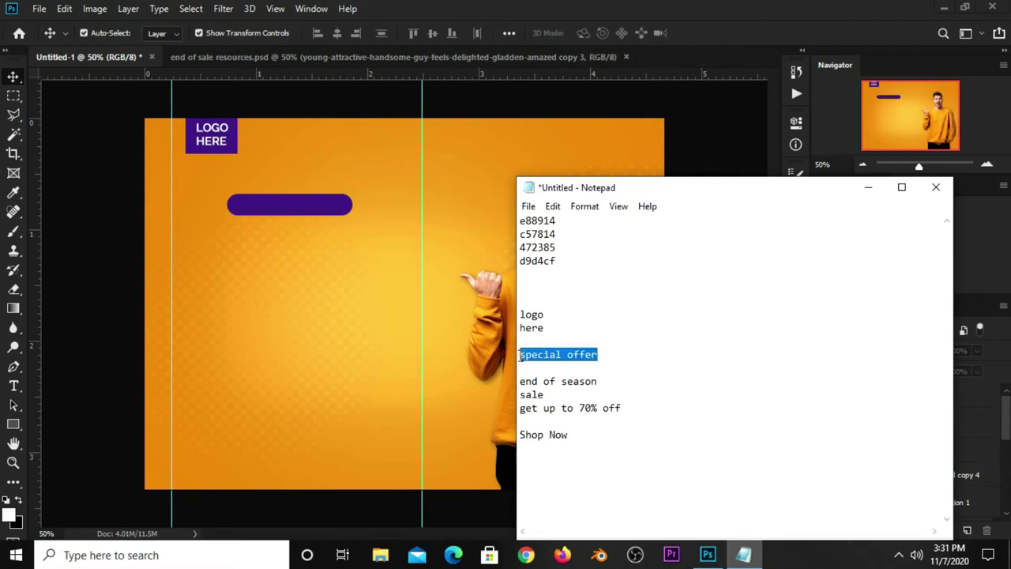
right_click(523, 357)
left_click(562, 177)
left_click(685, 24)
left_click(18, 385)
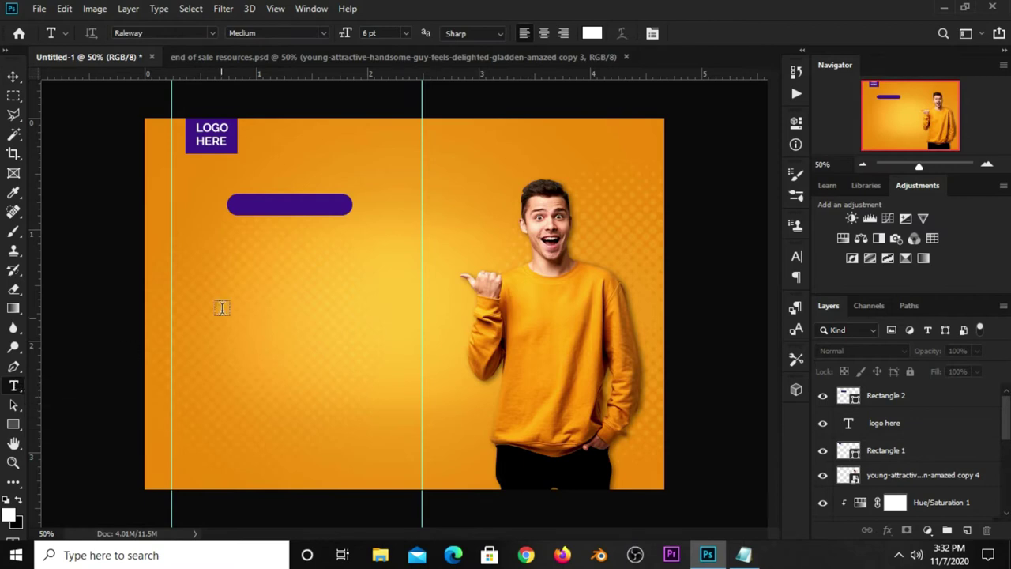
left_click(268, 270)
type("SPECIAL OFFER")
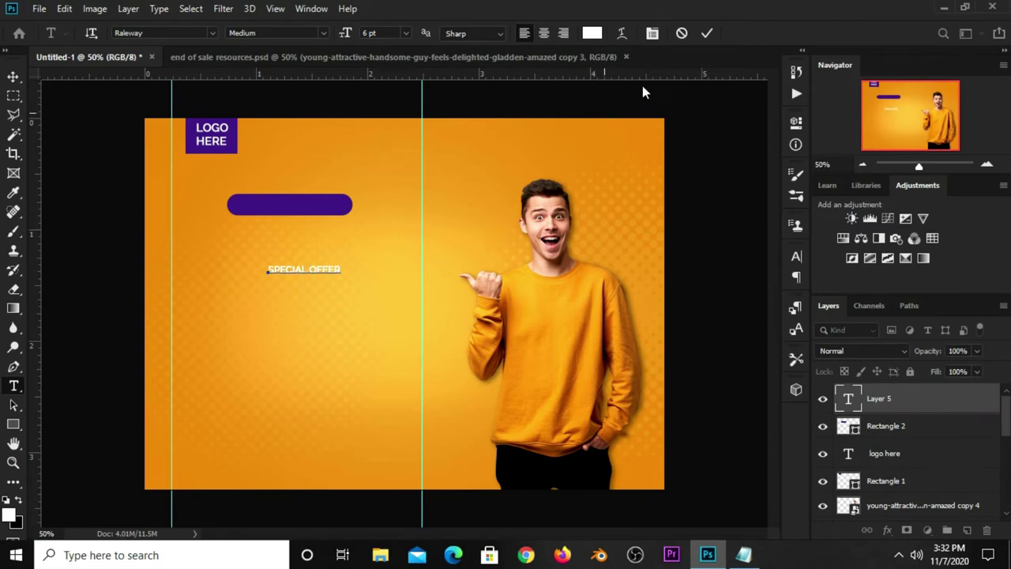
left_click(706, 33)
- Enlarge SPECIAL OFFER and align it vertically centred on the purple pill
key("v")
left_click_drag(303, 264, 305, 208)
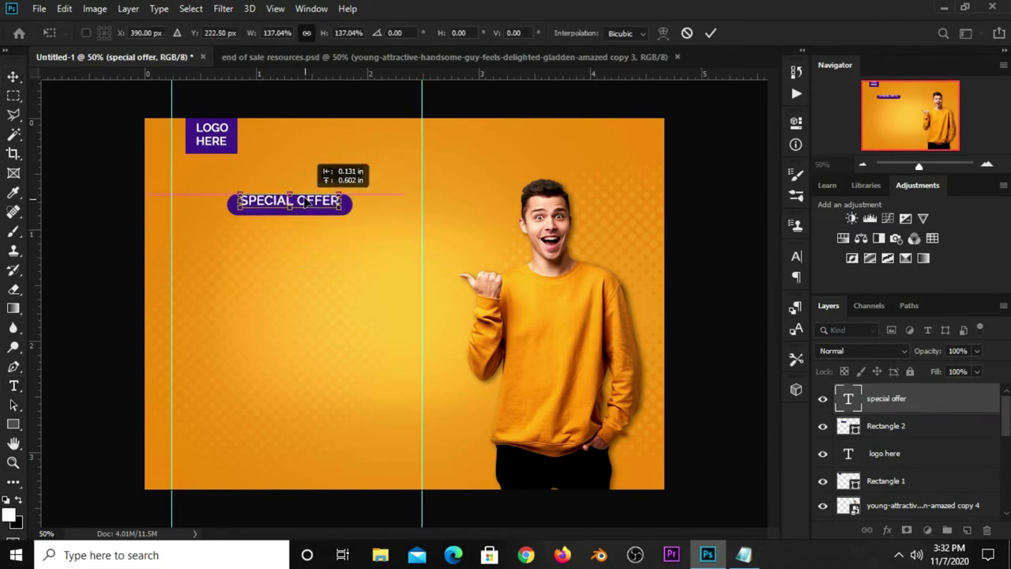
key("Return")
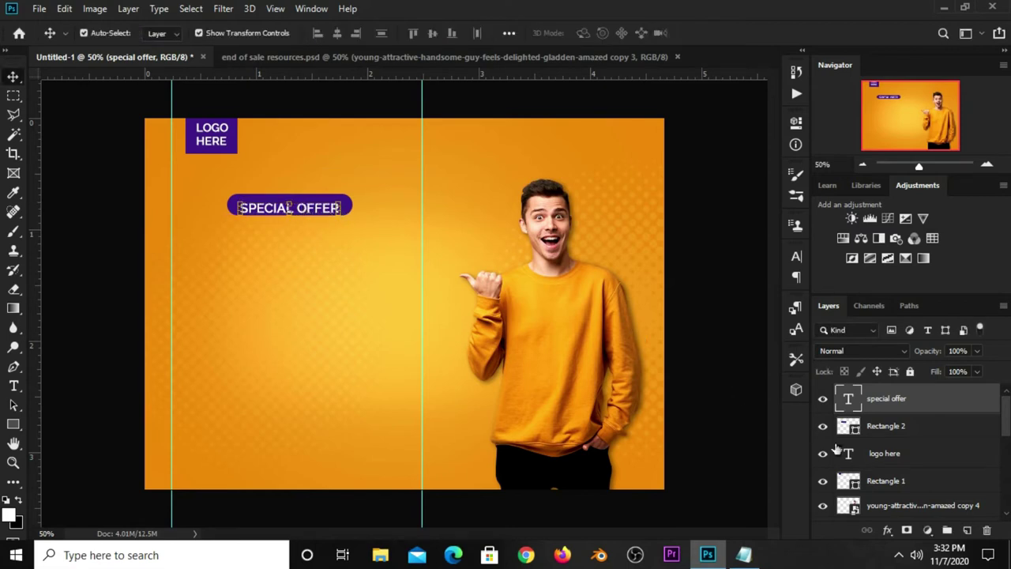
left_click(885, 434, "shift")
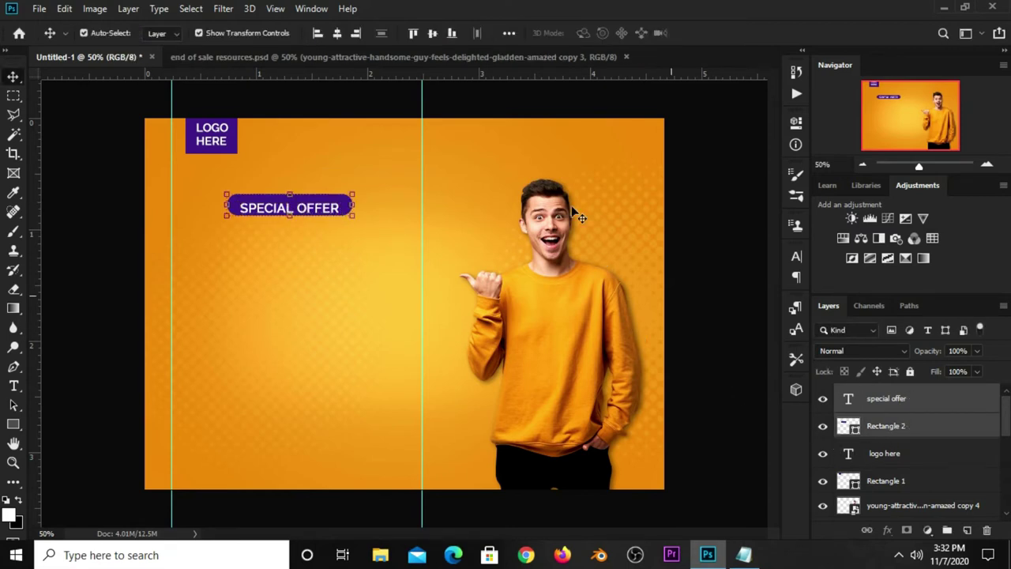
left_click(510, 34)
left_click(545, 167)
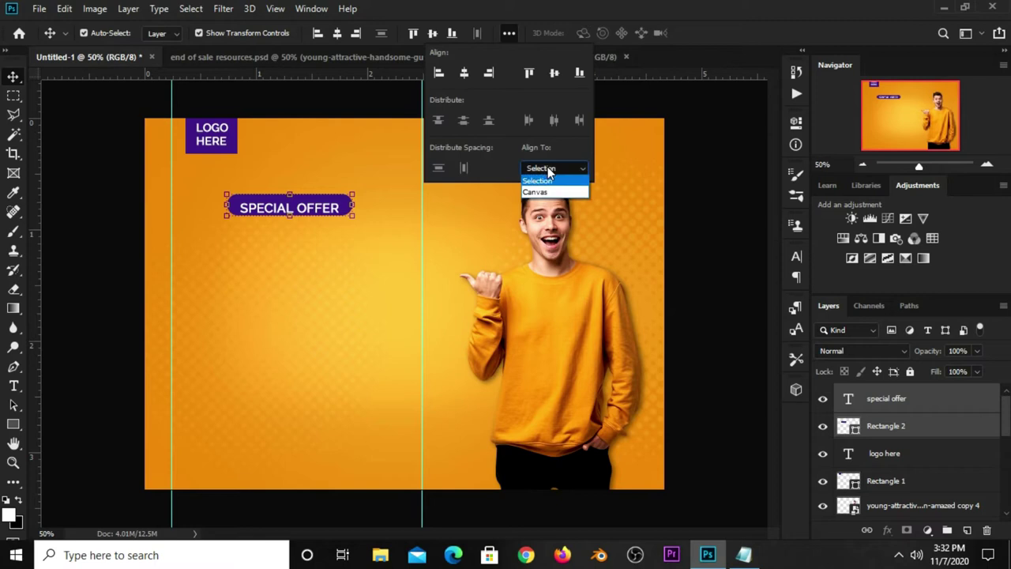
left_click(553, 73)
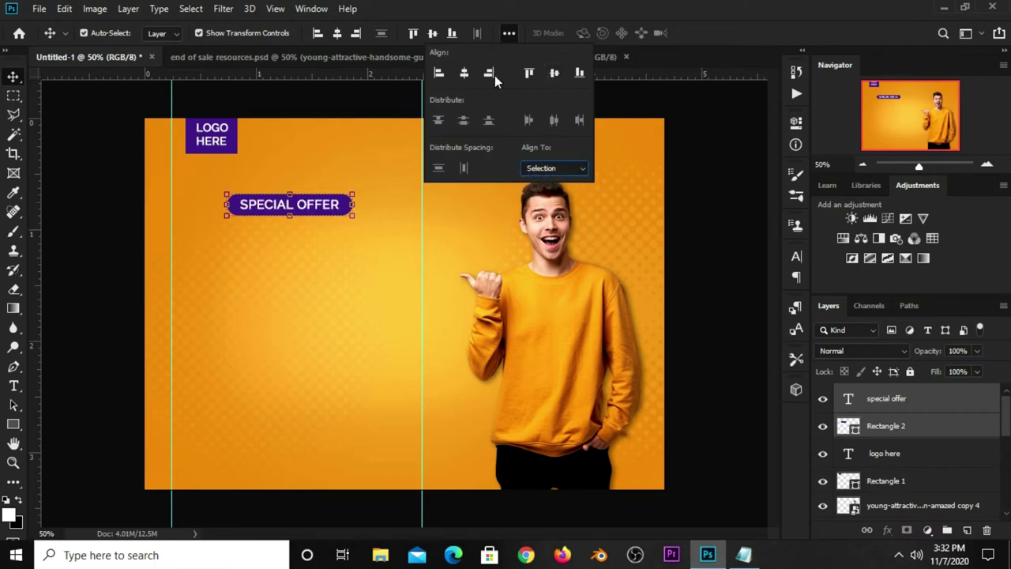
left_click(684, 33)
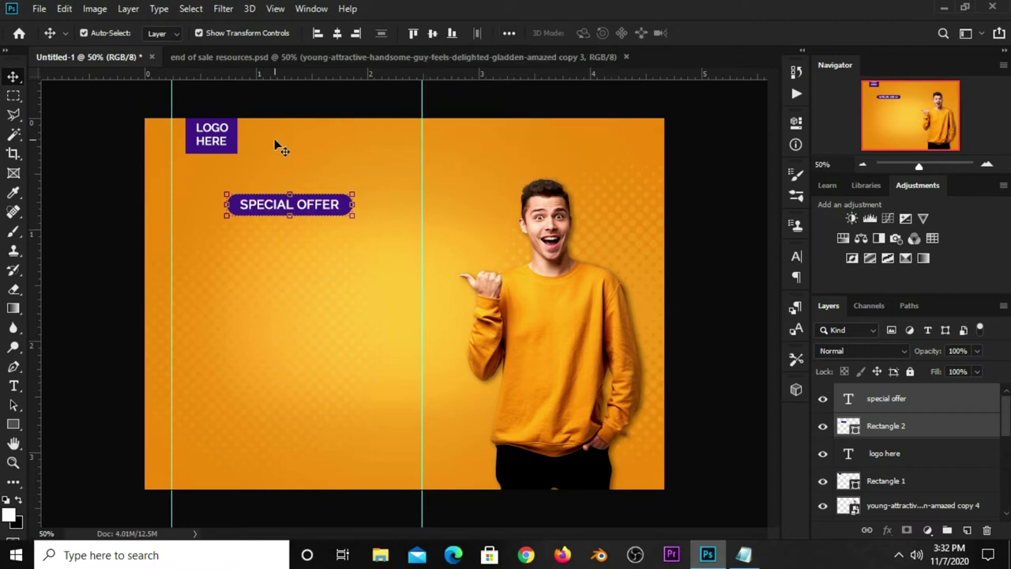
- Group the SPECIAL OFFER text and pill layers with Ctrl+G
left_click(297, 172)
left_click(310, 210)
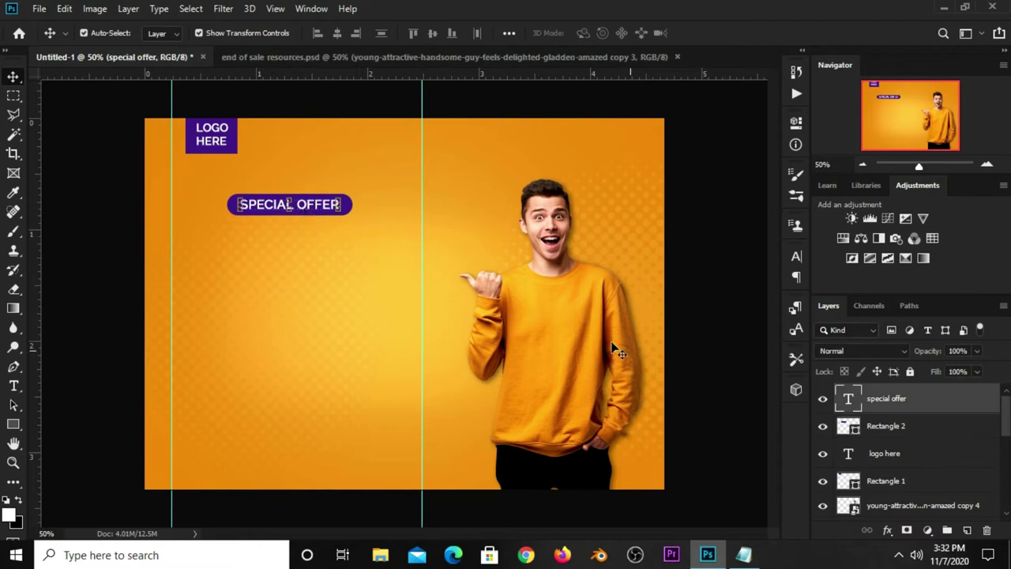
left_click(912, 425, "shift")
key("ctrl+g")
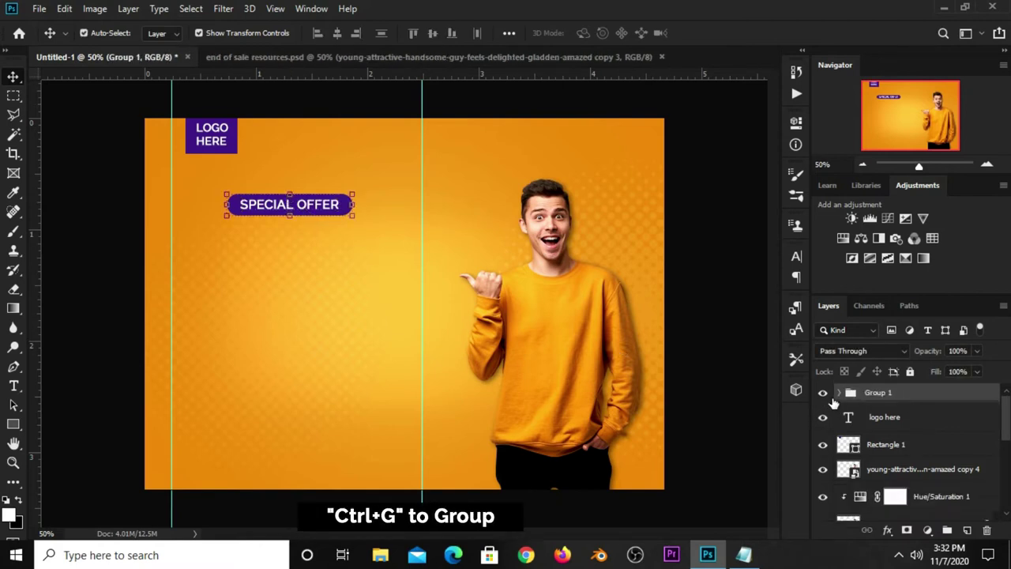
- Copy 'end of season' from the notes and paste it as a new text layer
left_click(330, 103)
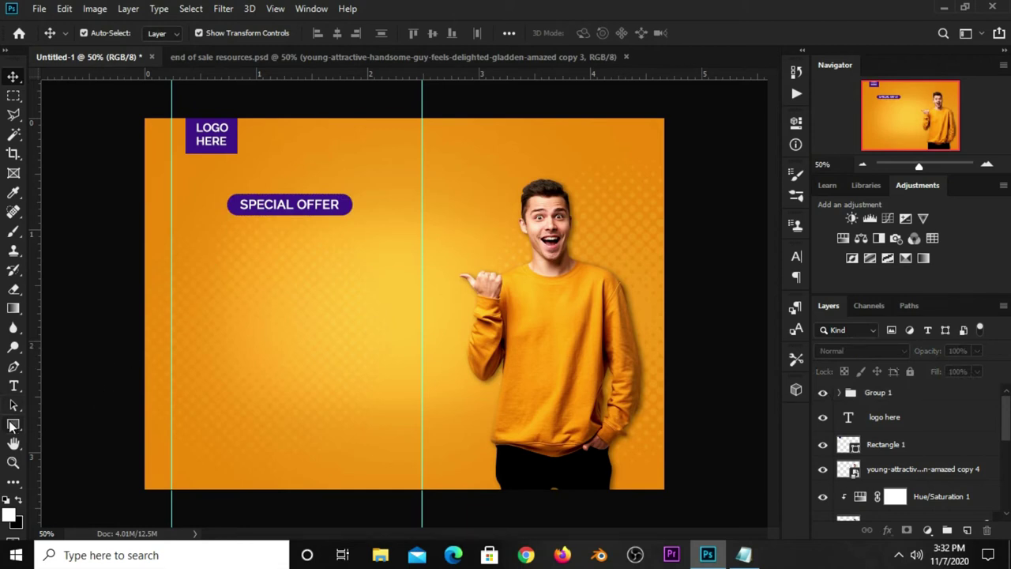
left_click(13, 385)
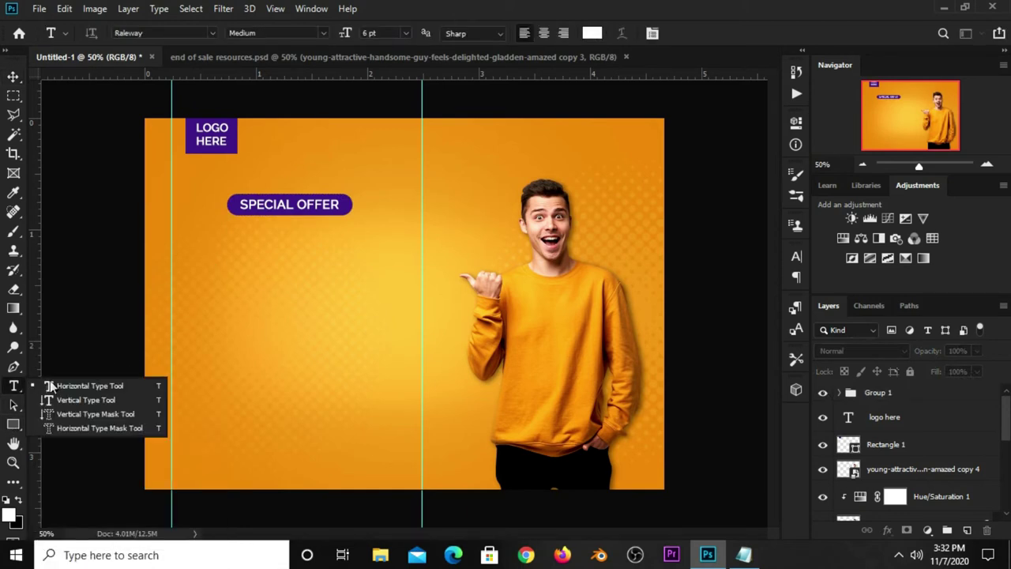
left_click(56, 386)
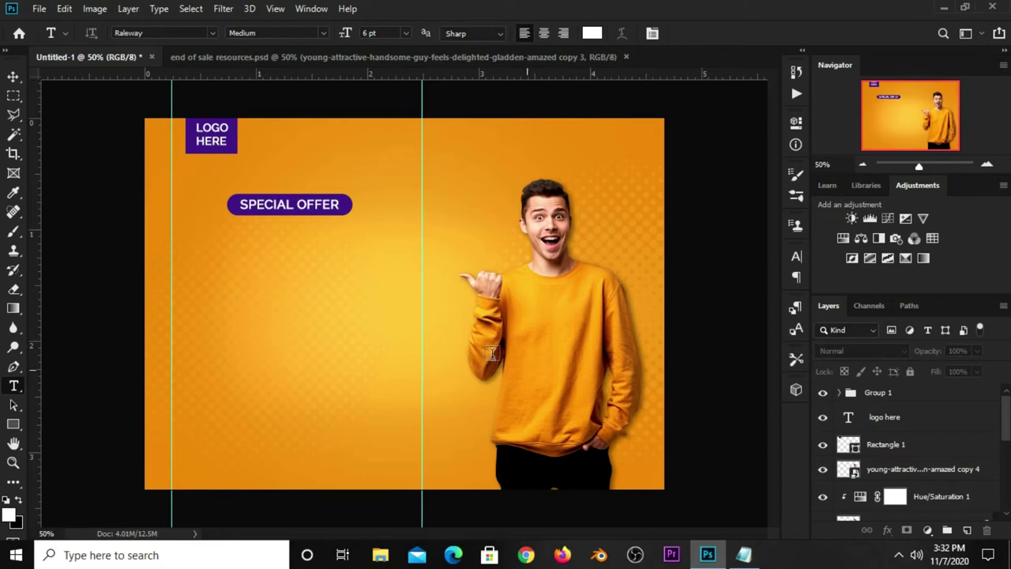
left_click(743, 554)
left_click_drag(599, 382, 558, 373)
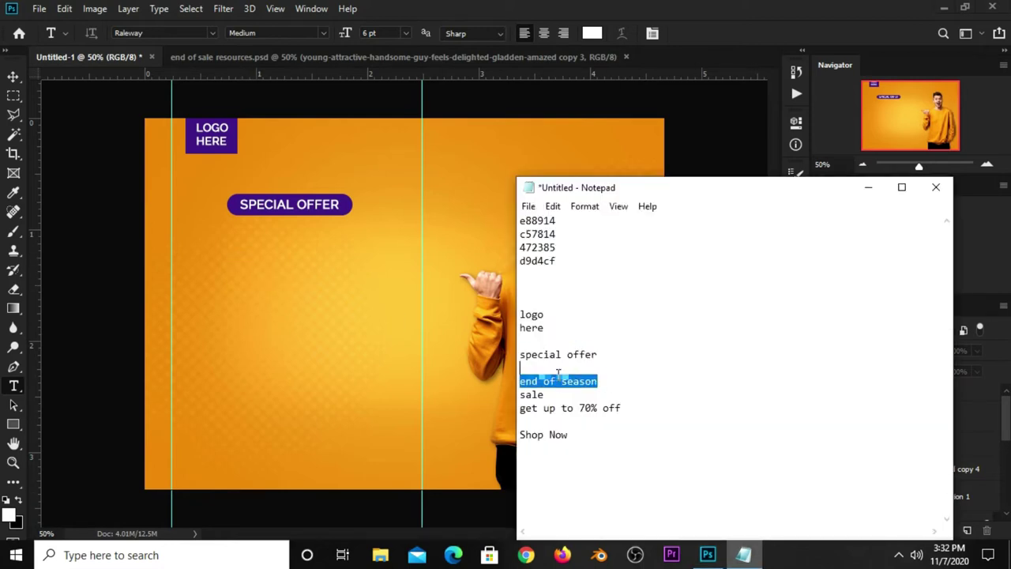
right_click(537, 375)
left_click(573, 200)
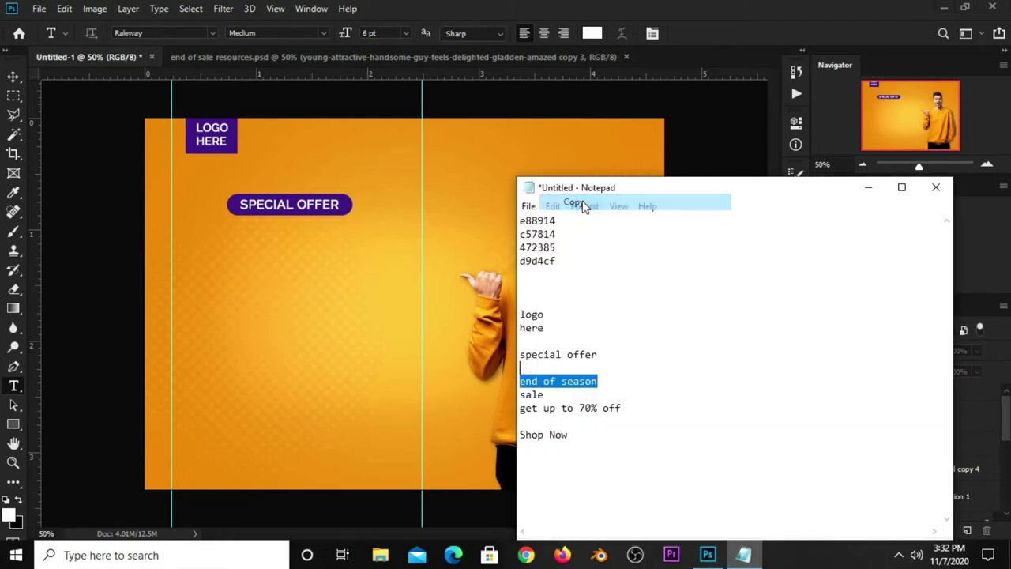
left_click(700, 31)
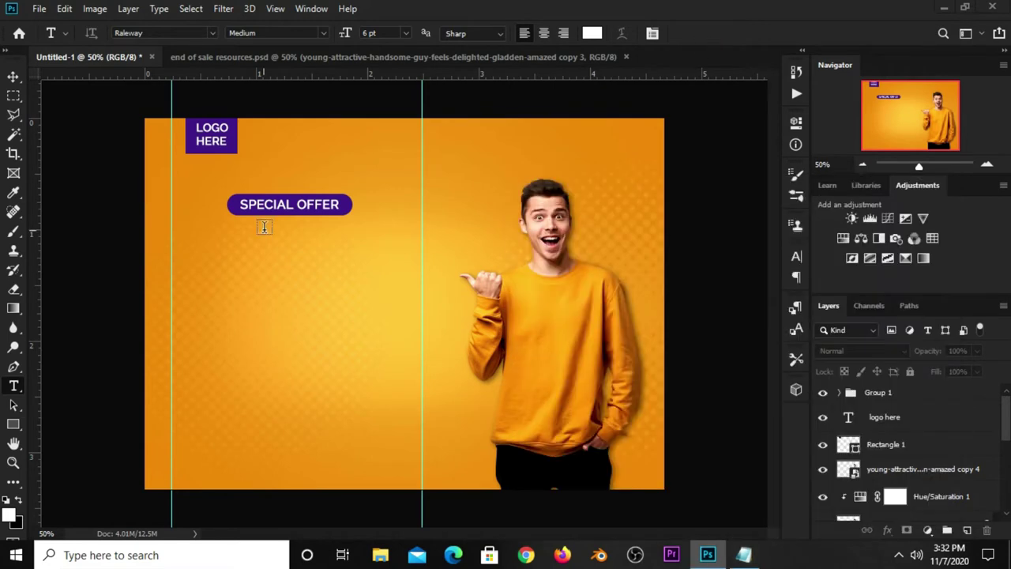
left_click(197, 276)
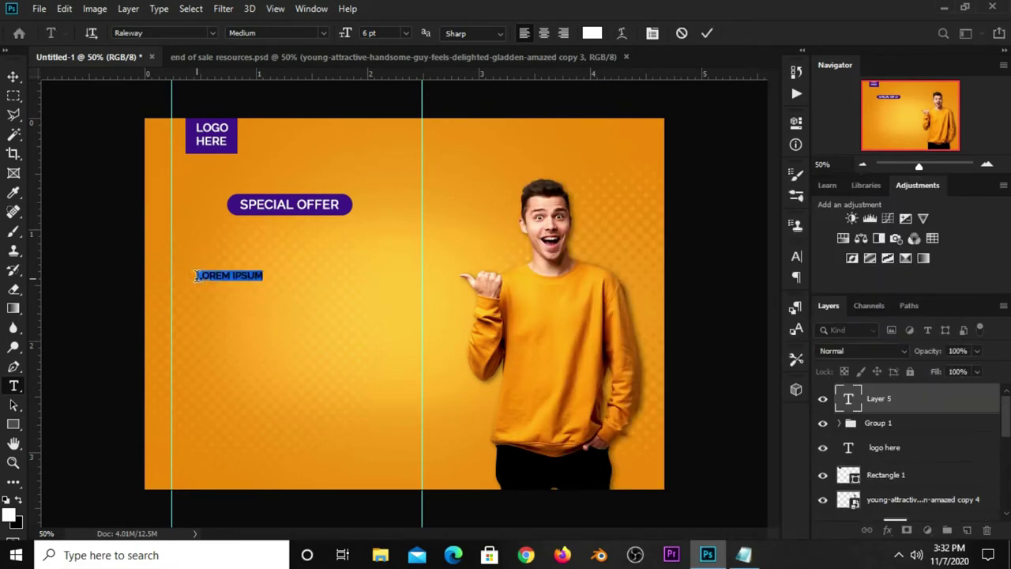
left_click(707, 34)
key("v")
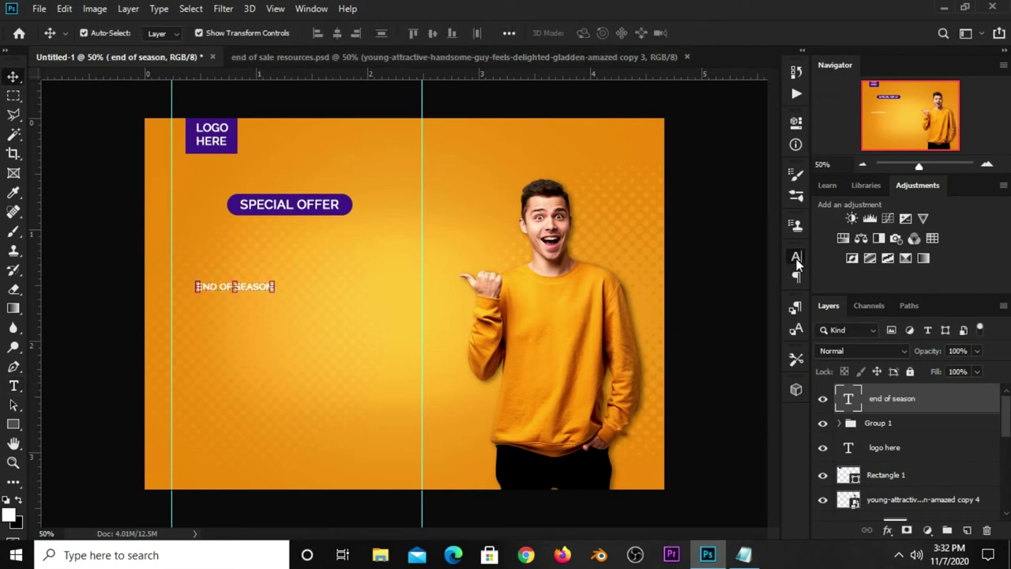
- Format the END OF SEASON text as 15 pt Bold with faux italic
left_click(796, 258)
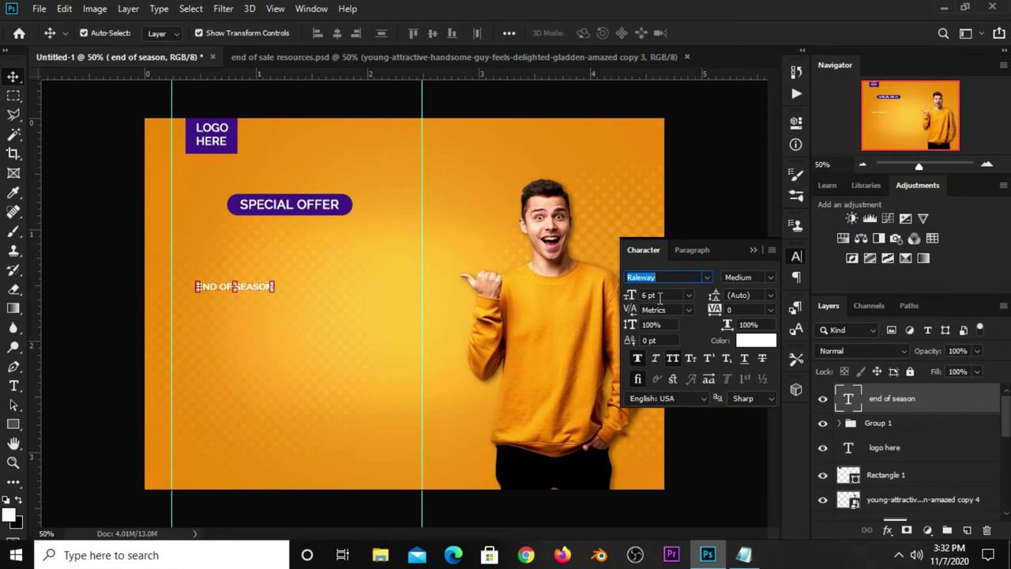
left_click(667, 295)
type("1")
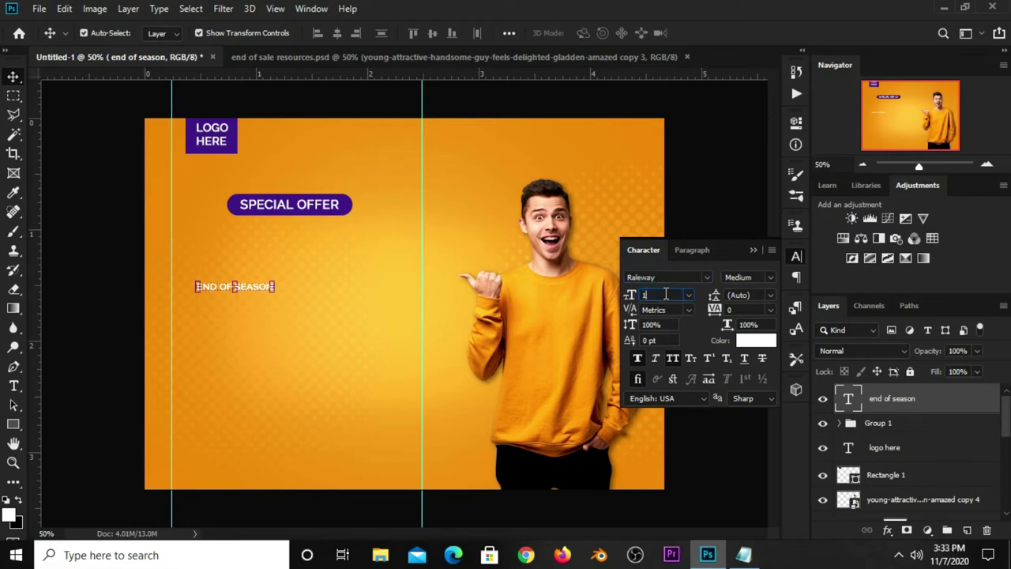
type("5")
key("Return")
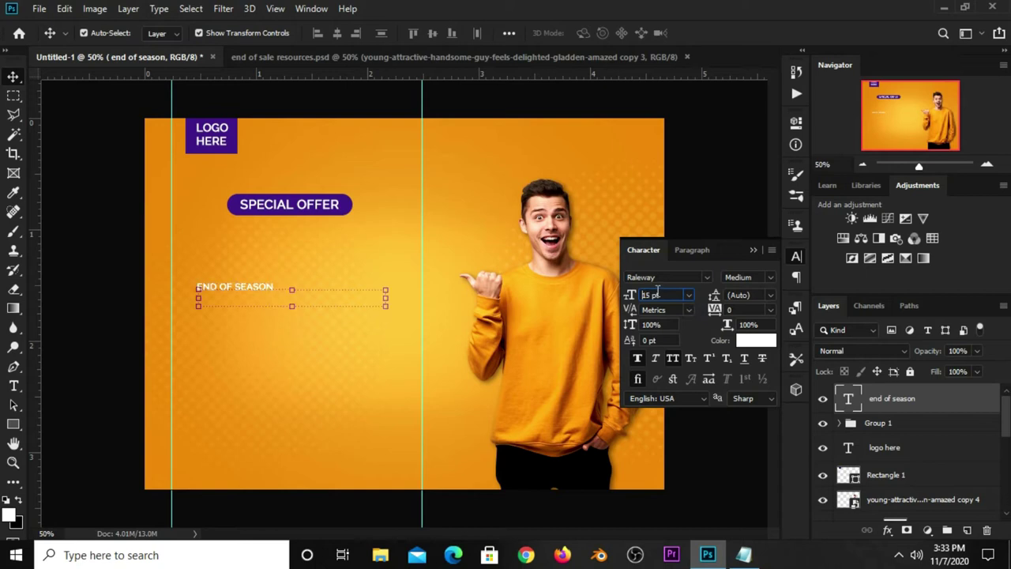
left_click(772, 277)
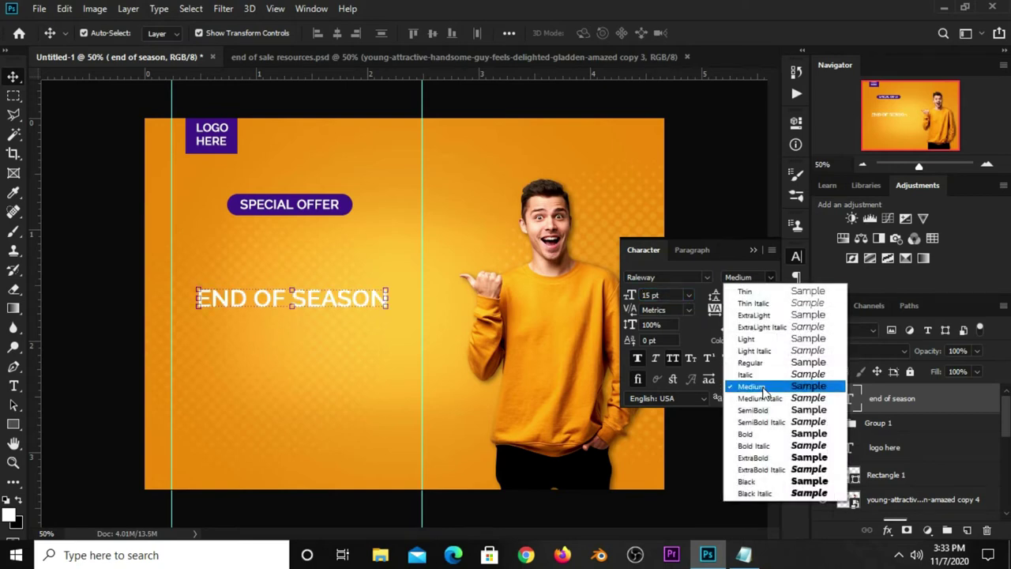
left_click(746, 434)
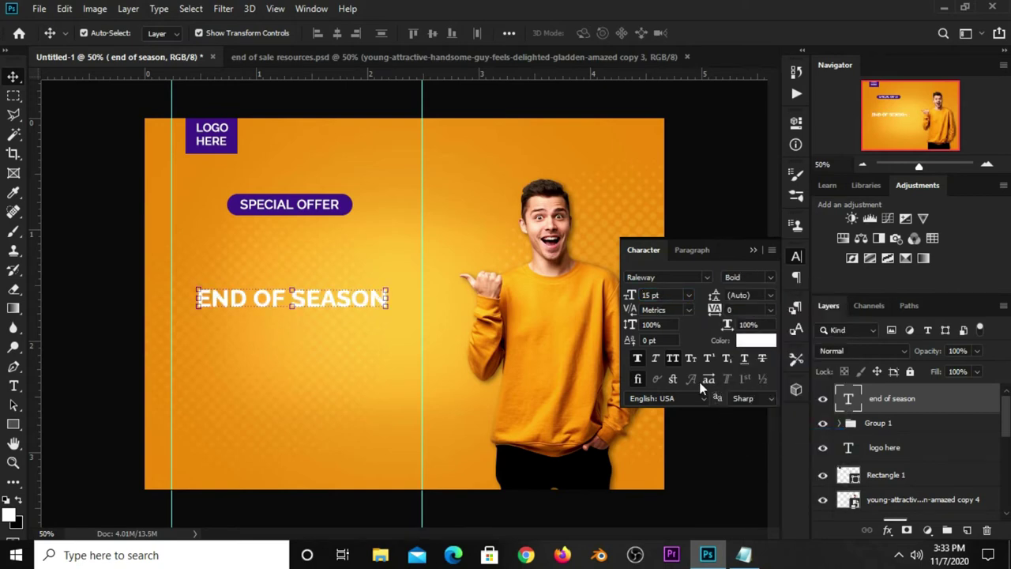
left_click(655, 358)
left_click(754, 249)
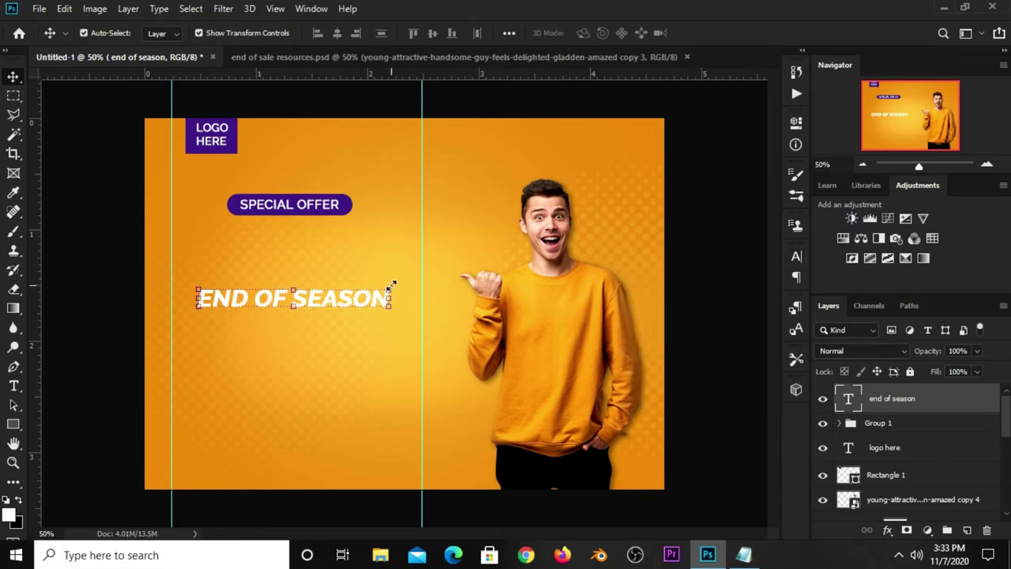
- Enlarge END OF SEASON slightly and move it just below the SPECIAL OFFER pill
left_click_drag(390, 289, 410, 253)
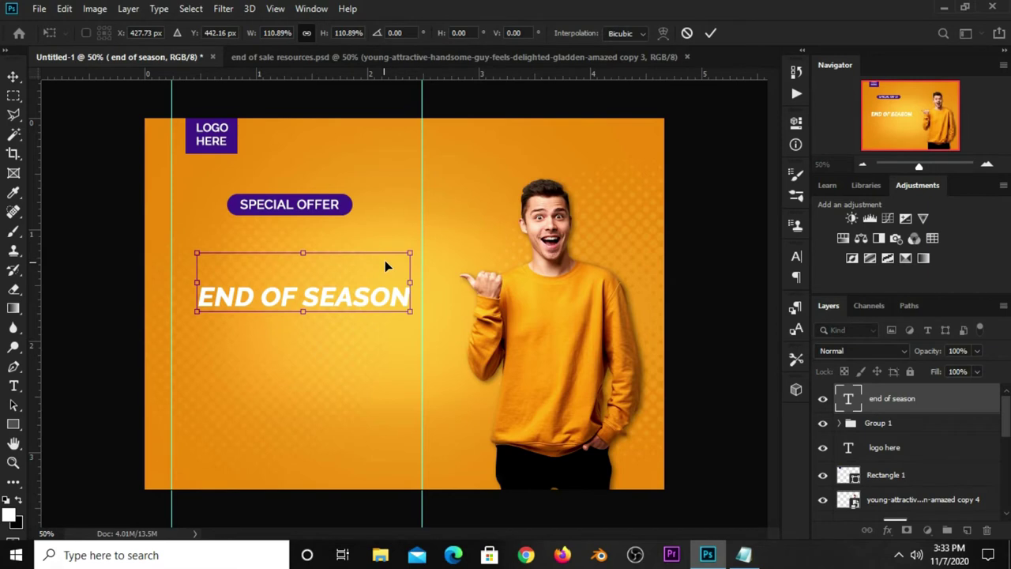
key("Return")
left_click_drag(337, 302, 326, 251)
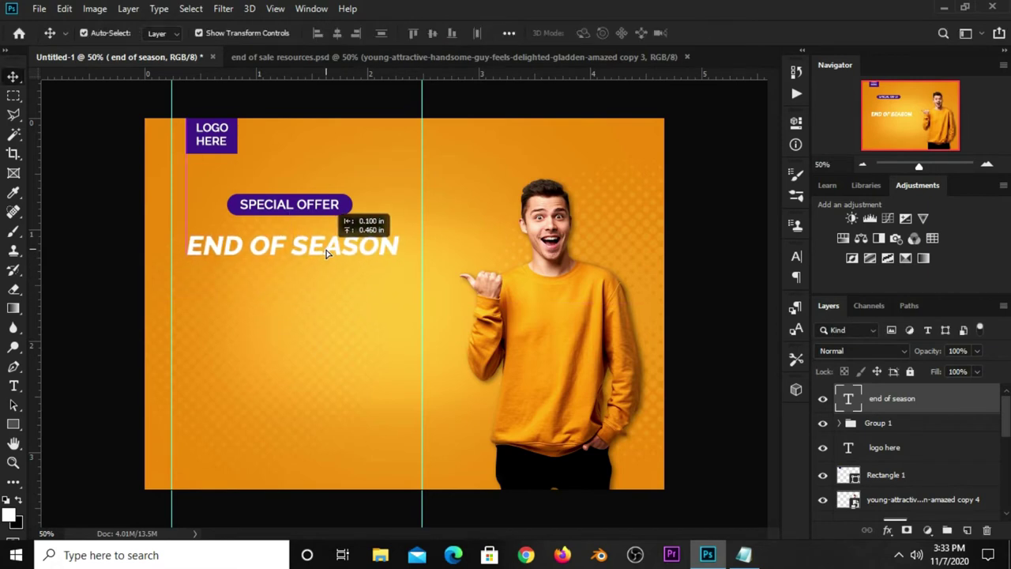
left_click(120, 199)
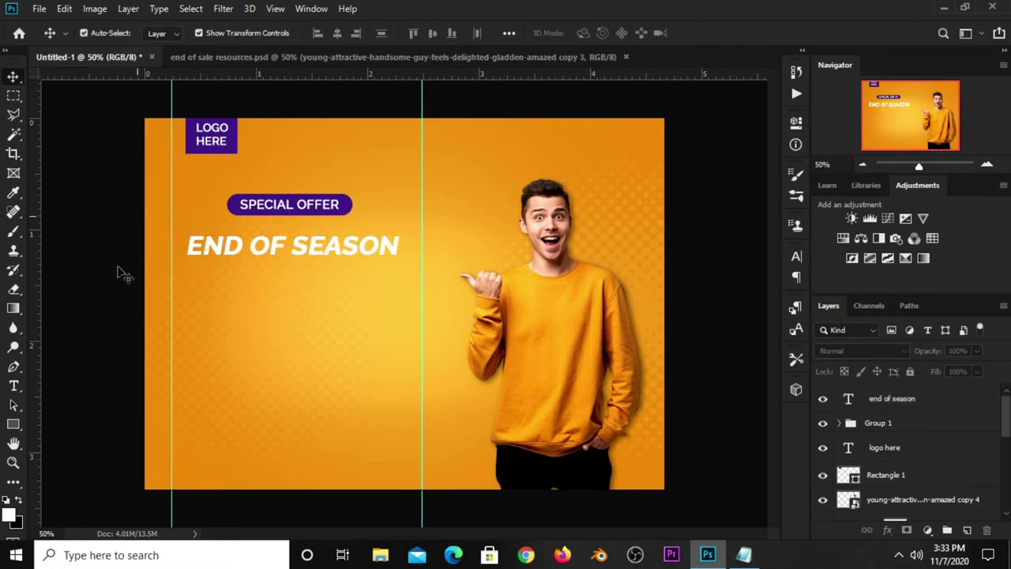
- Draw a rectangle over the END OF SEASON text, filled with the pill purple #472385
left_click(9, 426)
left_click(48, 424)
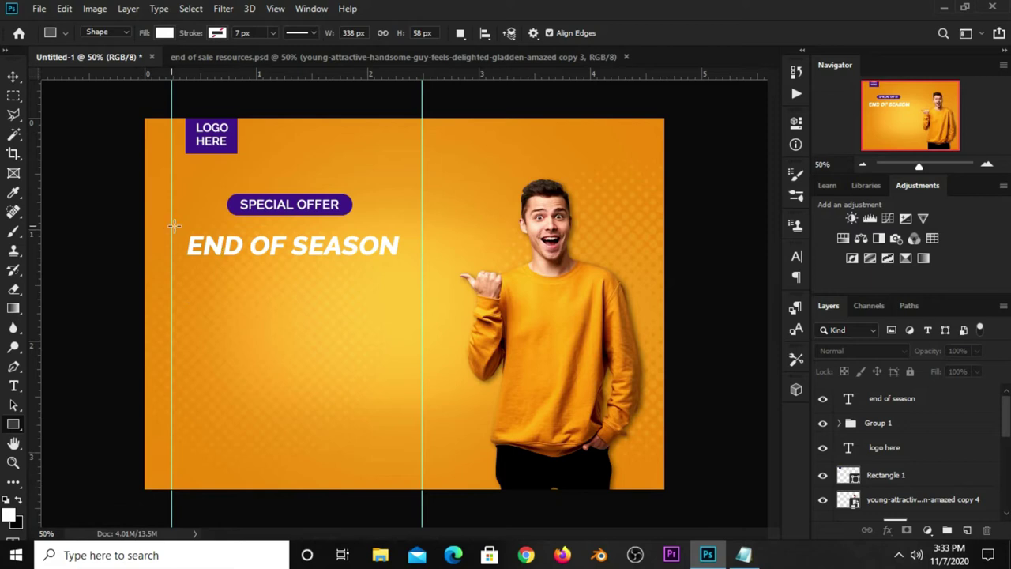
left_click_drag(173, 227, 410, 265)
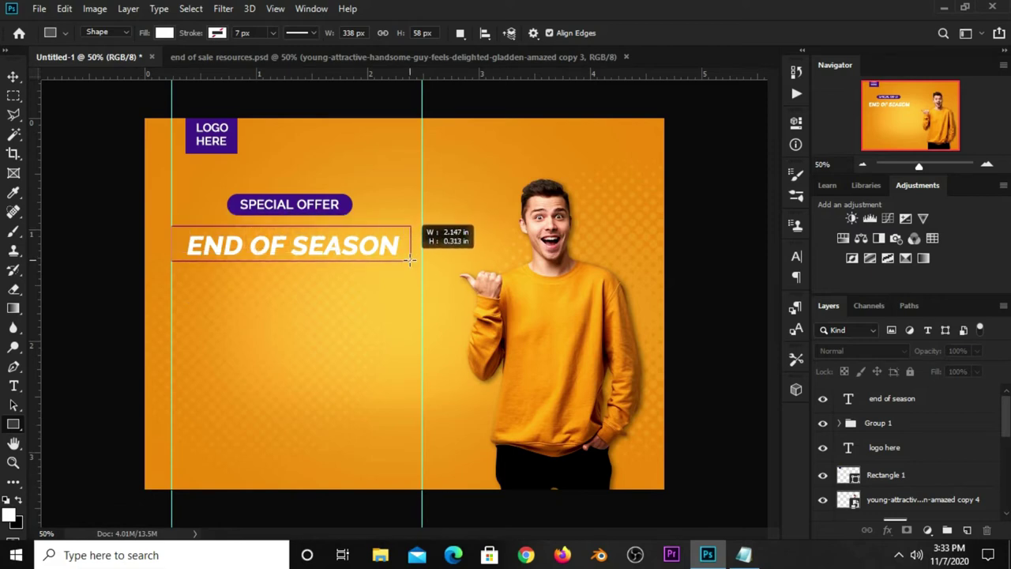
left_click_drag(411, 265, 411, 261)
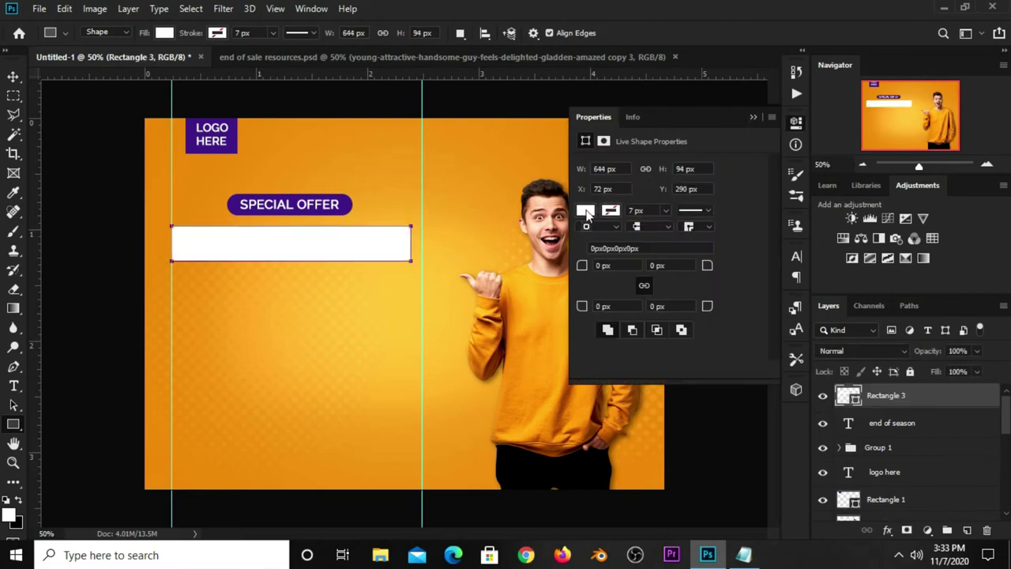
left_click(586, 211)
left_click(728, 240)
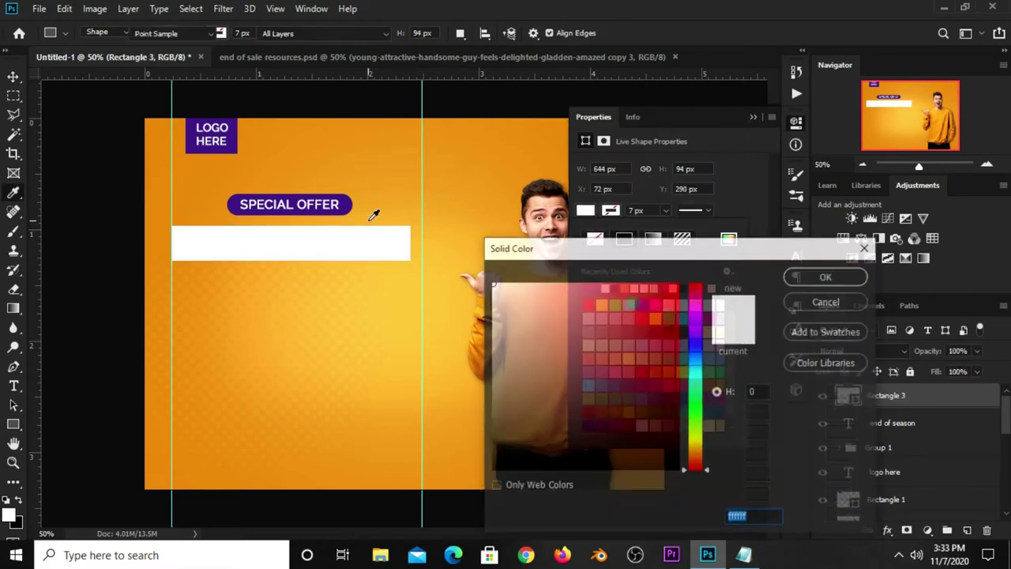
left_click(352, 201)
left_click_drag(756, 517, 725, 516)
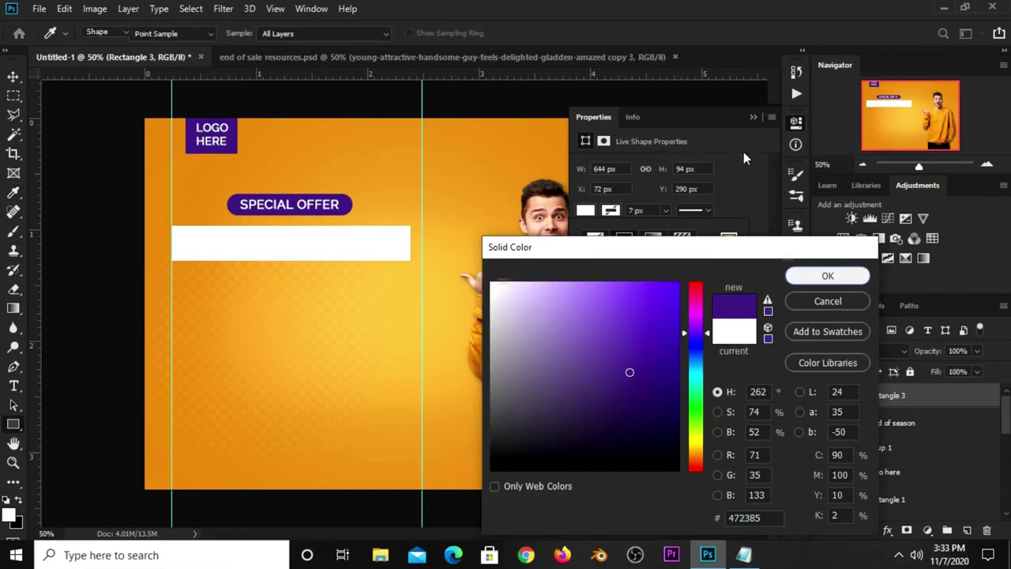
left_click(821, 276)
left_click(753, 116)
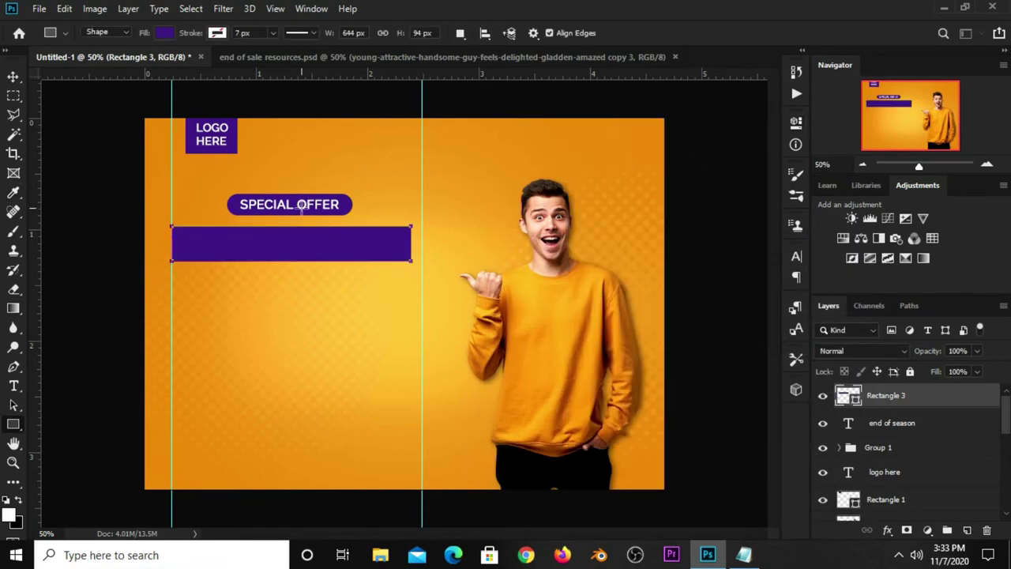
- Move the purple bar layer beneath the END OF SEASON text layer
key("b")
key("v")
left_click_drag(900, 399, 899, 430)
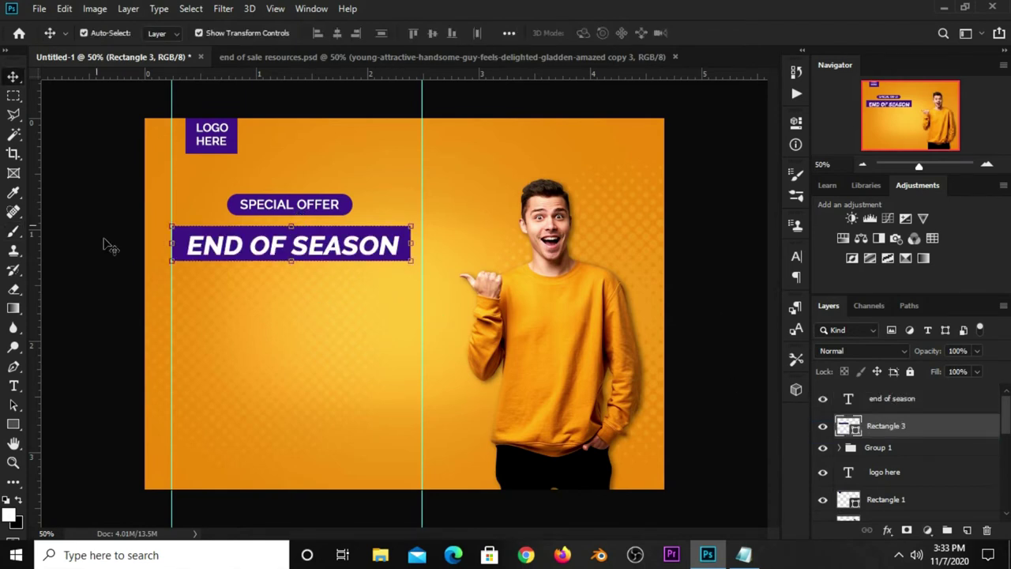
left_click(110, 204)
- Nudge END OF SEASON up and centre it horizontally on the purple bar
left_click(359, 265)
key("Up")
key("Up")
key("Up")
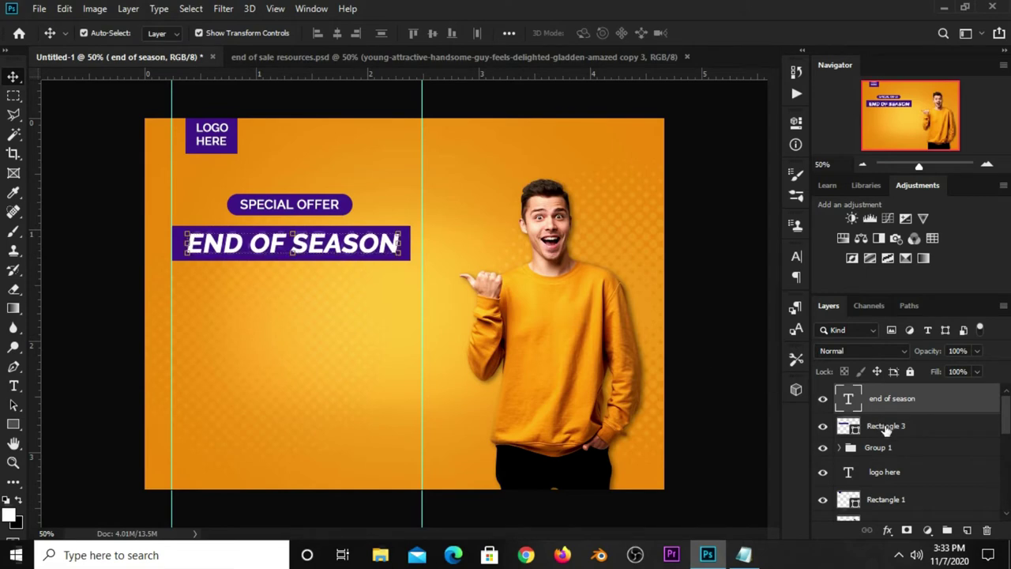
left_click(885, 427, "shift")
left_click(508, 34)
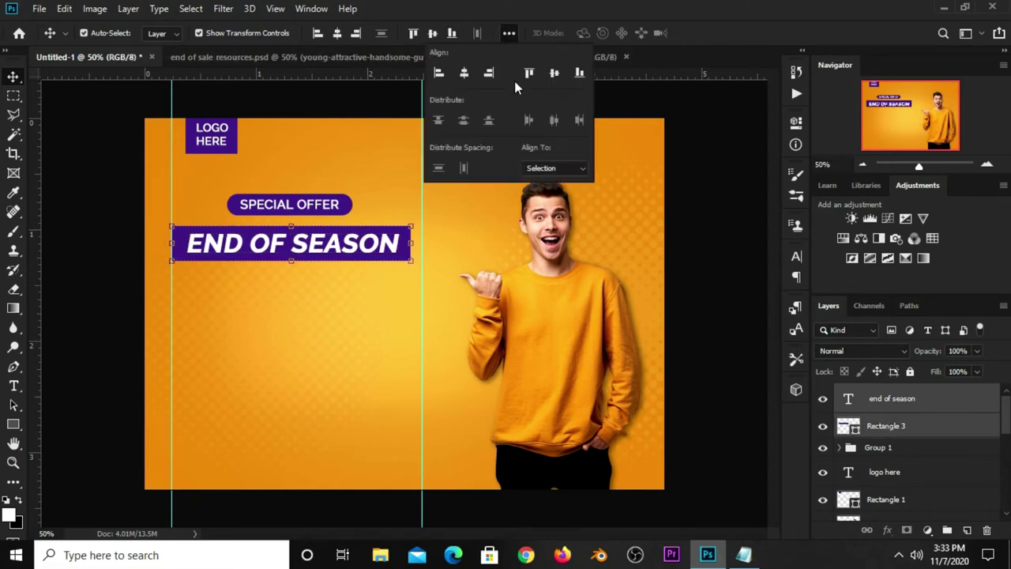
left_click(535, 168)
left_click(464, 74)
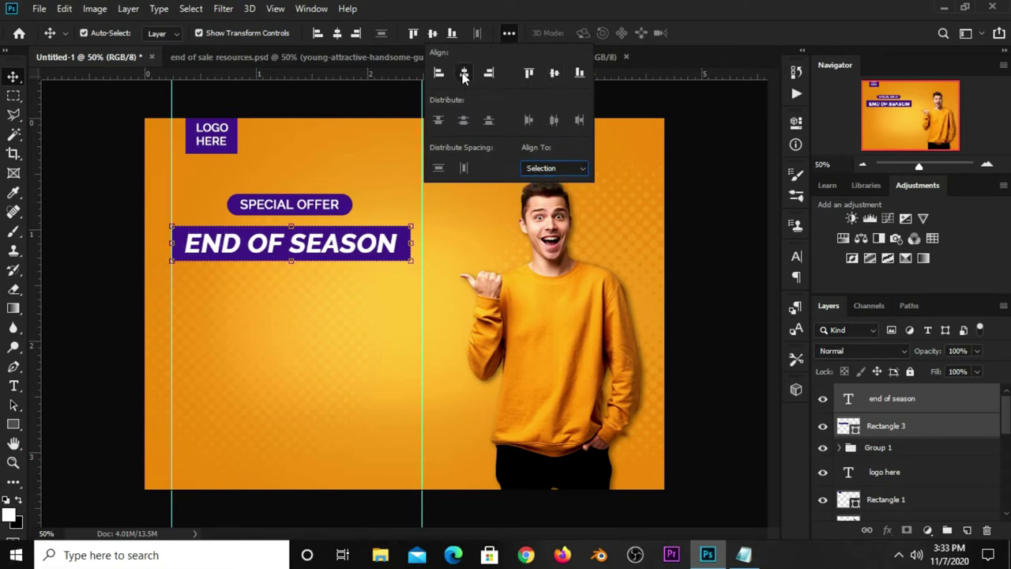
left_click(690, 47)
left_click(310, 98)
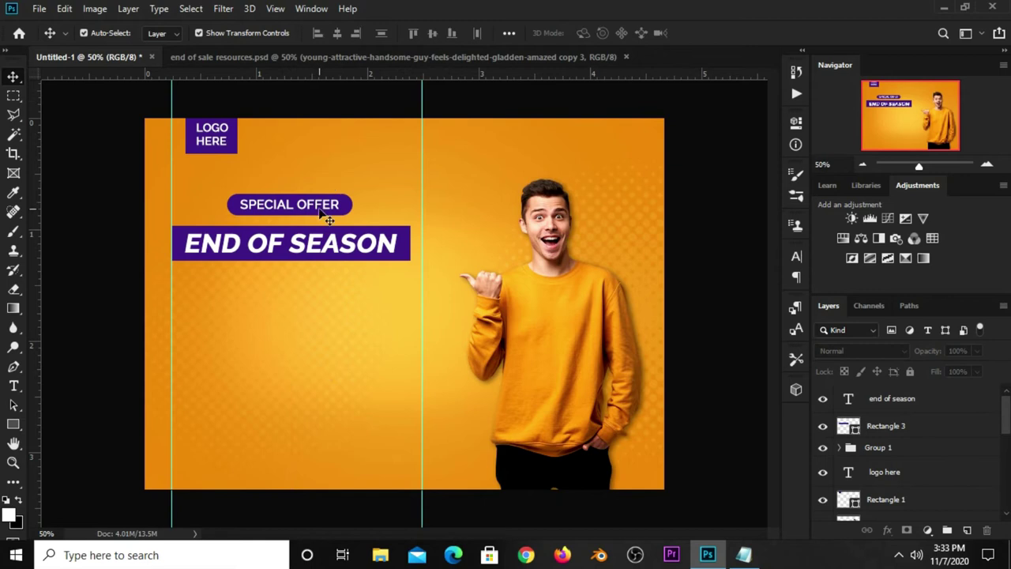
left_click(407, 258)
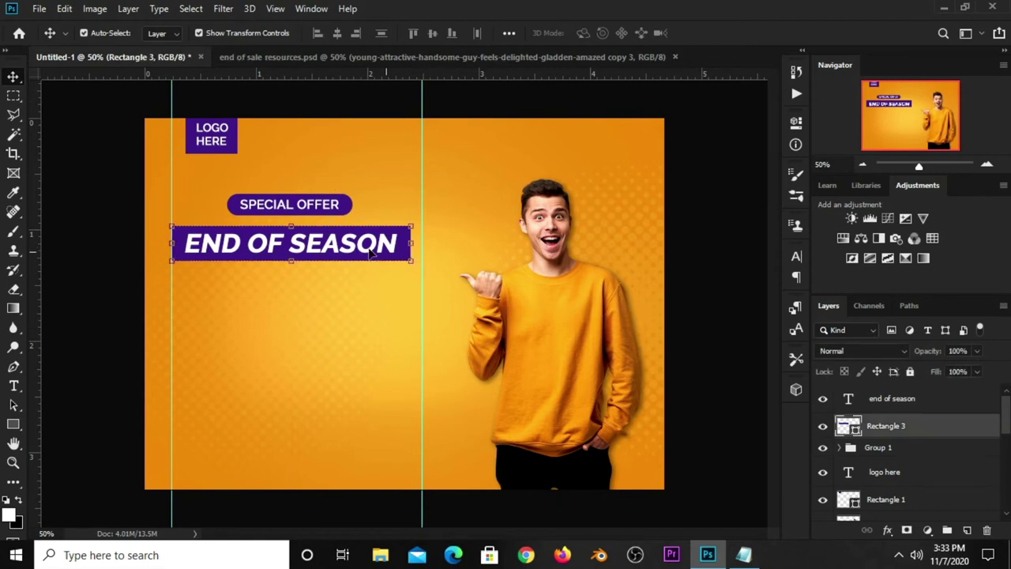
- Skew Rectangle 3 so its top edge leans right, and commit the transform
key("ctrl+t")
right_click(371, 252)
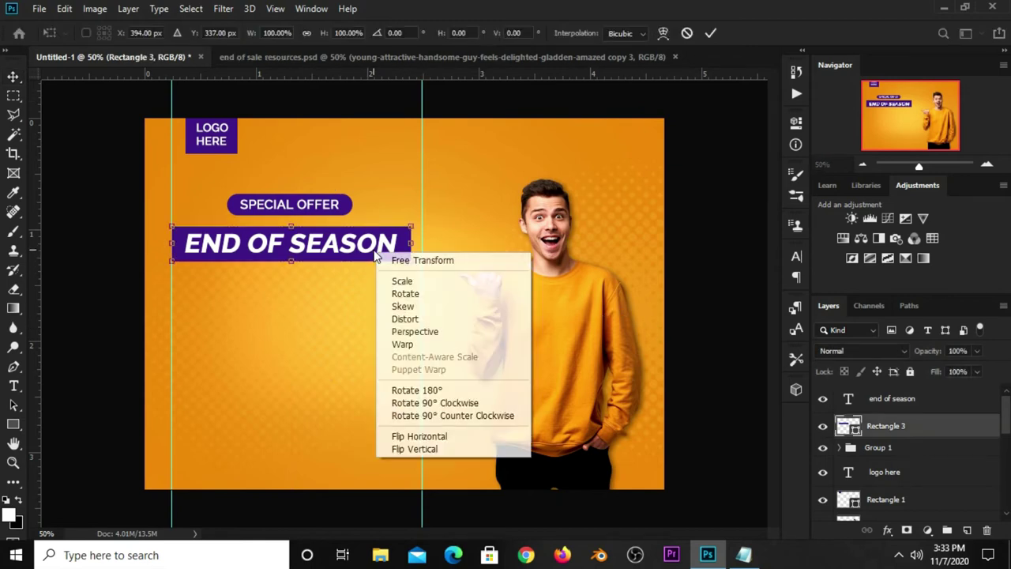
left_click(406, 319)
left_click_drag(330, 228, 338, 231)
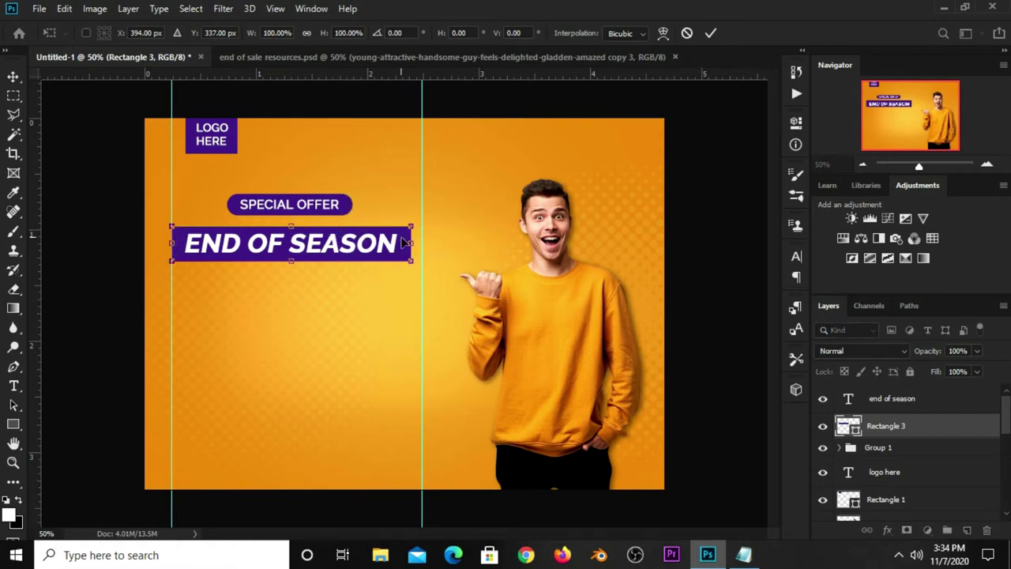
right_click(404, 241)
left_click(430, 291)
left_click_drag(378, 220, 389, 223)
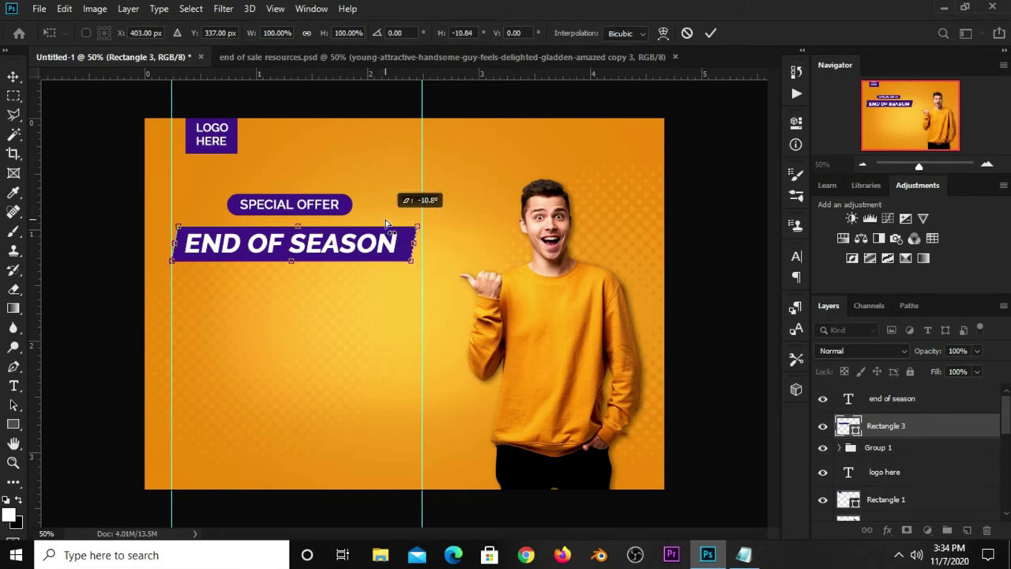
left_click(711, 33)
left_click(345, 246)
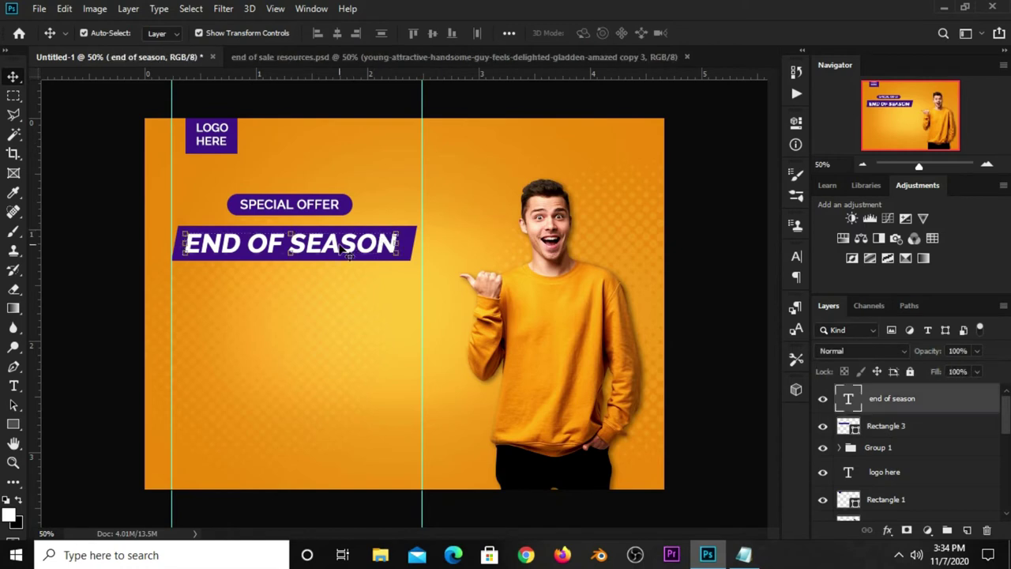
- Duplicate the END OF SEASON text to just below the bar
left_click(302, 108)
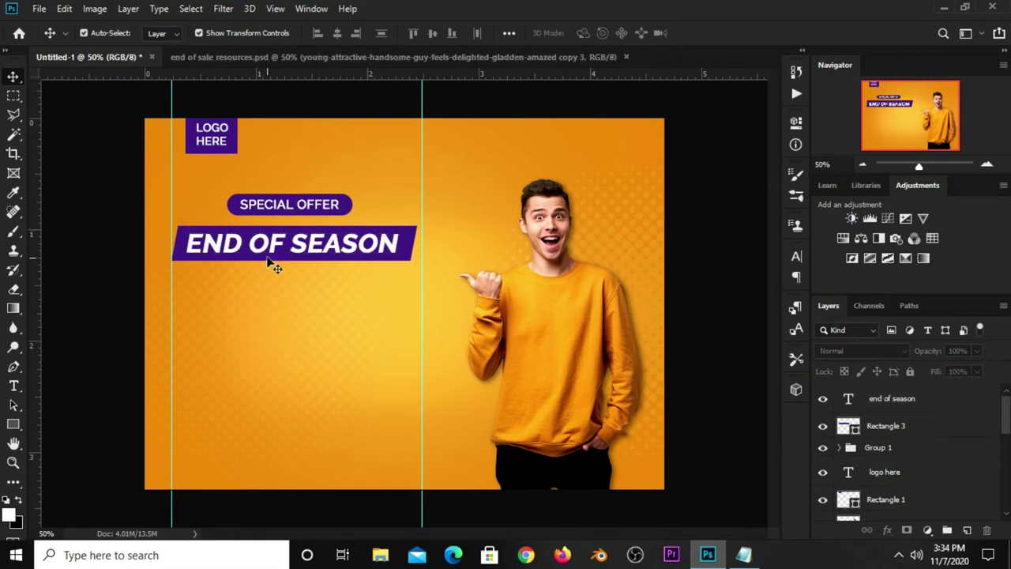
left_click(313, 248)
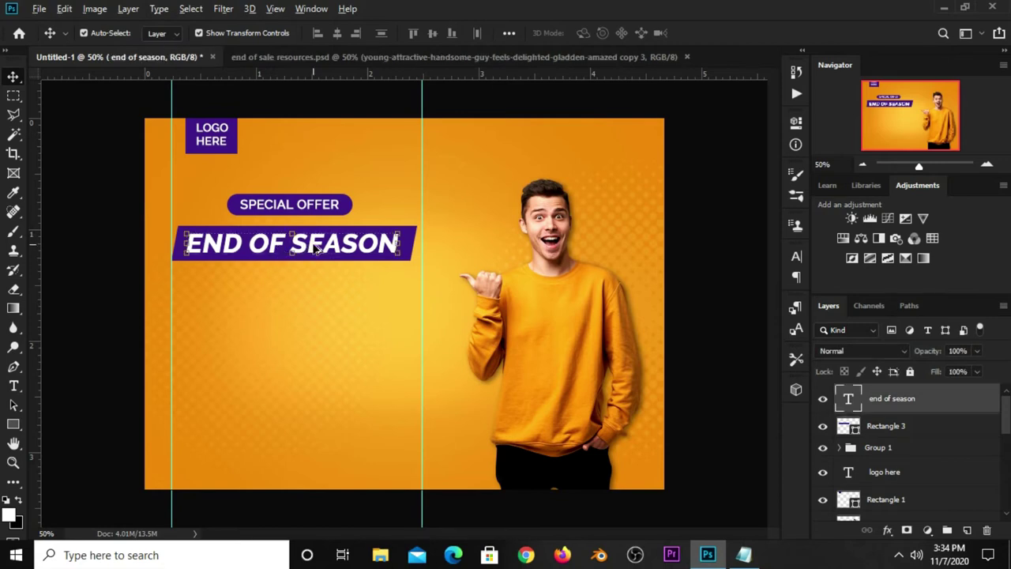
left_click_drag(314, 243, 315, 292)
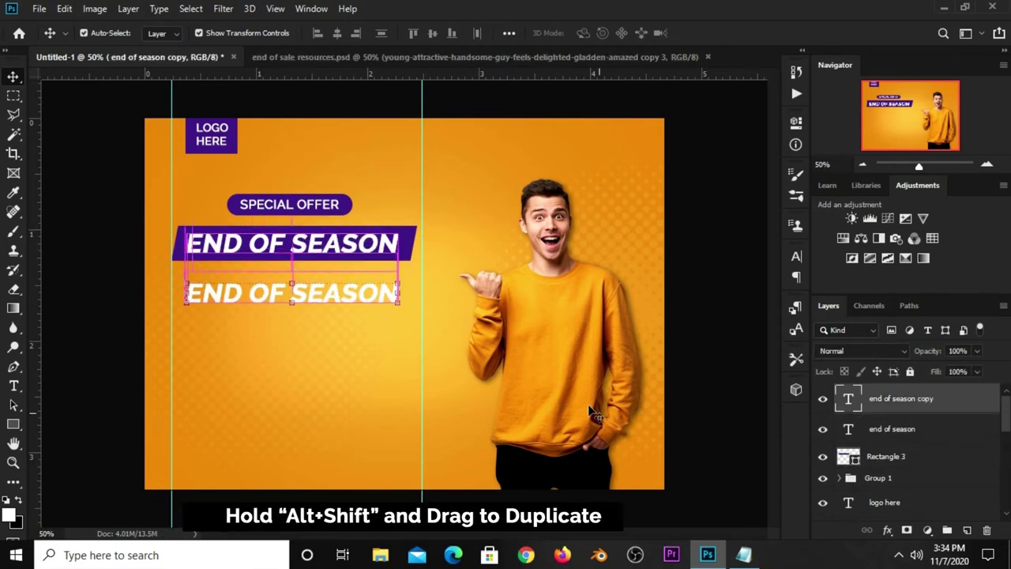
- Copy the word 'sale' from the banner wording notes
left_click(744, 555)
left_click_drag(553, 409, 518, 394)
right_click(527, 401)
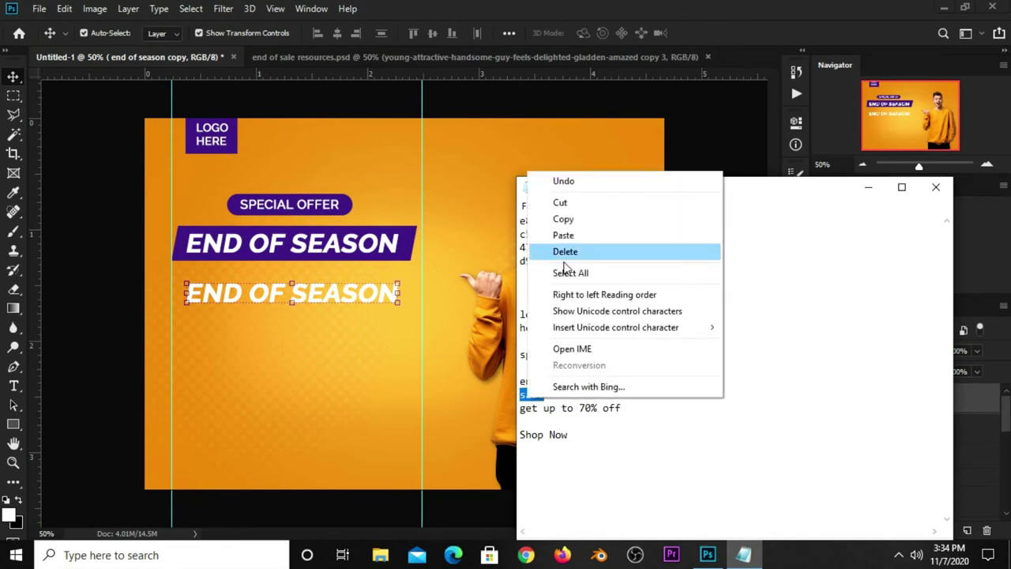
left_click(566, 219)
left_click(710, 29)
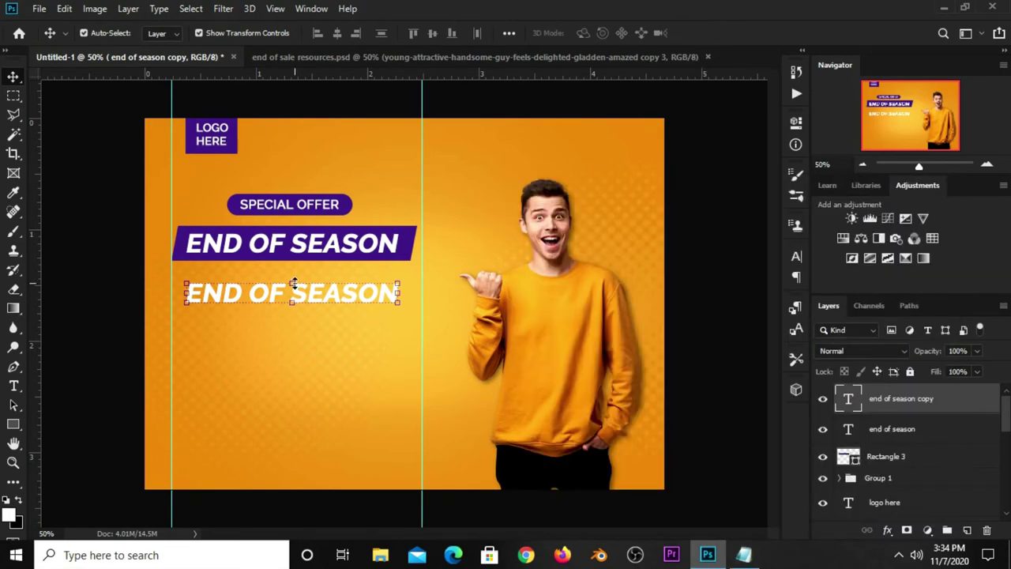
- Replace the duplicate's text with the pasted SALE and commit it
key("t")
left_click(309, 294)
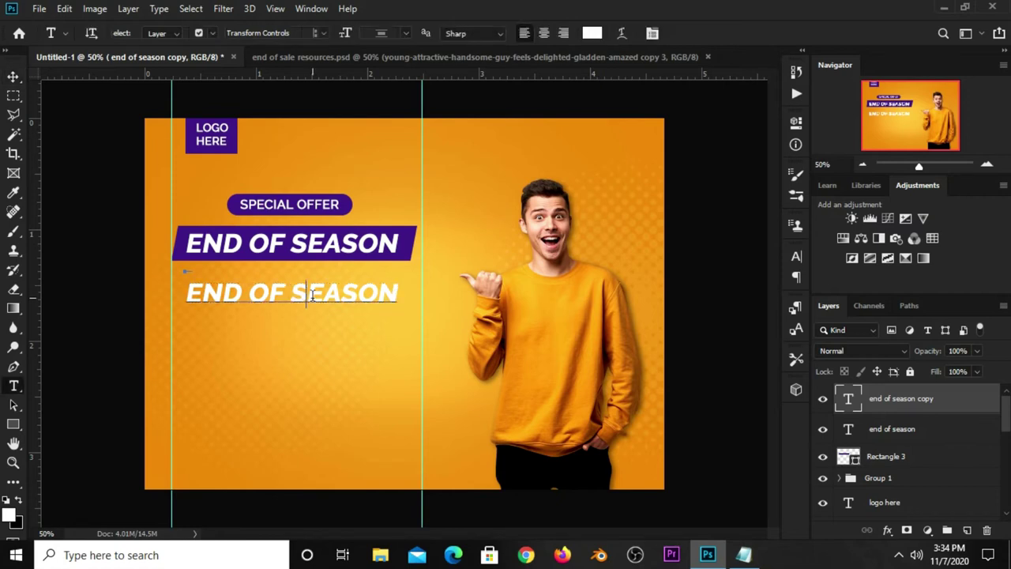
key("ctrl+a")
key("ctrl+v")
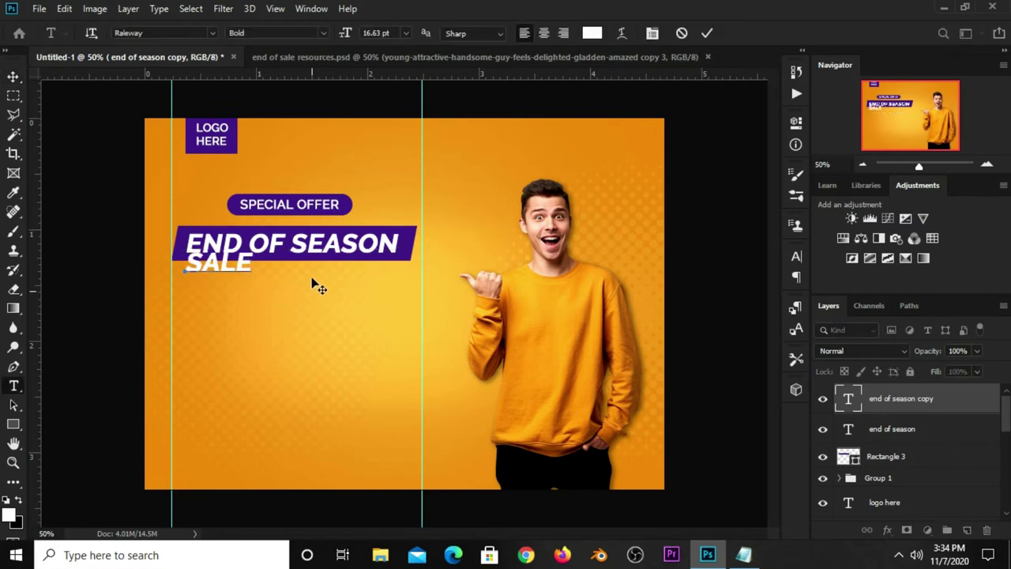
key("ctrl+Return")
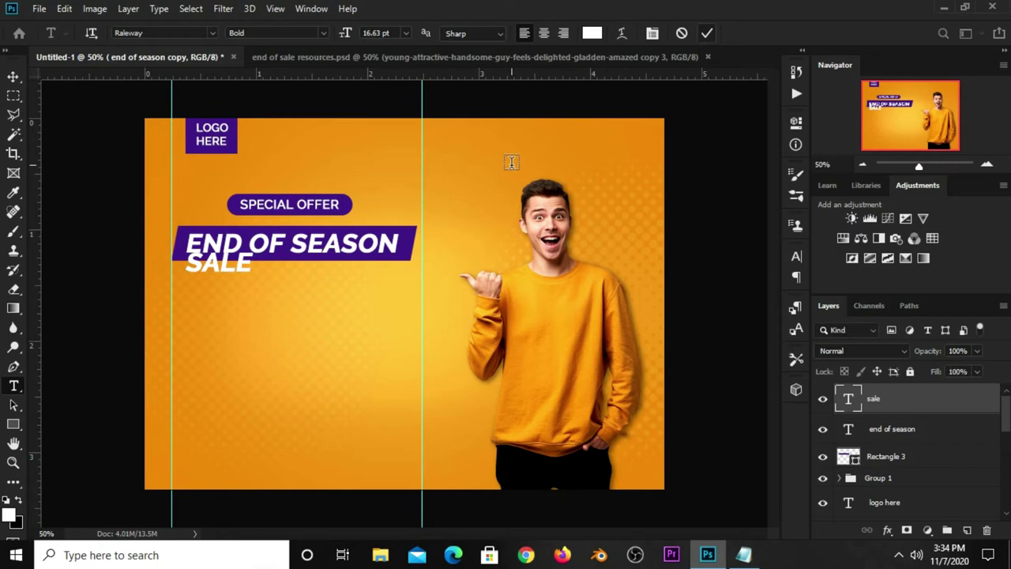
key("v")
left_click(796, 255)
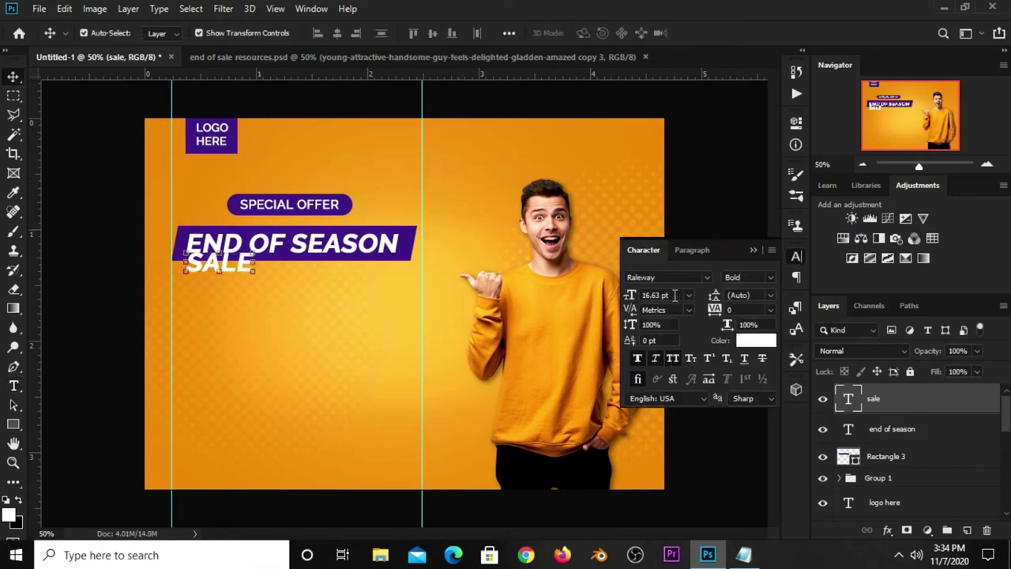
- Set SALE to 52 pt in the Black font weight
left_click(644, 295)
type("32")
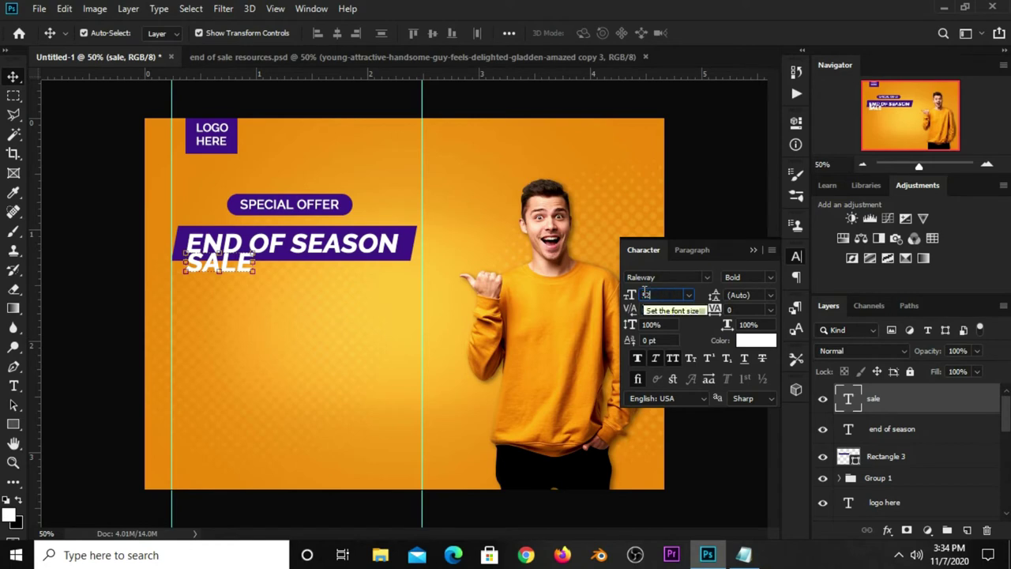
key("Return")
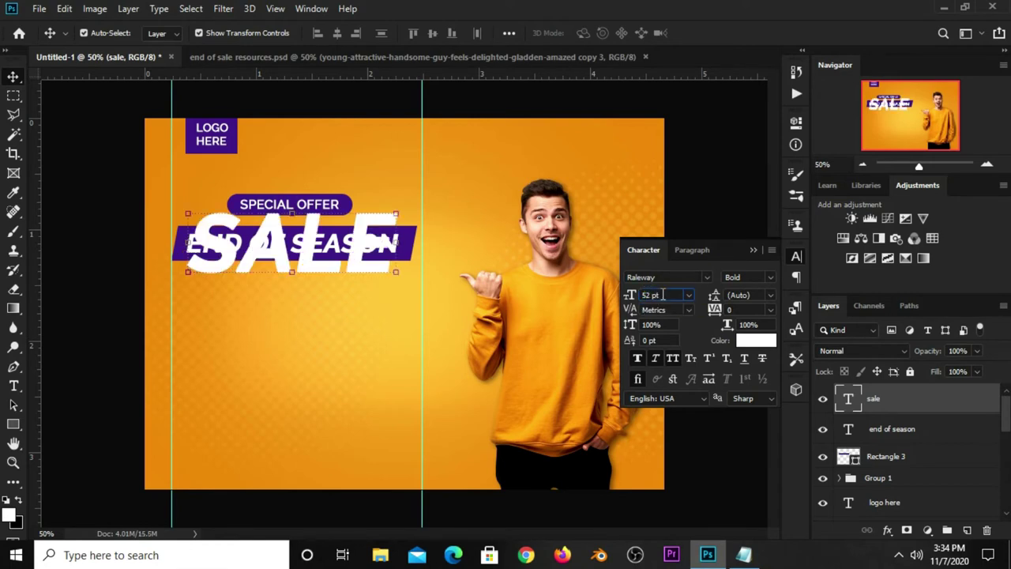
left_click(770, 278)
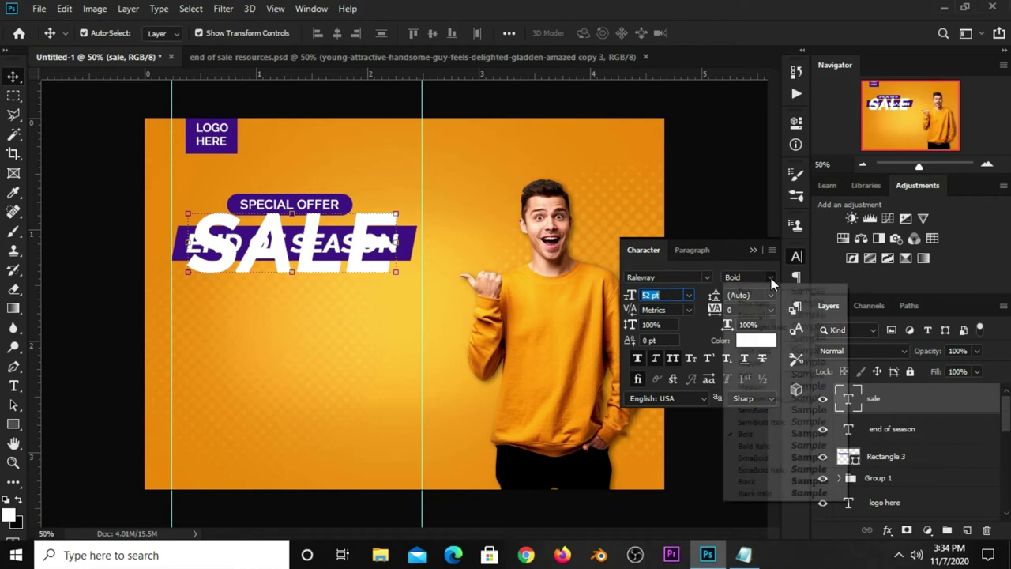
left_click(754, 479)
- Move SALE below the banner and scale it up to about 110%
mouse_move(313, 245)
left_mouse_down()
mouse_move(311, 303)
mouse_move(299, 299)
left_mouse_up()
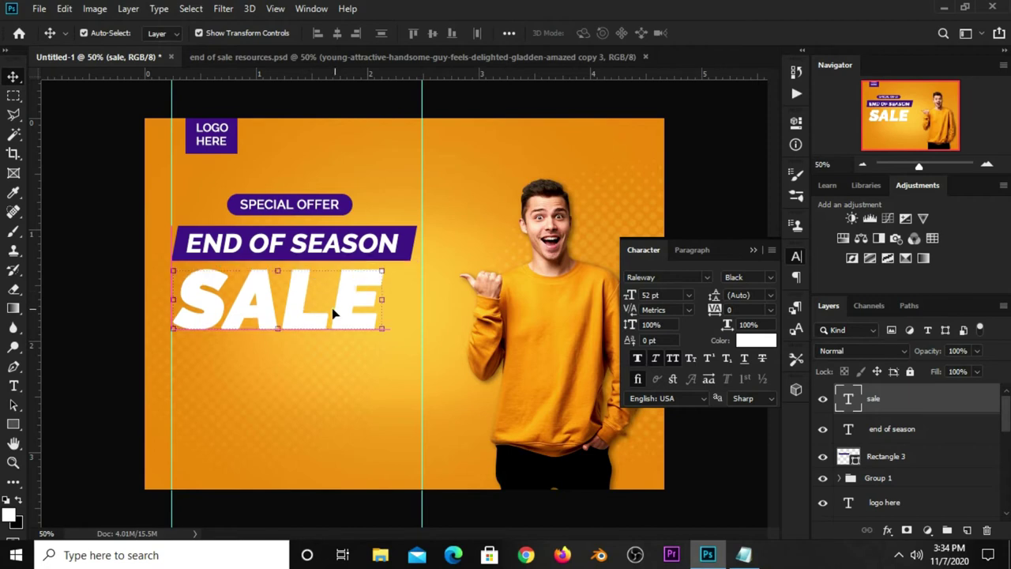
key("ctrl+t")
left_click_drag(381, 346, 402, 356)
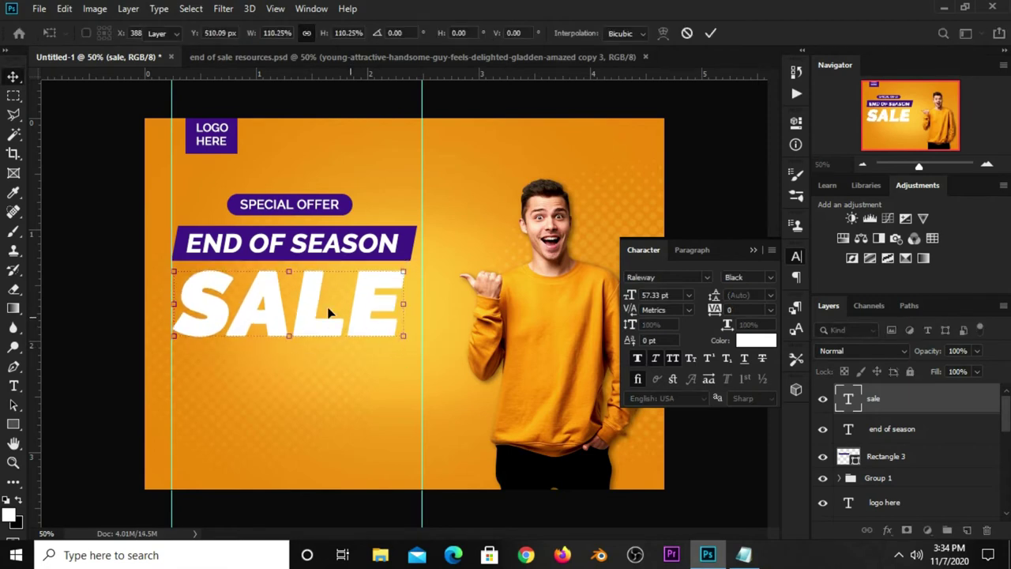
key("Return")
- Colour the SALE text purple #472385, sampled from the banner
left_click(110, 207)
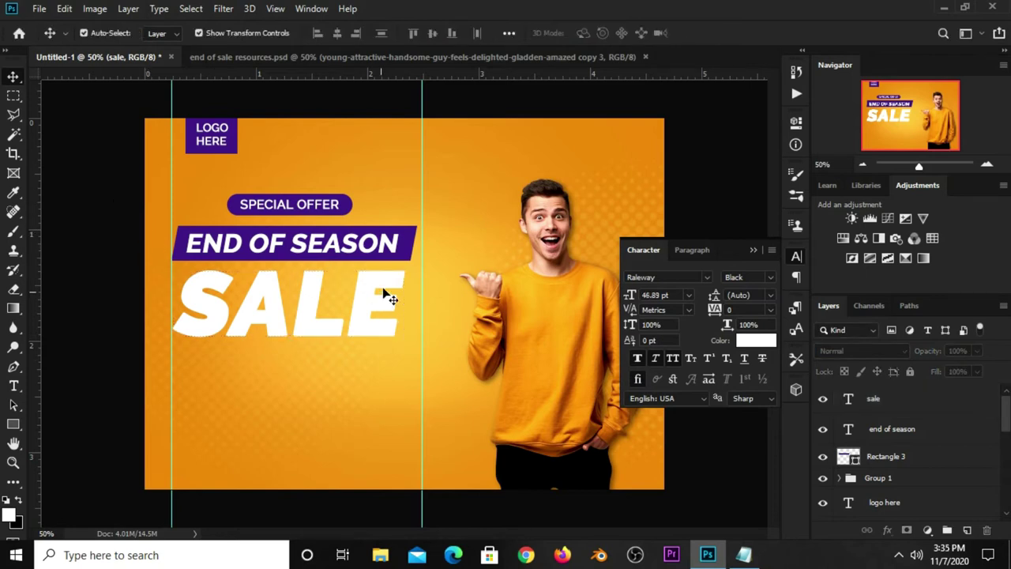
left_click(754, 250)
left_click(317, 308)
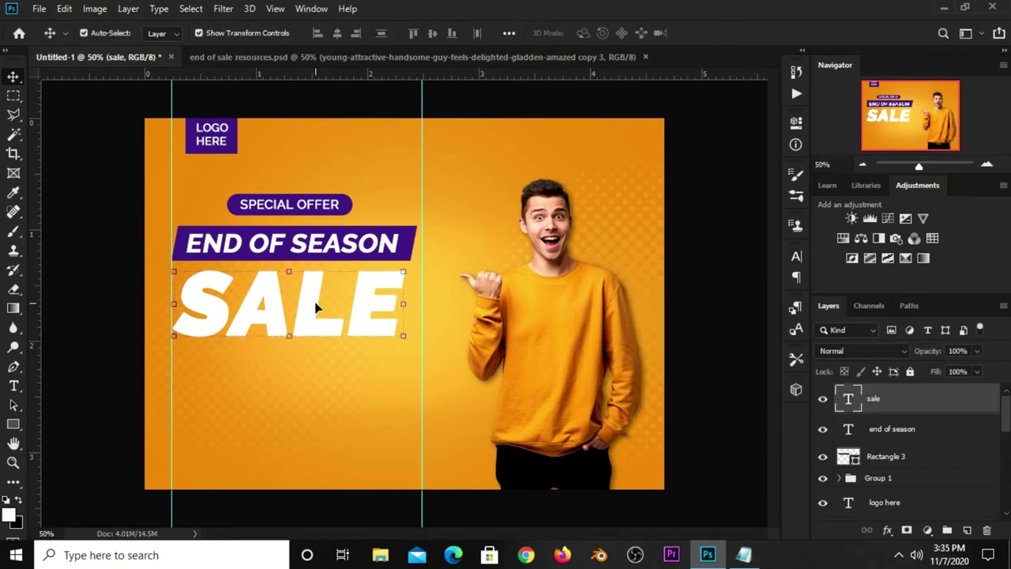
left_click(796, 255)
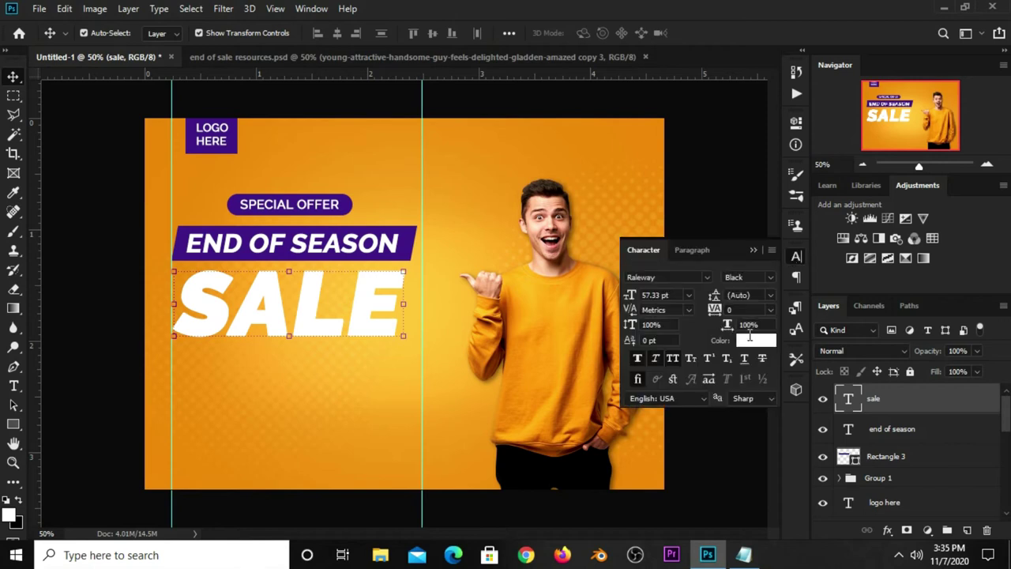
left_click(748, 338)
left_click(408, 238)
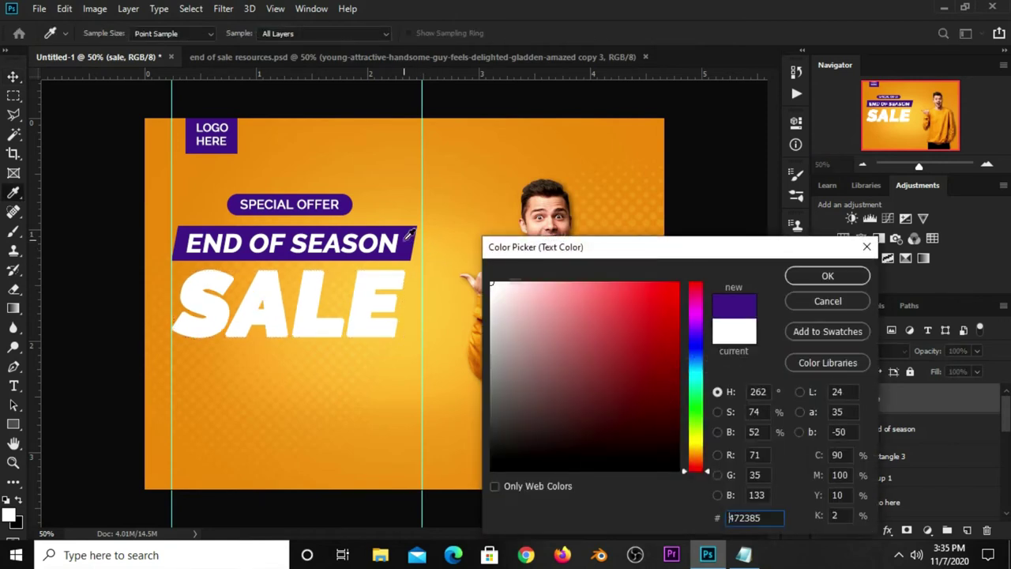
left_click(793, 274)
key("v")
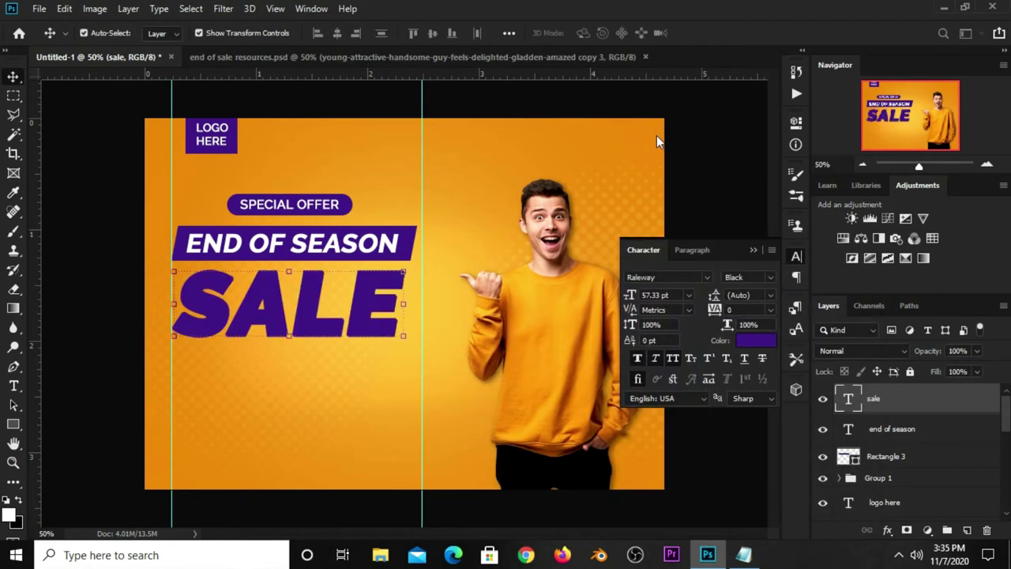
left_click(656, 135)
left_click(324, 311)
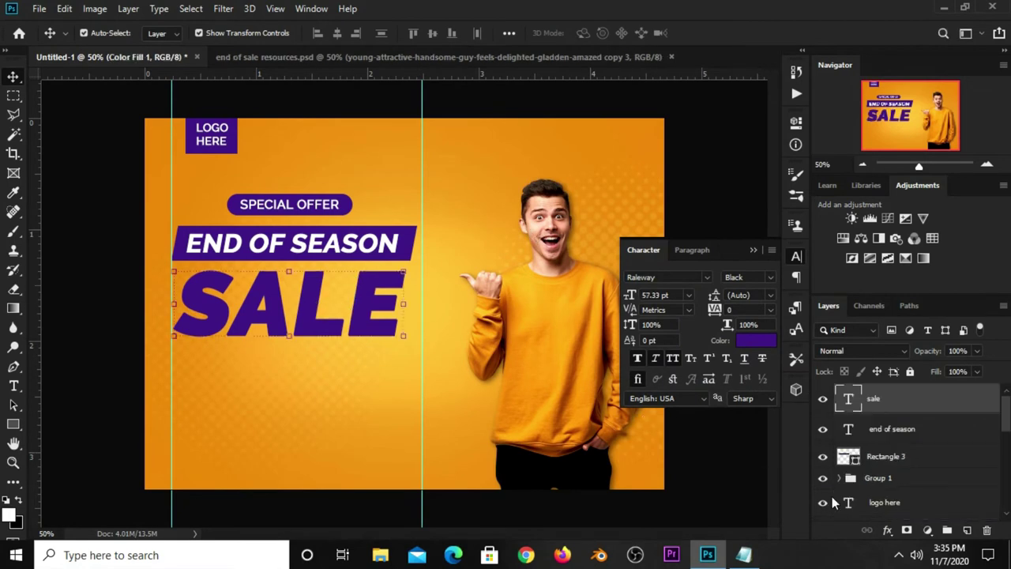
- Add a 95% opacity, 7 px distance drop shadow to SALE, then nudge it up
left_click(887, 530)
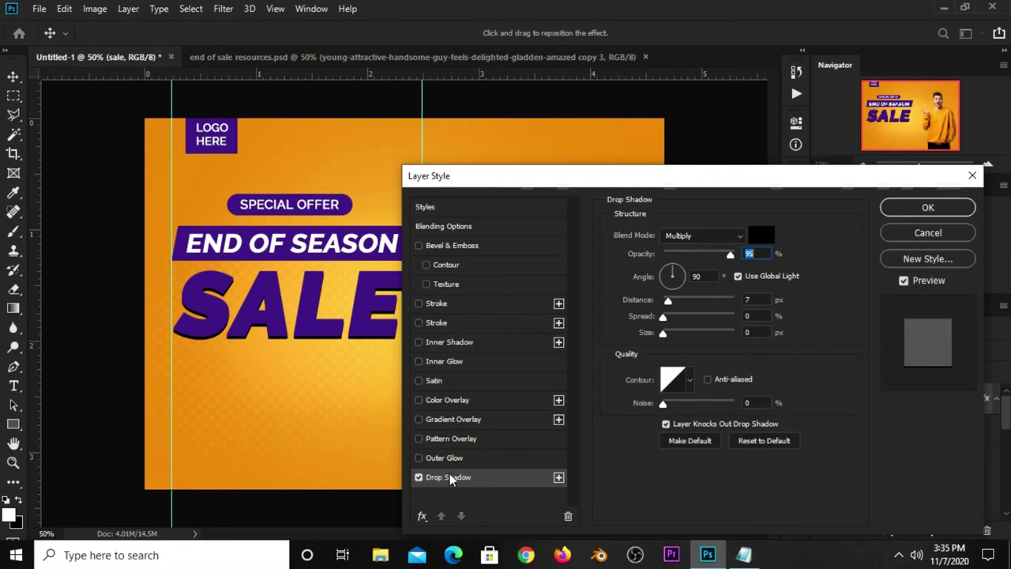
left_click(756, 299)
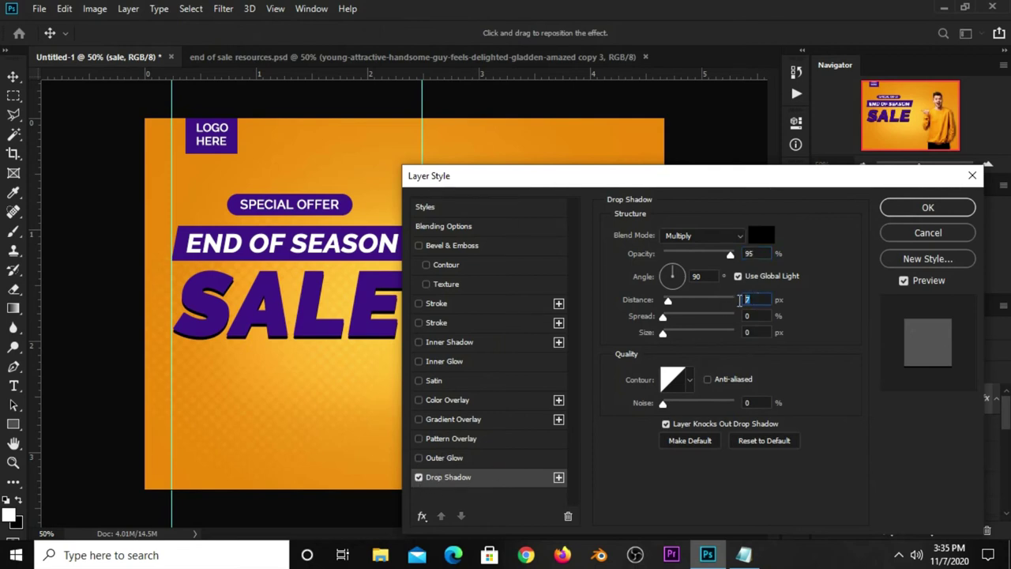
left_click(752, 253)
double_click(752, 253)
left_click(886, 208)
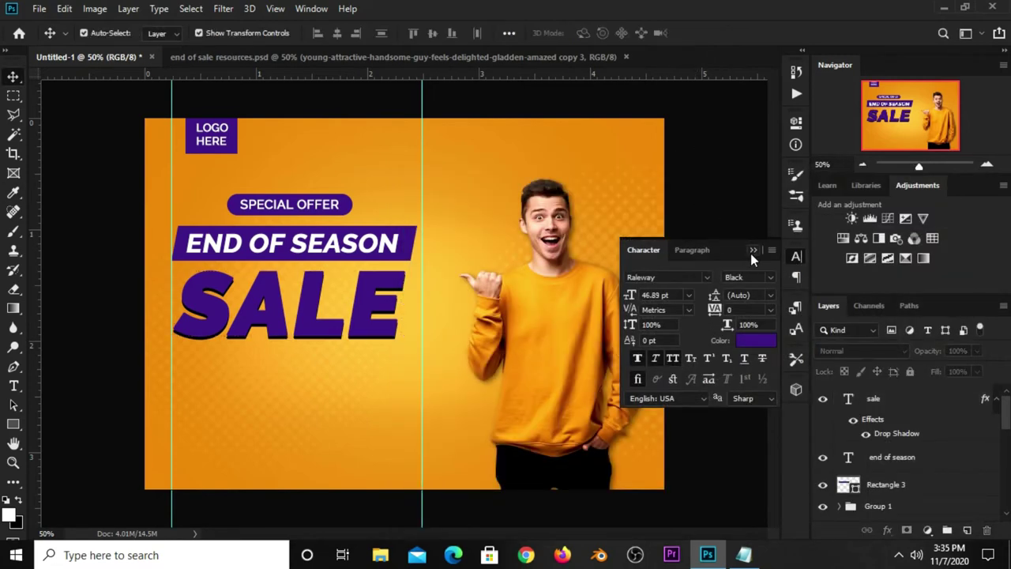
left_click(752, 250)
key("Up")
key("Up")
key("Up")
key("Up")
key("Up")
key("Up")
key("Up")
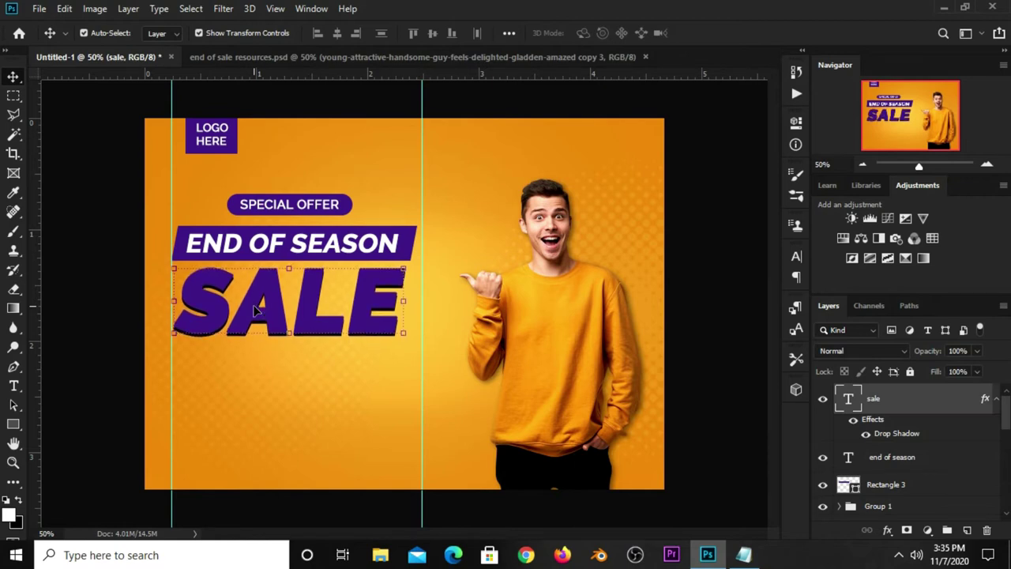
- Nudge the SPECIAL OFFER text up slightly
left_click(289, 206)
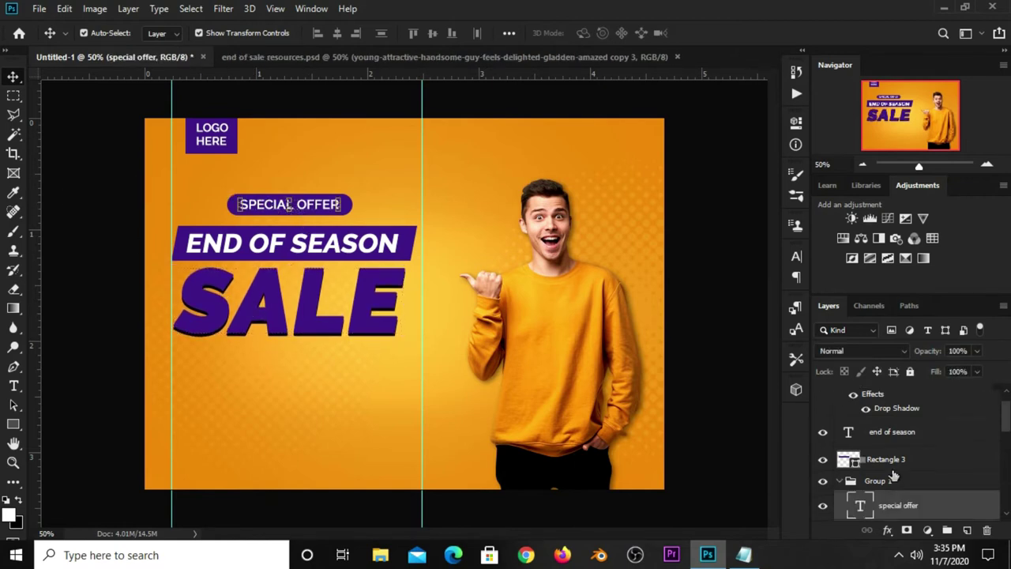
key("Up")
key("Up")
key("Up")
key("Up")
key("Up")
key("Up")
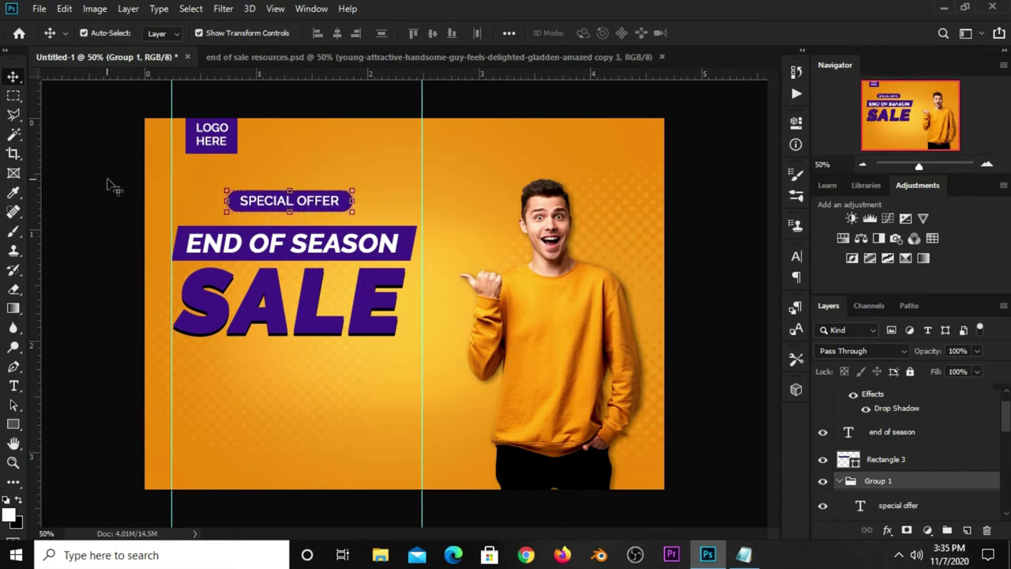
left_click(106, 185)
- Group SALE, END OF SEASON and Rectangle 3 into Group 2
left_click(263, 320)
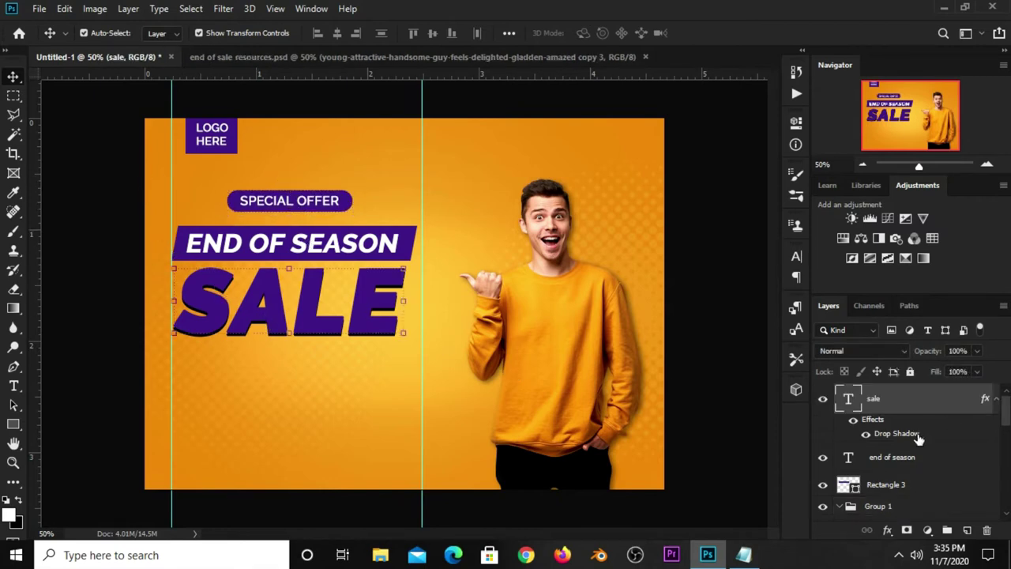
left_click(911, 462, "ctrl")
scroll(929, 457, "down", 1)
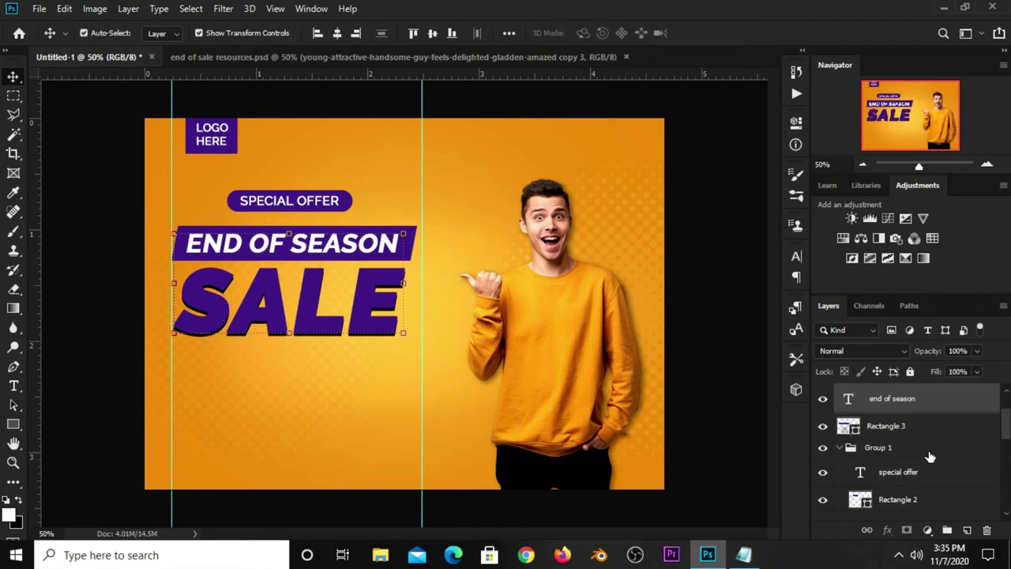
left_click(903, 427, "ctrl")
scroll(918, 416, "up", 1)
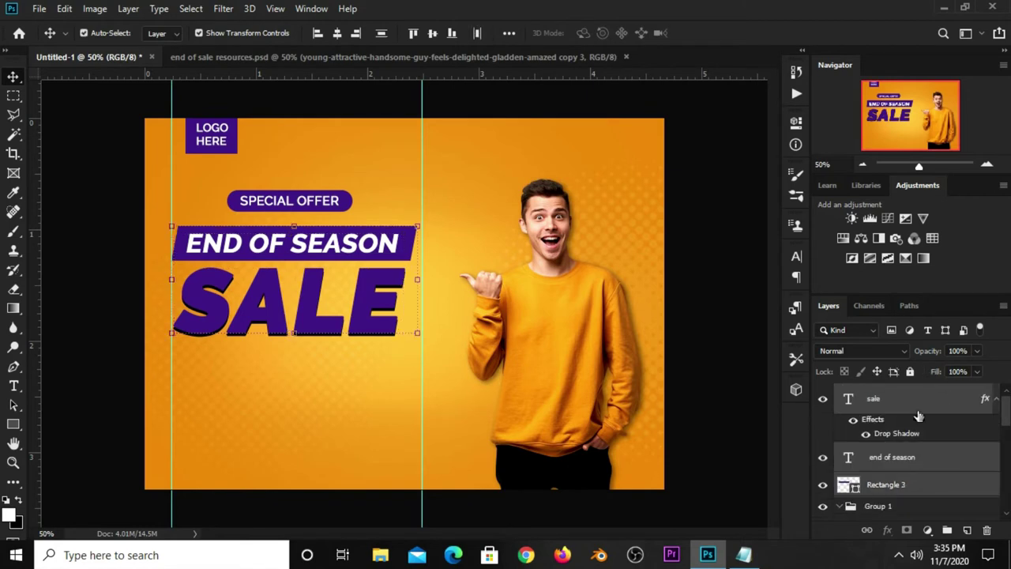
key("ctrl+g")
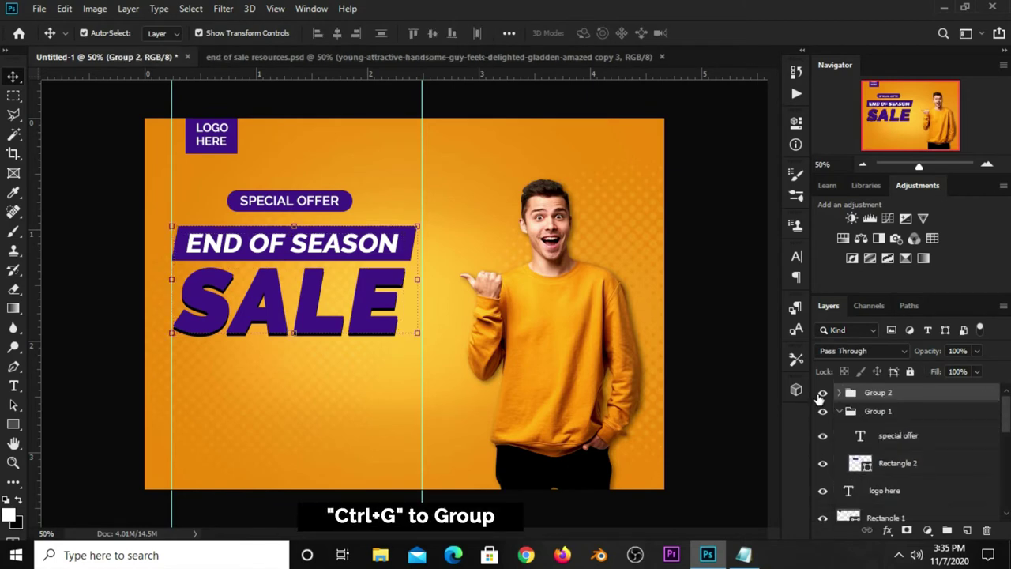
left_click(822, 393)
left_click(822, 393)
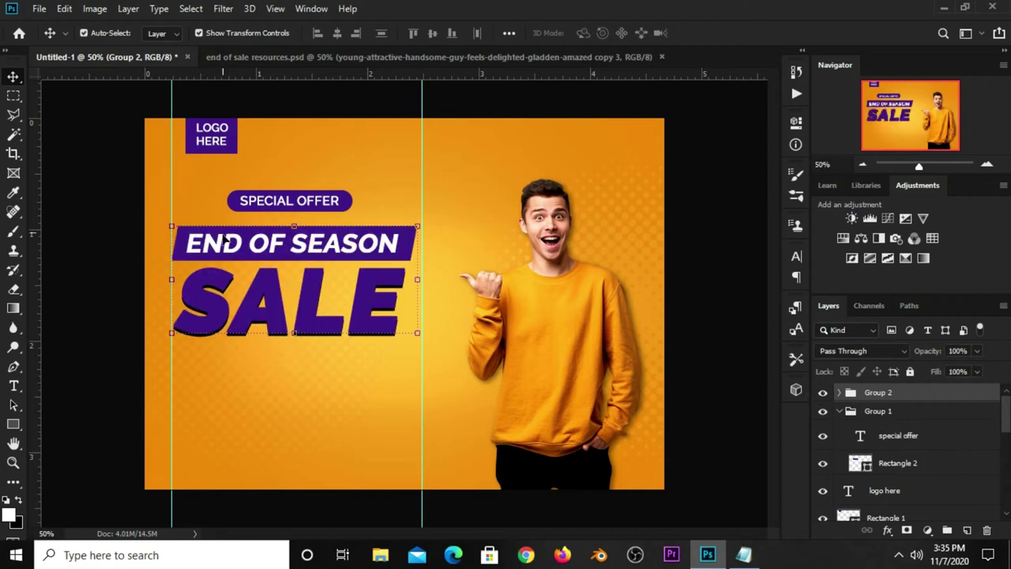
left_click(822, 393)
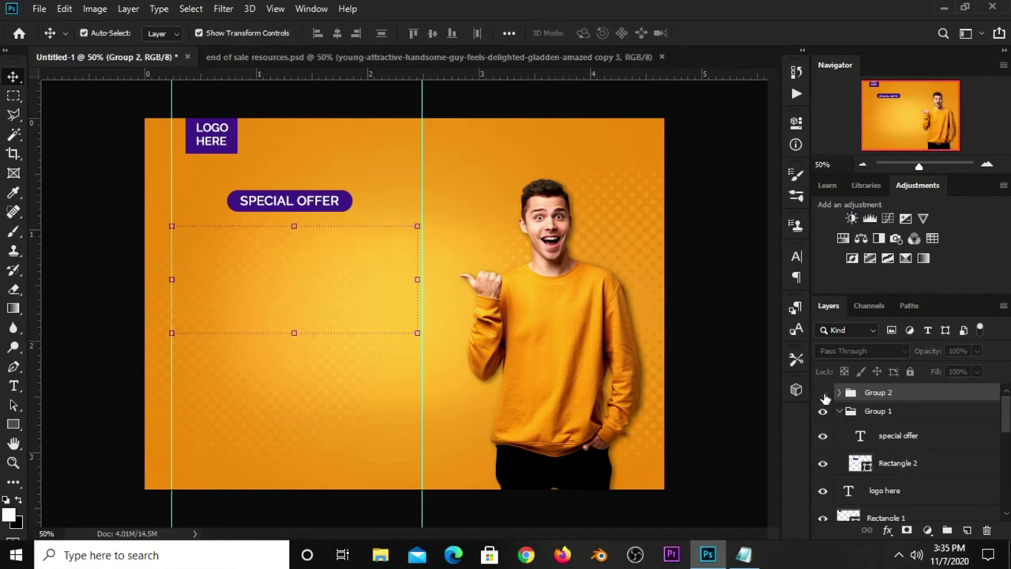
left_click(822, 393)
- Skew Group 2 so its right side slants upward
key("ctrl+t")
right_click(375, 275)
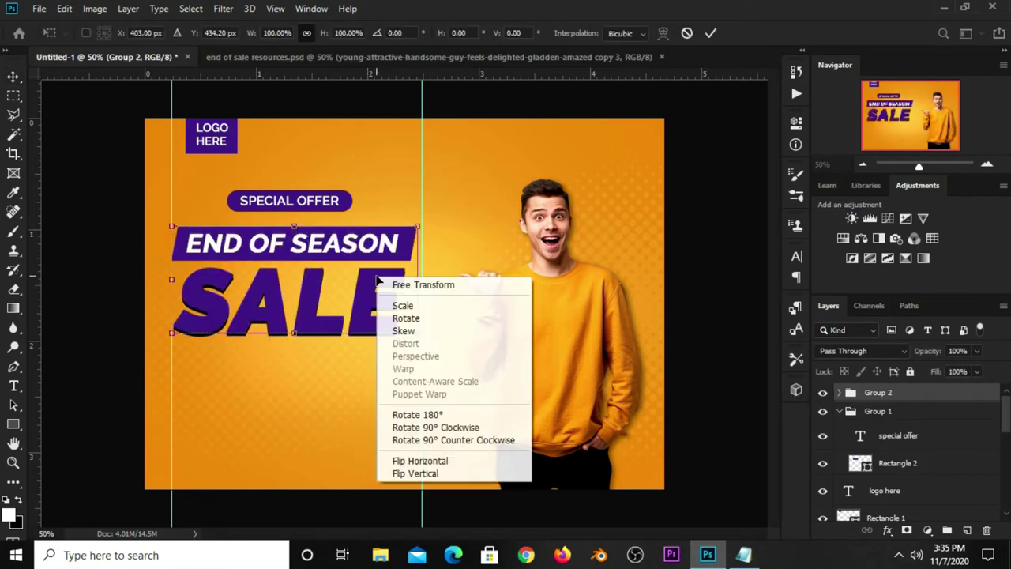
left_click(409, 329)
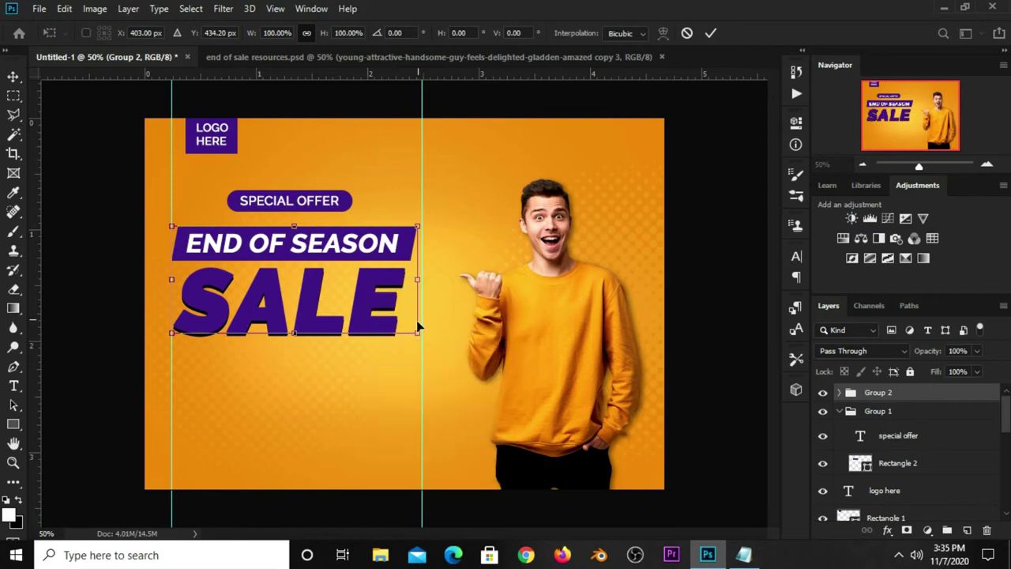
left_click_drag(419, 283, 419, 274)
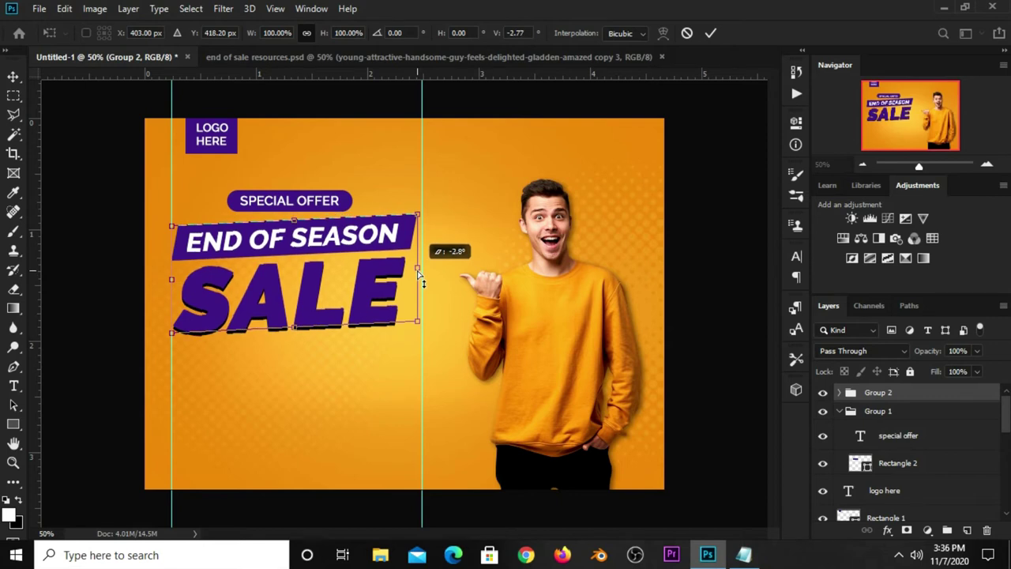
- Skew the END OF SEASON / SALE headline group further upward to the right, about -2.9°
left_click_drag(420, 275, 419, 274)
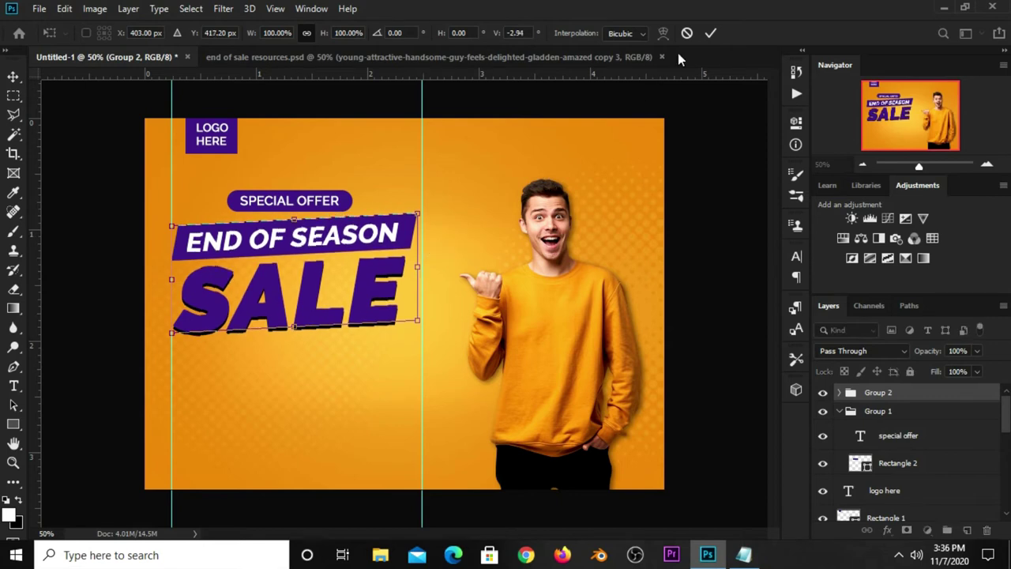
left_click(711, 33)
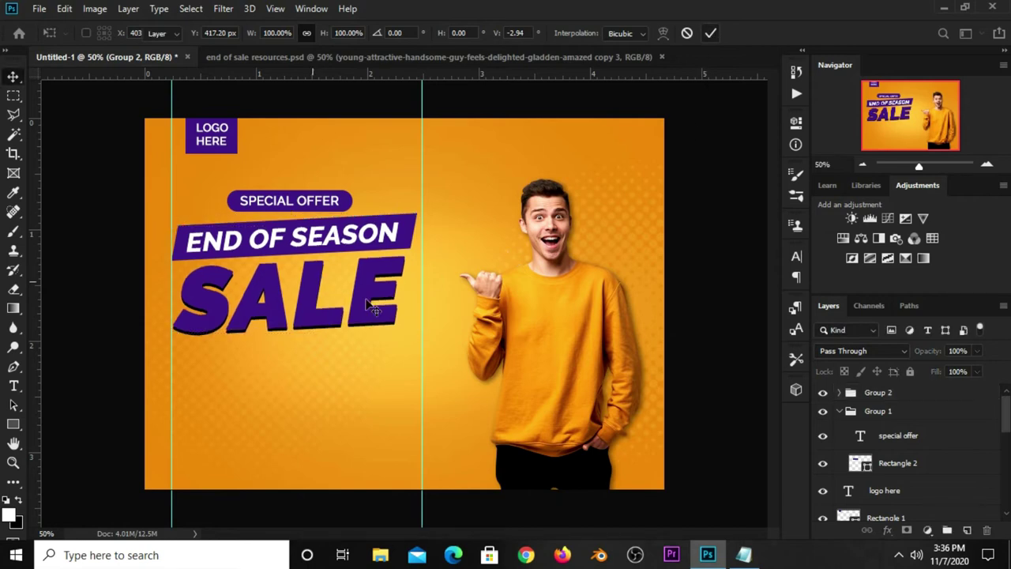
left_click(884, 393)
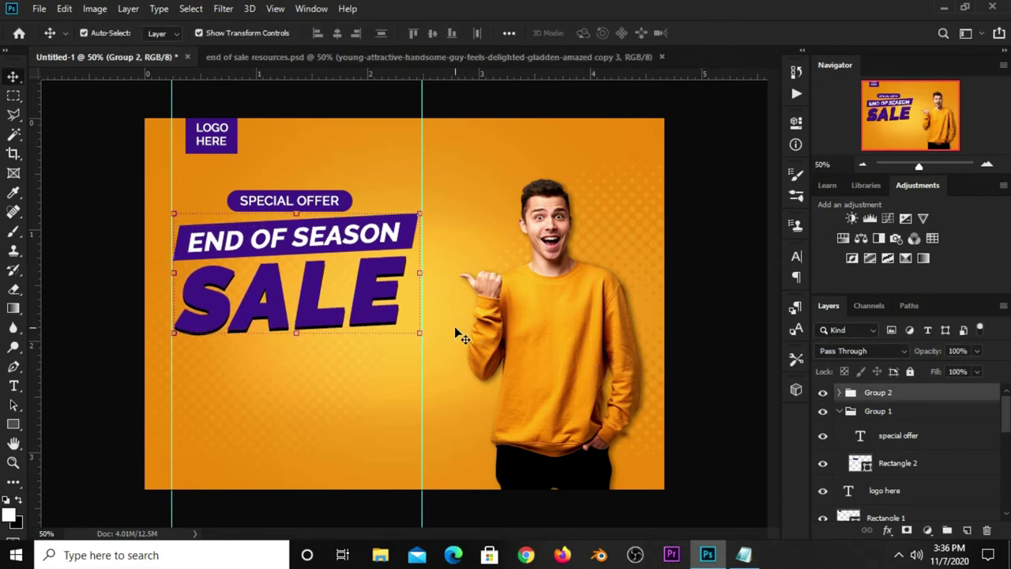
left_click(305, 201)
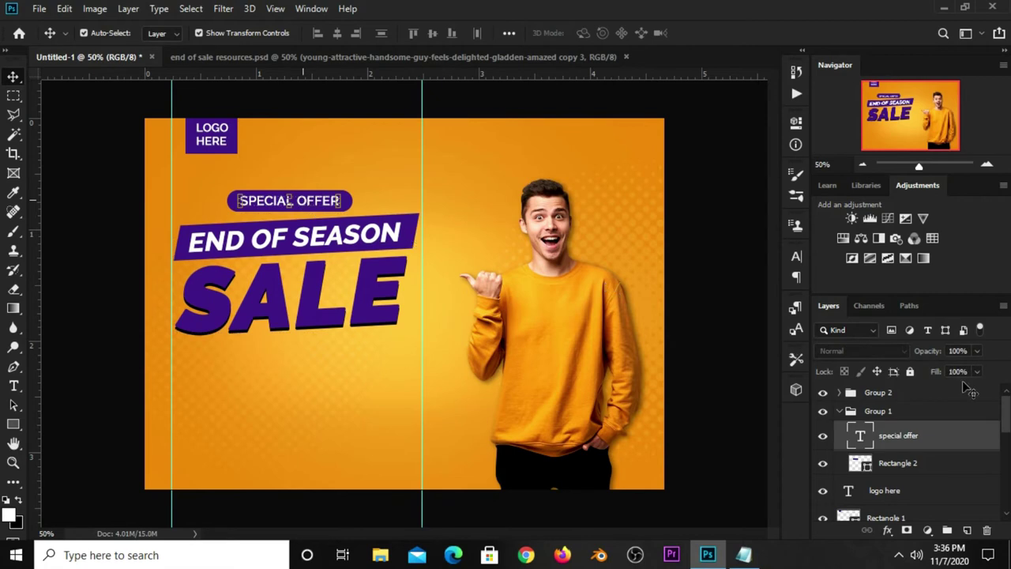
- Skew the SPECIAL OFFER badge group so its right side rises to match the headline
left_click(901, 413)
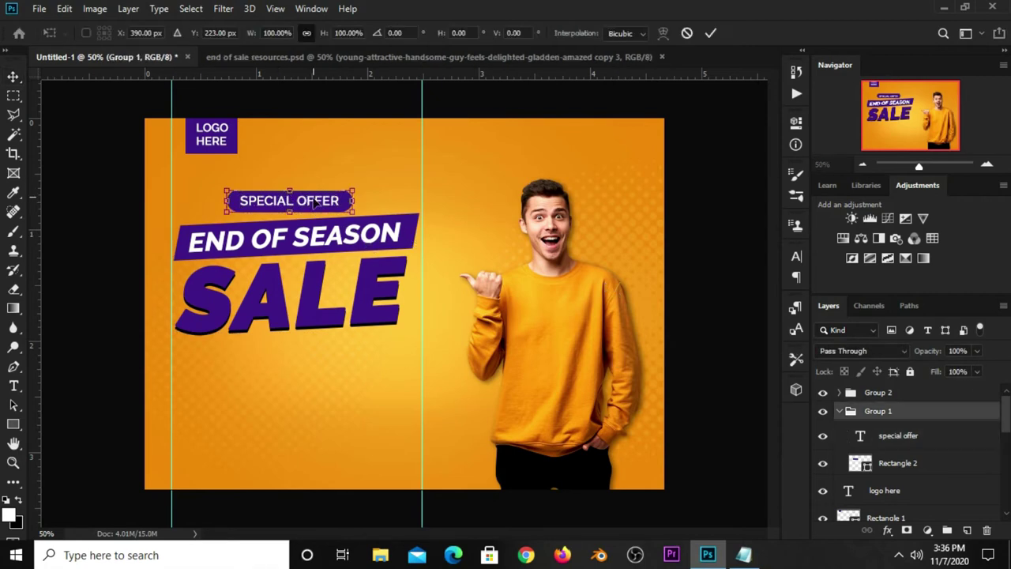
left_click_drag(314, 209, 314, 197)
right_click(321, 185)
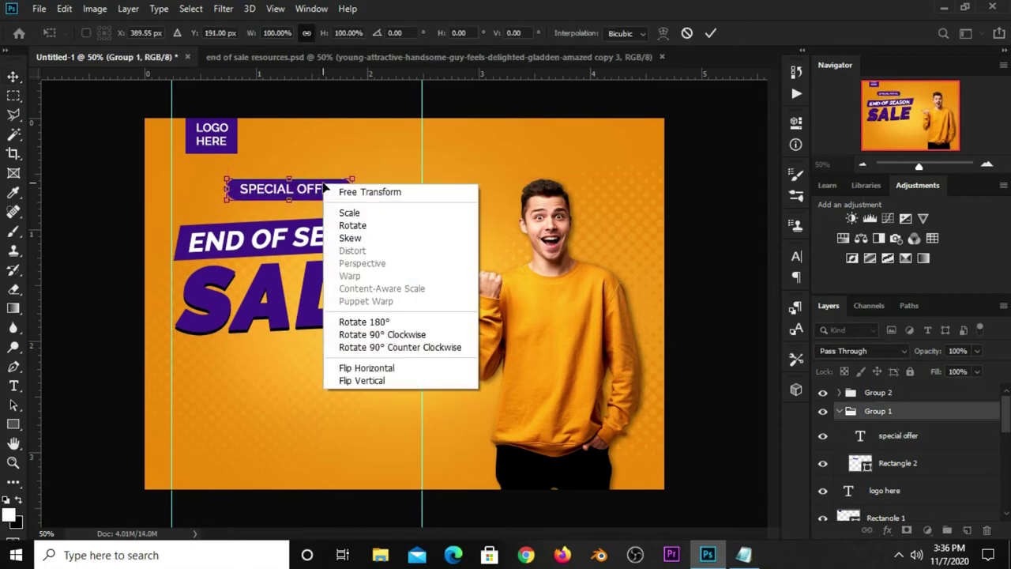
left_click(359, 232)
left_click_drag(360, 186, 359, 180)
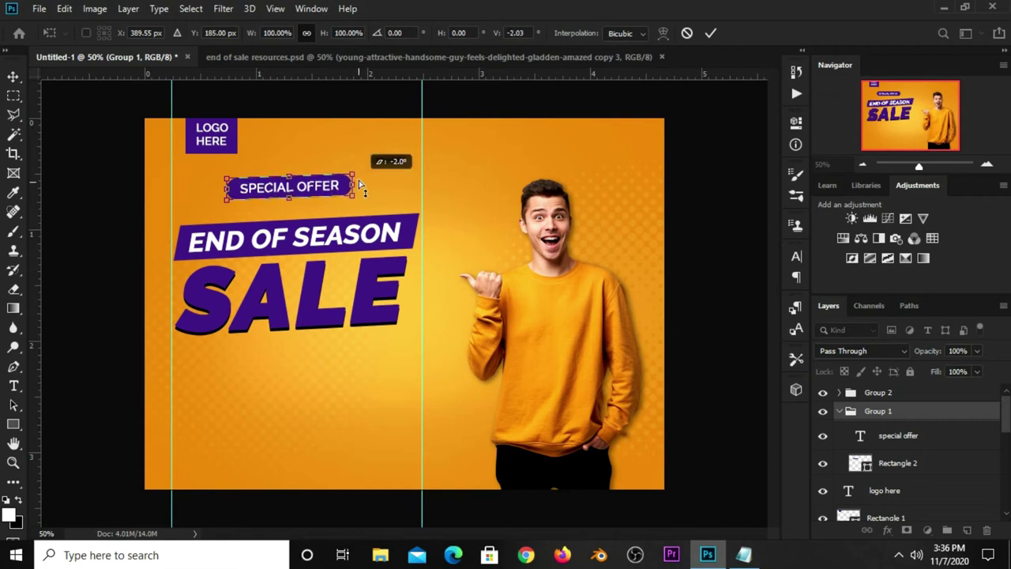
key("Return")
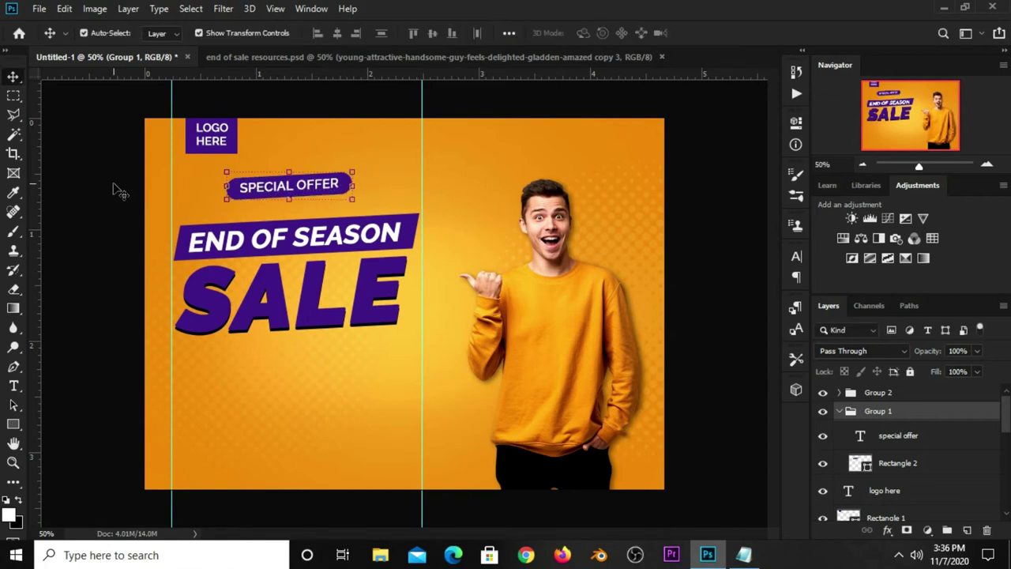
- Nudge the SPECIAL OFFER badge into place above the headline with the arrow keys
left_click(874, 395)
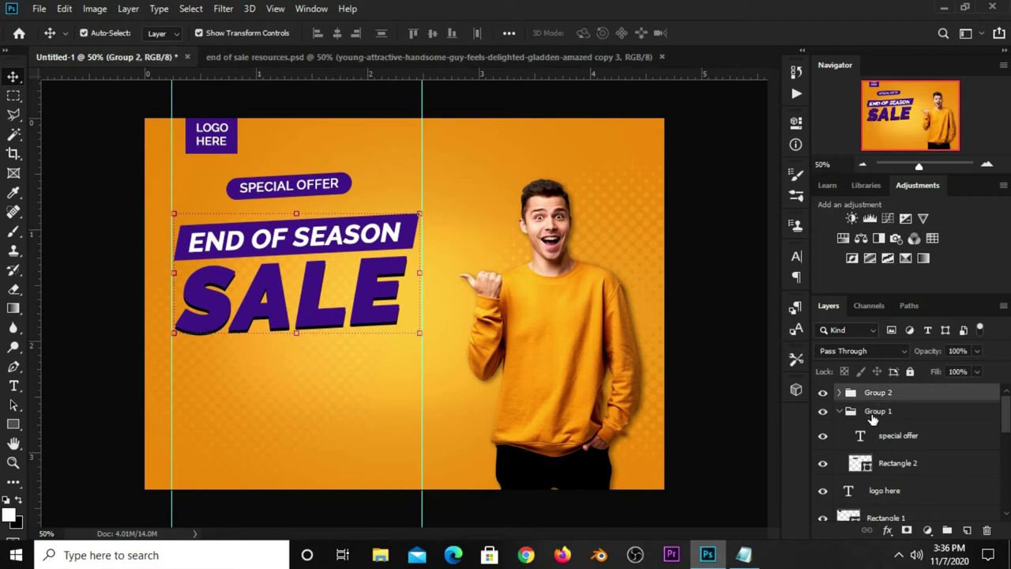
left_click(264, 183)
key("ctrl+t")
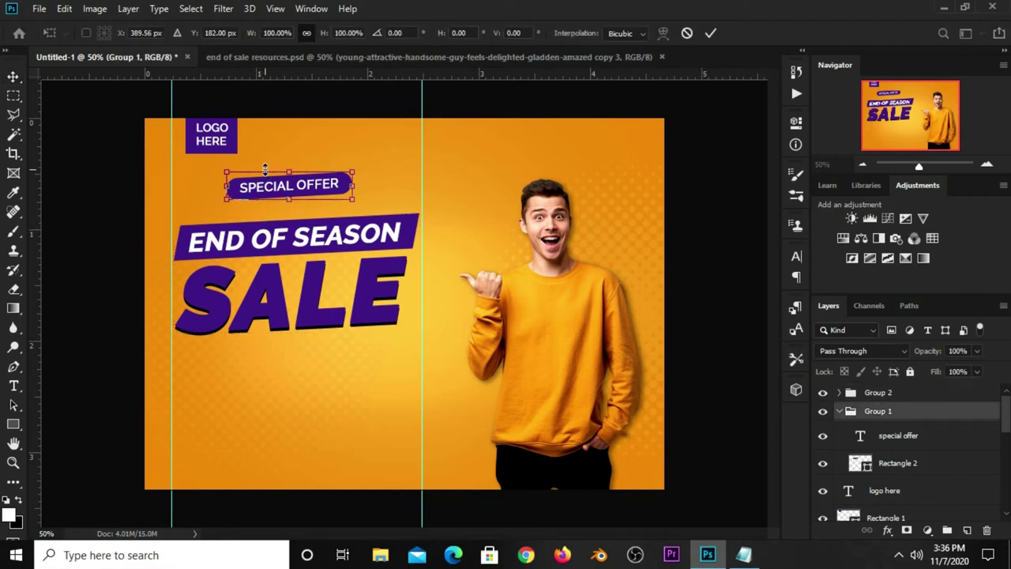
key("Right")
key("Right")
key("Right")
key("Up")
key("Up")
key("Up")
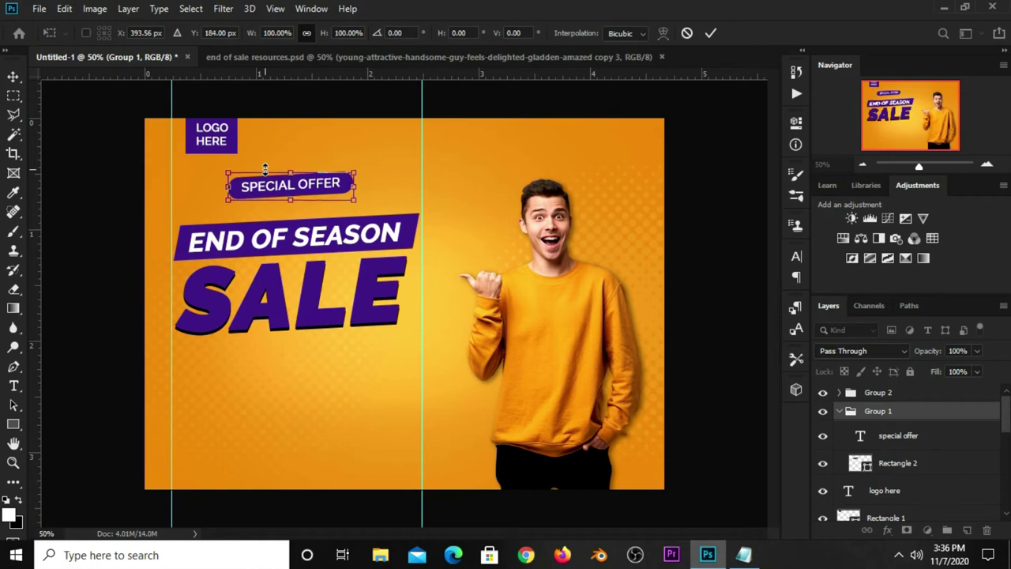
key("Down")
key("Down")
key("Down")
key("Return")
left_click(113, 191)
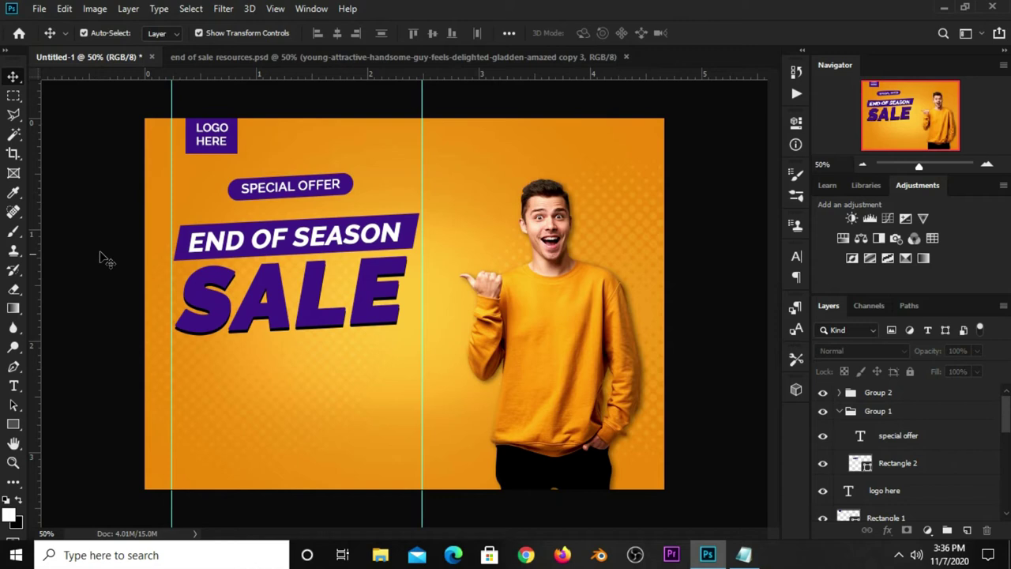
- Copy the 'get up to 70% off' line from the Notepad banner copy
left_click(14, 385)
left_click(107, 385)
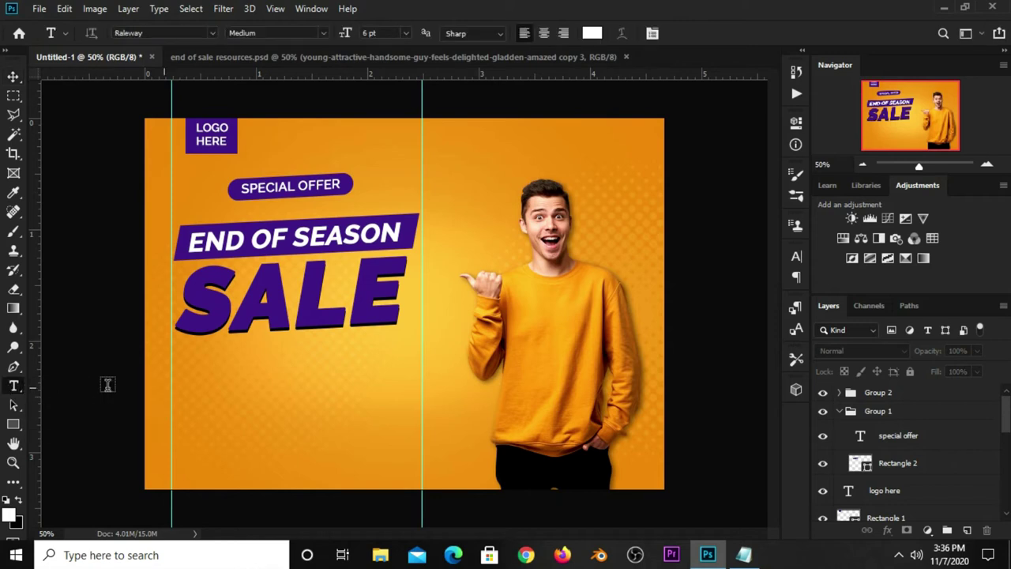
left_click(745, 555)
left_click_drag(617, 408, 535, 407)
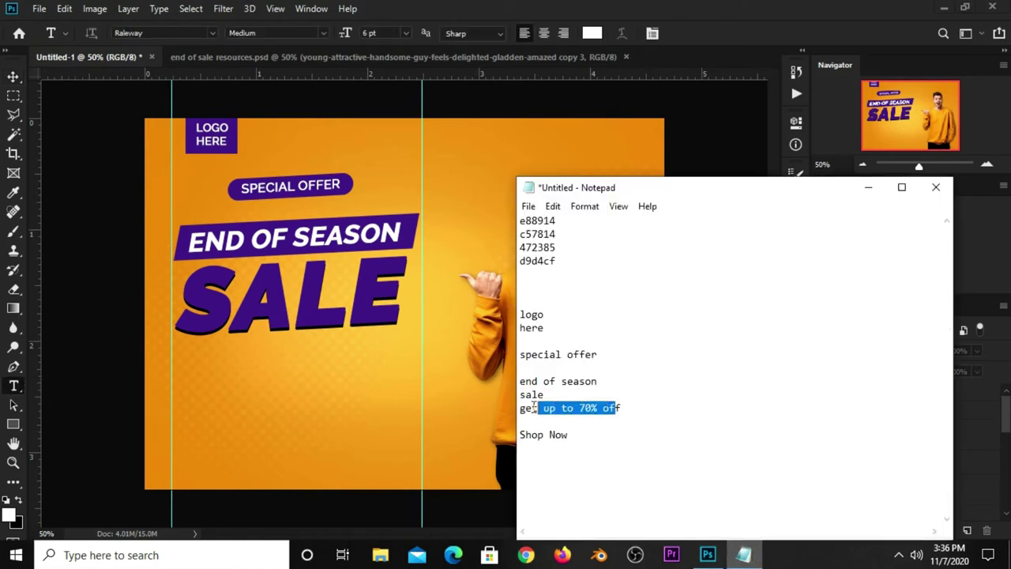
left_click_drag(628, 407, 520, 408)
right_click(554, 409)
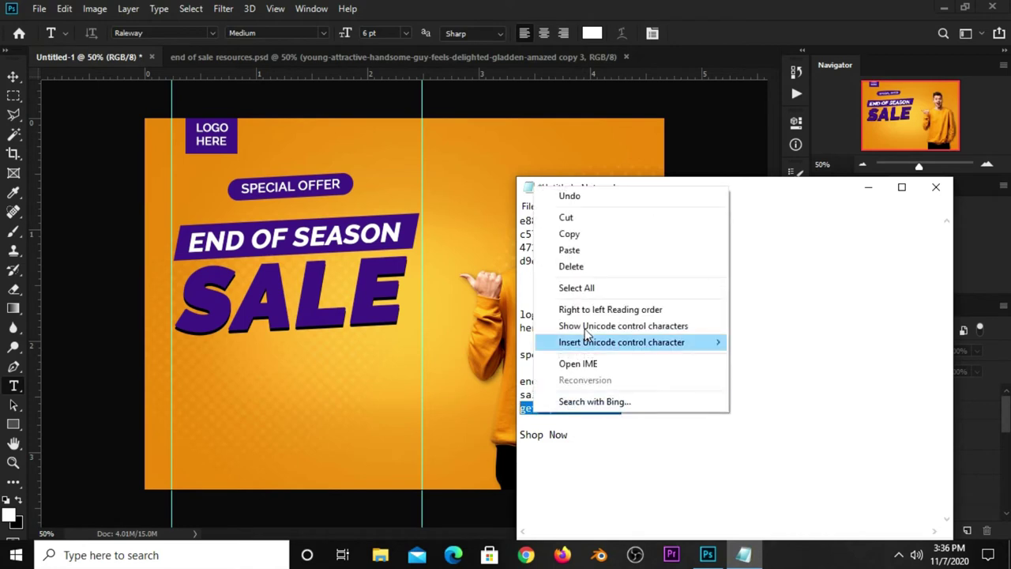
left_click(577, 234)
- Paste the line as new text below SALE and sample SALE's purple for its colour
left_click(717, 64)
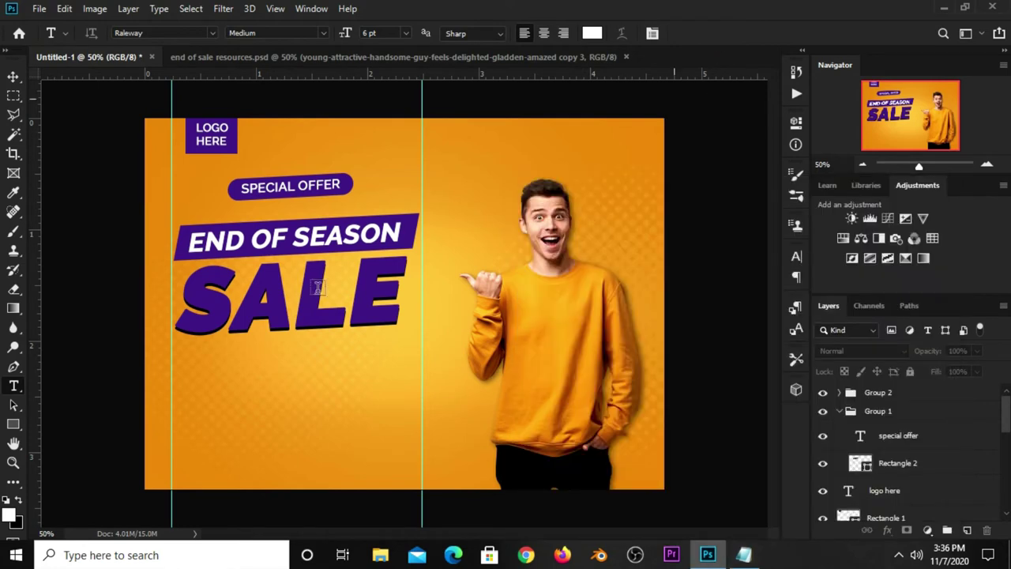
left_click(216, 366)
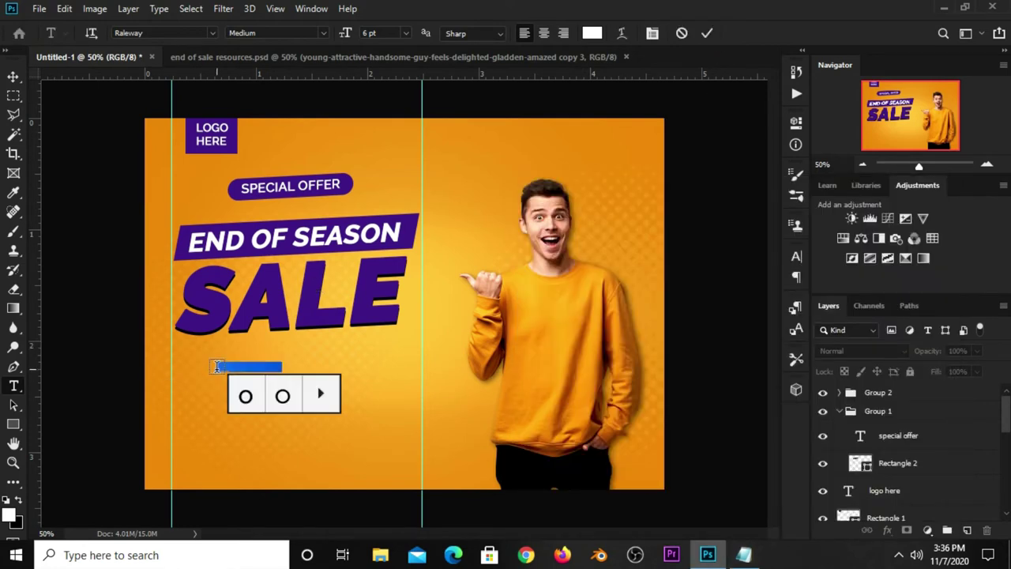
key("ctrl+v")
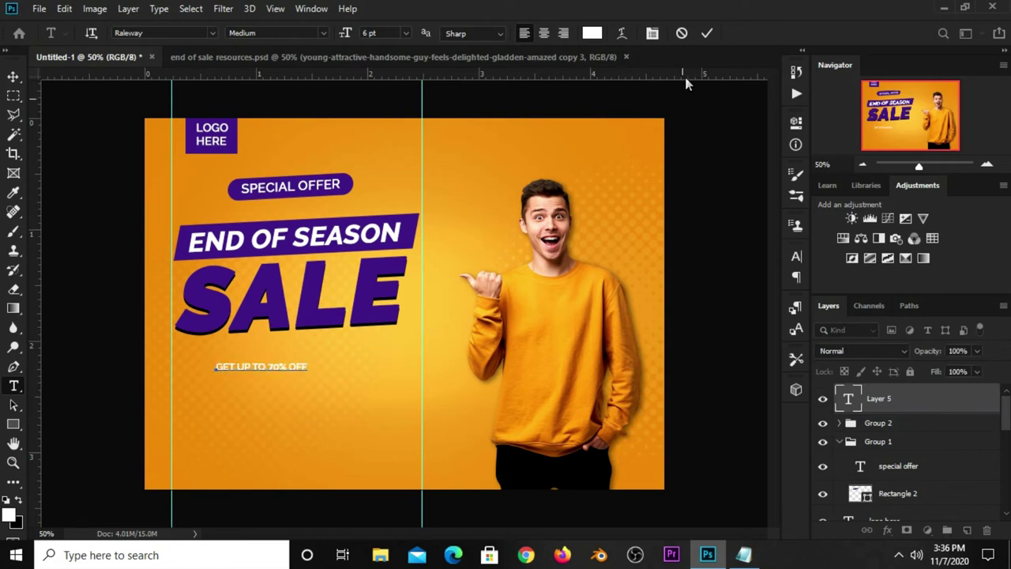
left_click(706, 34)
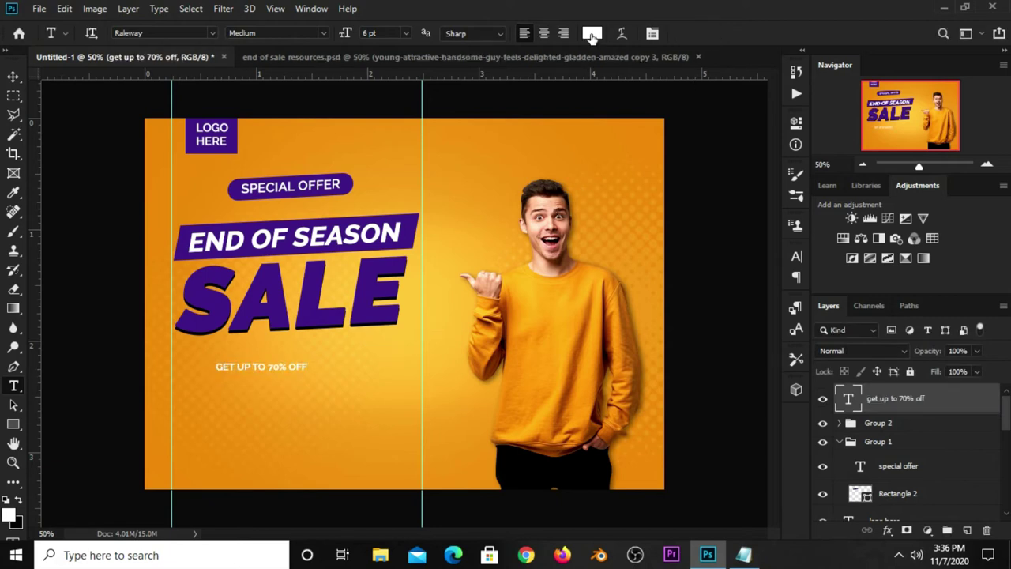
left_click(591, 33)
left_click(359, 272)
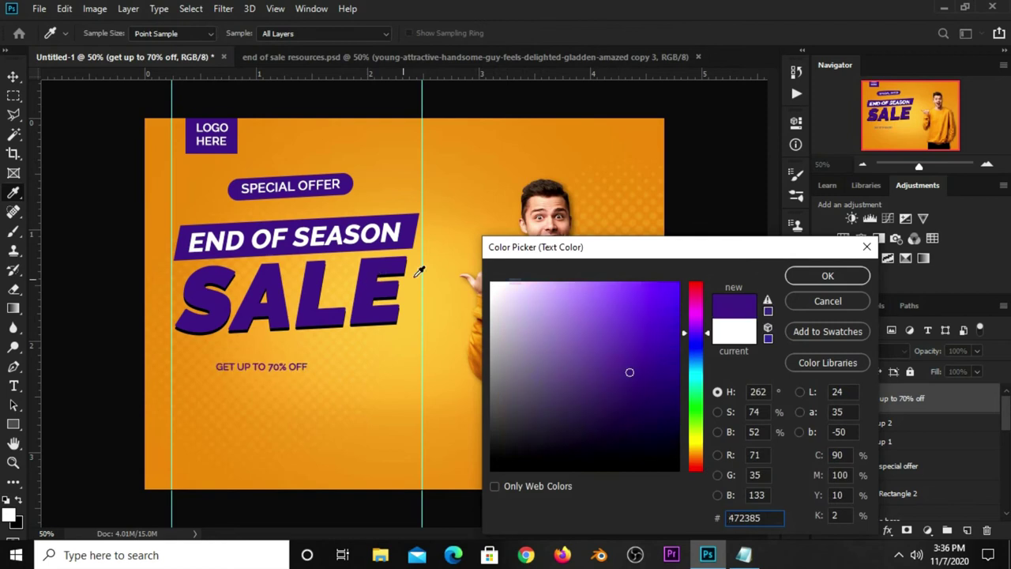
- Make the discount line purple #472385 in Bebas Neue, scaled to about 20.59 pt beneath SALE
left_click(827, 275)
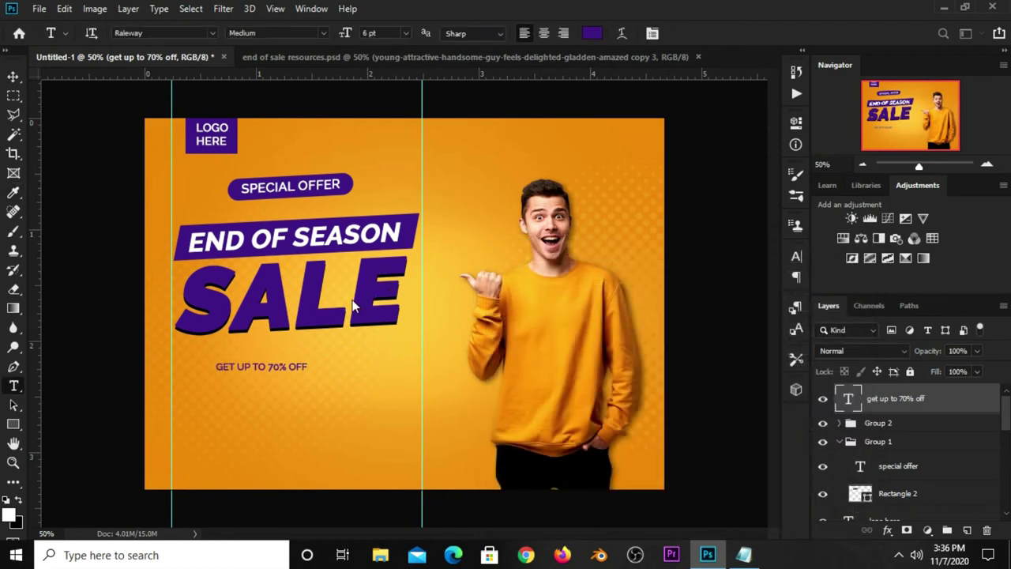
key("v")
left_click(796, 256)
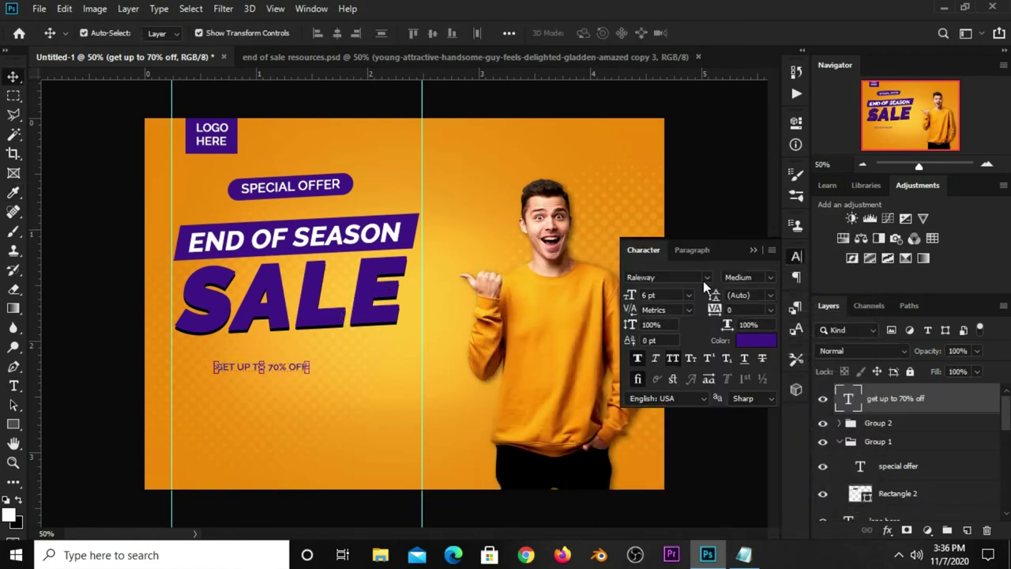
left_click(703, 280)
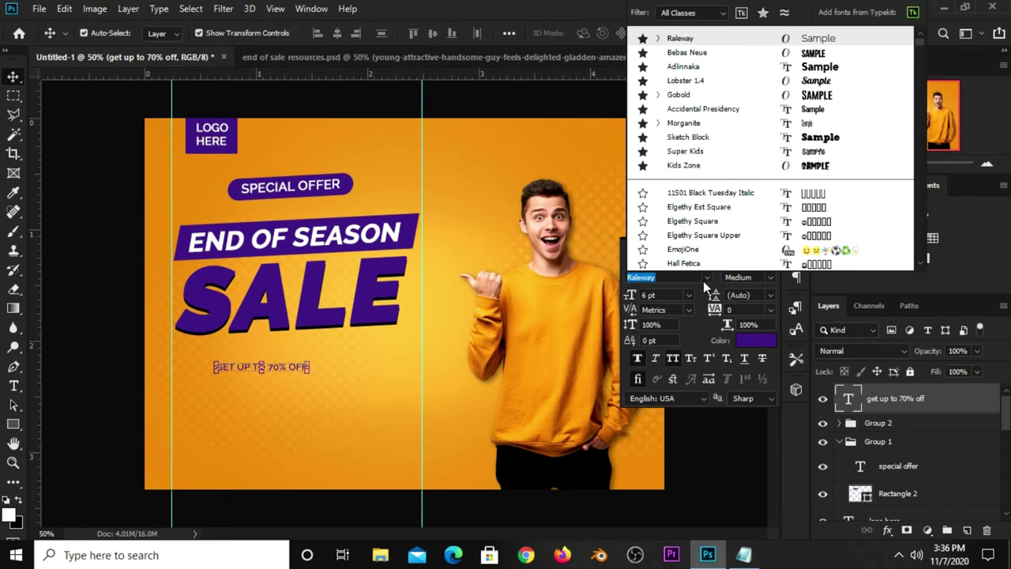
left_click(674, 53)
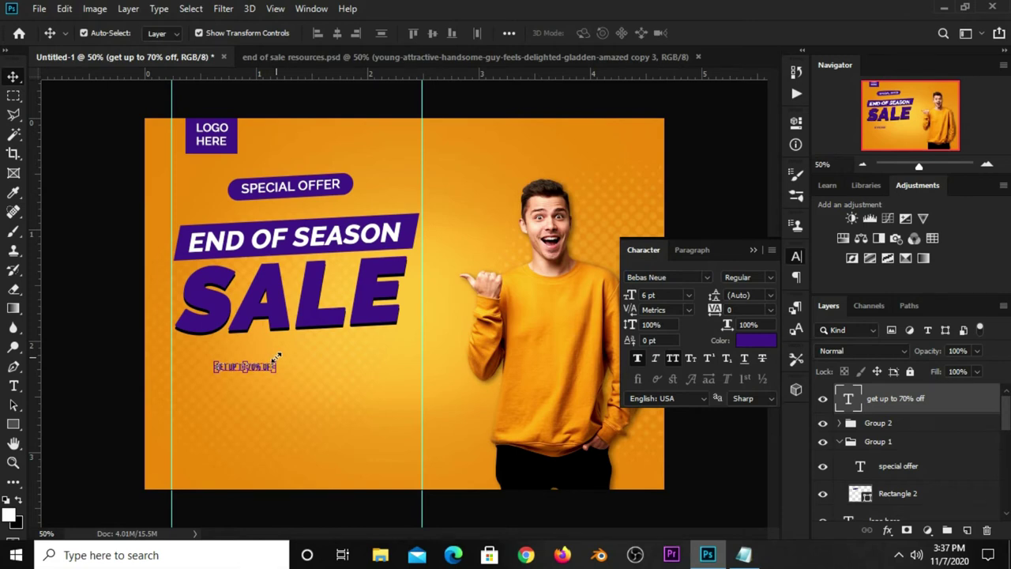
mouse_move(277, 359)
left_mouse_down()
mouse_move(416, 370)
mouse_move(339, 346)
left_mouse_up()
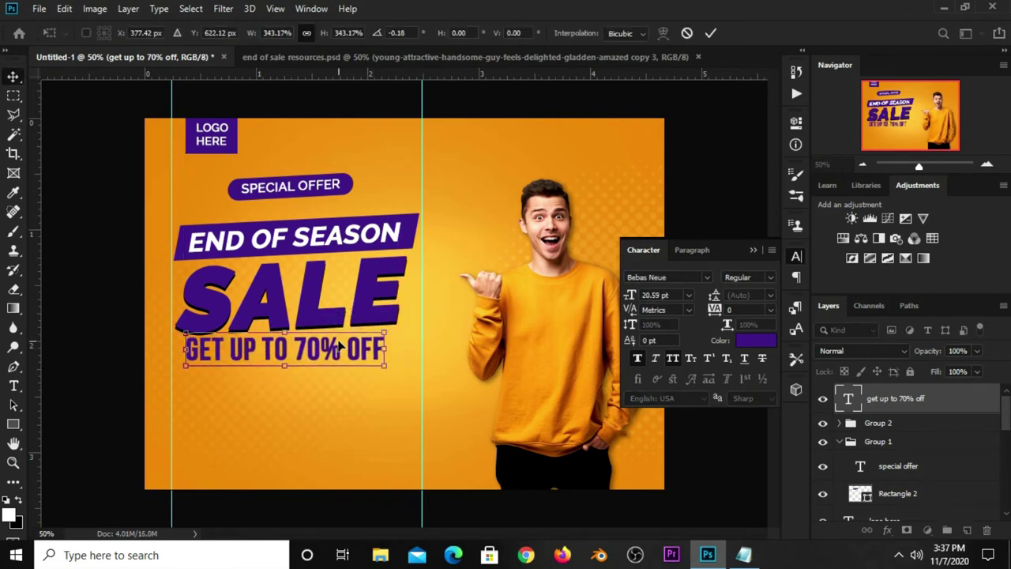
key("Return")
- Add a Drop Shadow to GET UP TO 70% OFF with 4 px distance and 95% opacity
left_click(879, 530)
left_click(809, 496)
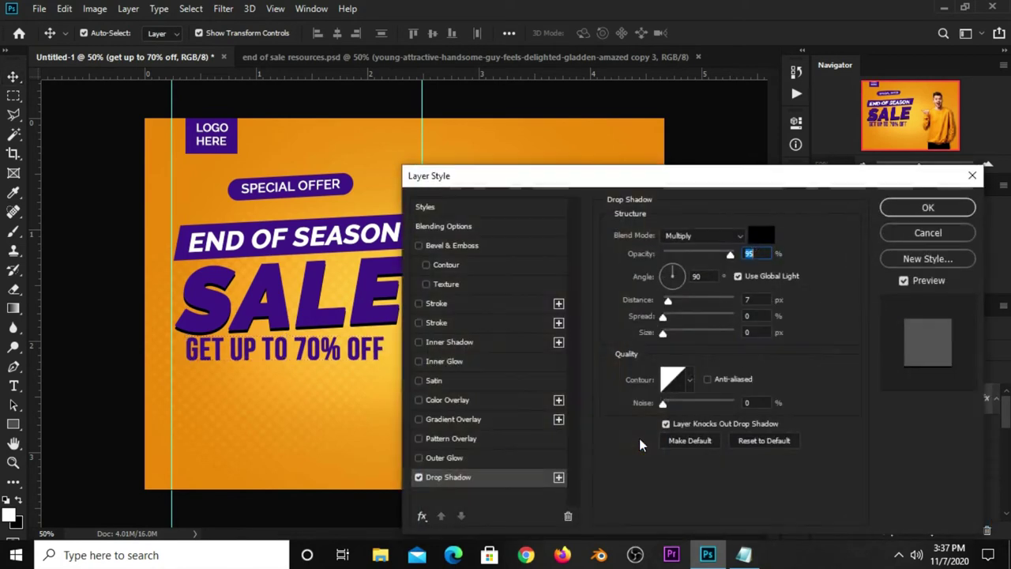
double_click(749, 300)
type("4")
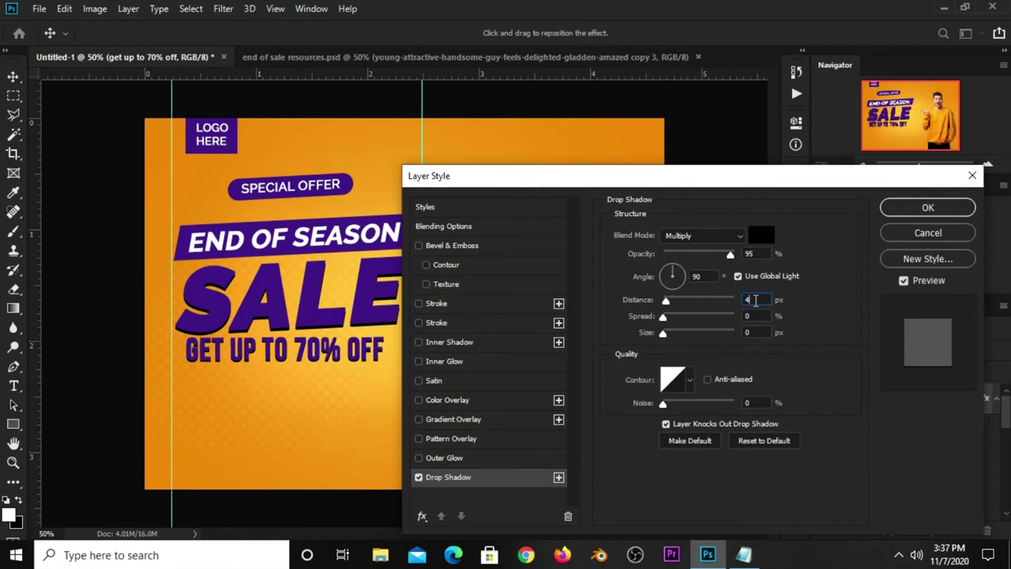
double_click(744, 254)
double_click(754, 318)
left_click(926, 207)
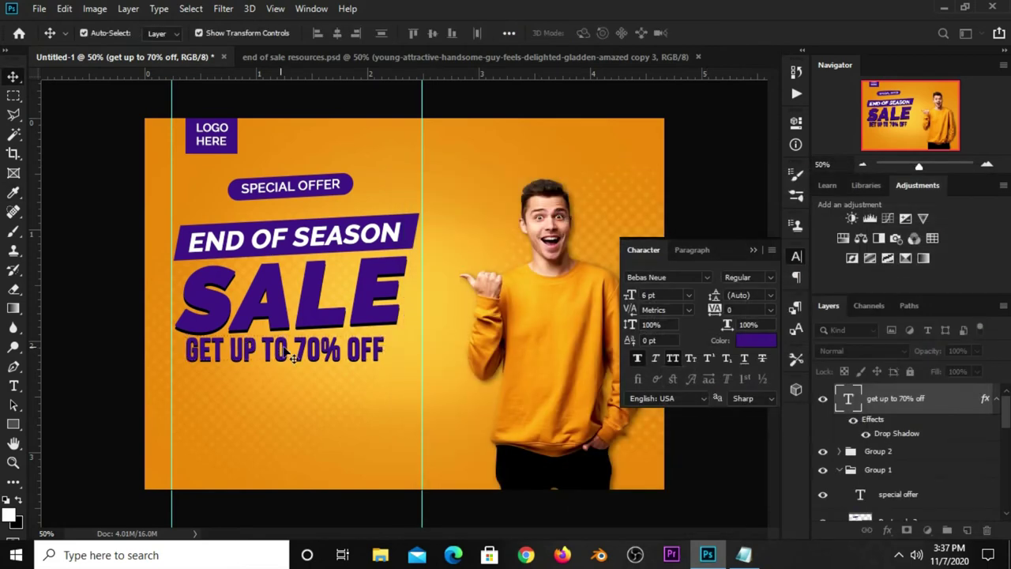
- Skew the GET UP TO 70% OFF line so its right side rises like the headline
left_click_drag(278, 350, 278, 355)
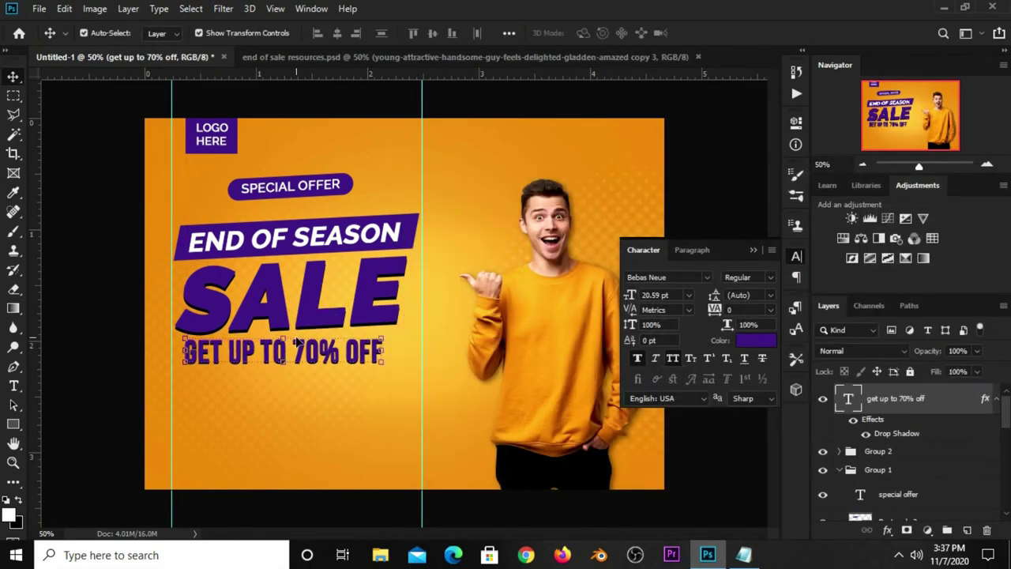
key("ctrl+t")
right_click(320, 360)
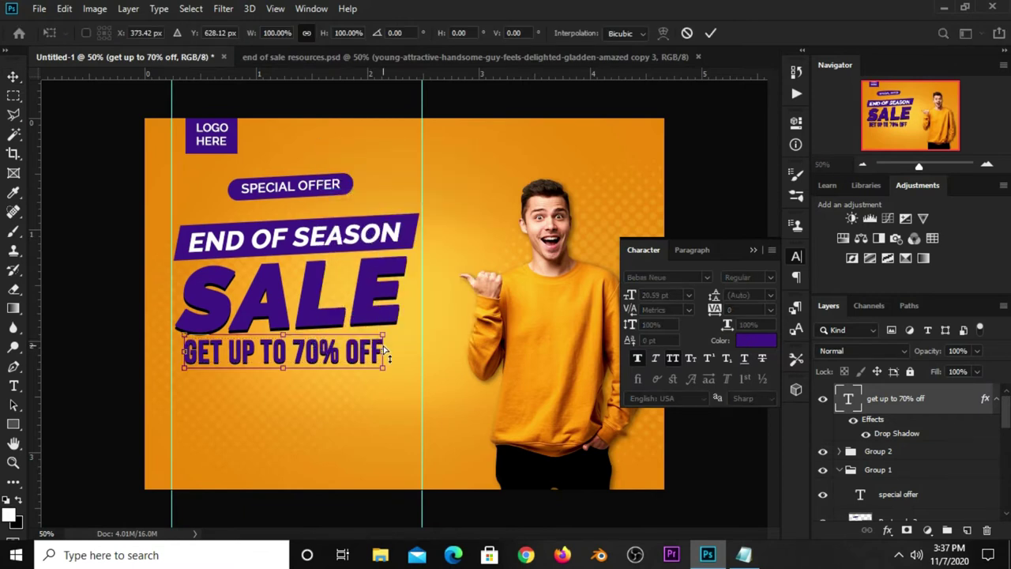
left_click_drag(385, 351, 385, 345)
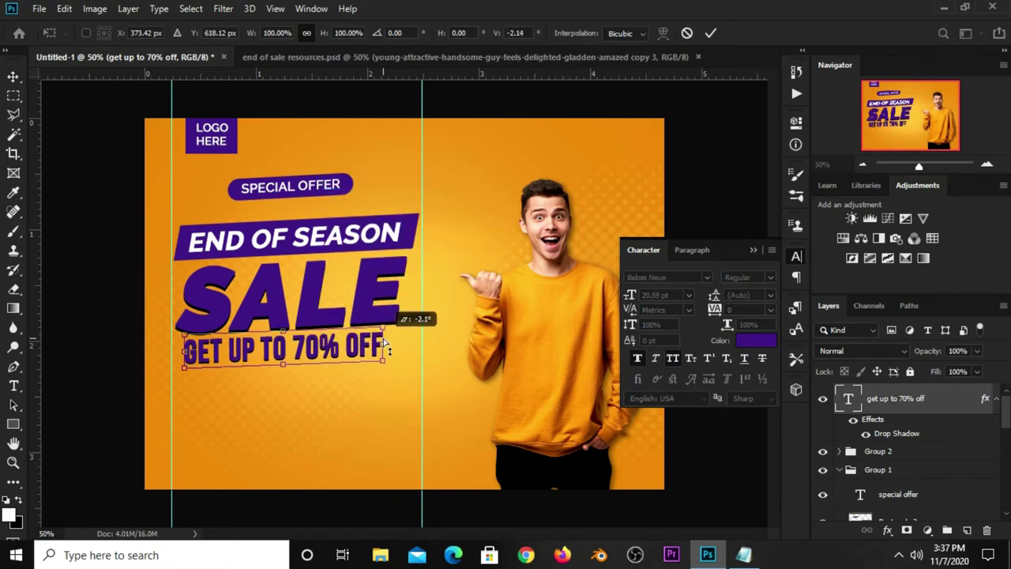
left_click(710, 33)
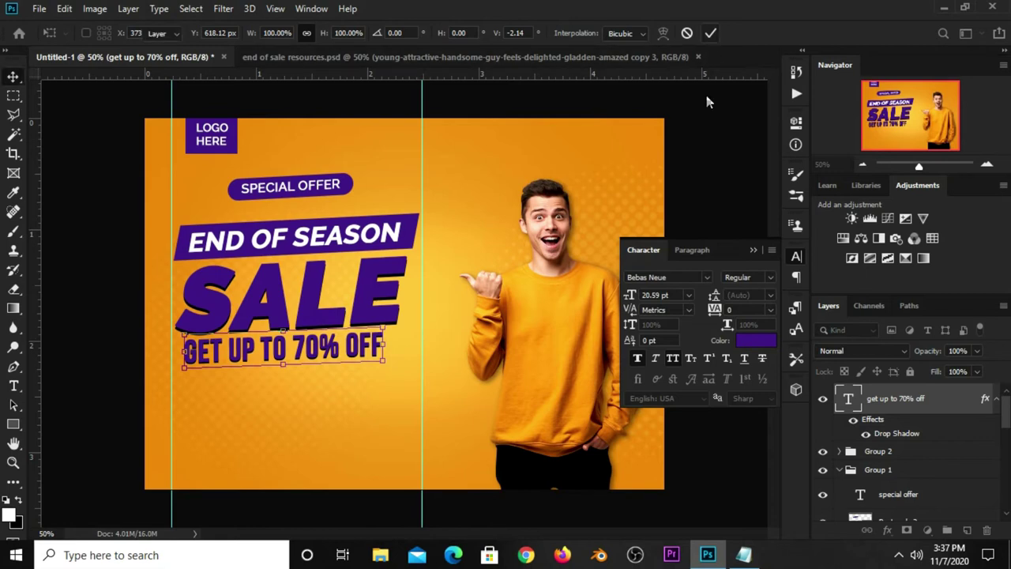
- Enlarge the offer line to about 114%
left_click_drag(281, 359, 272, 364)
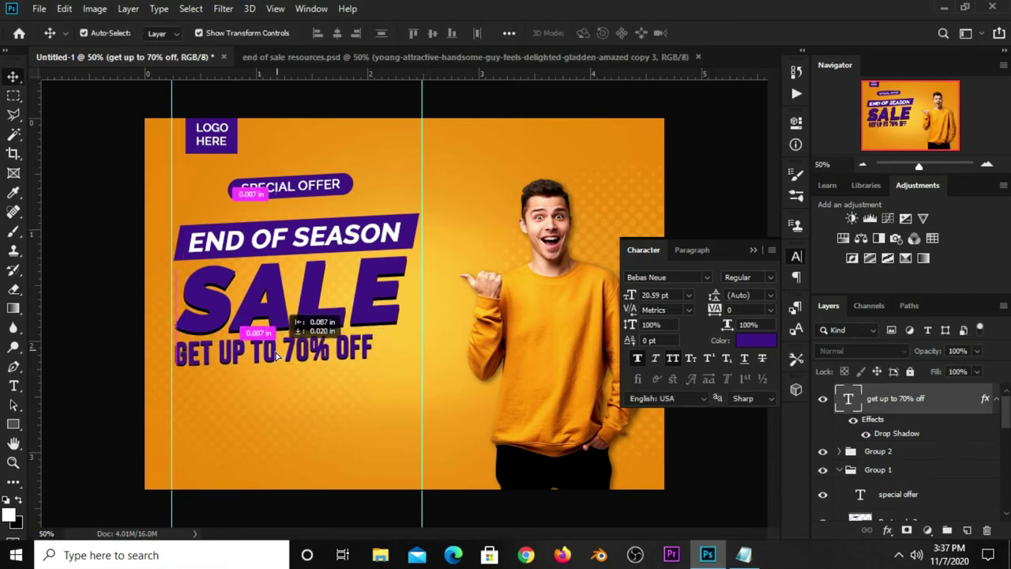
key("ctrl+t")
left_click_drag(370, 337, 401, 324)
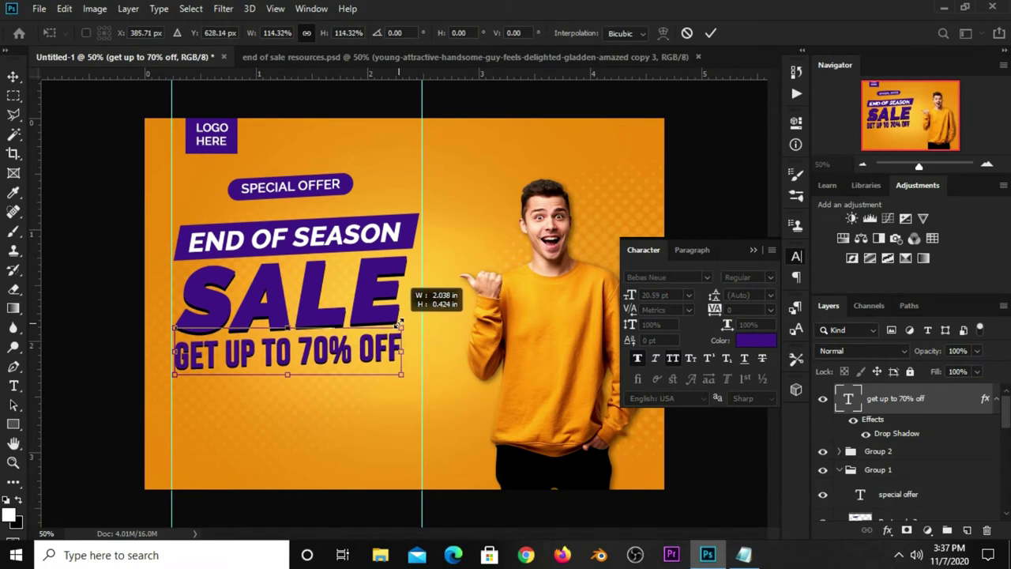
key("Return")
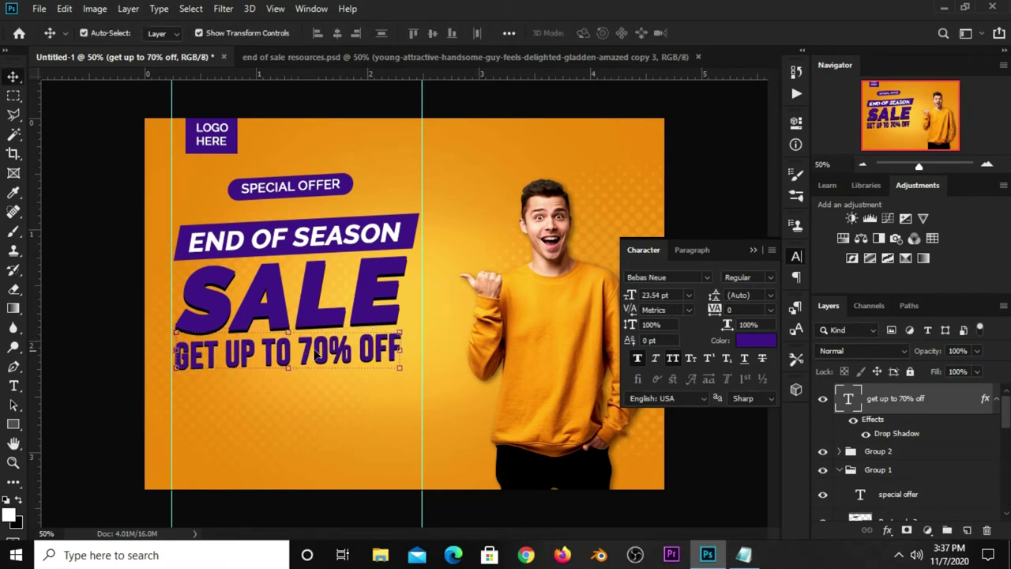
- Resize SALE slightly, then reposition and scale the offer line to about 102% beneath it
left_click(377, 319)
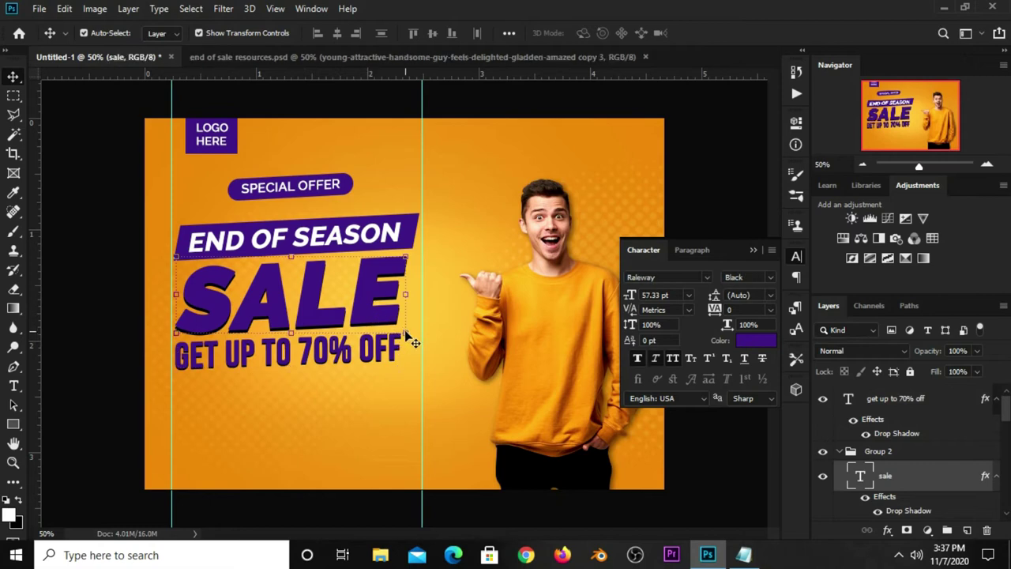
key("ctrl+t")
left_click_drag(410, 357, 411, 335)
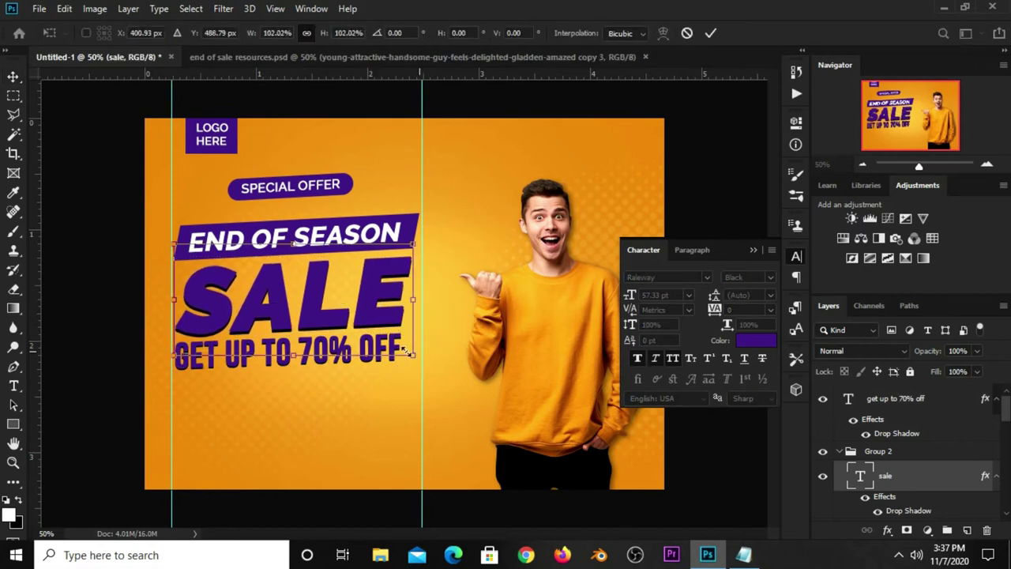
type("400")
key("Return")
left_click_drag(246, 356, 256, 360)
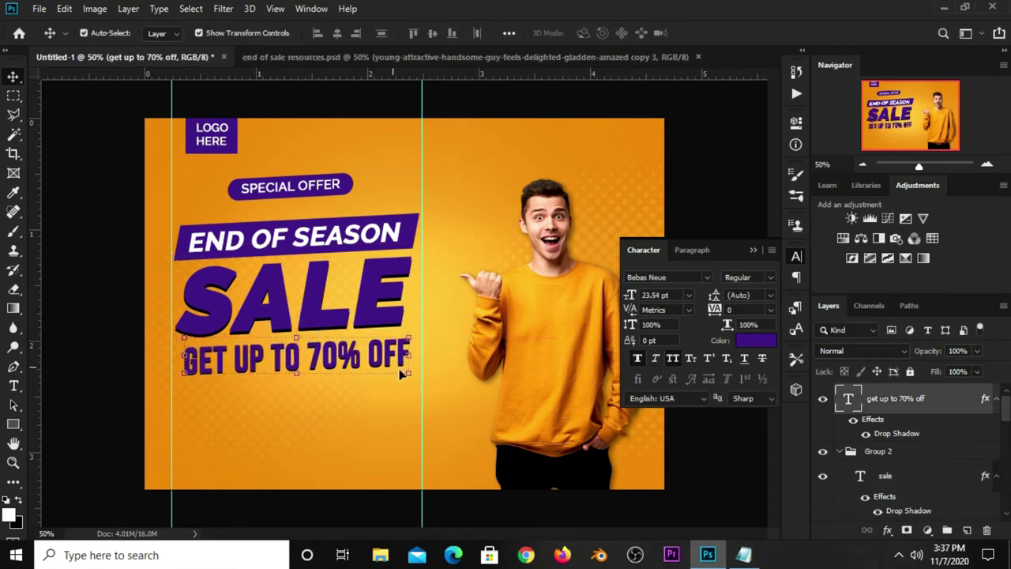
mouse_move(407, 373)
left_mouse_down()
mouse_move(415, 381)
mouse_move(370, 353)
mouse_move(404, 368)
left_mouse_up()
key("Return")
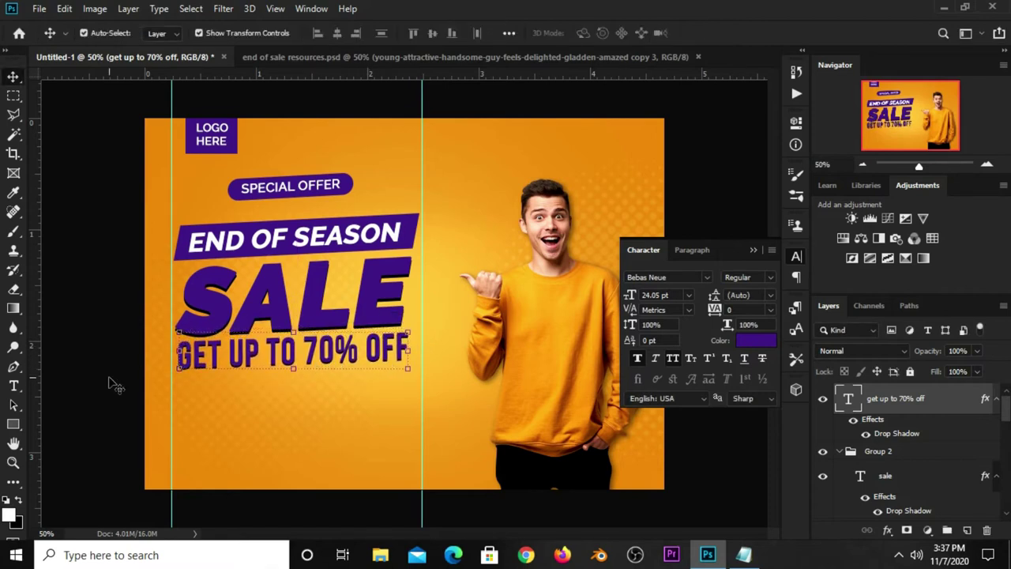
left_click(109, 383)
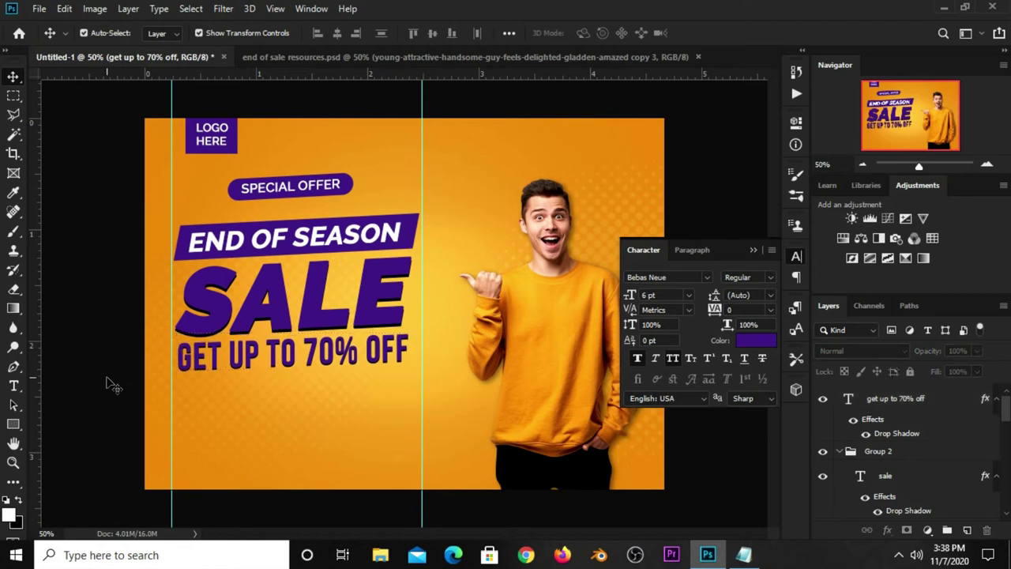
- Draw a rectangle below the offer line with purple #472385 fill and 29 px corner radius
left_click_drag(11, 422, 62, 422)
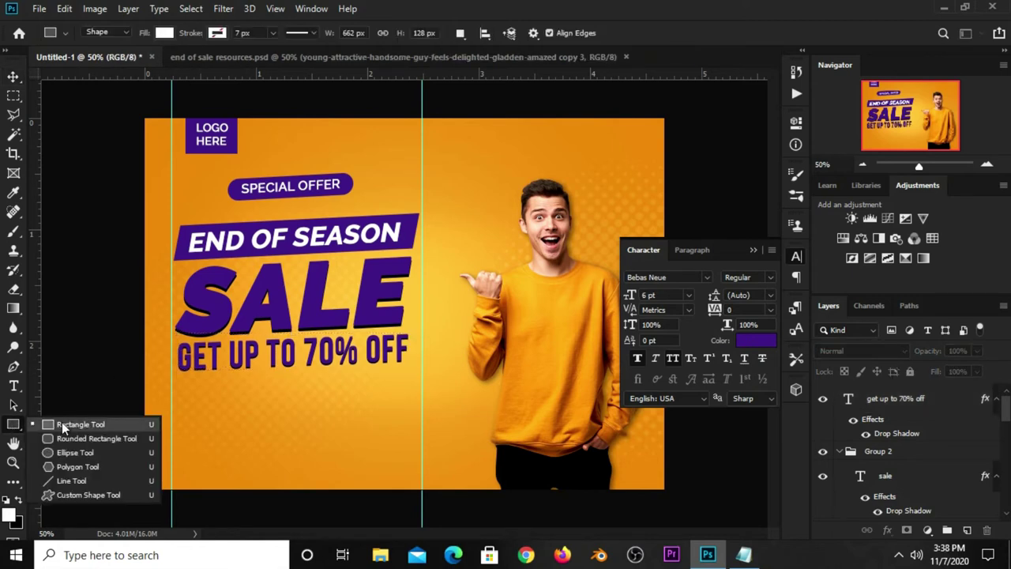
left_click_drag(264, 397, 343, 417)
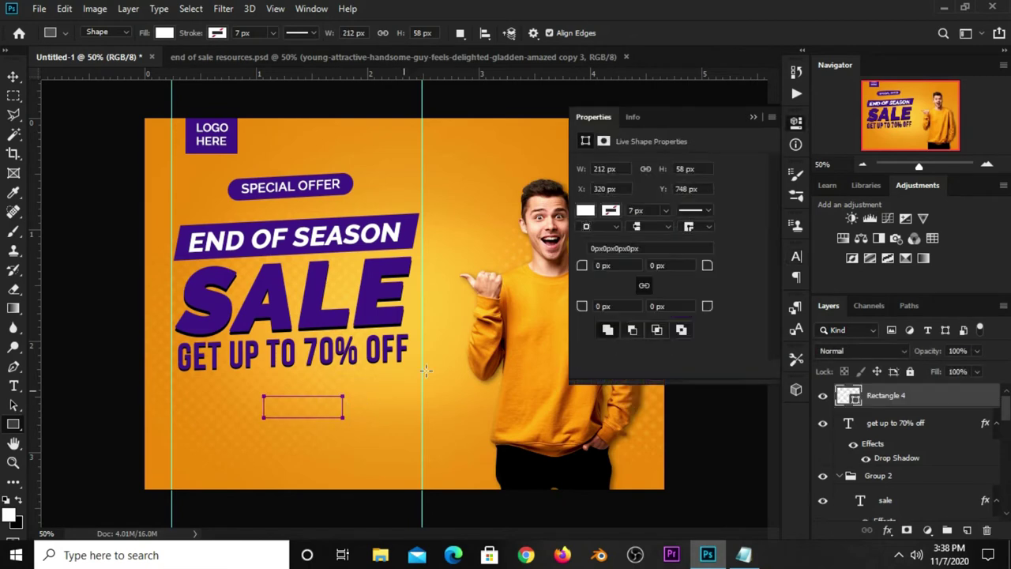
left_click(585, 210)
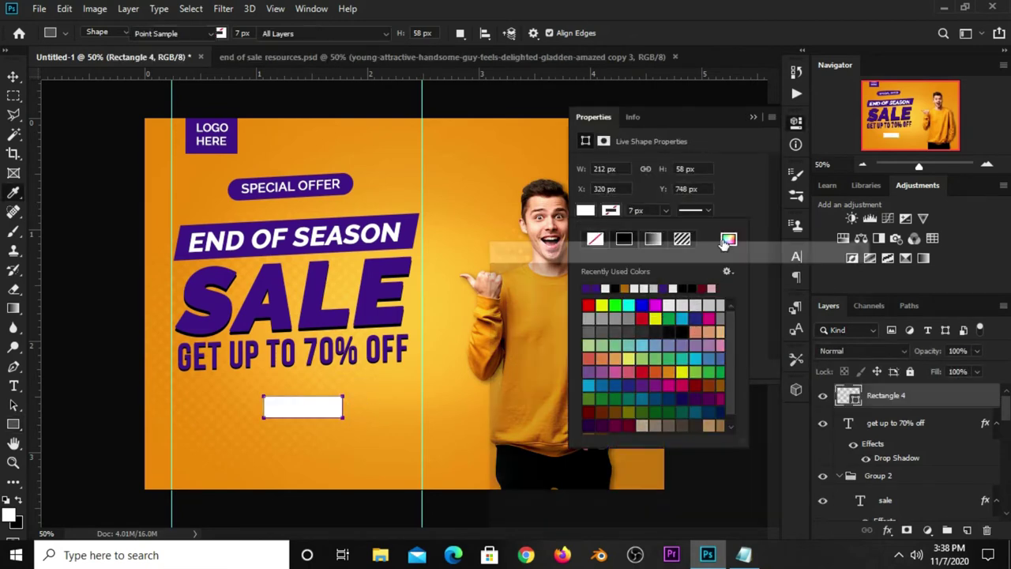
left_click(727, 239)
left_click(416, 219)
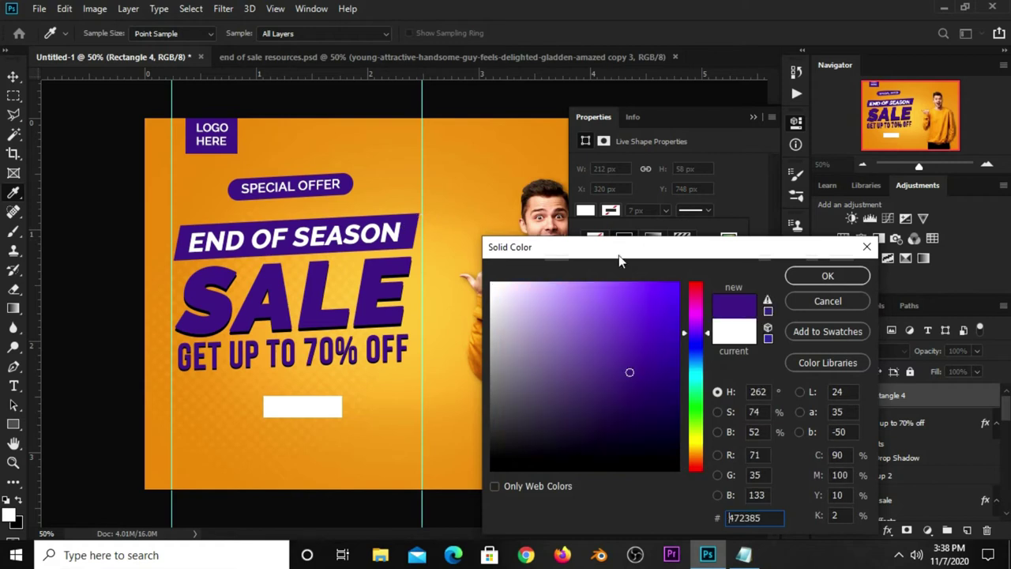
left_click(827, 276)
left_click_drag(707, 265, 735, 266)
left_click(669, 191)
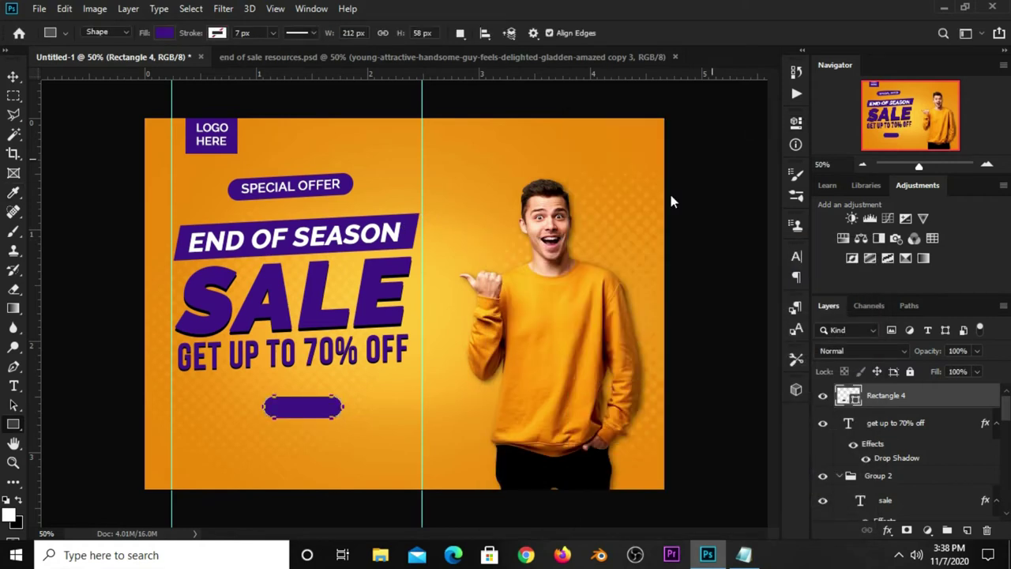
- Widen the purple pill shape to about 114%
key("v")
left_click_drag(342, 407, 353, 407)
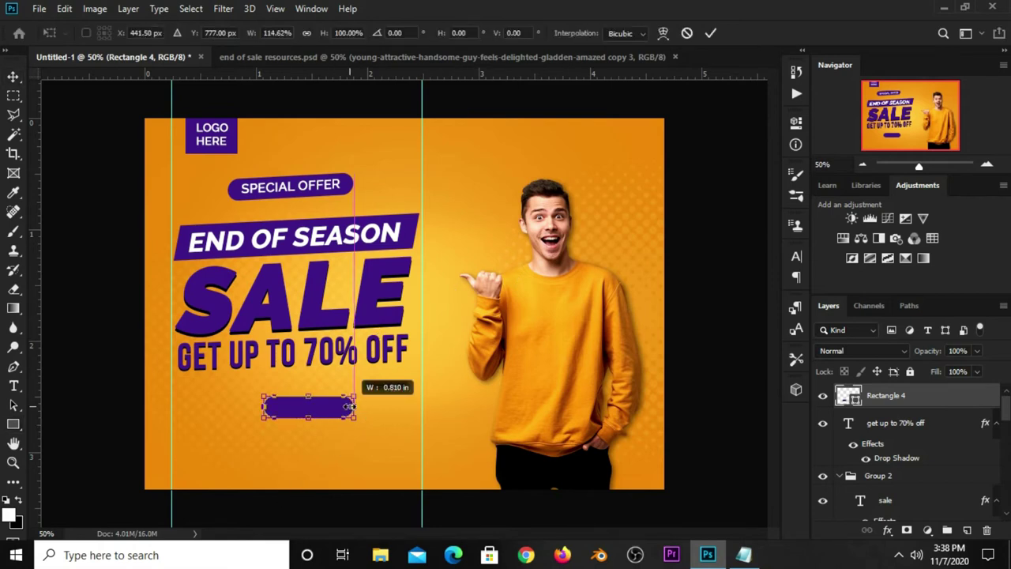
key("Return")
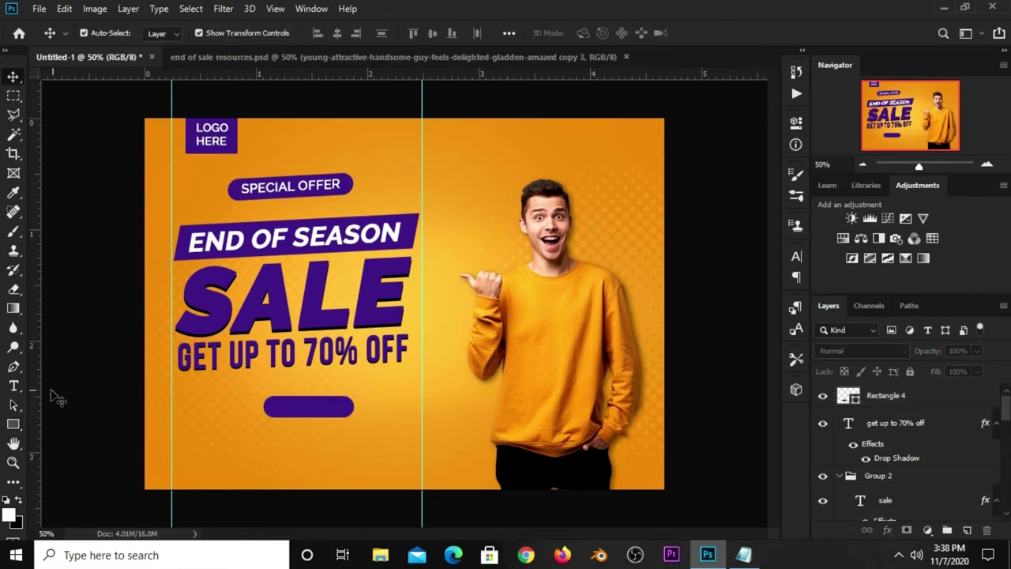
- Duplicate LOGO HERE onto the purple button and stack its layer above Rectangle 4
left_click(14, 386)
left_click(86, 387)
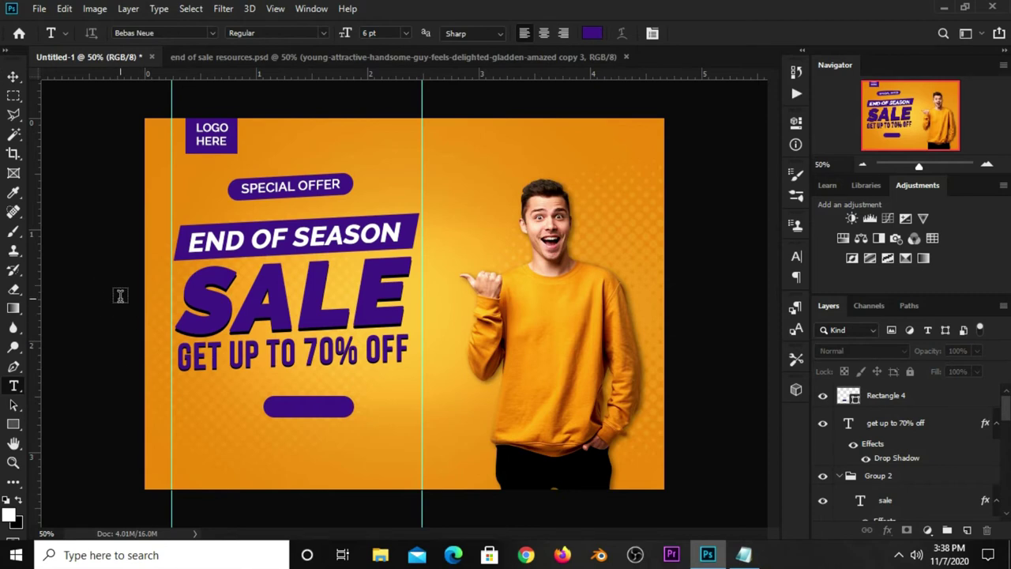
left_click(13, 76)
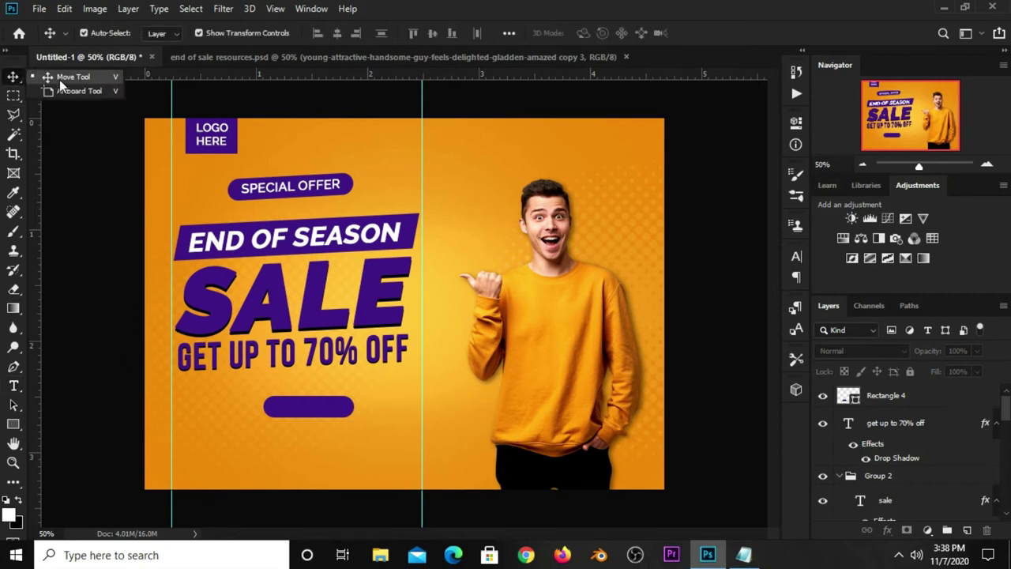
left_click(212, 132)
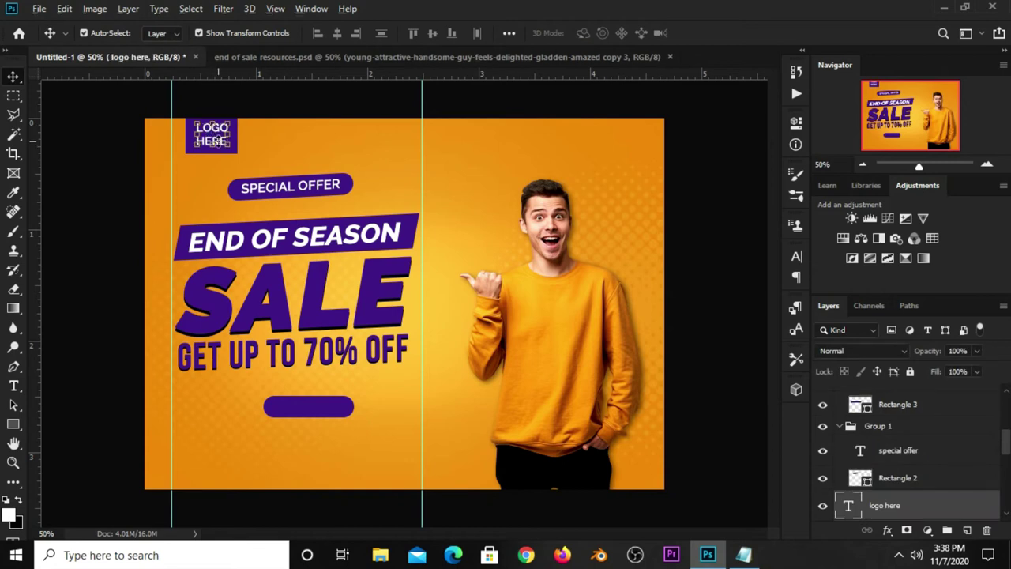
left_click_drag(213, 140, 308, 442)
left_click_drag(920, 483, 923, 371)
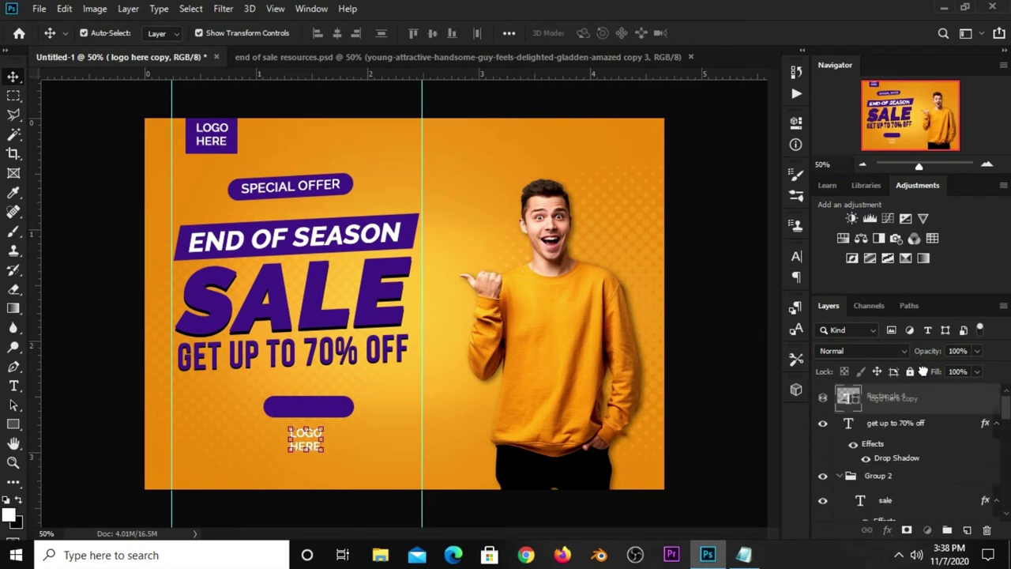
left_click_drag(918, 379, 918, 385)
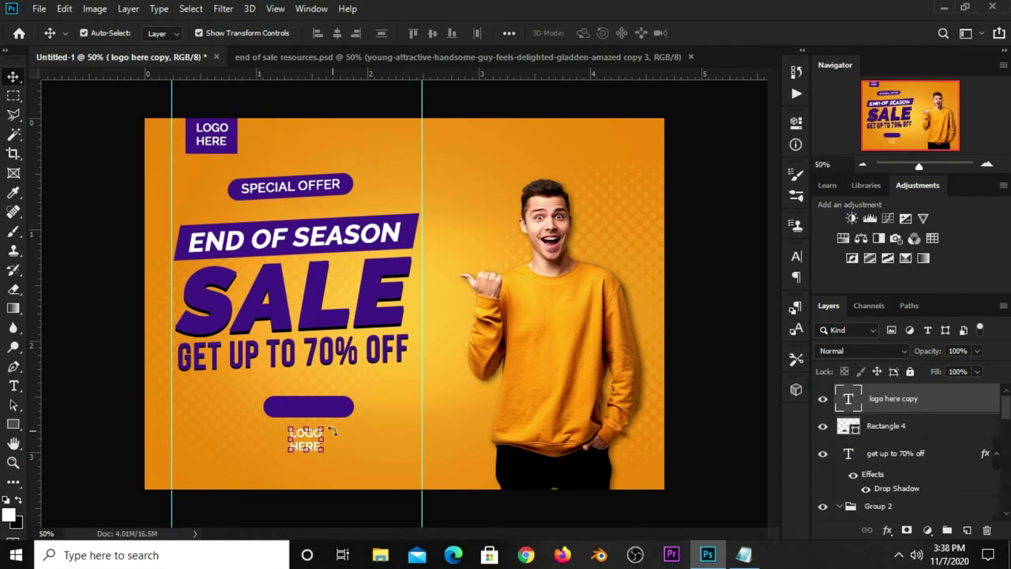
- Copy the 'Shop Now' wording from the Notepad banner copy
left_click(744, 554)
left_click(577, 444)
left_click_drag(577, 444, 522, 436)
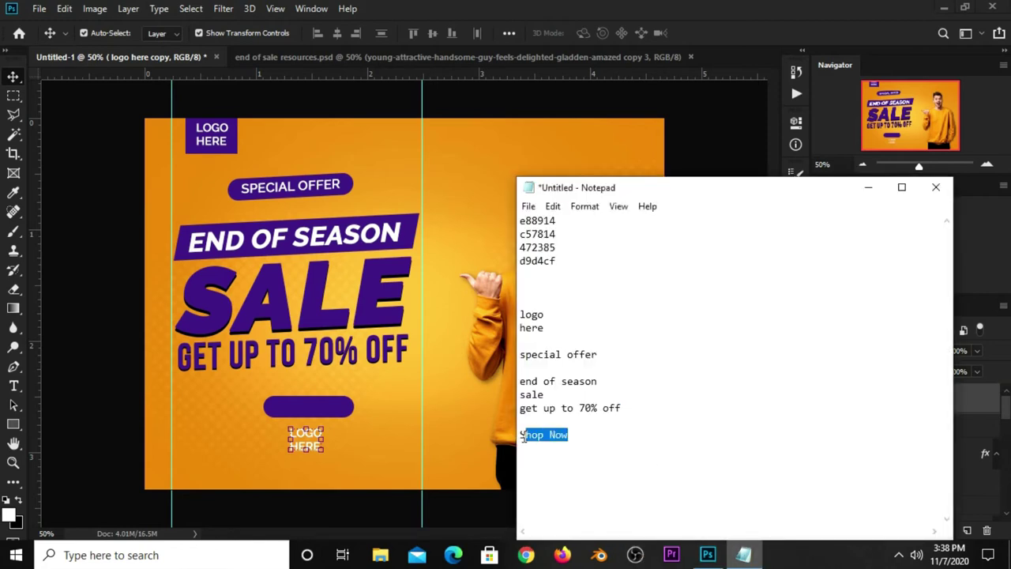
right_click(521, 436)
left_click(583, 259)
key("alt+Tab")
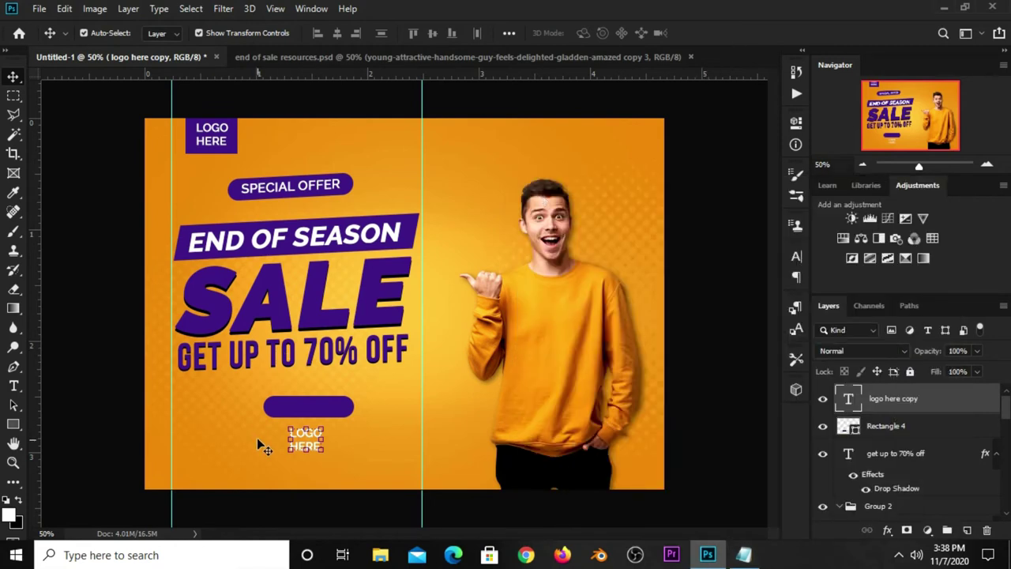
- Replace the duplicated label's text with SHOP NOW
left_click(14, 385)
right_click(14, 391)
left_click(68, 387)
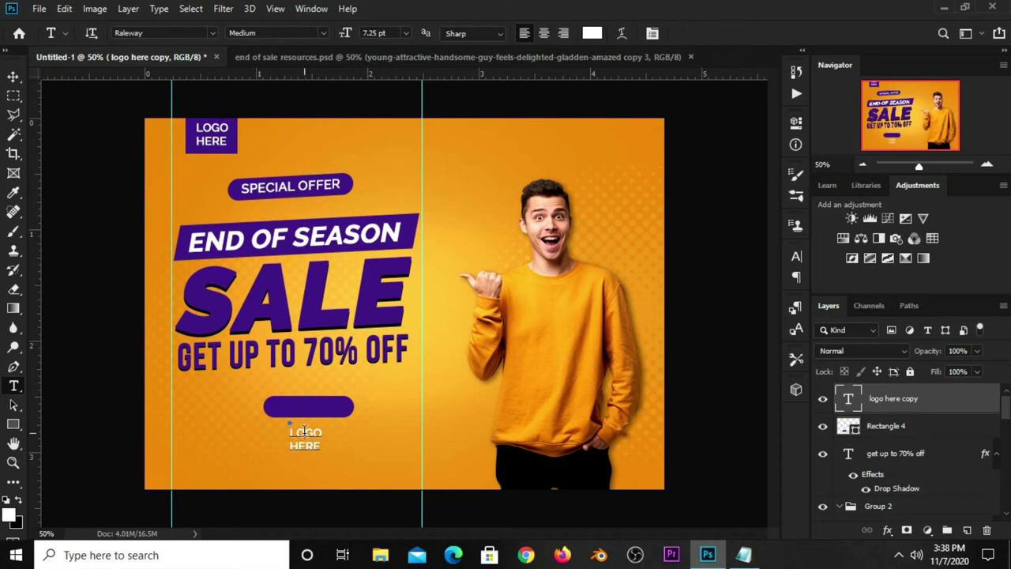
left_click(304, 431)
scroll(308, 446, "up", 1)
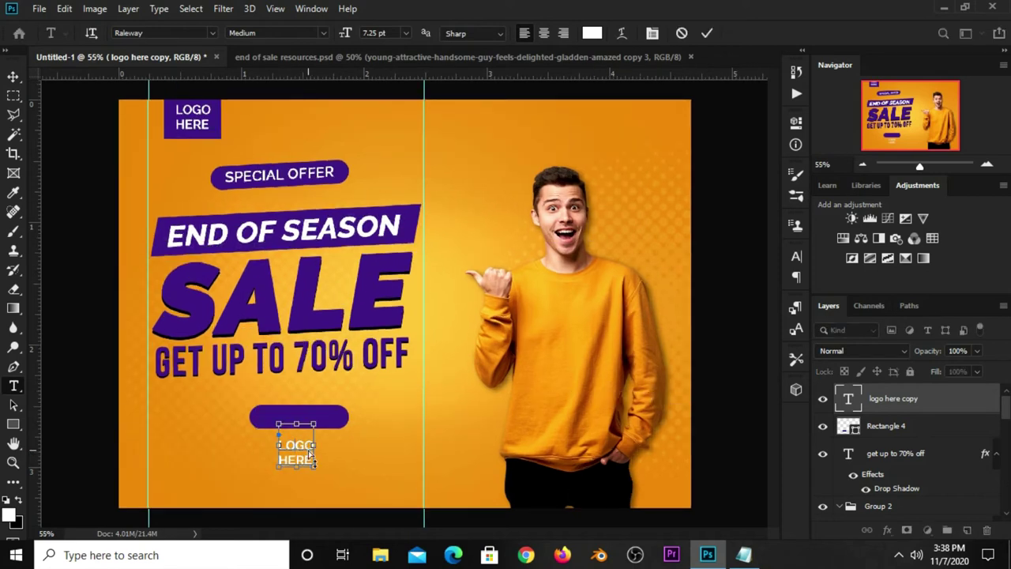
type("SHOP NOW")
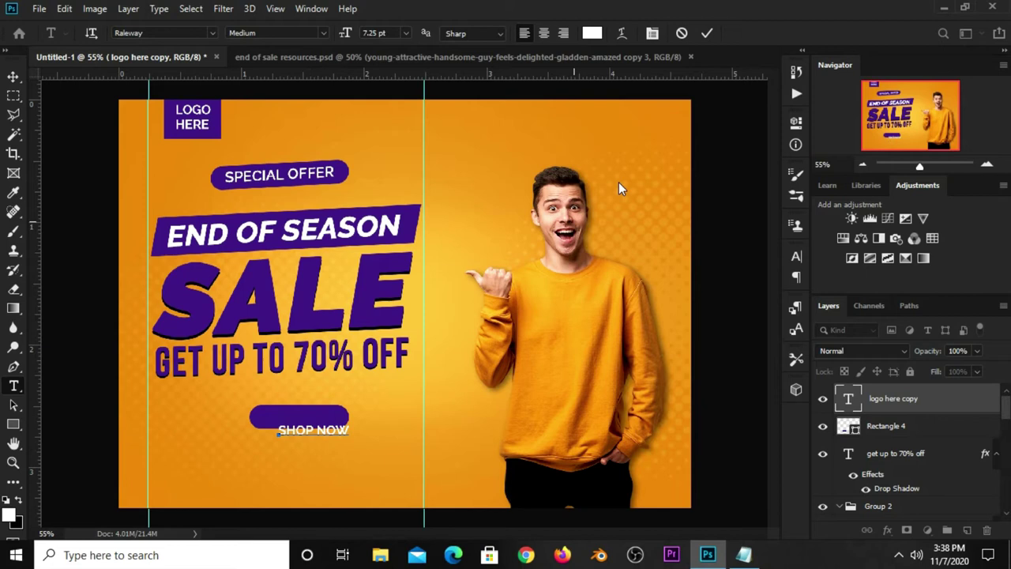
- Set the button label to SemiBold with All Caps off so it reads Shop Now
left_click(707, 34)
key("v")
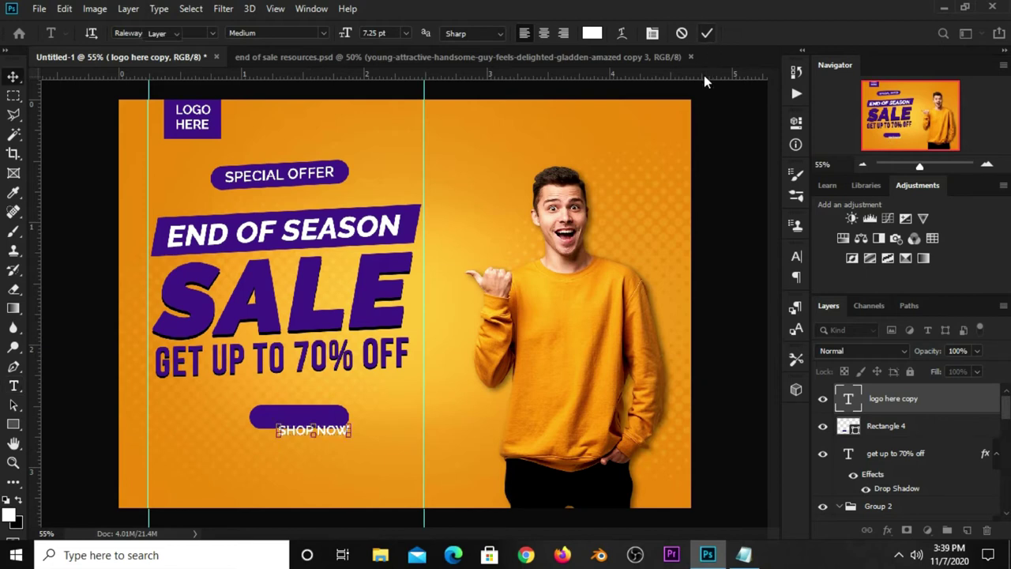
left_click(796, 256)
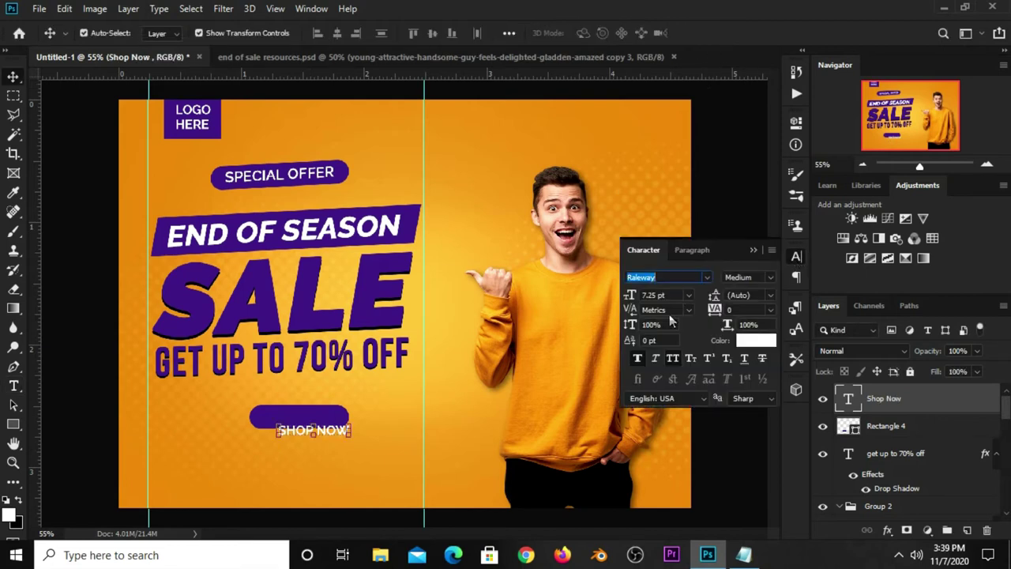
left_click(672, 360)
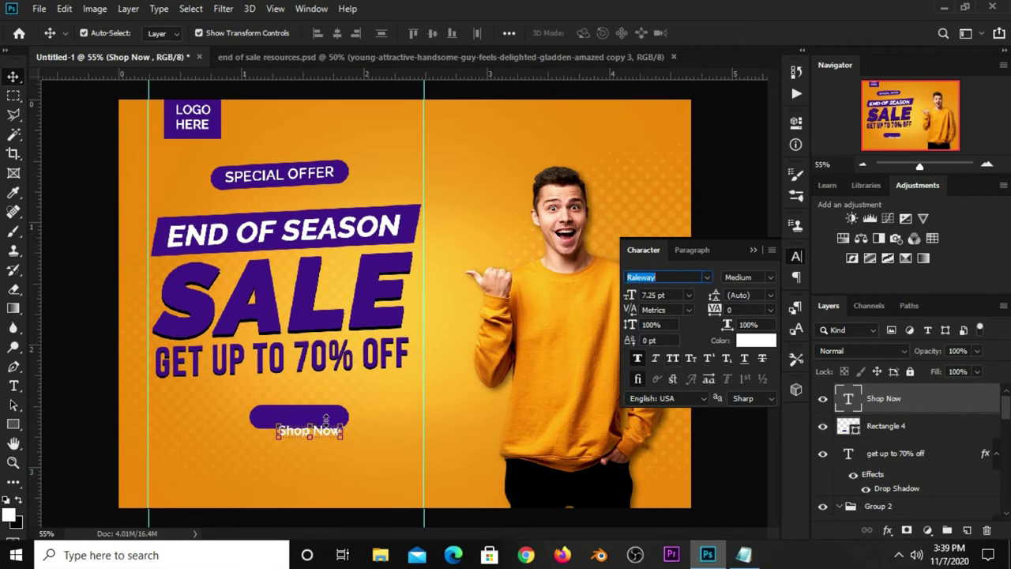
left_click(770, 277)
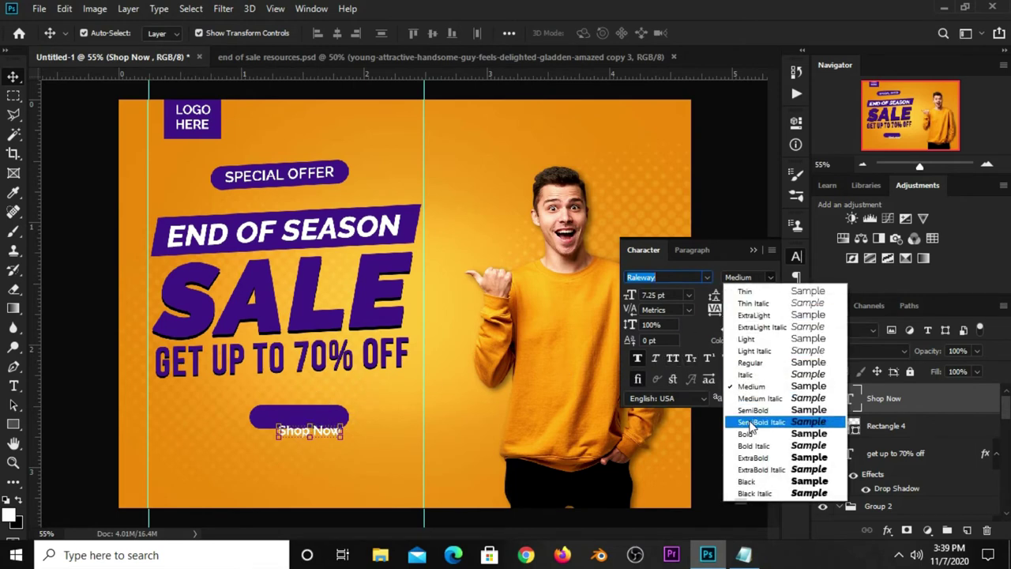
left_click(752, 410)
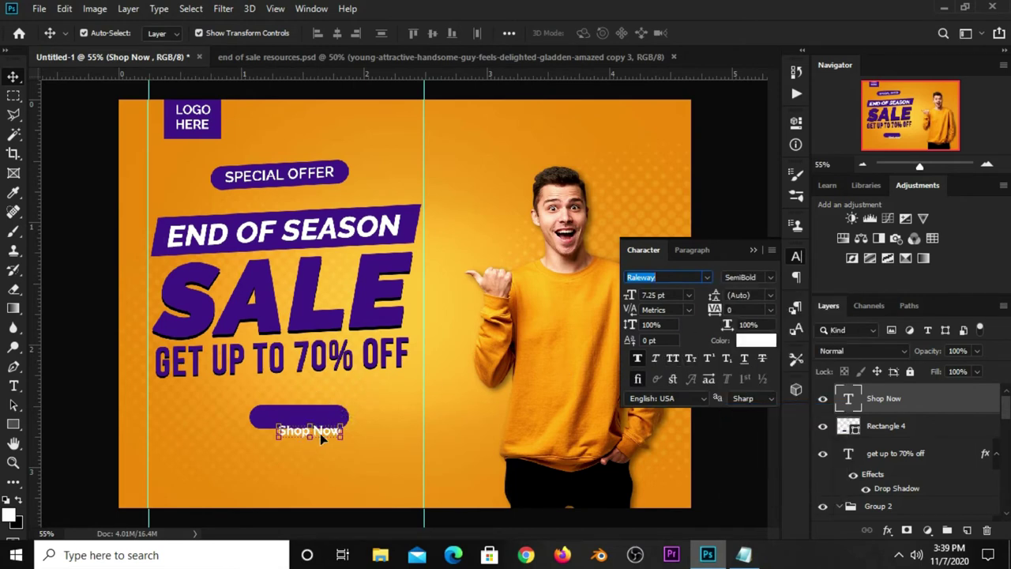
key("ctrl+shift+k")
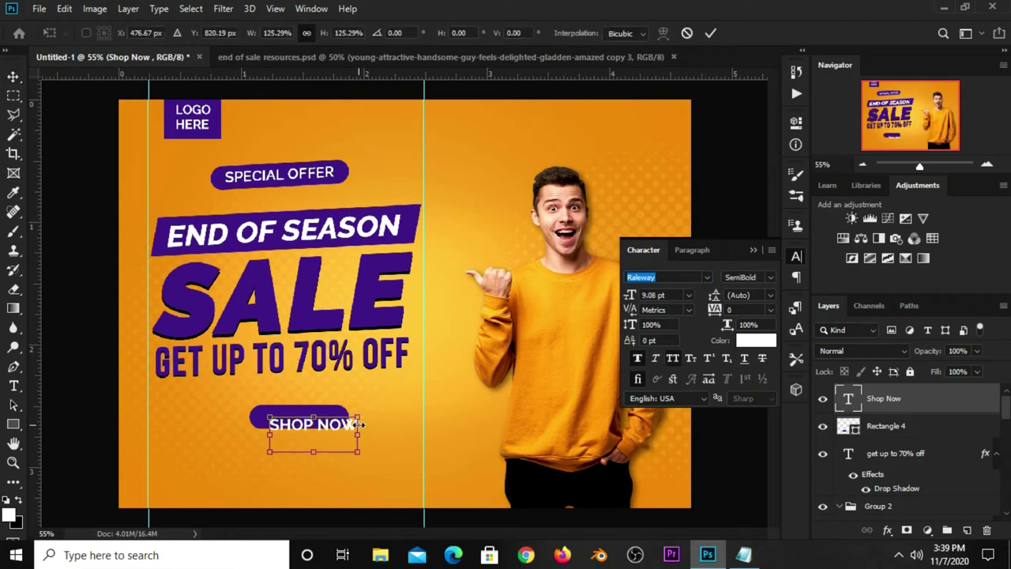
key("Return")
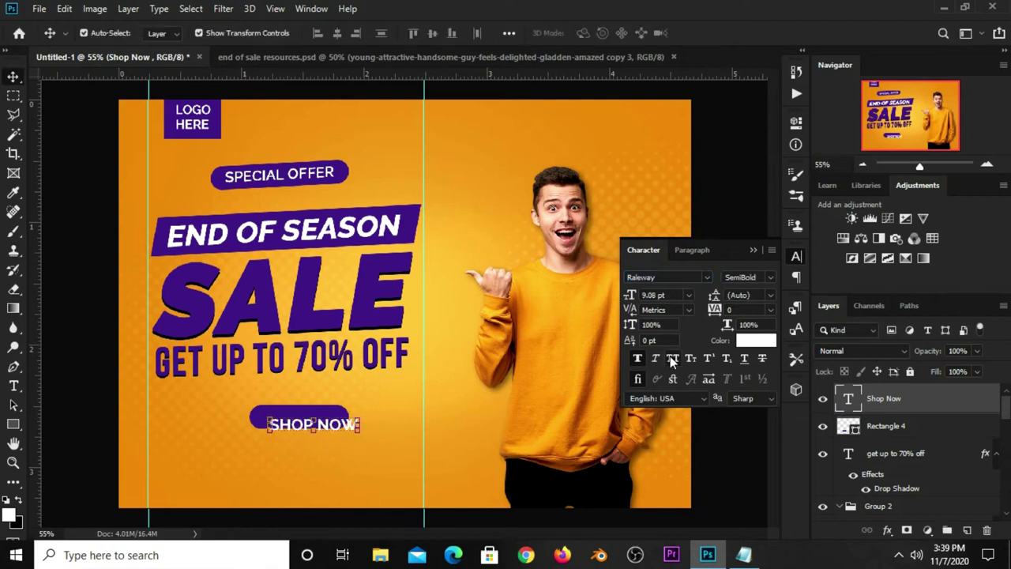
left_click(672, 359)
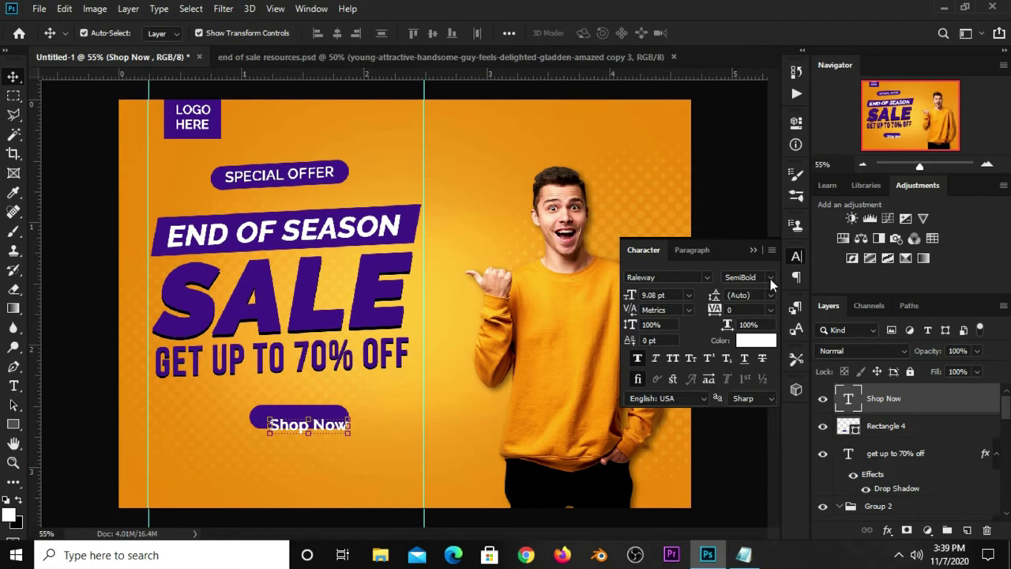
left_click(657, 299)
- Move the Shop Now label onto the purple button and shrink it to fit
left_click_drag(332, 430, 337, 440)
key("Return")
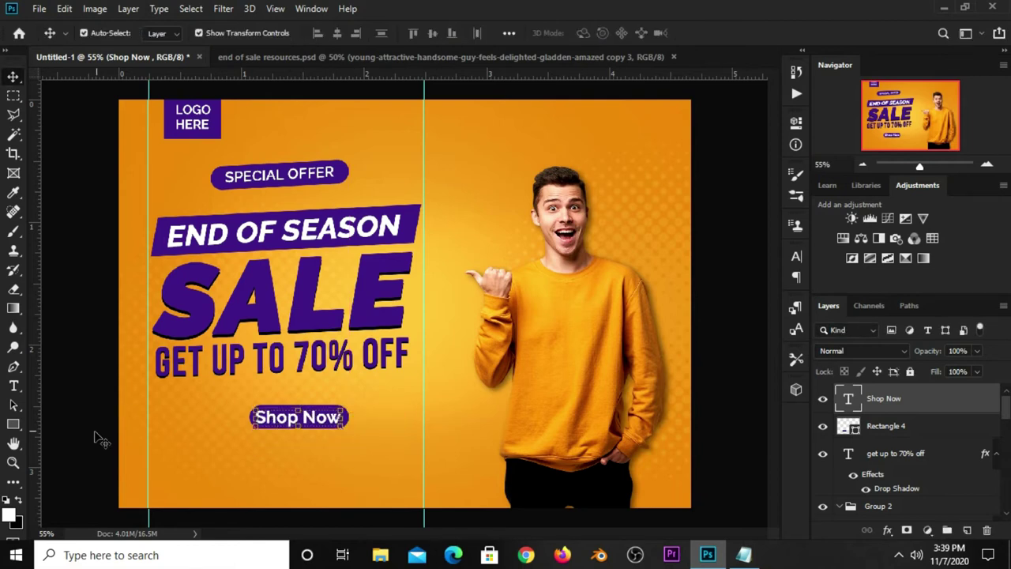
left_click(309, 434)
left_click(261, 418)
key("ctrl+t")
left_click_drag(255, 448, 262, 445)
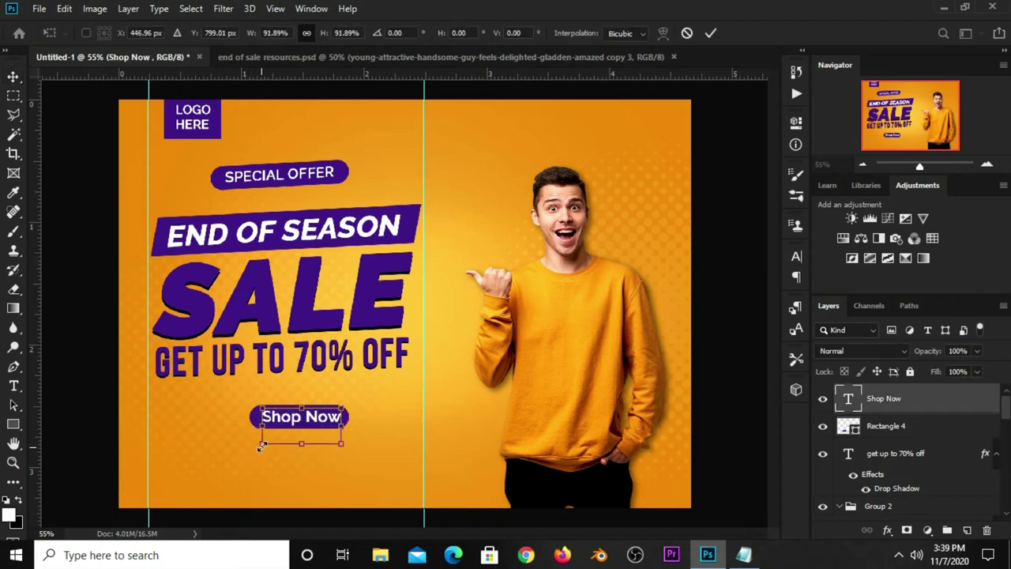
type("446")
key("Return")
- Align the Shop Now label's horizontal and vertical centres with Rectangle 4
left_click(361, 420)
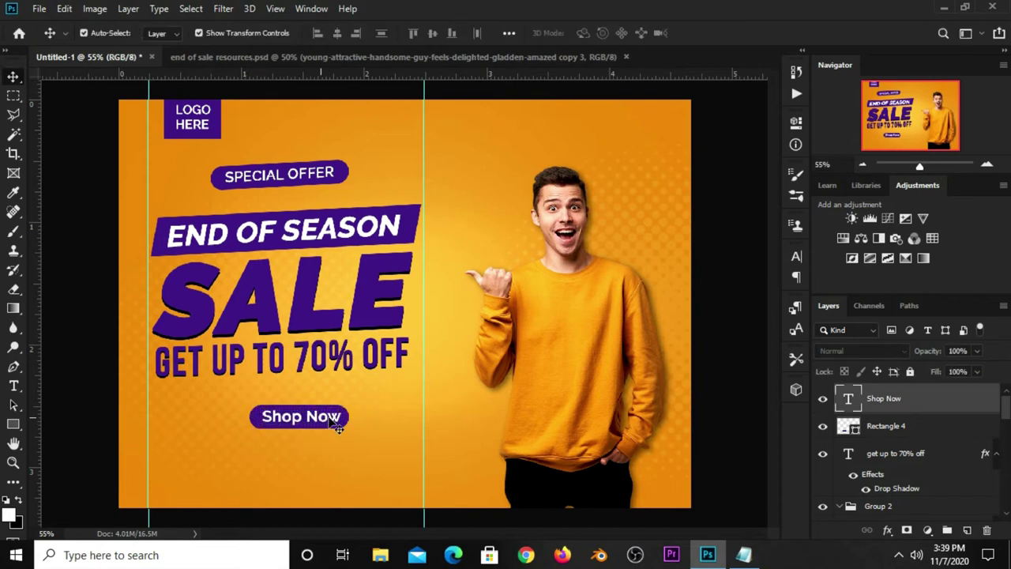
left_click(890, 427, "shift")
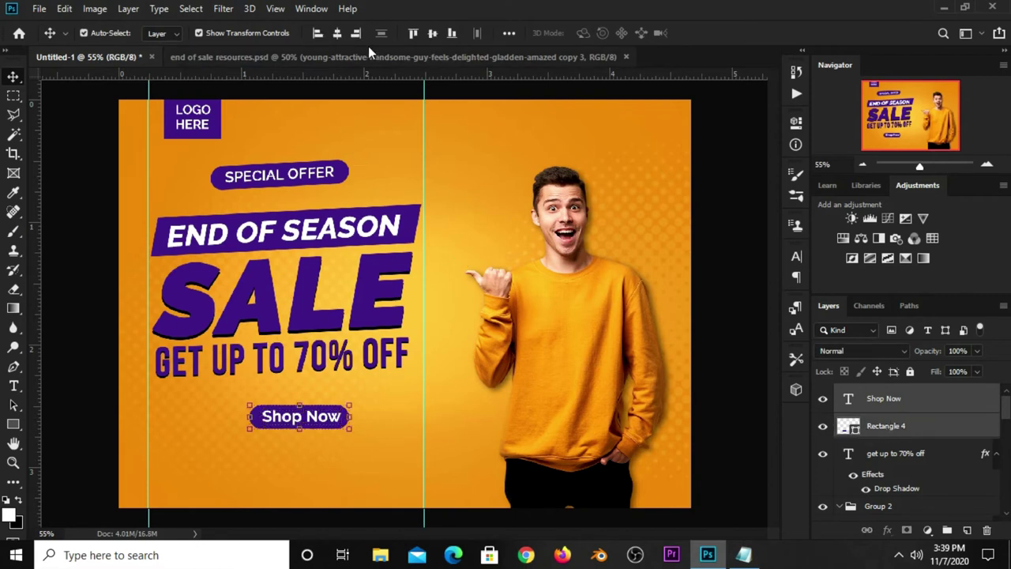
left_click(508, 34)
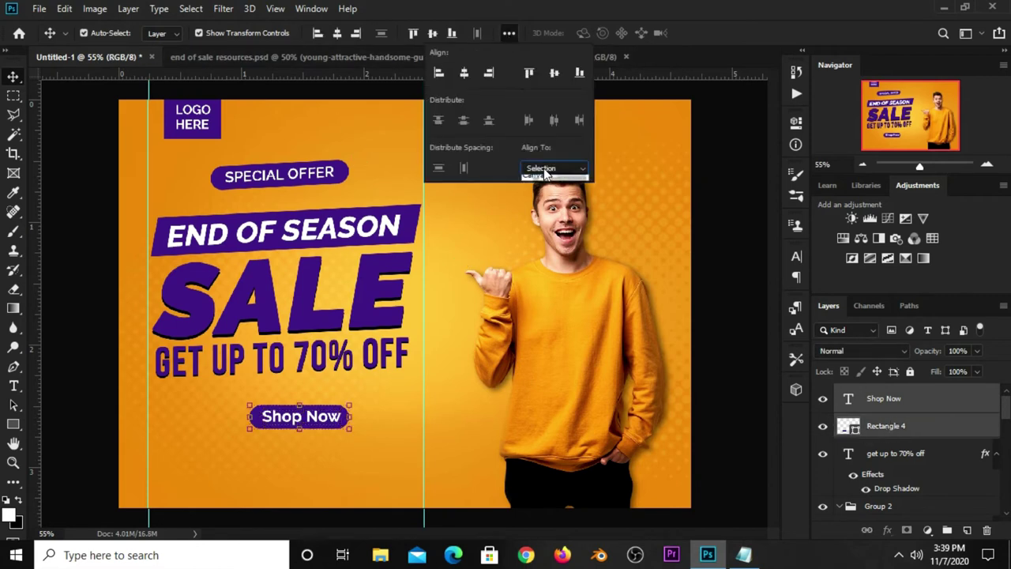
left_click(553, 74)
left_click(465, 73)
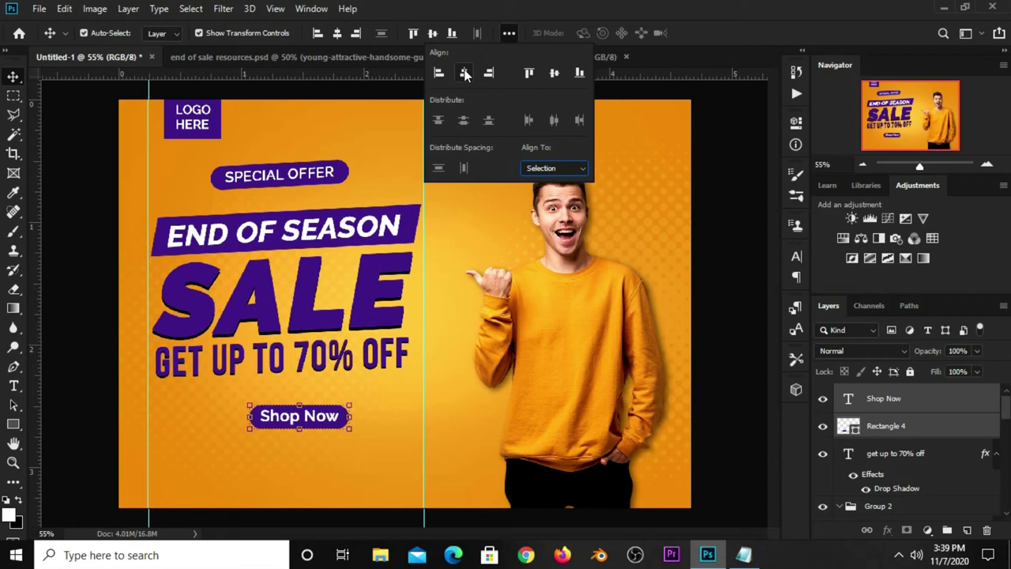
left_click(62, 201)
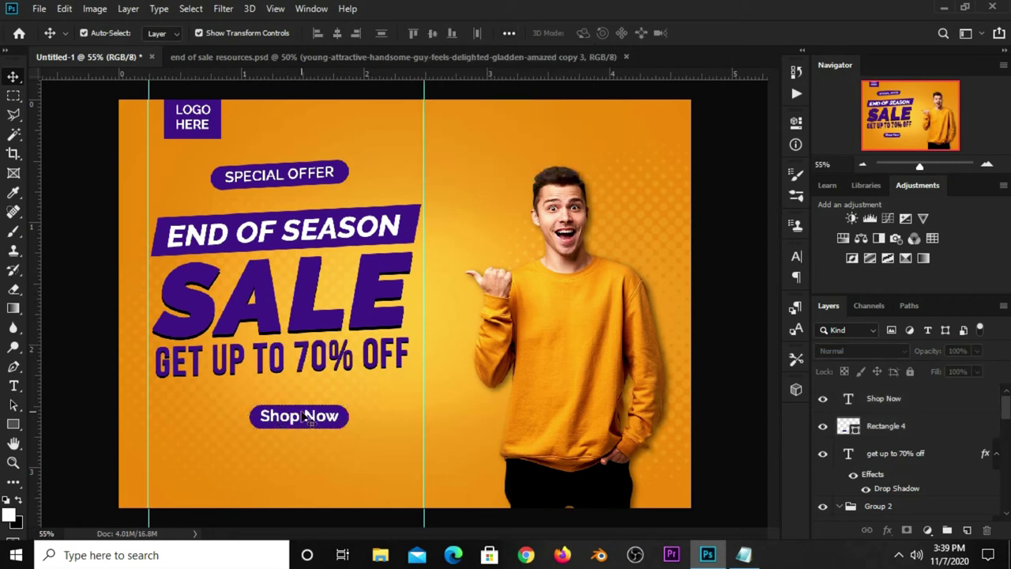
left_click(890, 427)
left_click(892, 399, "shift")
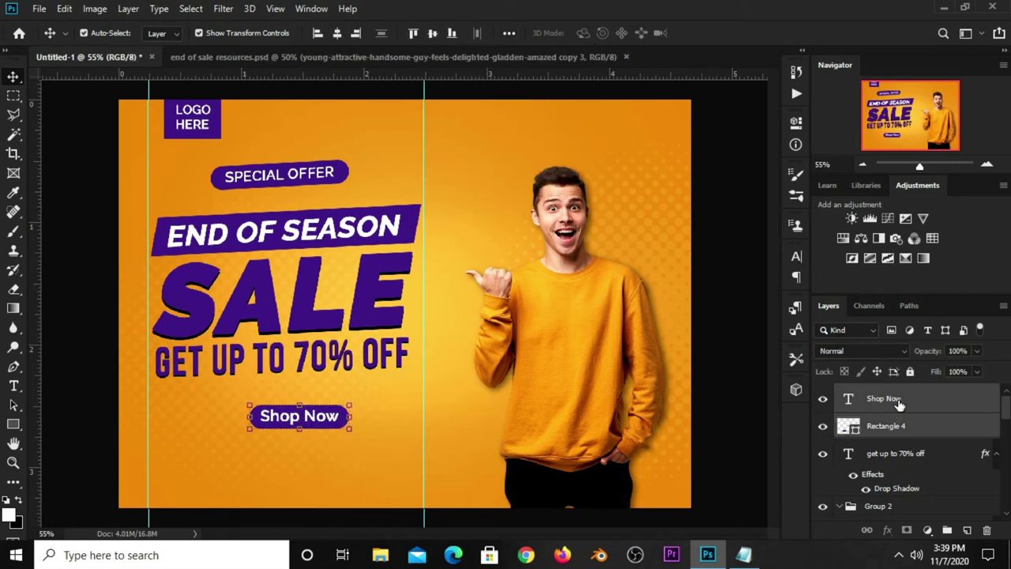
- Group the button shape with its label and move the group up under the offer line
key("ctrl+g")
left_click(822, 393)
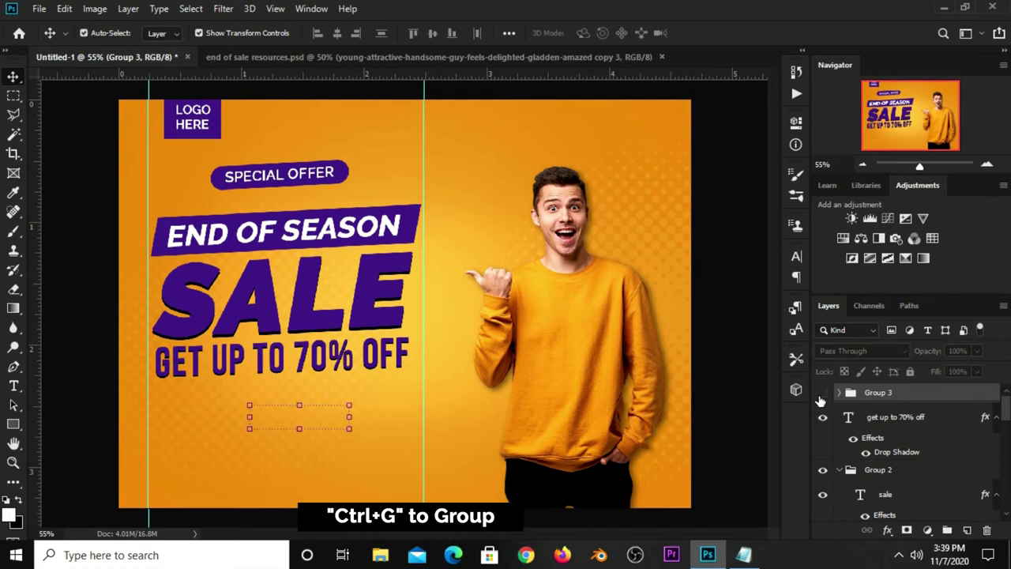
left_click(822, 393)
key("ctrl+t")
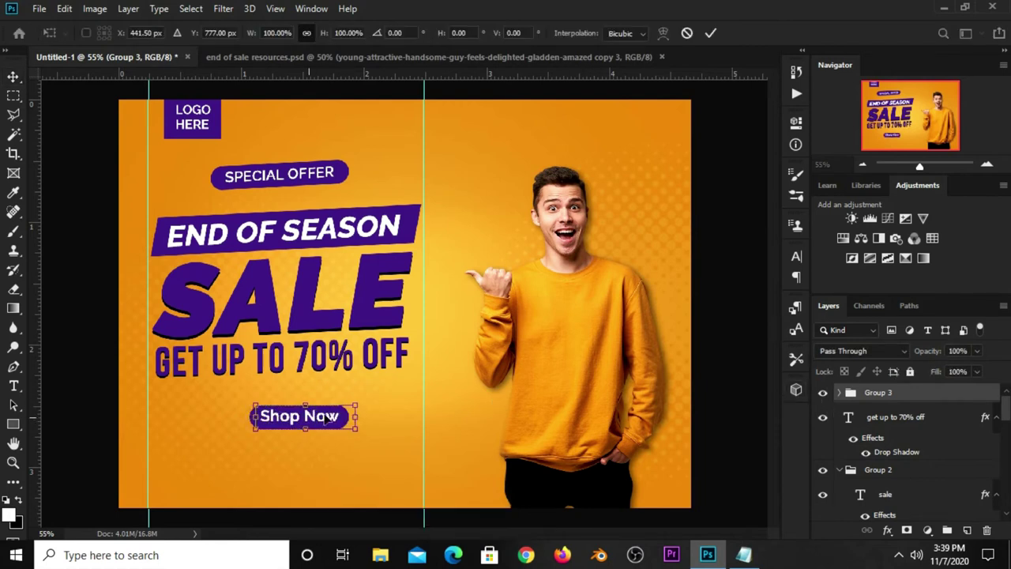
left_click_drag(314, 405, 365, 387)
- Skew the Shop Now button group to match the headline tilt and nudge it down slightly
right_click(367, 401)
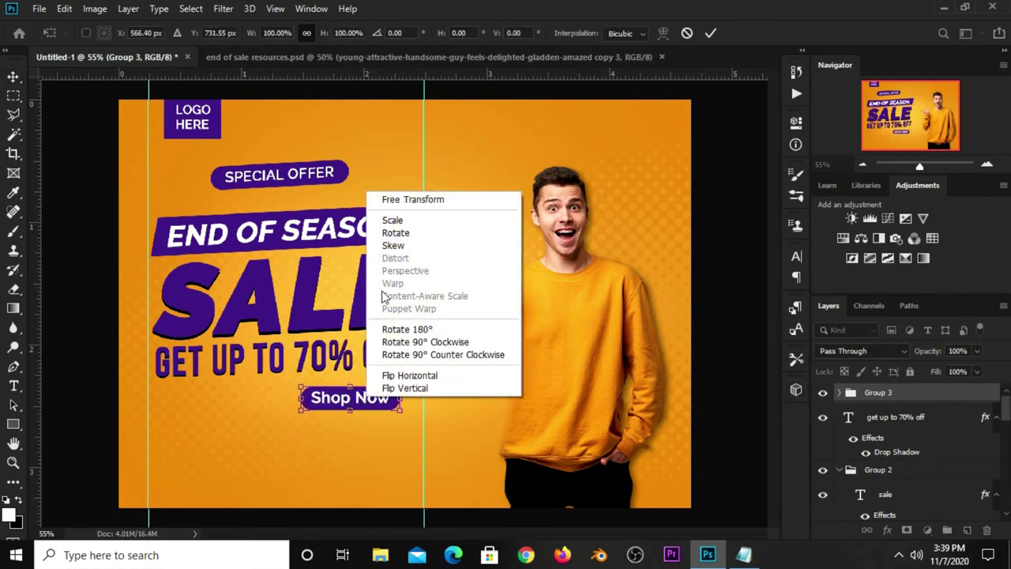
left_click(394, 246)
left_click_drag(403, 404, 405, 398)
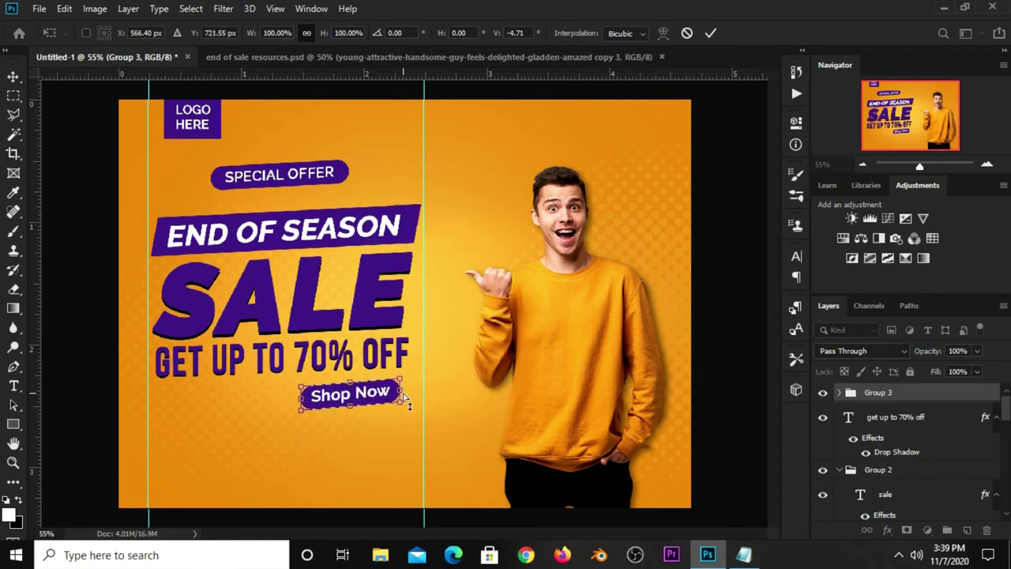
scroll(409, 386, "up", 3)
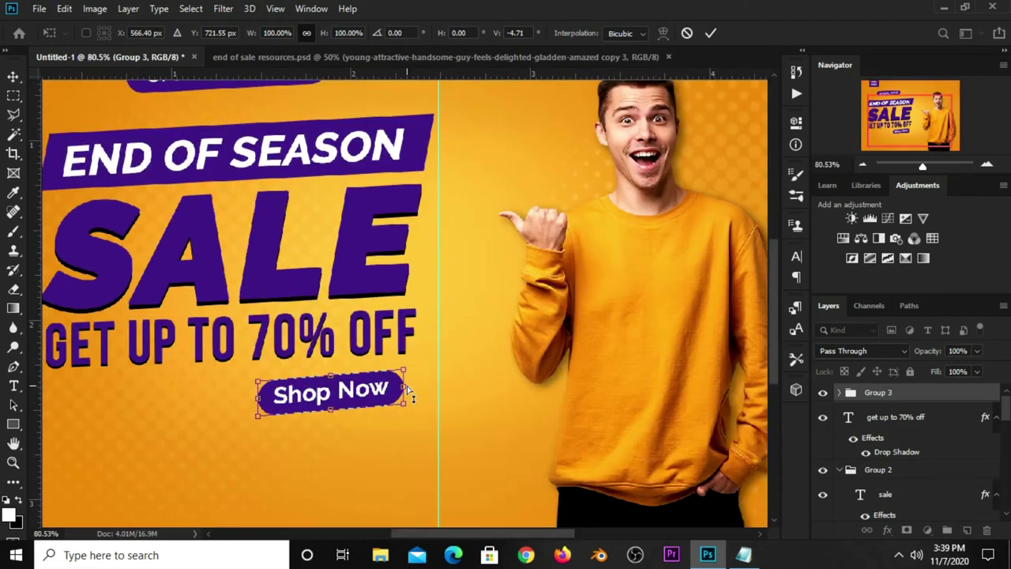
left_click_drag(411, 387, 412, 390)
key("Return")
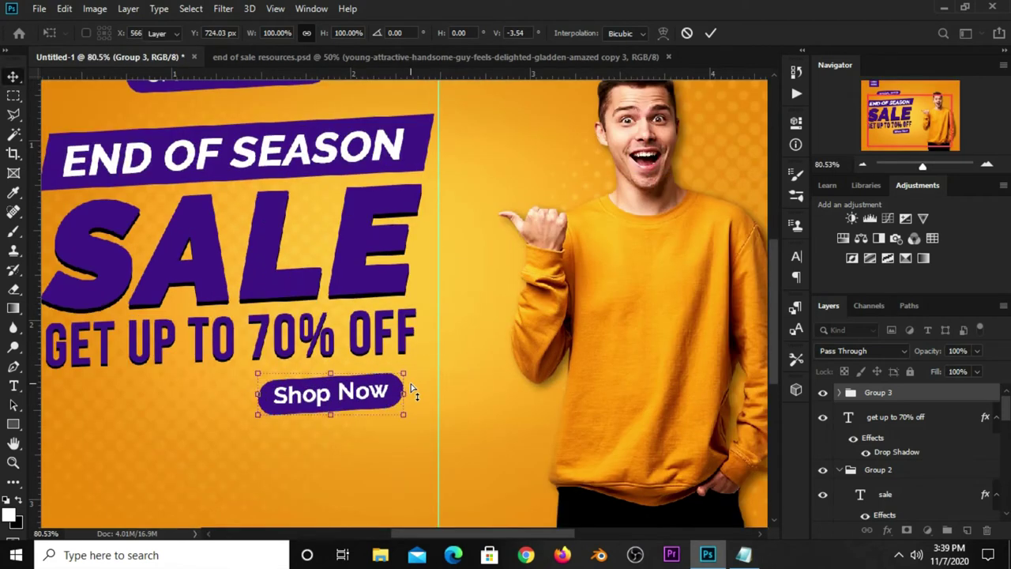
key("Down")
key("Down")
key("Down")
key("Down")
key("Down")
key("Down")
key("Down")
key("Down")
key("ctrl+minus")
key("ctrl+minus")
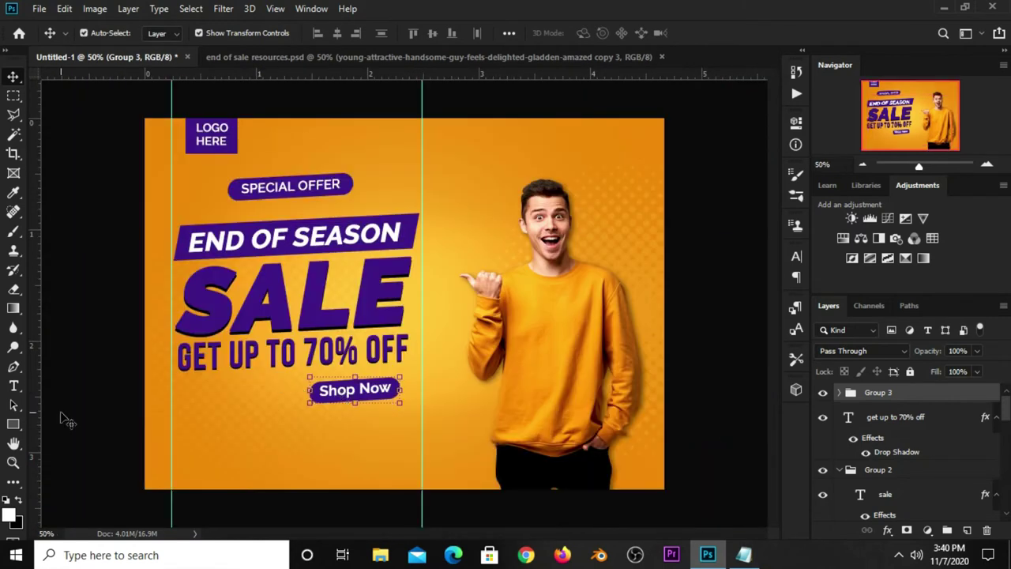
left_click(101, 424)
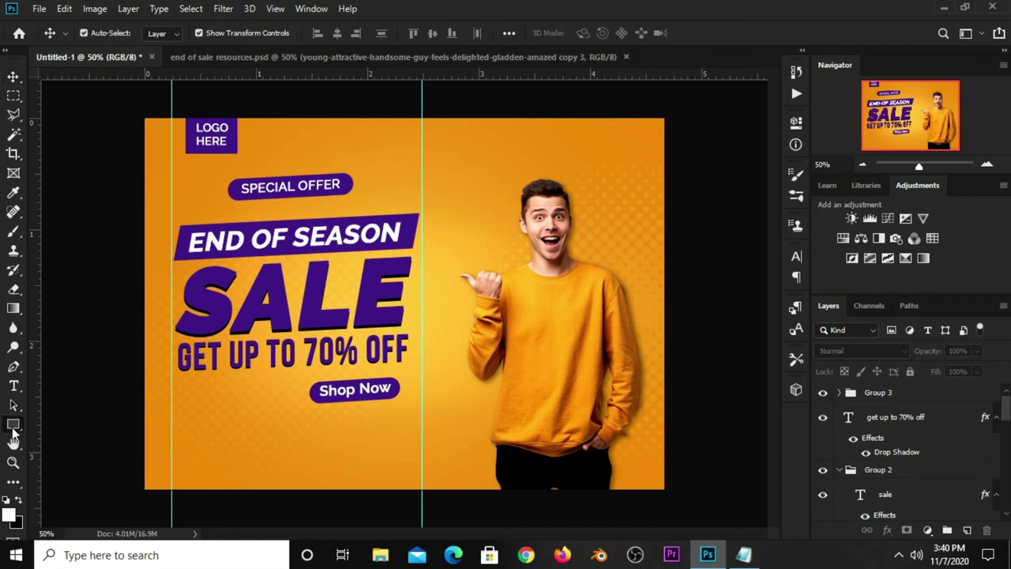
- Draw a small rectangle at the banner's lower left, filled with the banner's purple
left_click(13, 424)
left_click(87, 424)
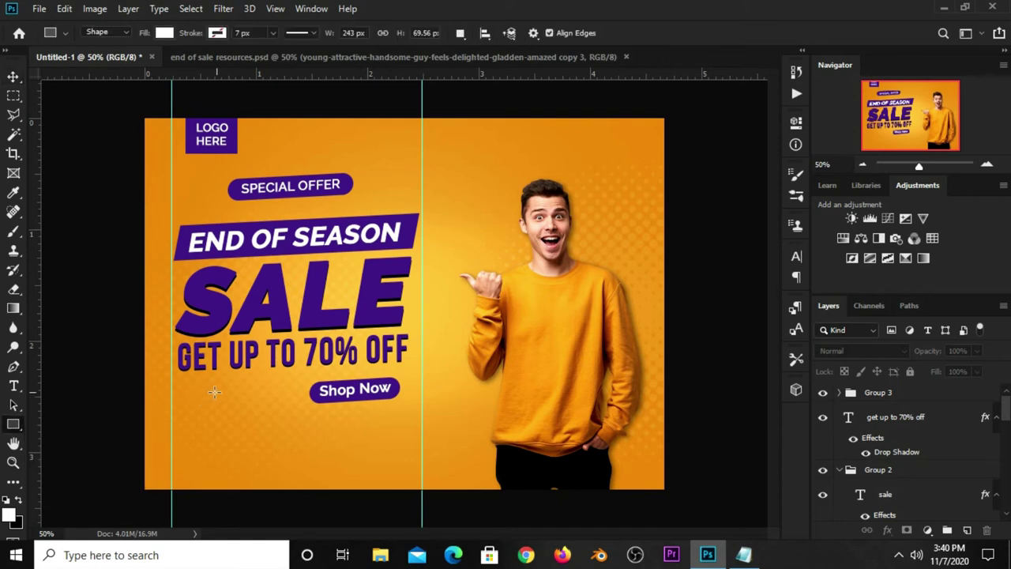
left_click_drag(183, 389, 214, 404)
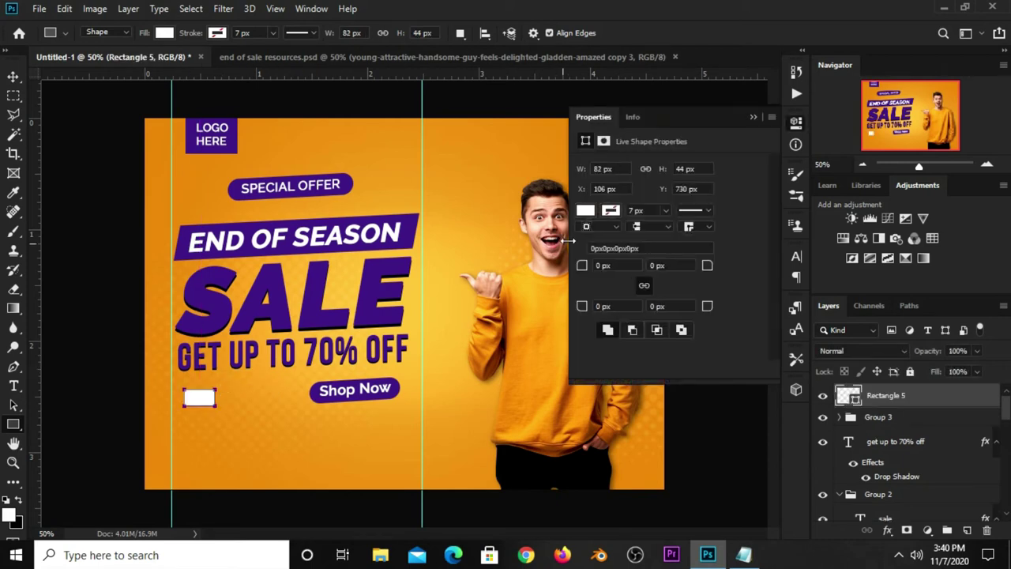
left_click(585, 210)
left_click(709, 240)
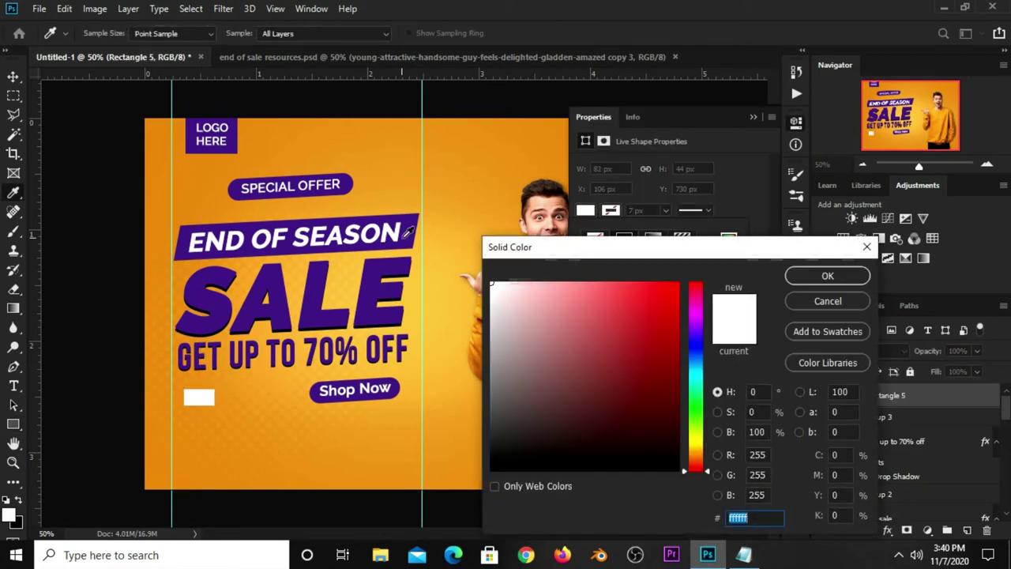
left_click(405, 236)
left_click(825, 276)
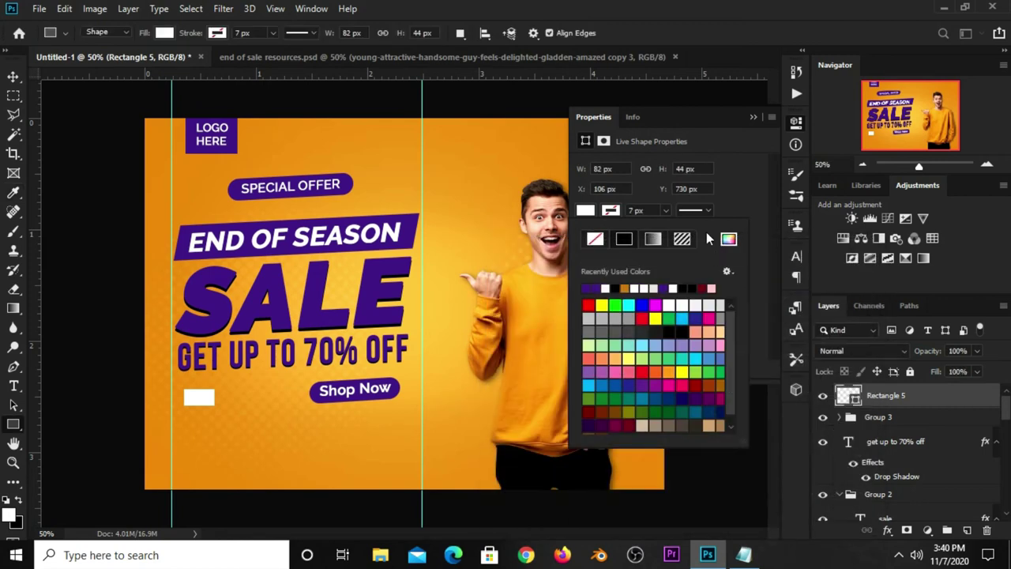
left_click(756, 115)
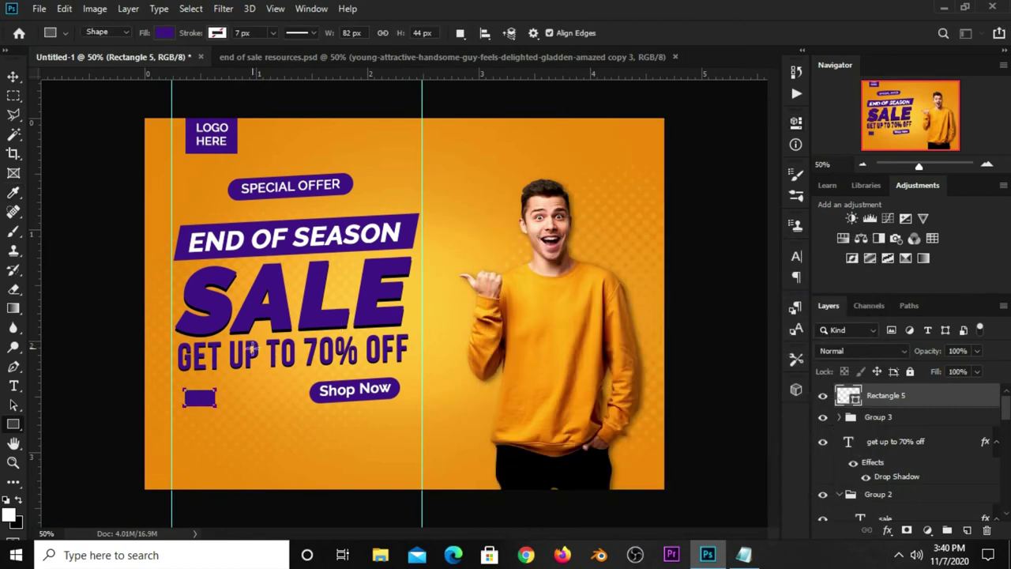
- Skew the purple rectangle into a slanted bar and nudge it into place
key("v")
scroll(203, 400, "up", 2)
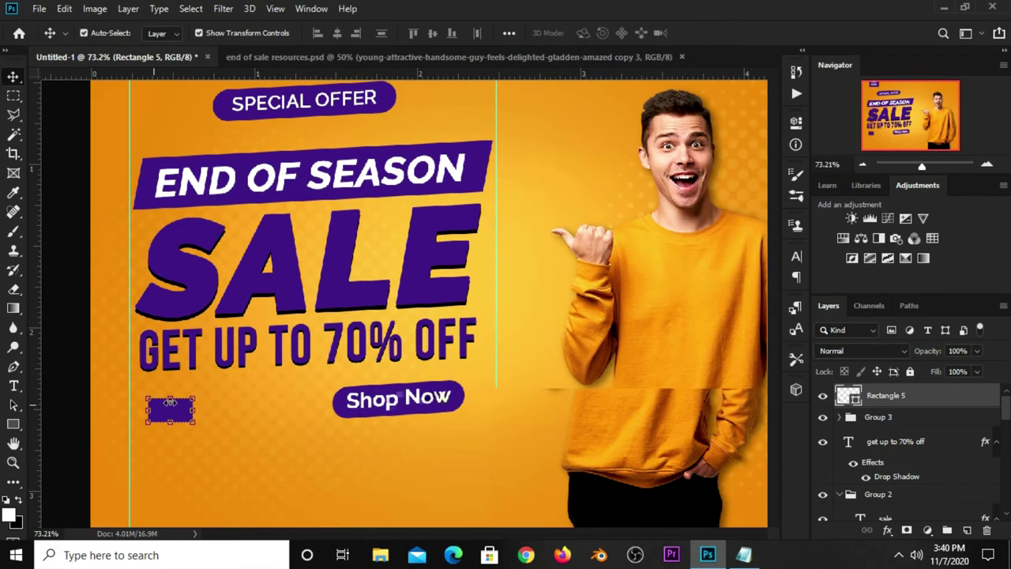
key("ctrl+t")
right_click(181, 408)
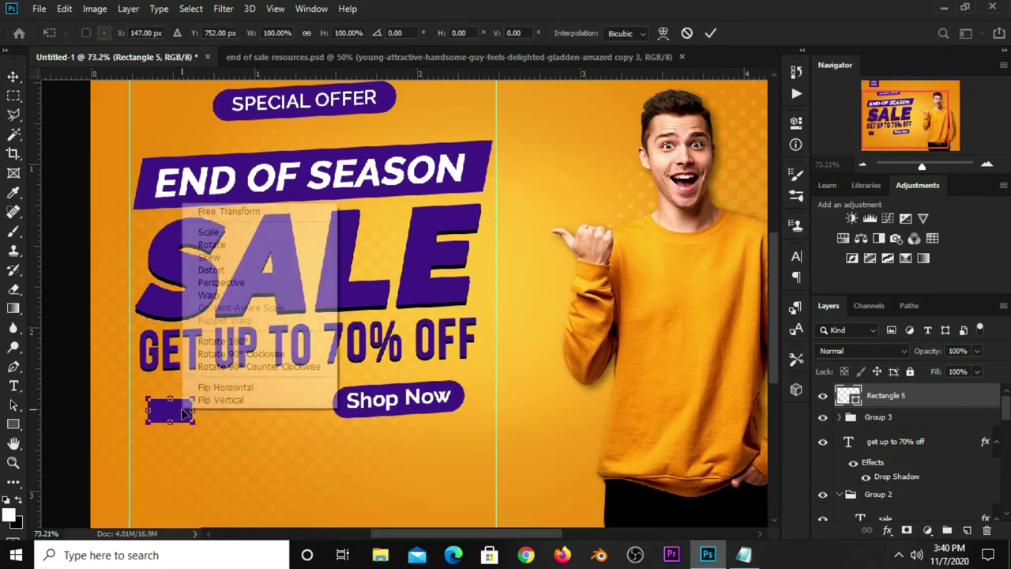
left_click(230, 258)
left_click_drag(164, 403, 201, 408)
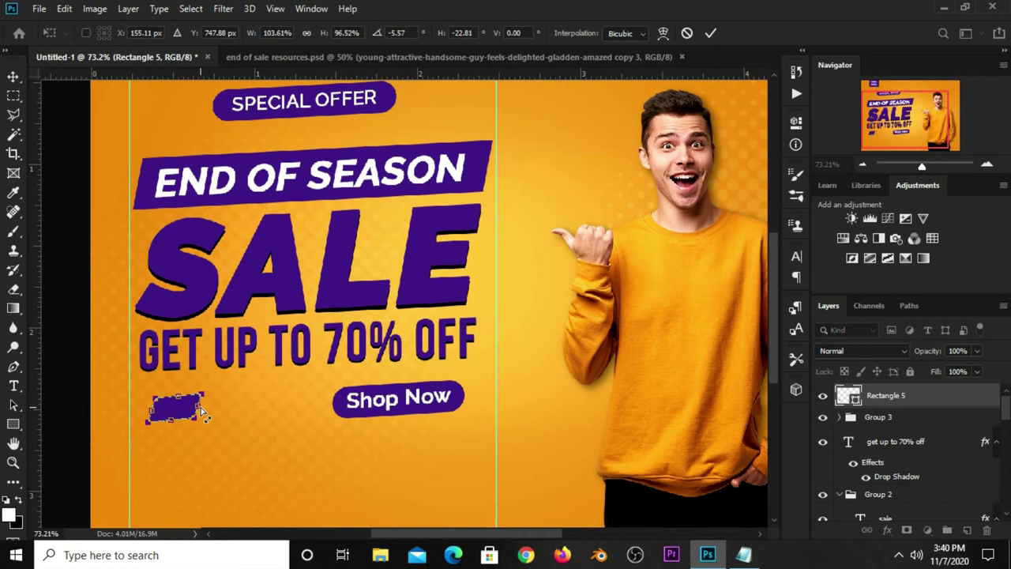
key("Return")
left_click(81, 430)
mouse_move(192, 416)
left_mouse_down()
mouse_move(187, 404)
mouse_move(219, 388)
left_mouse_up()
key("ctrl+t")
key("Return")
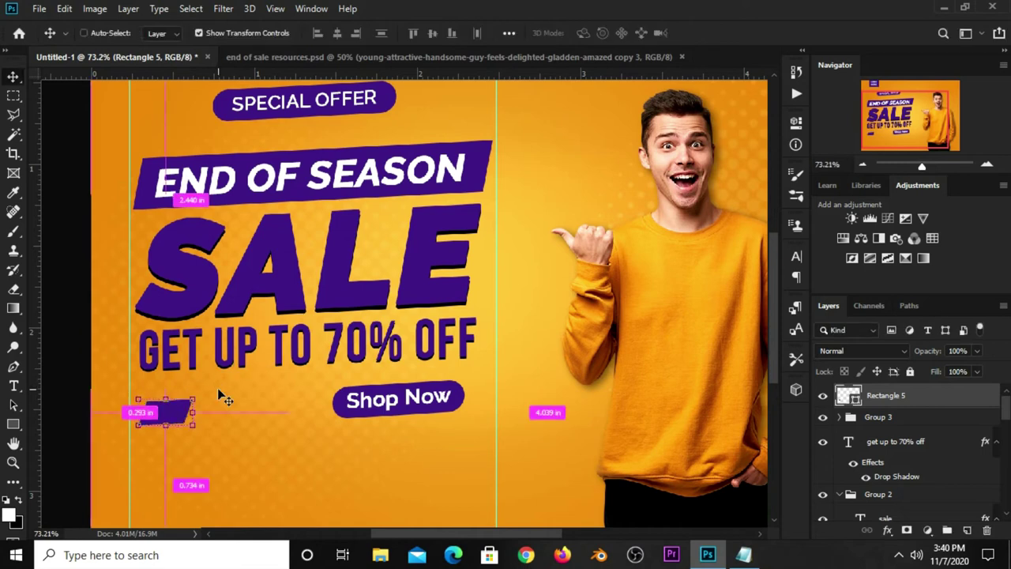
- Duplicate the slanted bar, move the copy beside SPECIAL OFFER, and shrink it
key("ctrl+j")
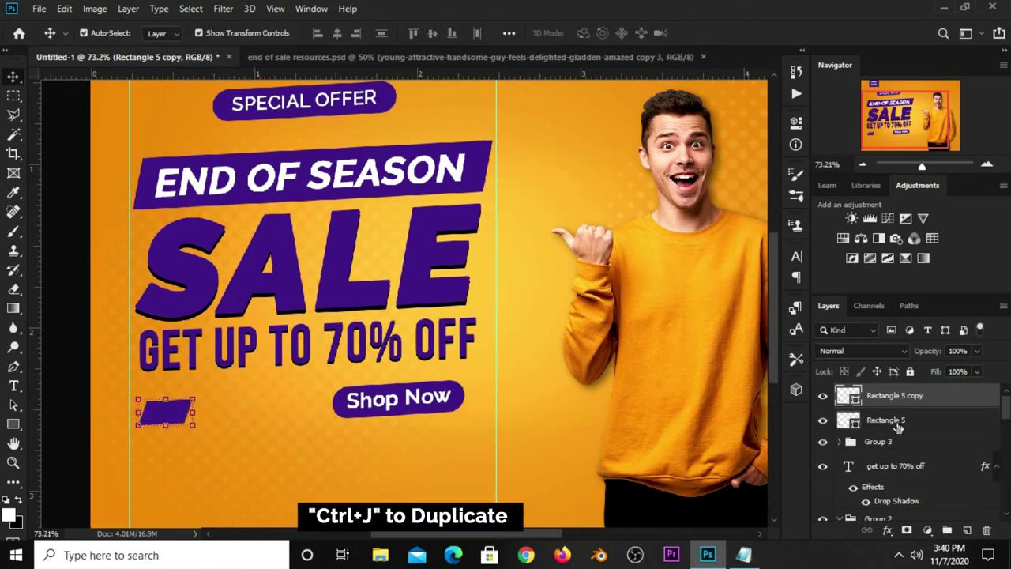
mouse_move(162, 414)
left_mouse_down()
mouse_move(445, 115)
mouse_move(465, 106)
mouse_move(467, 118)
left_mouse_up()
key("ctrl+t")
key("Return")
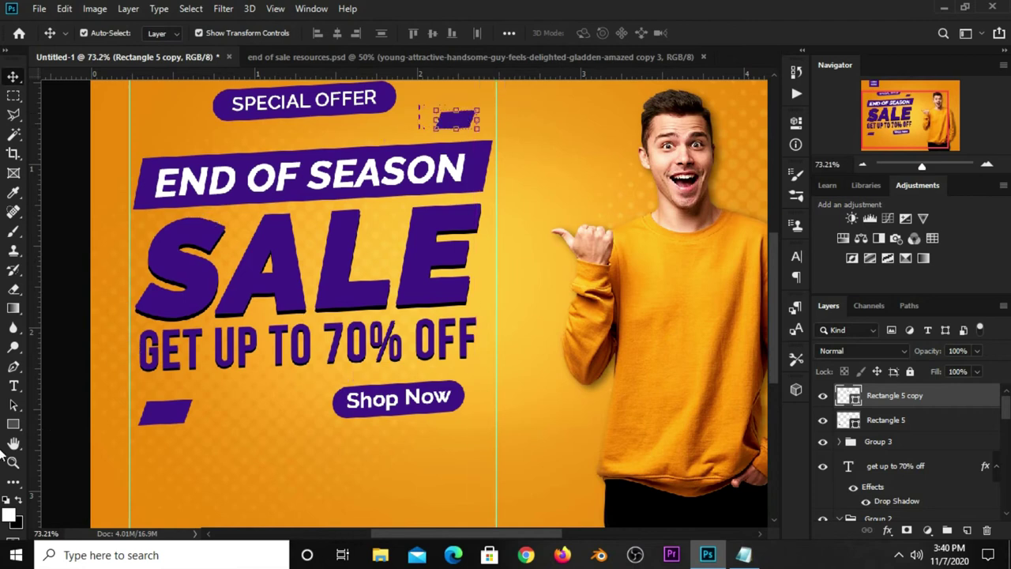
left_click(54, 447)
left_click(12, 424)
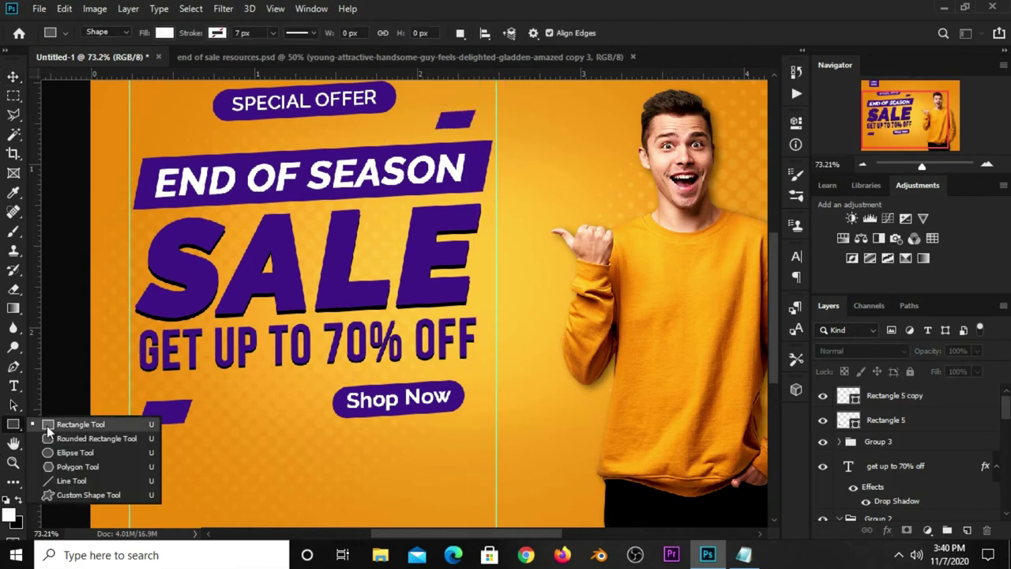
- Draw a thin white bar just above the lower purple parallelogram
left_click(47, 426)
scroll(147, 396, "up", 3)
left_click_drag(142, 401, 212, 402)
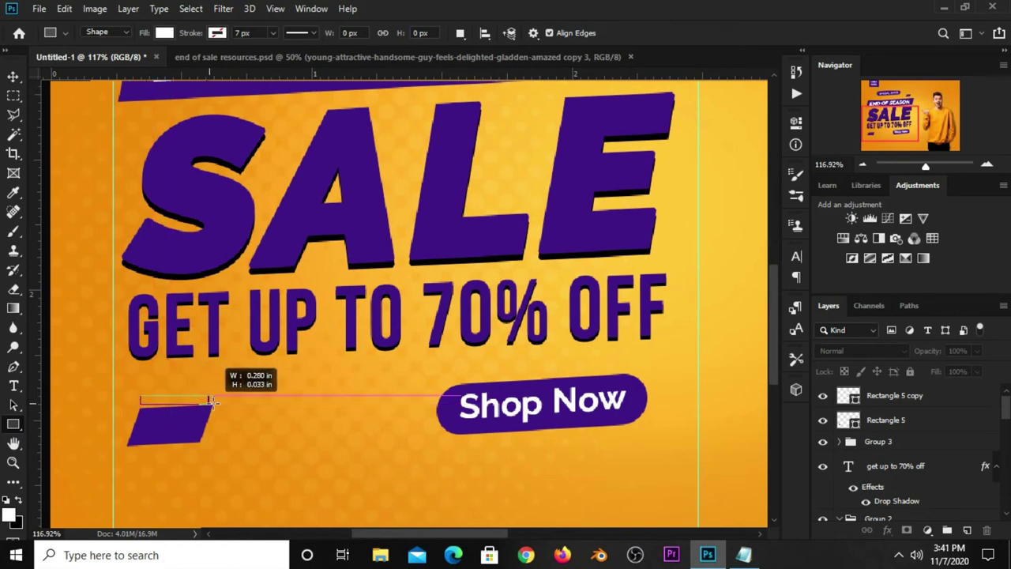
left_click_drag(212, 401, 213, 401)
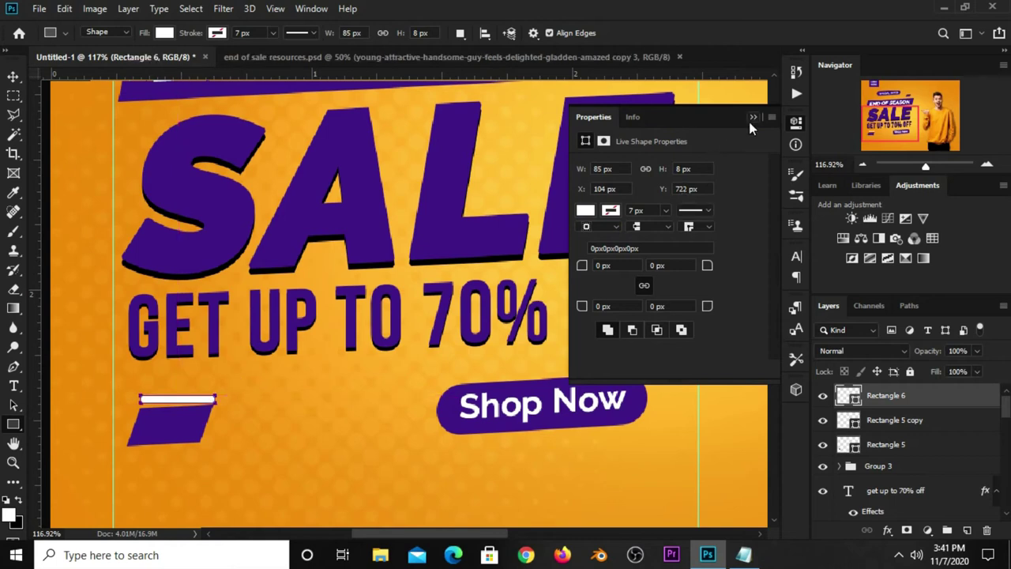
left_click(752, 118)
- Free-transform the white bar, adjusting its width and tilt to nearly full length
key("v")
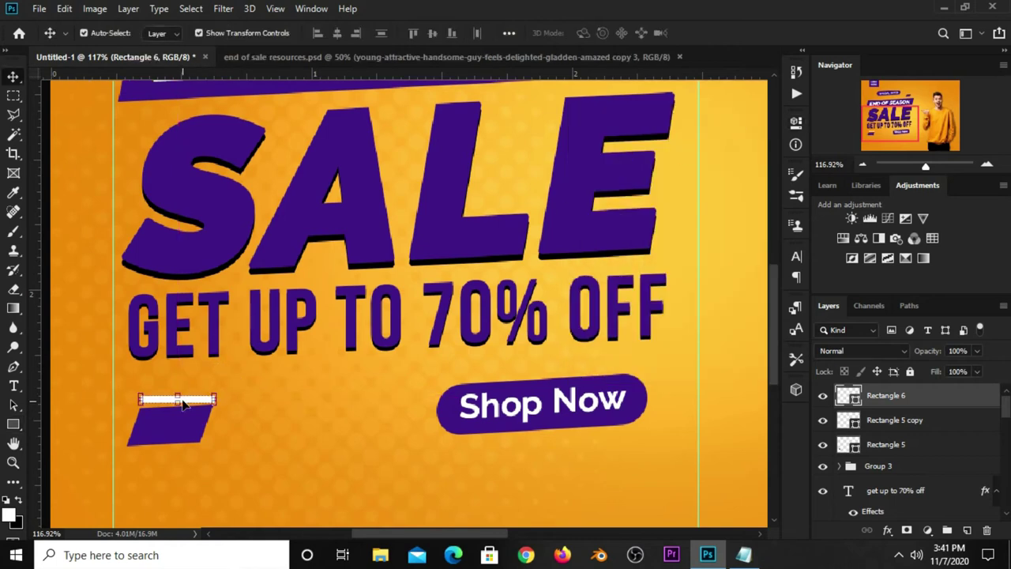
scroll(180, 399, "up", 2, "alt")
key("ctrl+t")
mouse_move(230, 395)
left_mouse_down()
mouse_move(221, 396)
mouse_move(255, 385)
left_mouse_up()
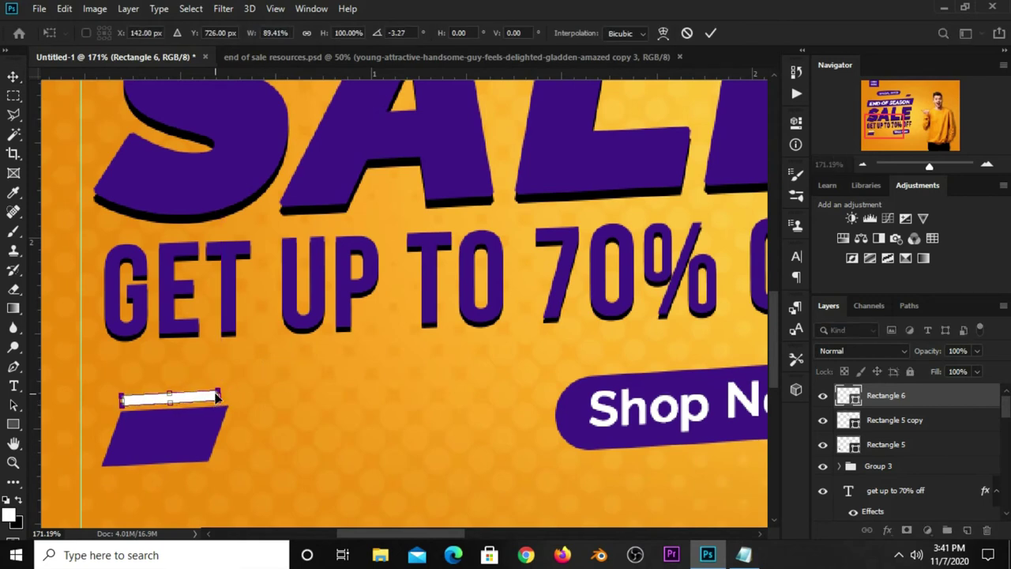
left_click_drag(221, 396, 253, 397)
key("Return")
scroll(282, 376, "down", 2)
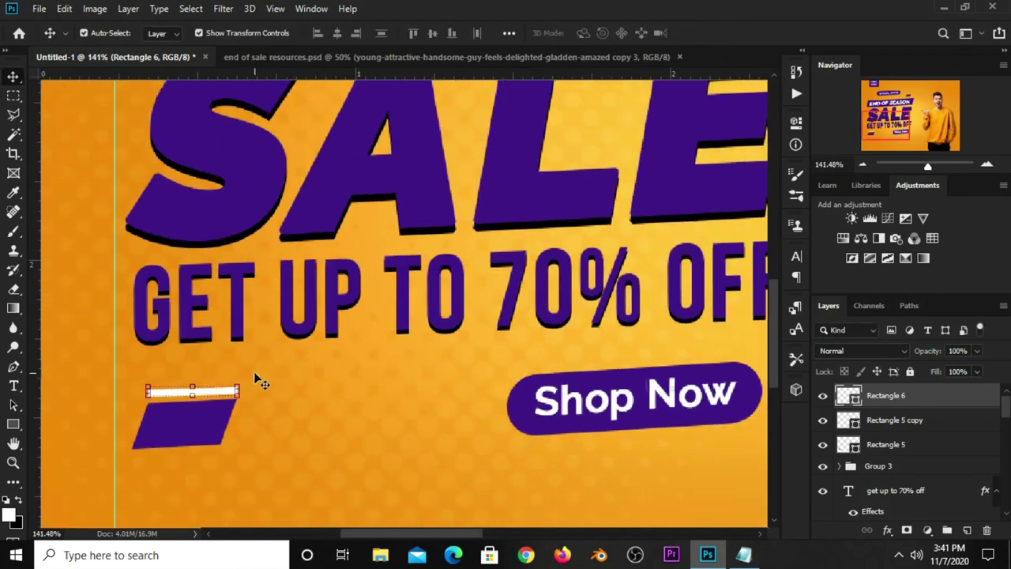
scroll(252, 379, "down", 5)
scroll(259, 384, "down", 1)
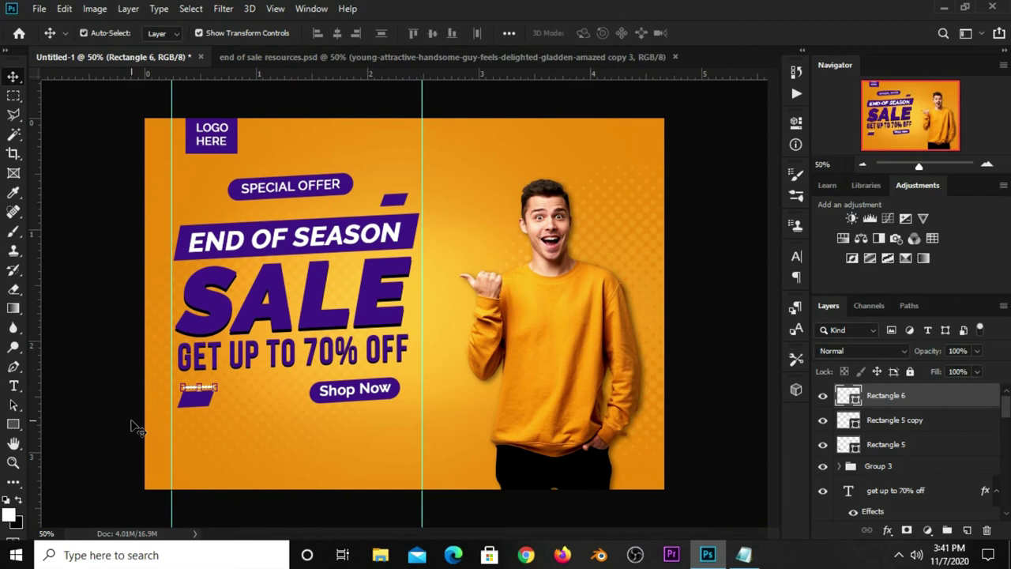
scroll(181, 397, "up", 6)
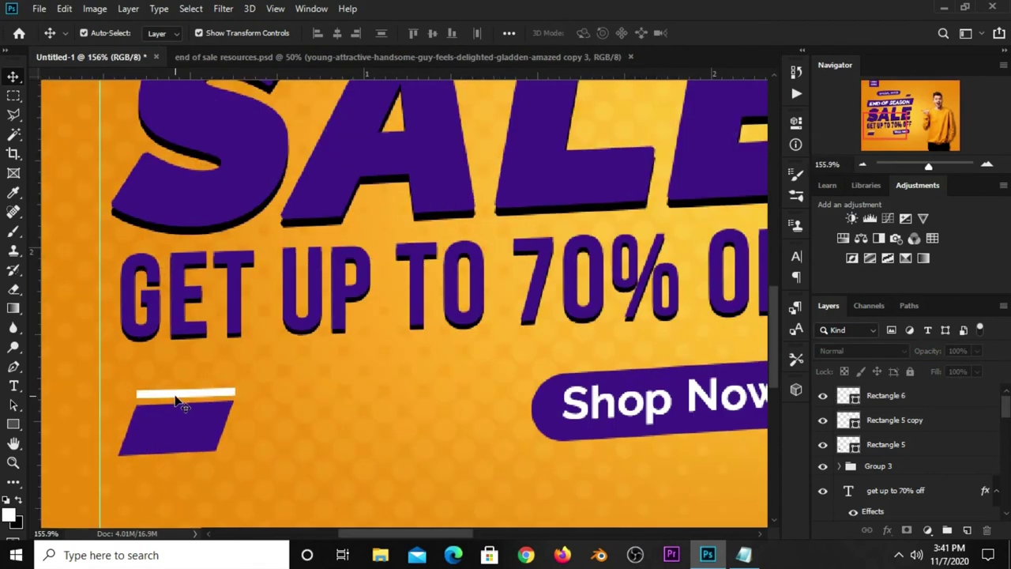
- Skew the white bar so its top edge slants right like the parallelogram
left_click(182, 394)
key("ctrl+t")
scroll(192, 397, "up", 2)
scroll(195, 394, "up", 2)
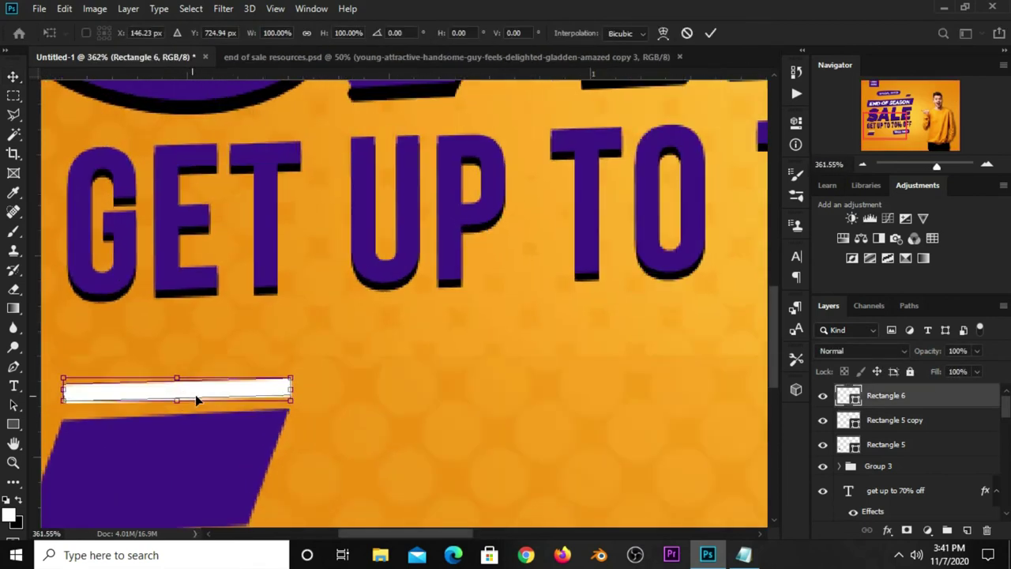
scroll(195, 394, "up", 1)
right_click(195, 394)
left_click(229, 243)
left_click_drag(208, 380, 221, 383)
key("Return")
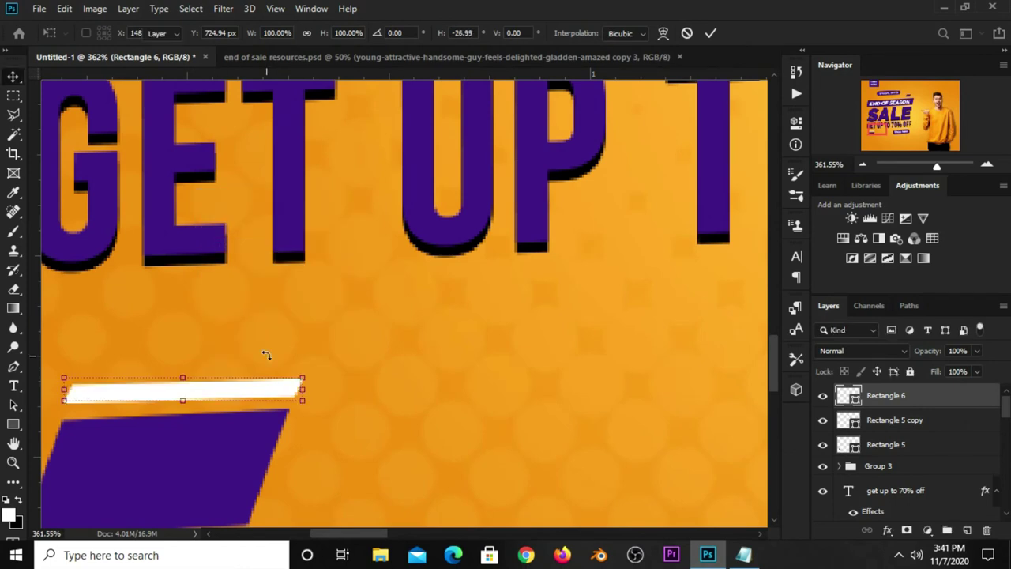
- Rotate the white bar slightly to match, then view the whole banner
scroll(278, 345, "down", 1)
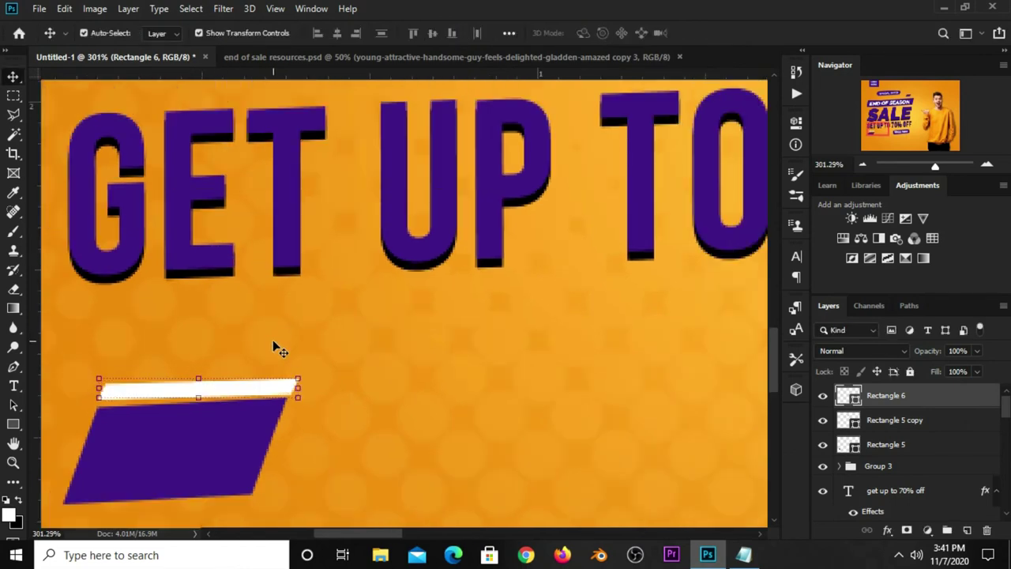
key("ctrl+t")
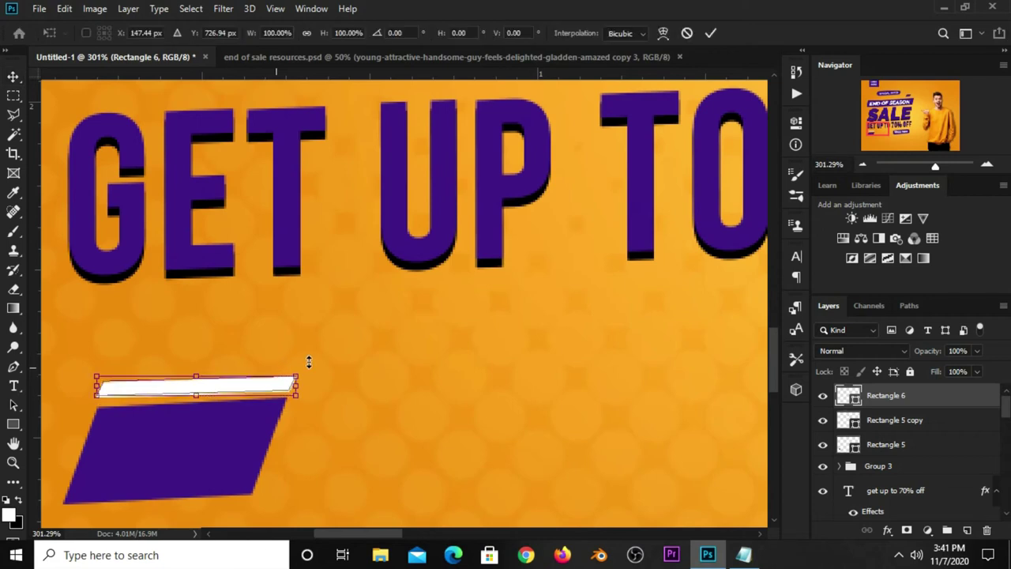
left_click_drag(309, 359, 320, 354)
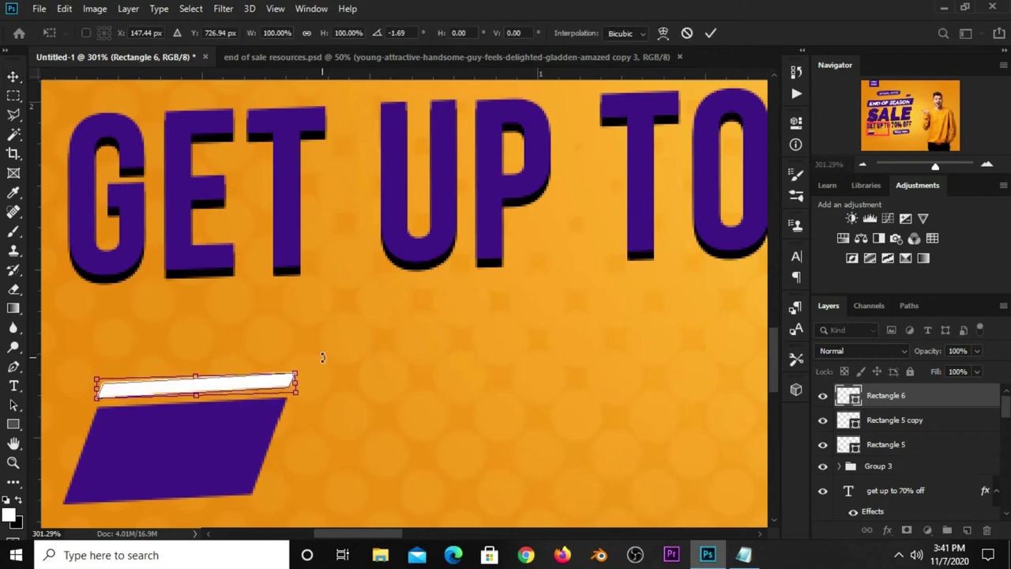
key("Return")
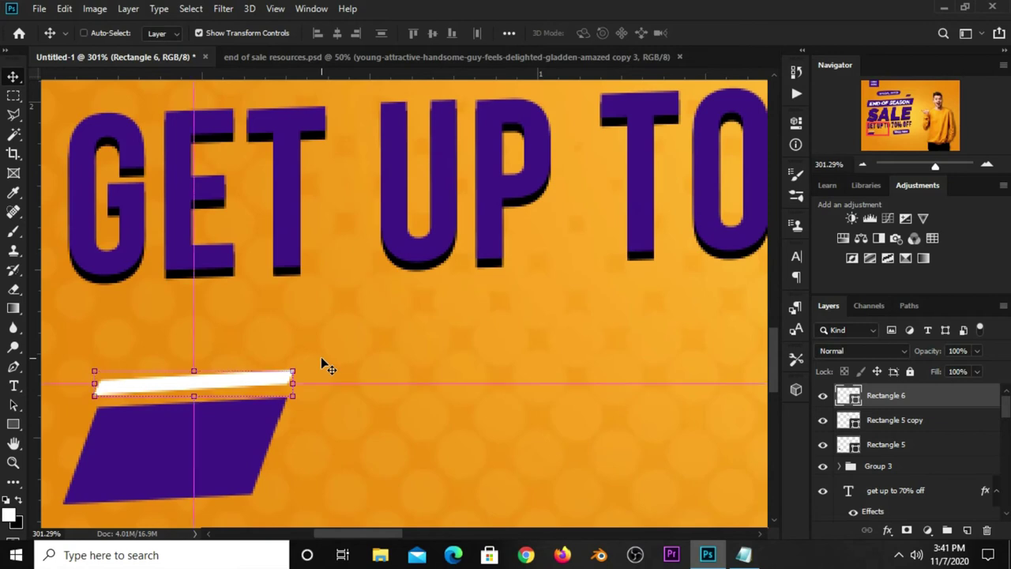
key("ctrl+0")
left_click(115, 414)
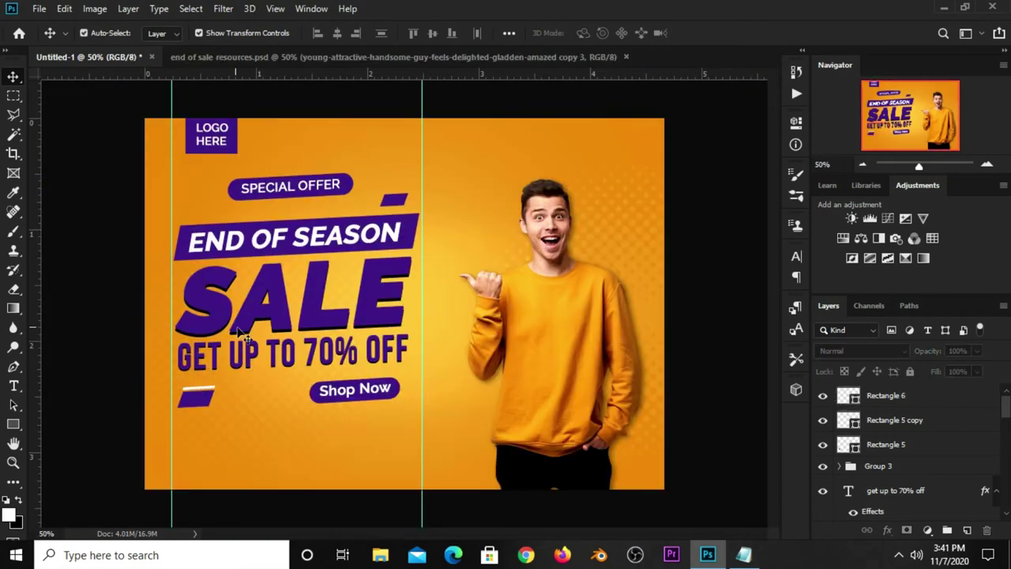
- Draw a thin bar above the small purple parallelogram beside SPECIAL OFFER
left_click(192, 410)
left_click(115, 429)
left_click(11, 425)
left_click(54, 425)
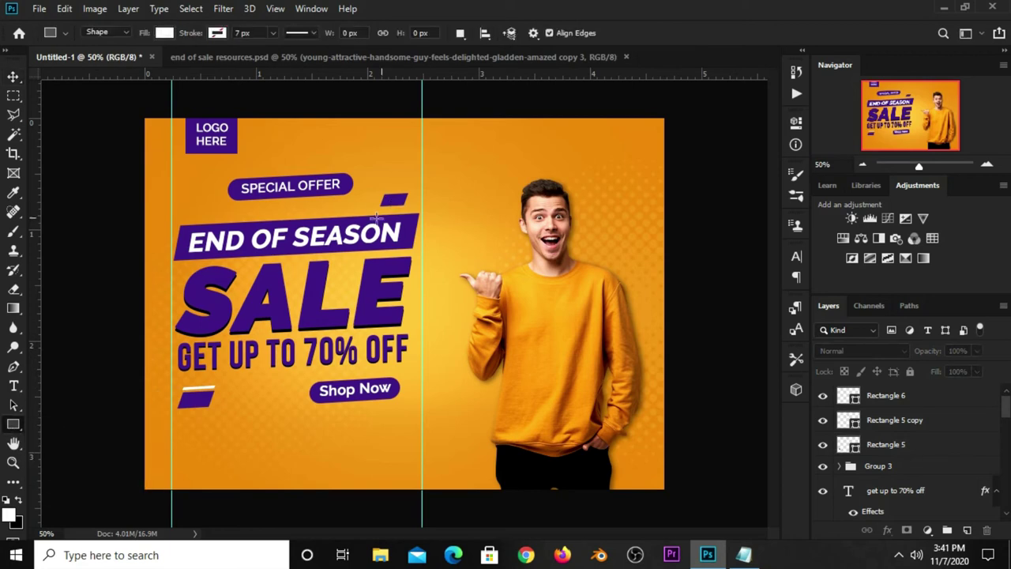
scroll(403, 178, "up", 2)
scroll(395, 140, "up", 2)
scroll(395, 140, "up", 1)
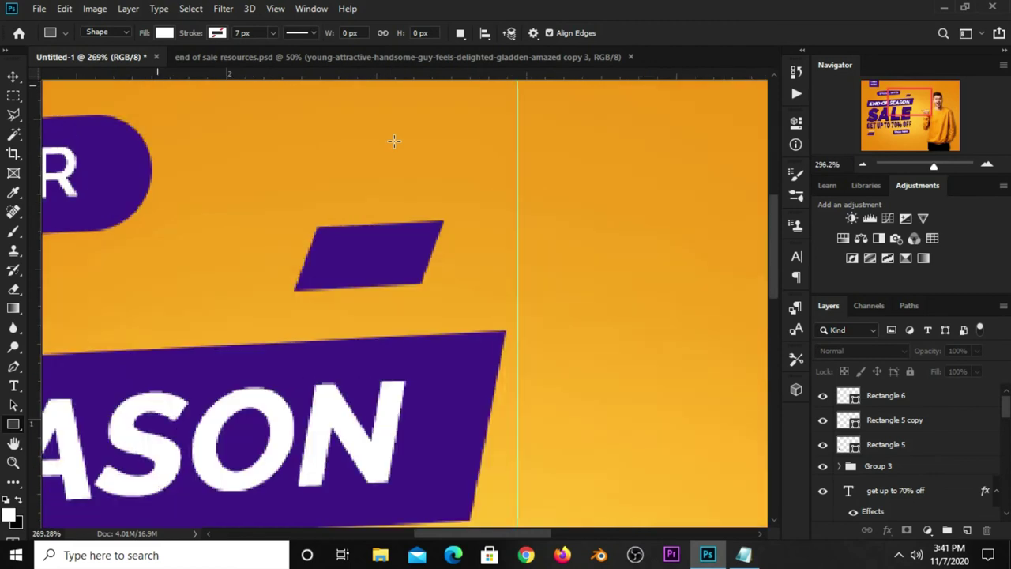
left_click_drag(306, 227, 448, 223)
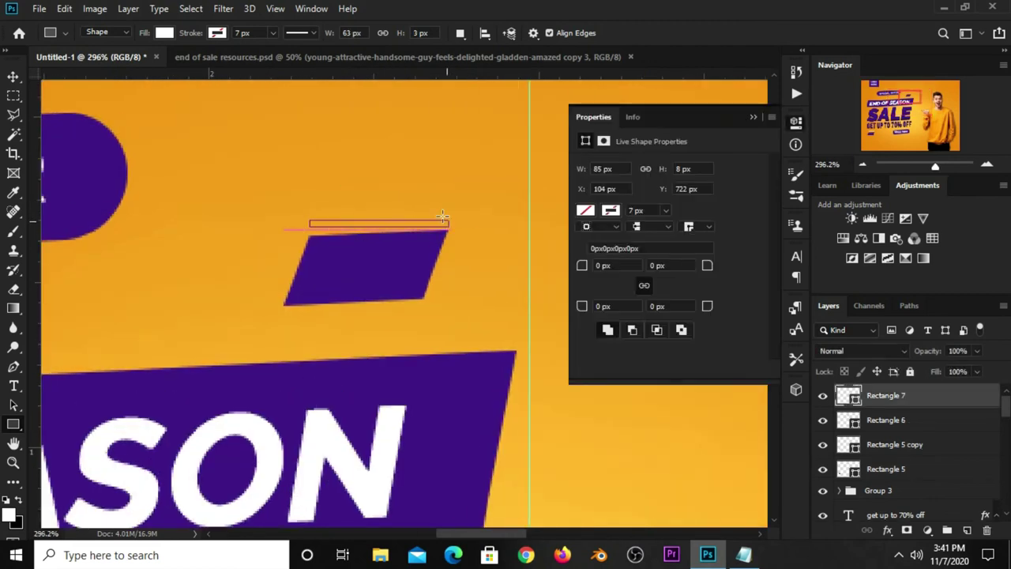
- Distort the new bar, pulling its right end slightly outward
key("v")
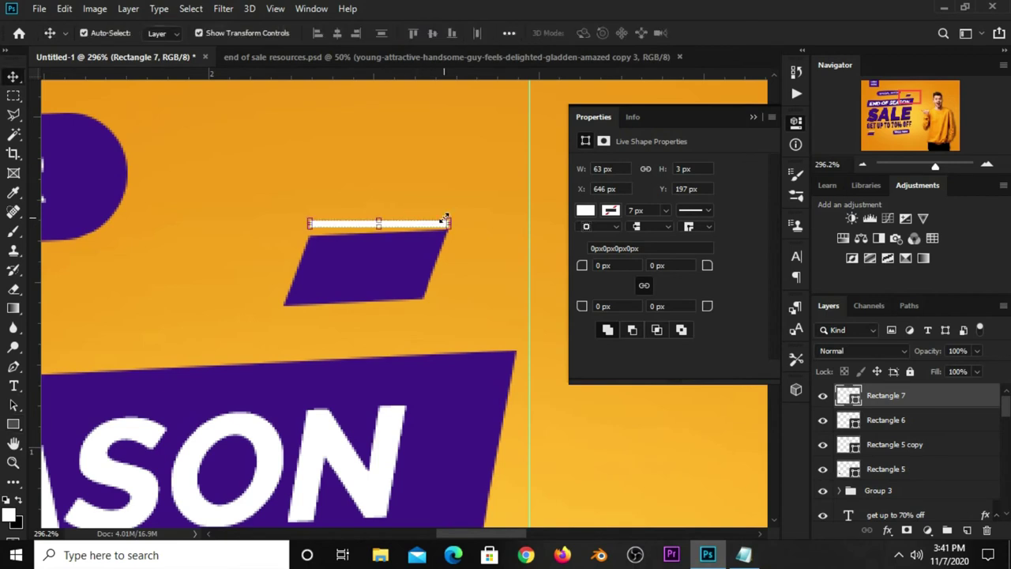
key("ctrl+t")
right_click(424, 225)
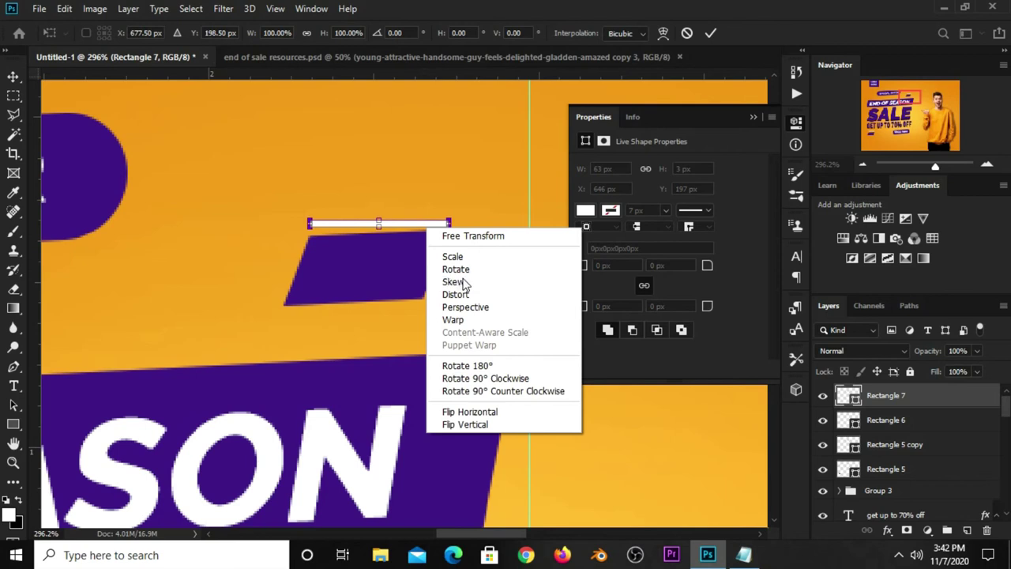
left_click(453, 281)
left_click_drag(449, 224, 456, 223)
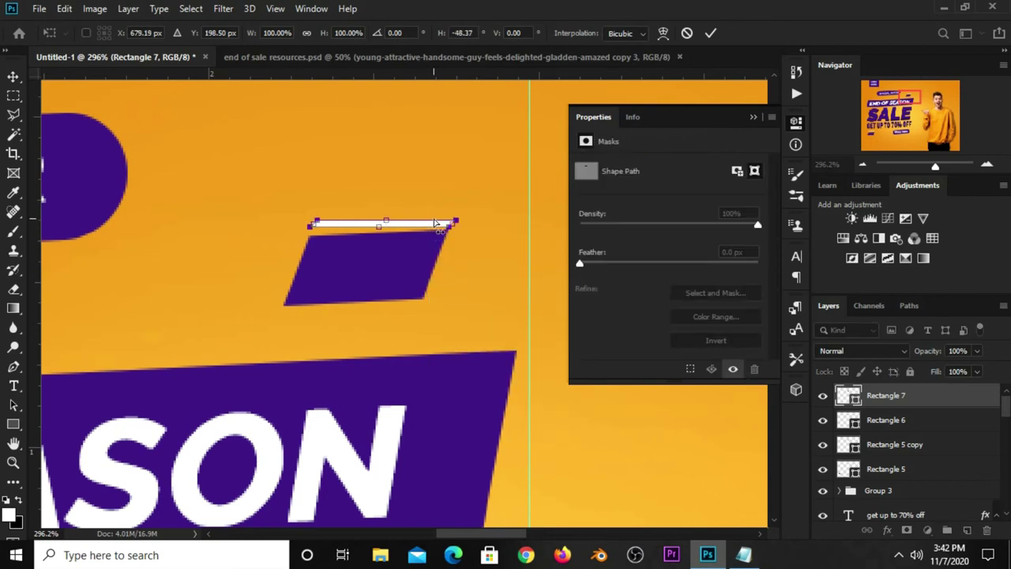
key("Return")
- Rotate the new bar slightly to match the accent, then view the whole banner
key("ctrl+t")
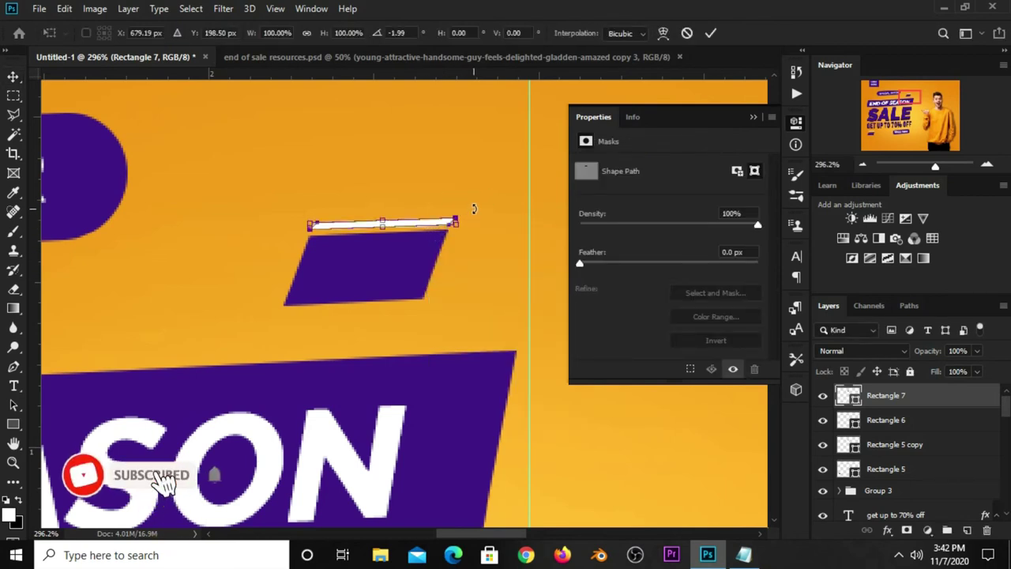
left_click_drag(466, 213, 470, 211)
key("Return")
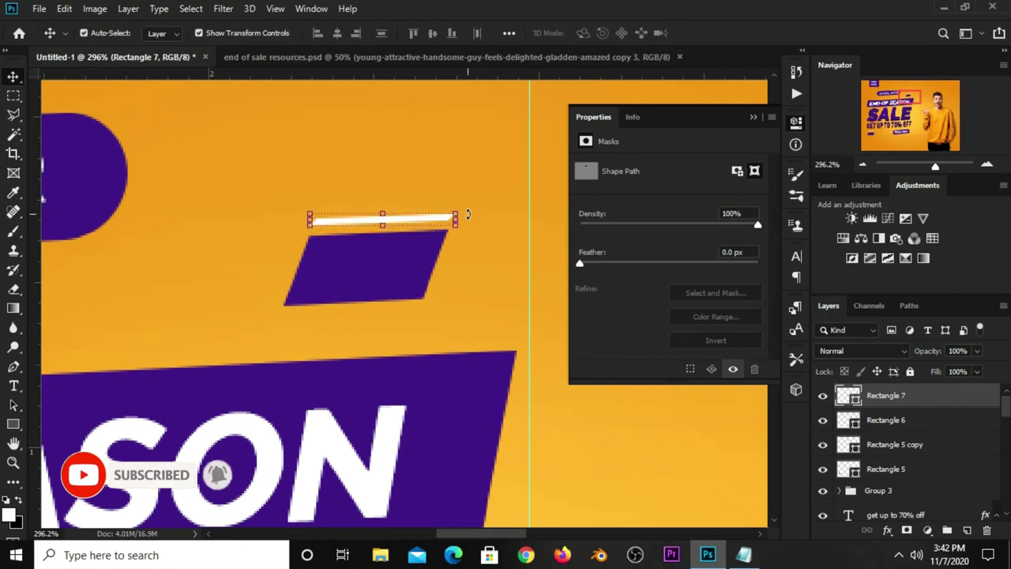
left_click(751, 119)
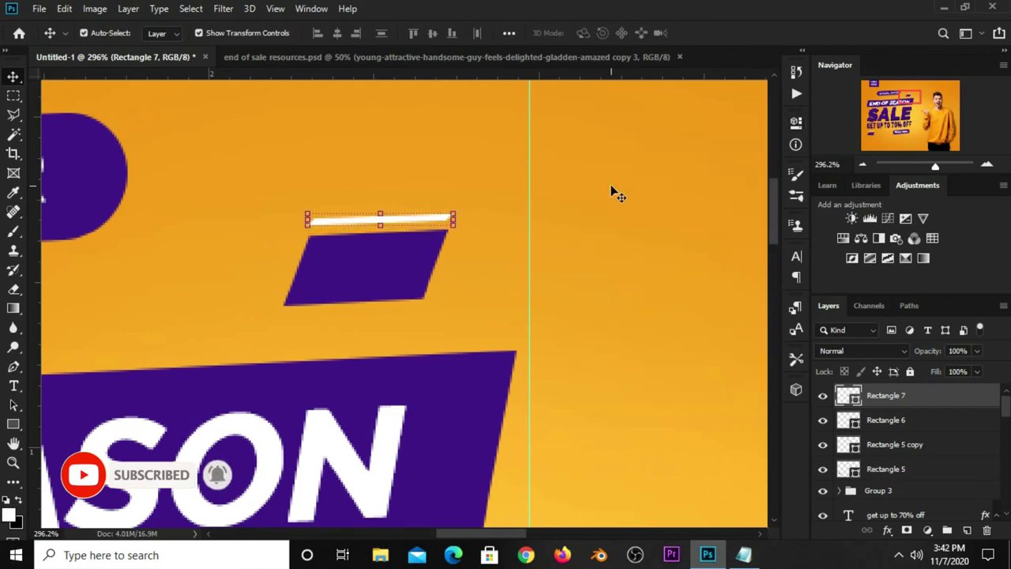
key("ctrl+minus")
key("ctrl+minus")
key("ctrl+minus")
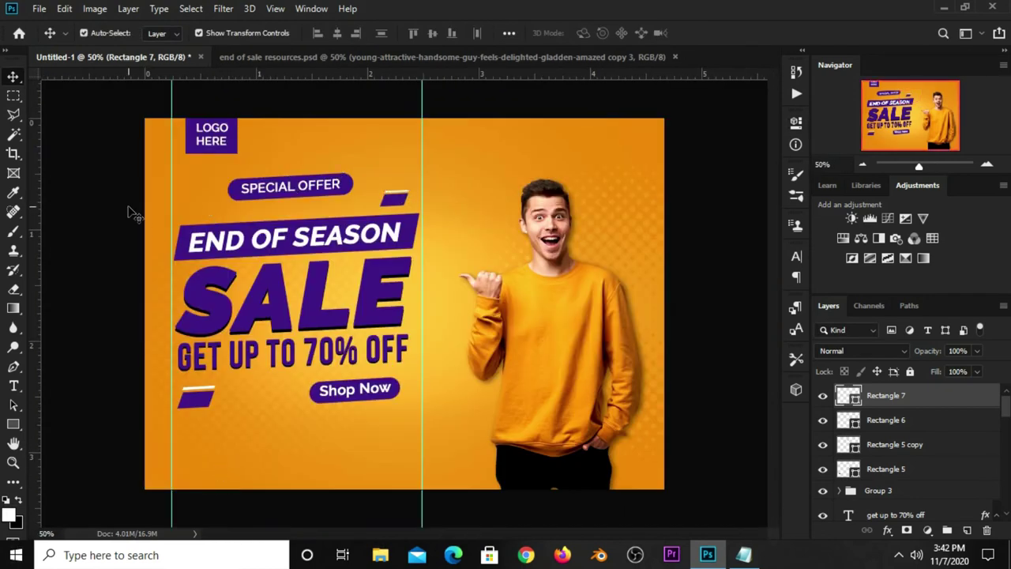
left_click(129, 209)
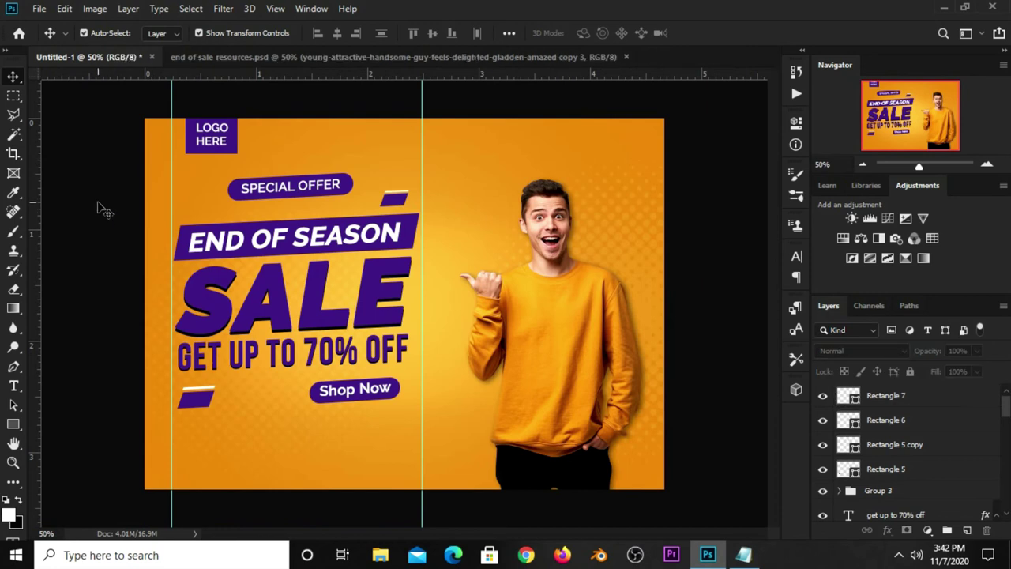
- On a new layer, draw a small triangle path beside the lower bars and make it a selection
left_click(966, 529)
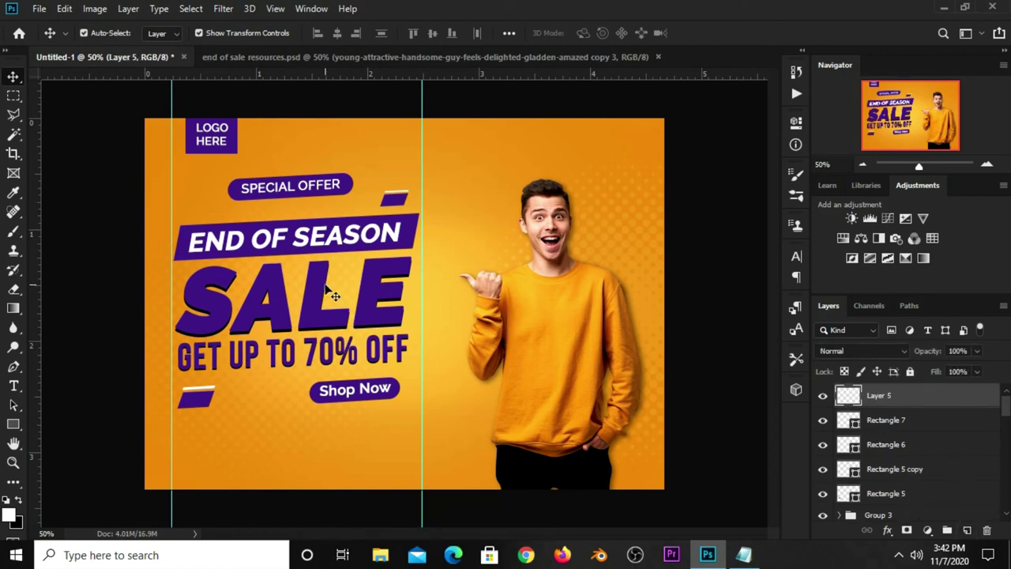
left_click(13, 366)
left_click(79, 365)
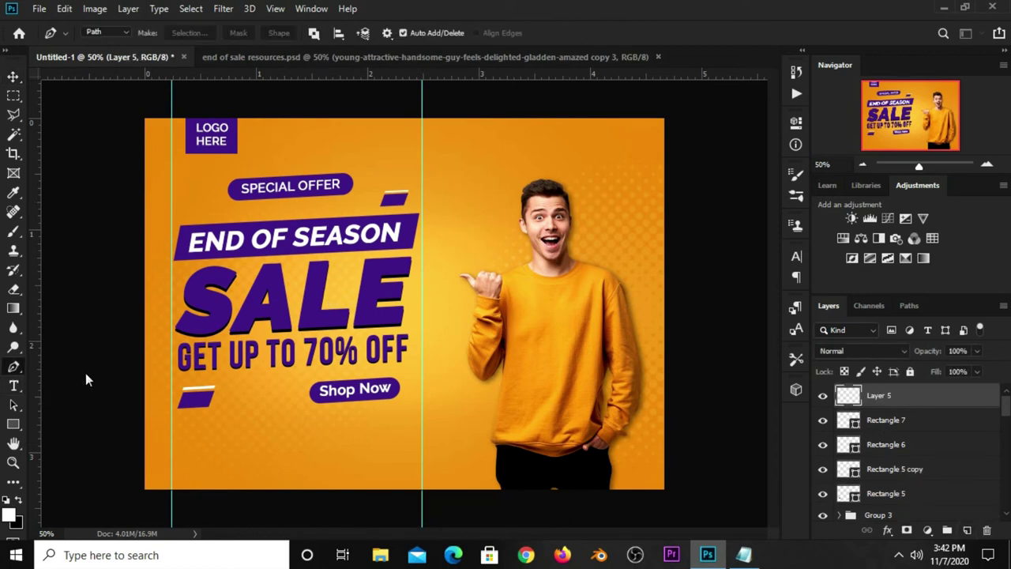
scroll(231, 393, "up", 2)
scroll(229, 403, "up", 2)
scroll(225, 416, "up", 1)
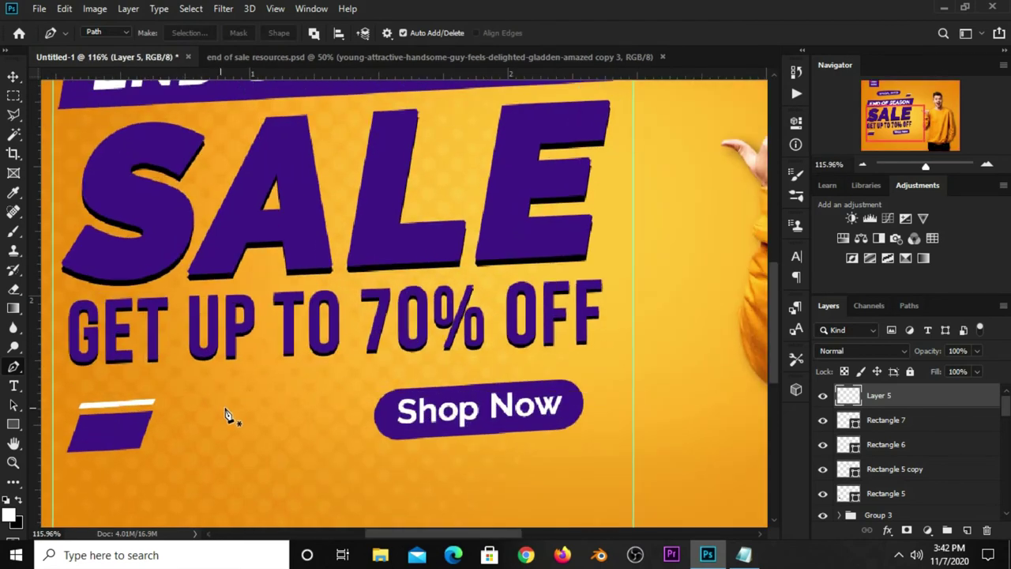
left_click(231, 408)
right_click(223, 453)
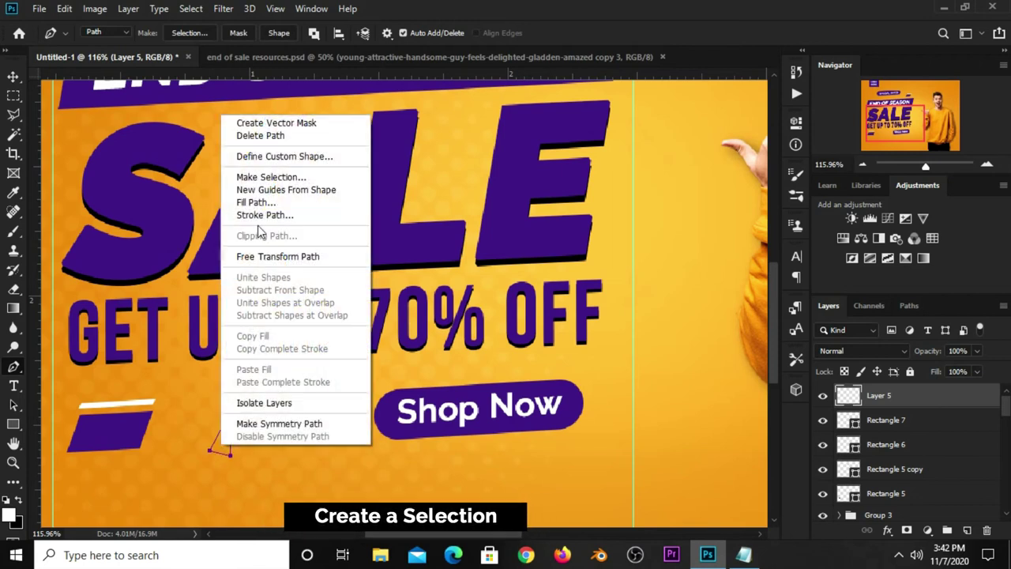
left_click(267, 173)
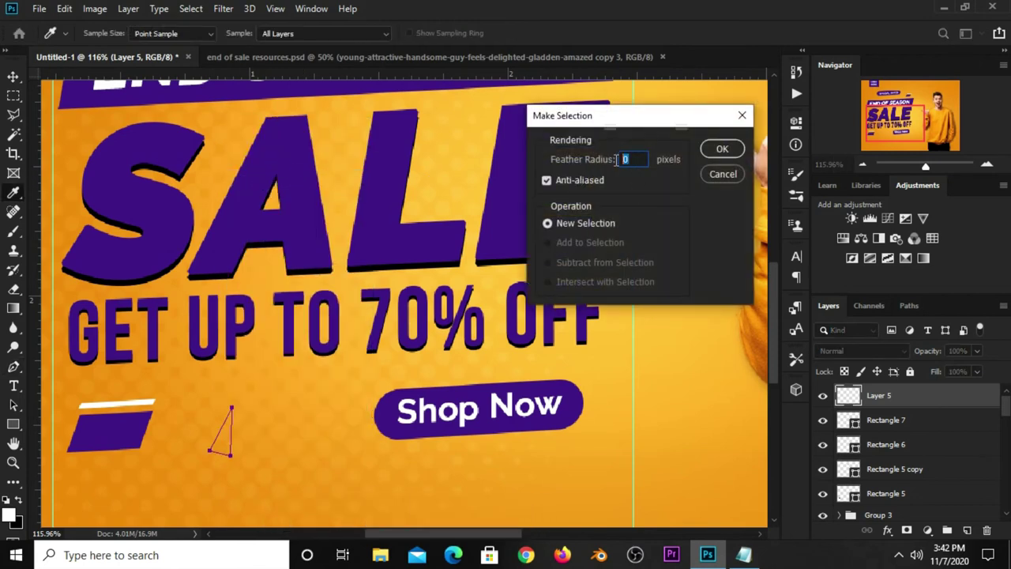
left_click(721, 150)
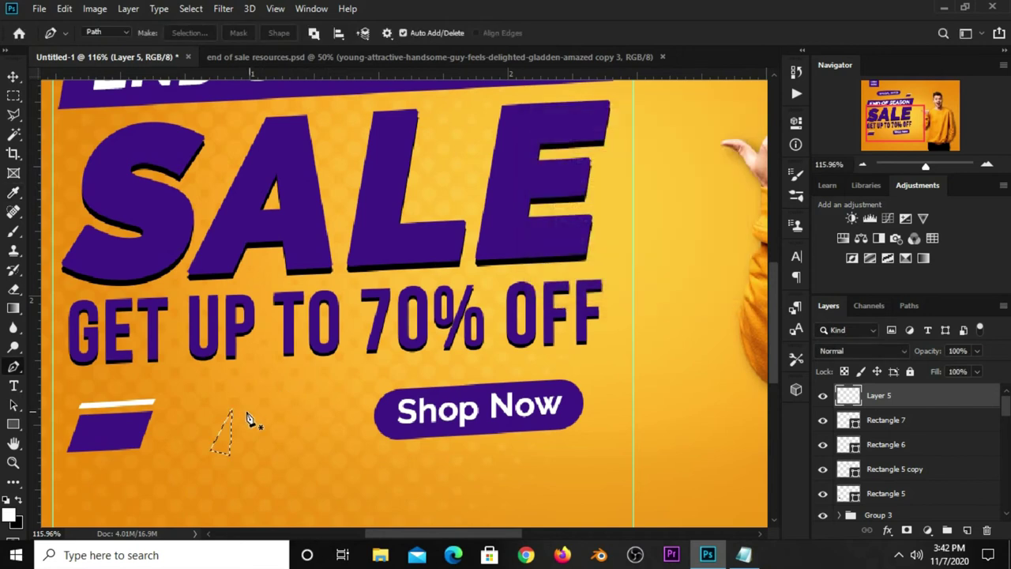
- Fill the triangle selection with the white foreground colour and deselect
right_click(13, 95)
left_click(37, 96)
right_click(13, 95)
left_click(57, 94)
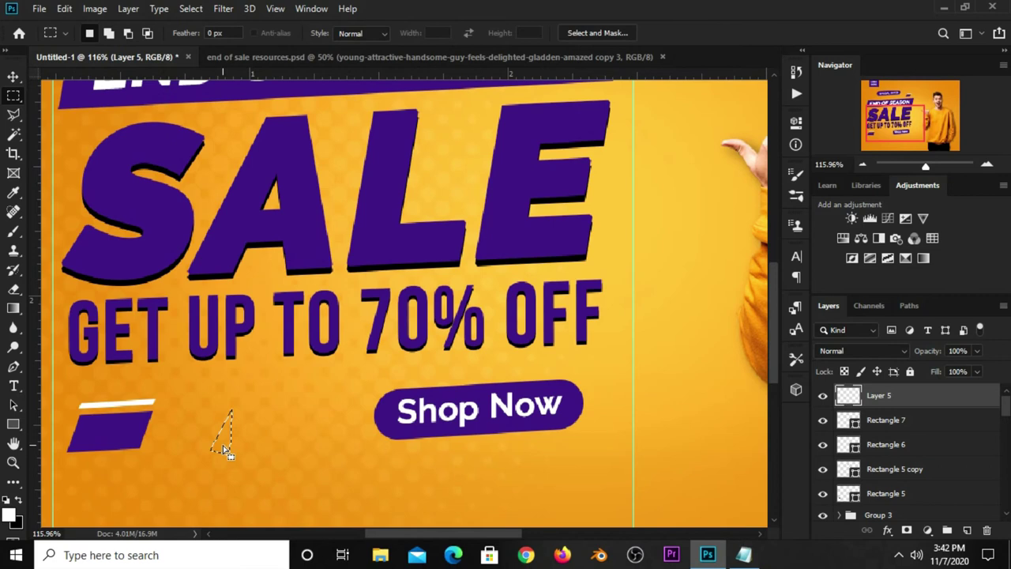
right_click(224, 449)
left_click(248, 358)
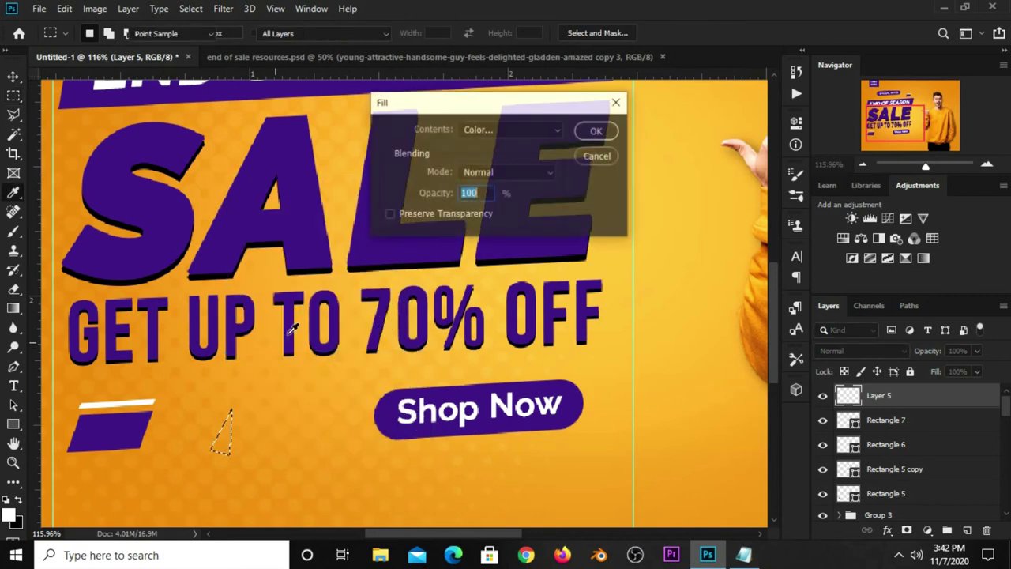
left_click(511, 129)
left_click(483, 137)
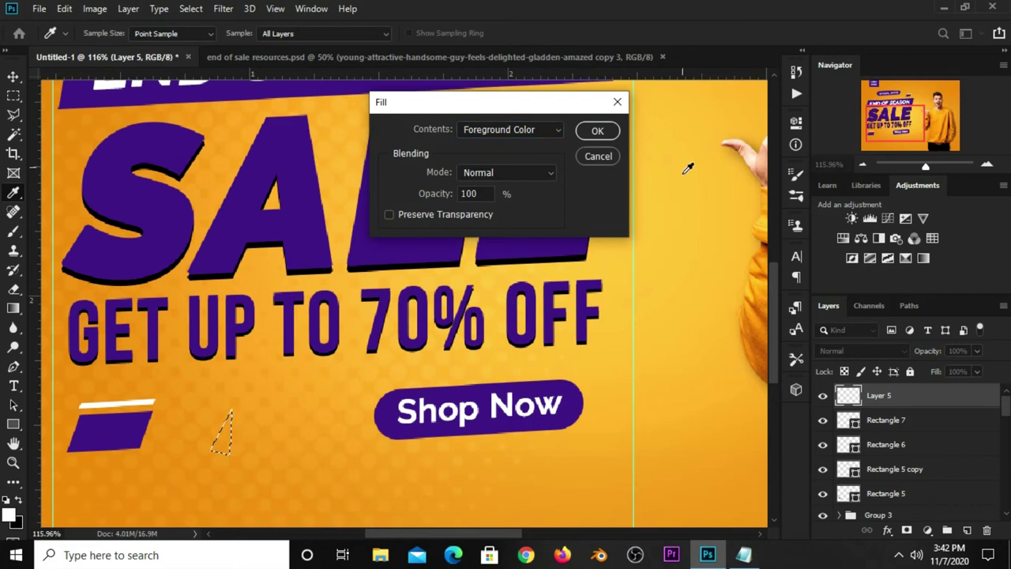
left_click(593, 134)
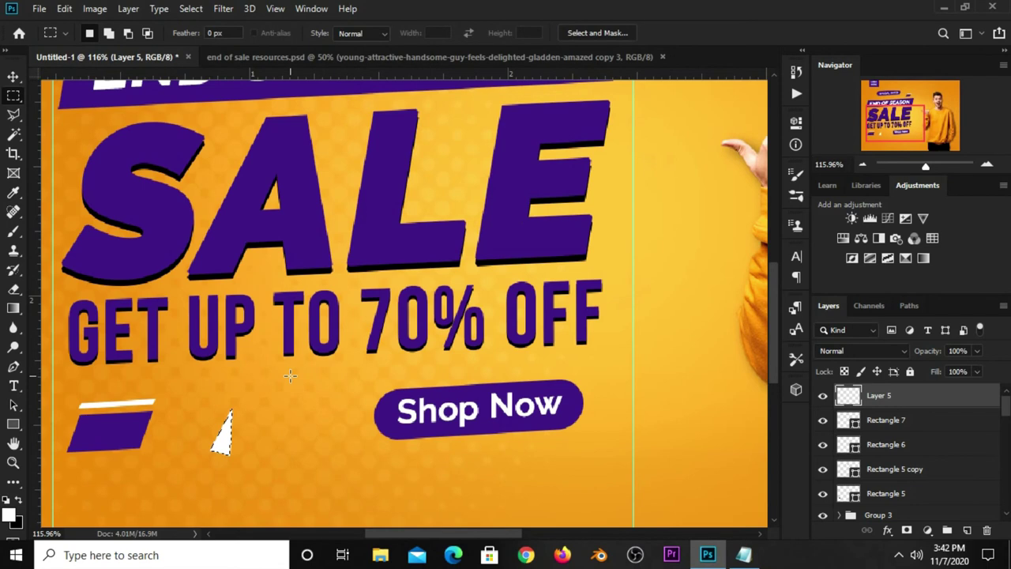
key("ctrl+d")
scroll(217, 452, "up", 3)
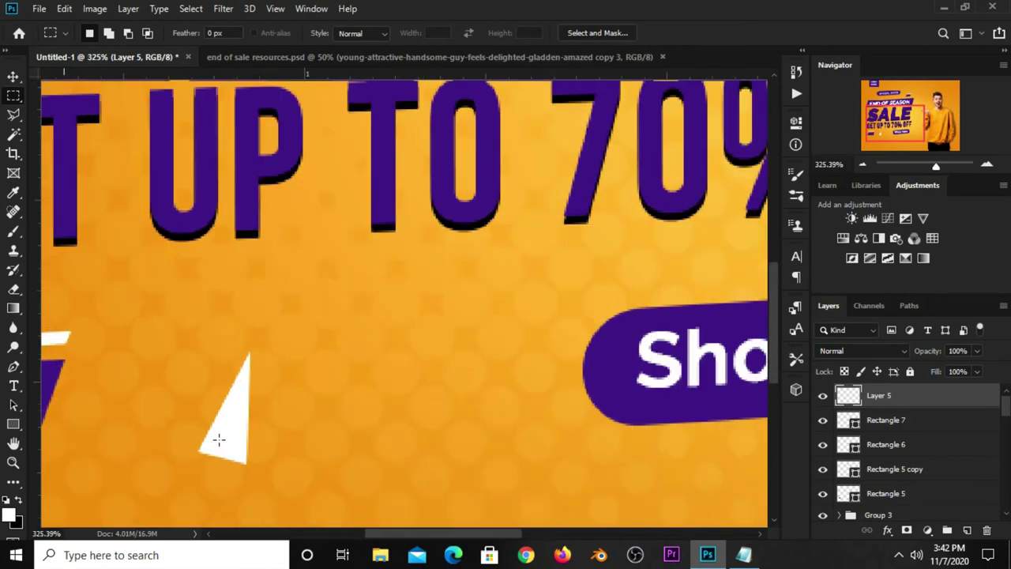
- On a new layer, draw a narrower triangle path over the white triangle and make it a selection
left_click(966, 530)
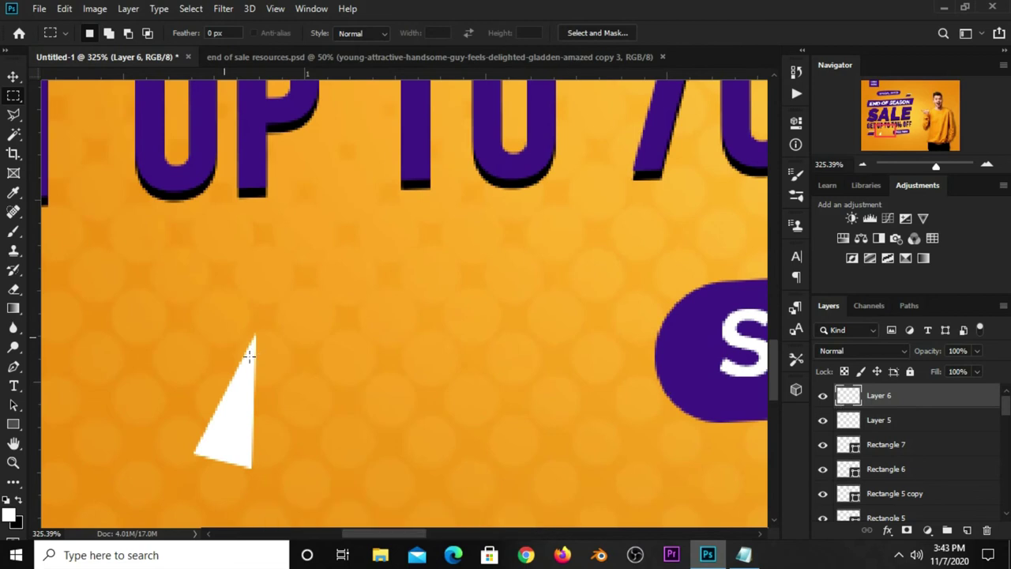
left_click(13, 367)
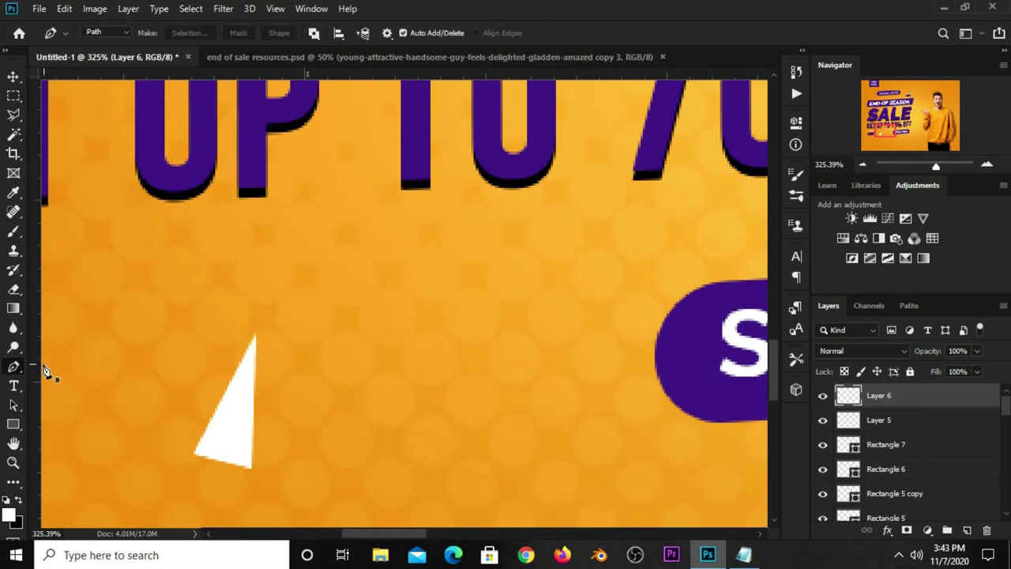
right_click(13, 367)
left_click(64, 367)
left_click(217, 459)
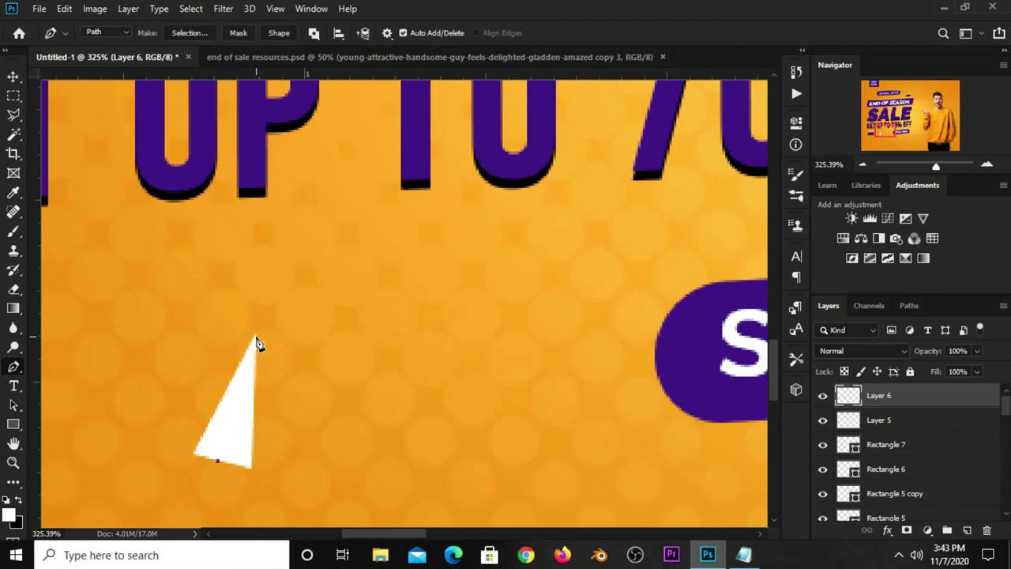
left_click(248, 471)
scroll(253, 476, "up", 2)
left_click_drag(246, 464, 248, 462)
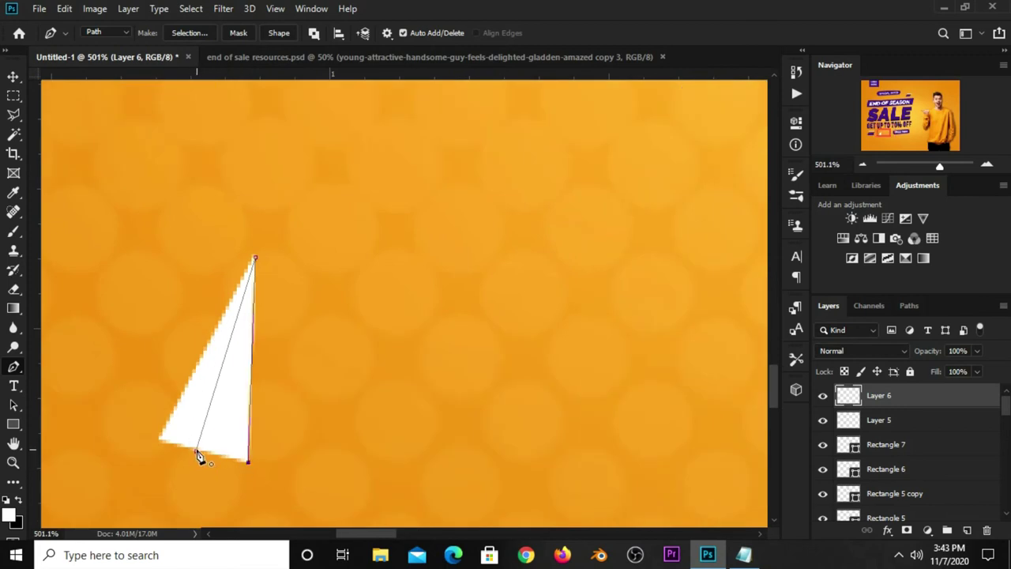
right_click(215, 409)
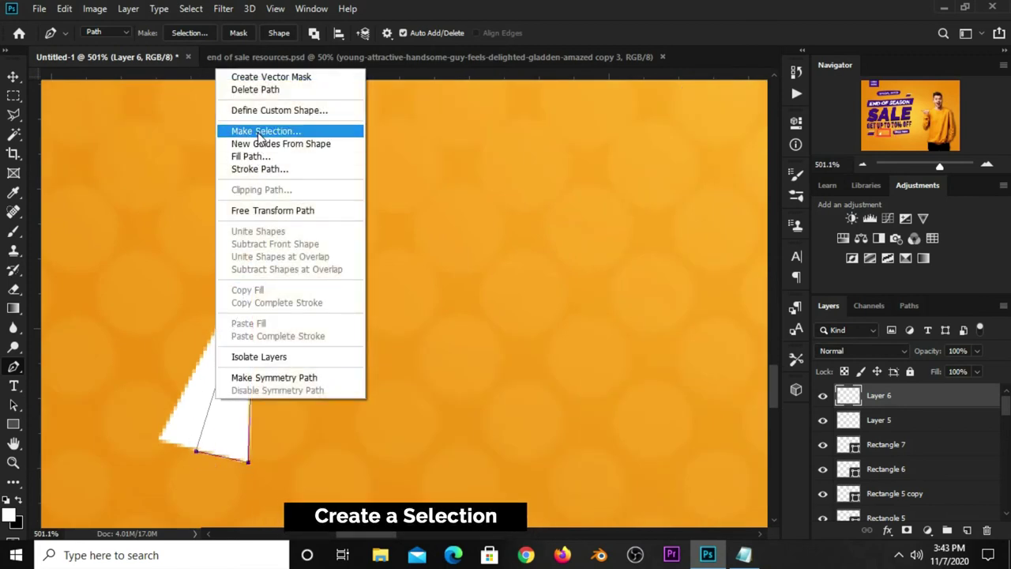
left_click(261, 130)
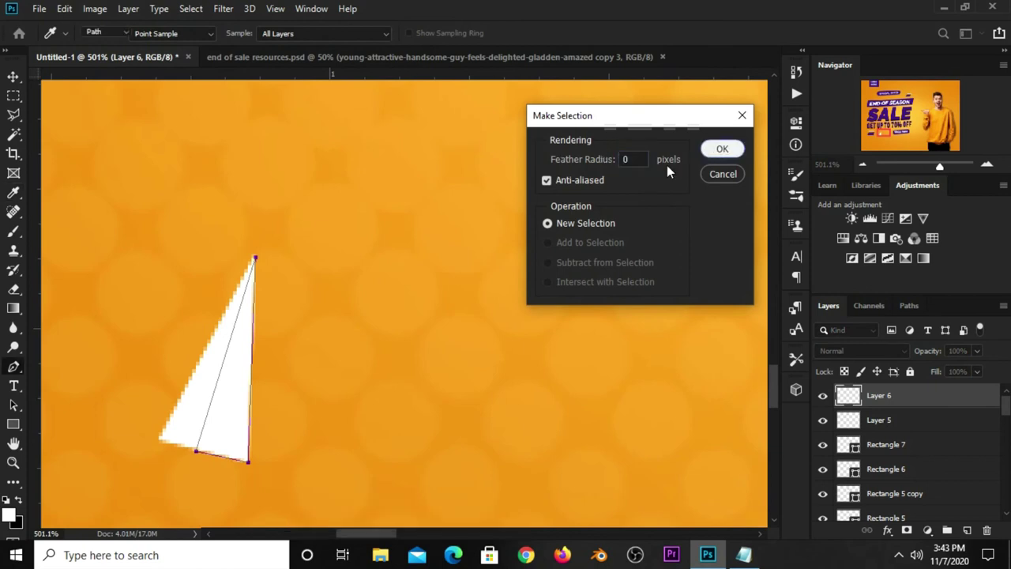
left_click(722, 149)
- Fill the selection with light grey #d9d4cf, copied from the notes
left_click(14, 96)
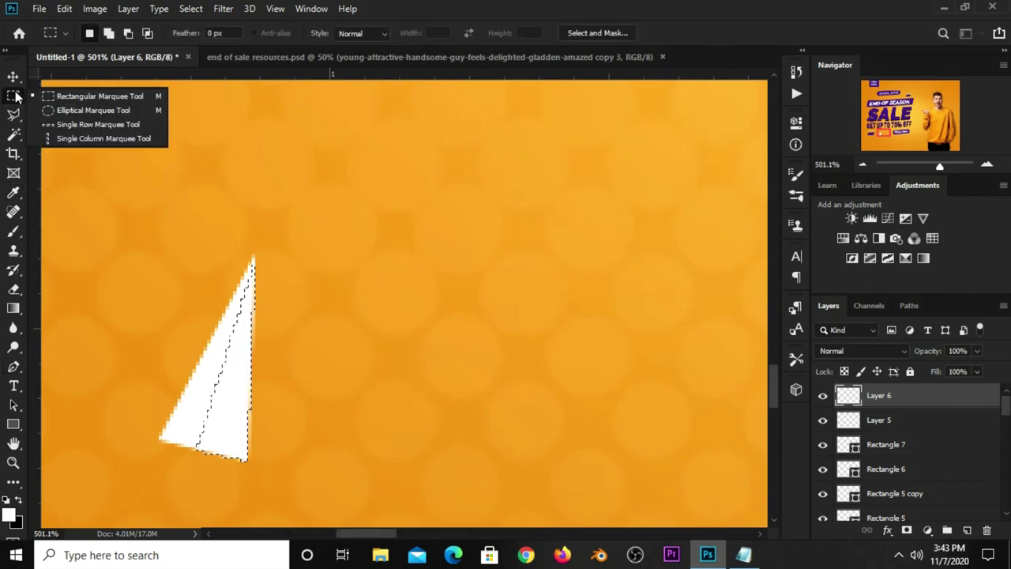
right_click(225, 413)
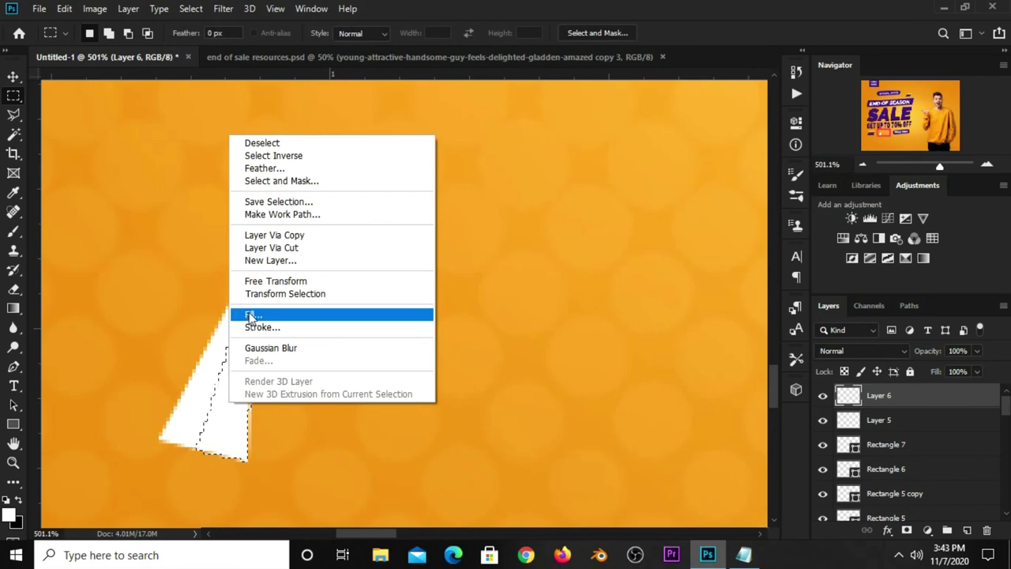
left_click(249, 317)
left_click(542, 130)
left_click(495, 171)
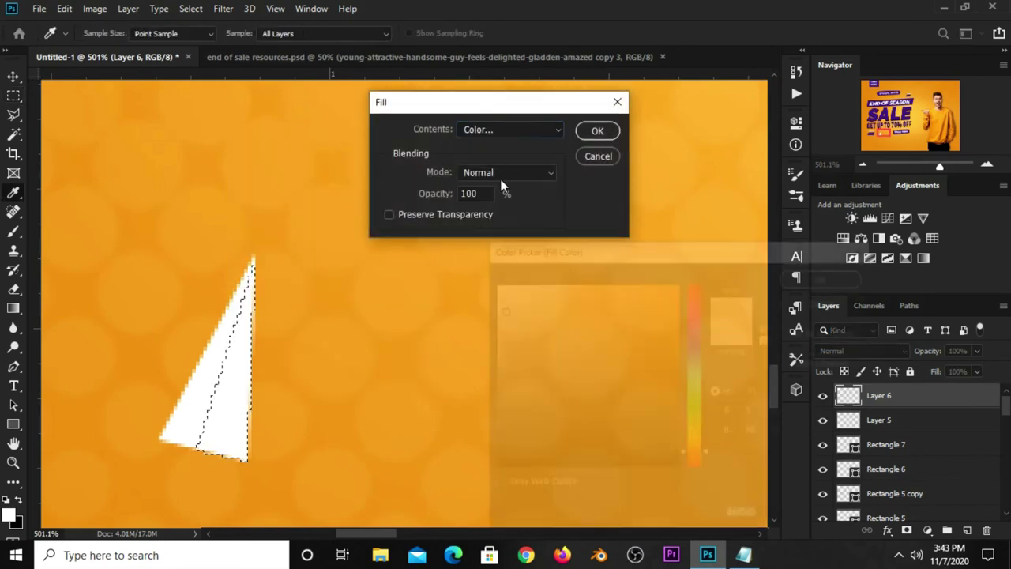
left_click(742, 554)
left_click_drag(556, 260, 519, 260)
right_click(527, 265)
left_click(559, 310)
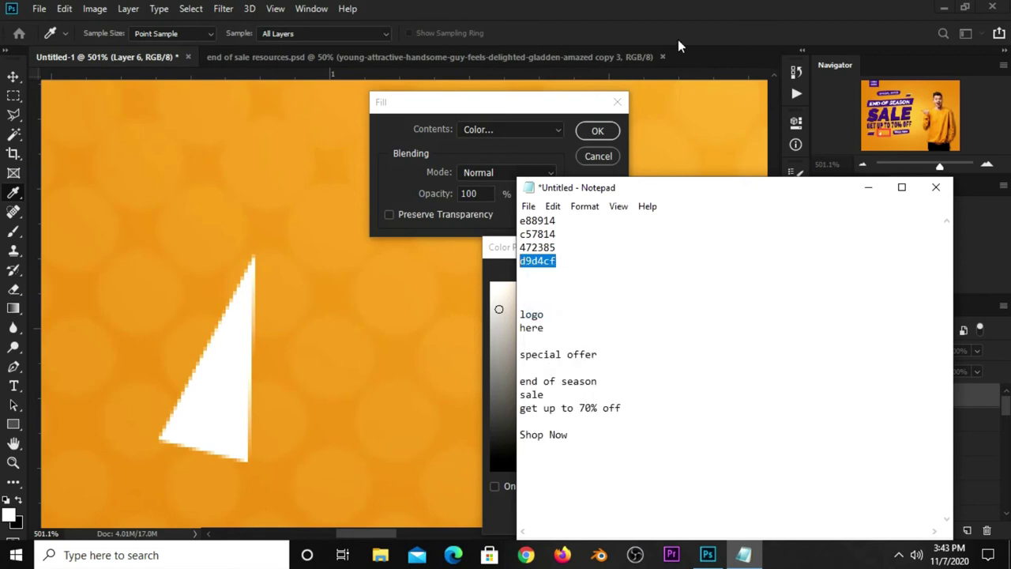
left_click(678, 41)
right_click(739, 519)
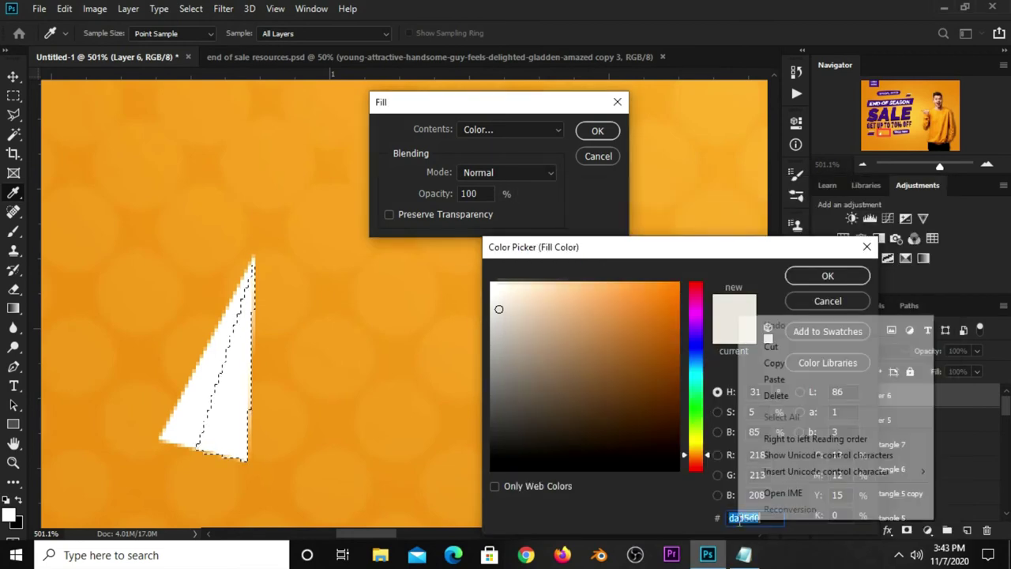
left_click(779, 379)
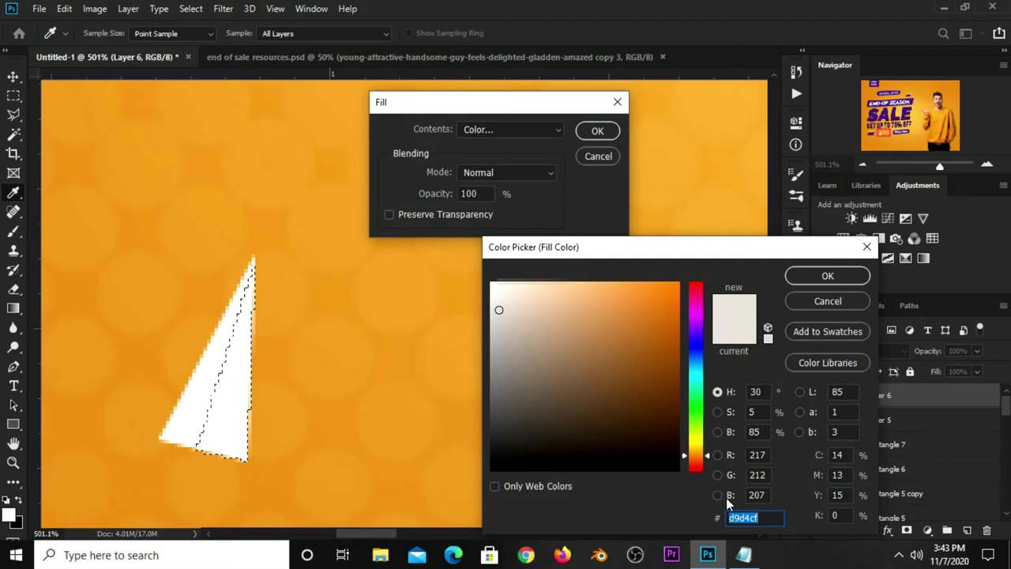
left_click(793, 282)
left_click(594, 132)
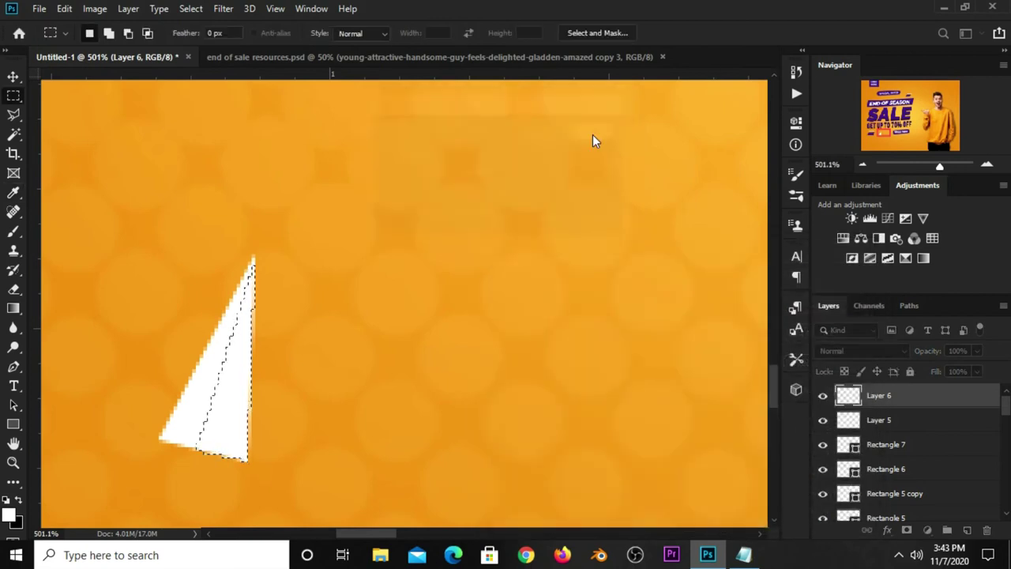
key("ctrl+0")
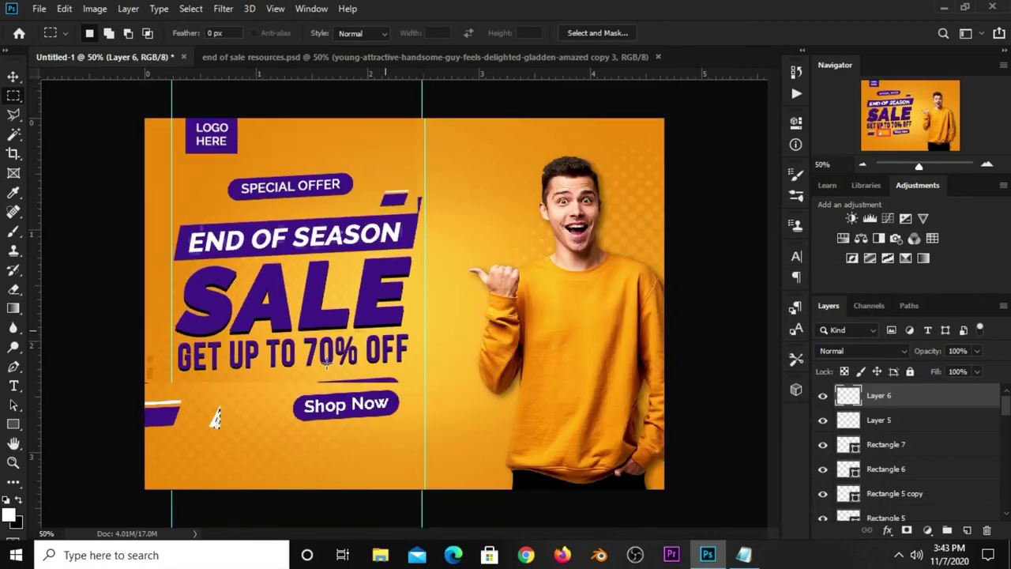
- Deselect, then group Layer 5 and Layer 6 into Group 4
key("ctrl+d")
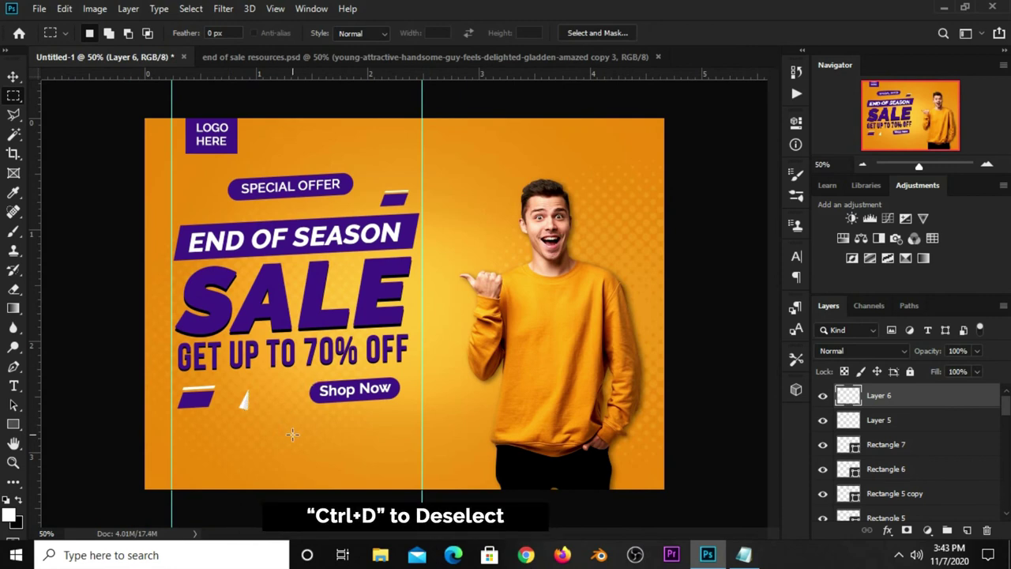
key("v")
left_click(882, 421, "shift")
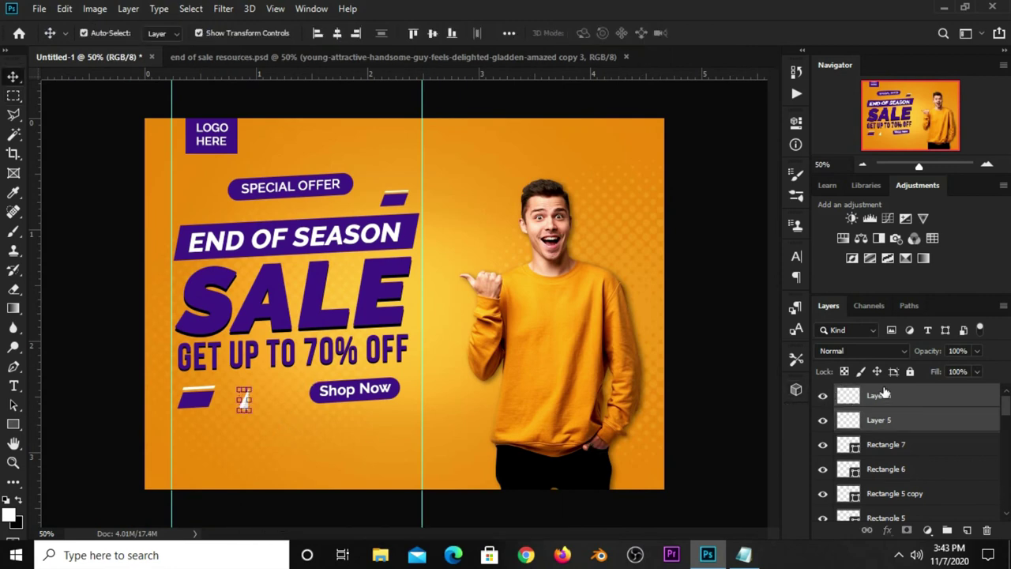
key("ctrl+g")
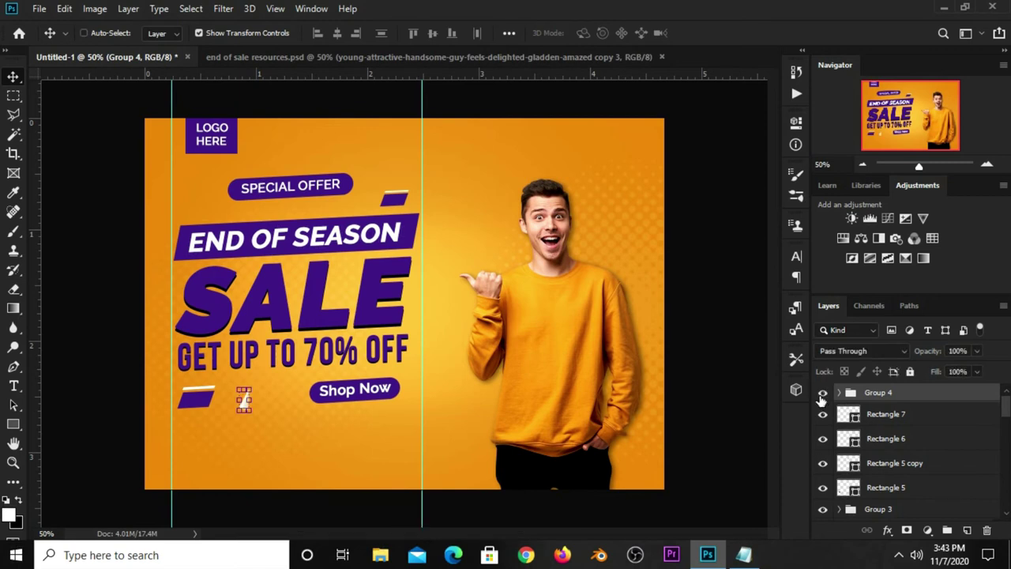
- Duplicate Group 4, hide the original, and convert Group 4 copy to a smart object
key("ctrl+j")
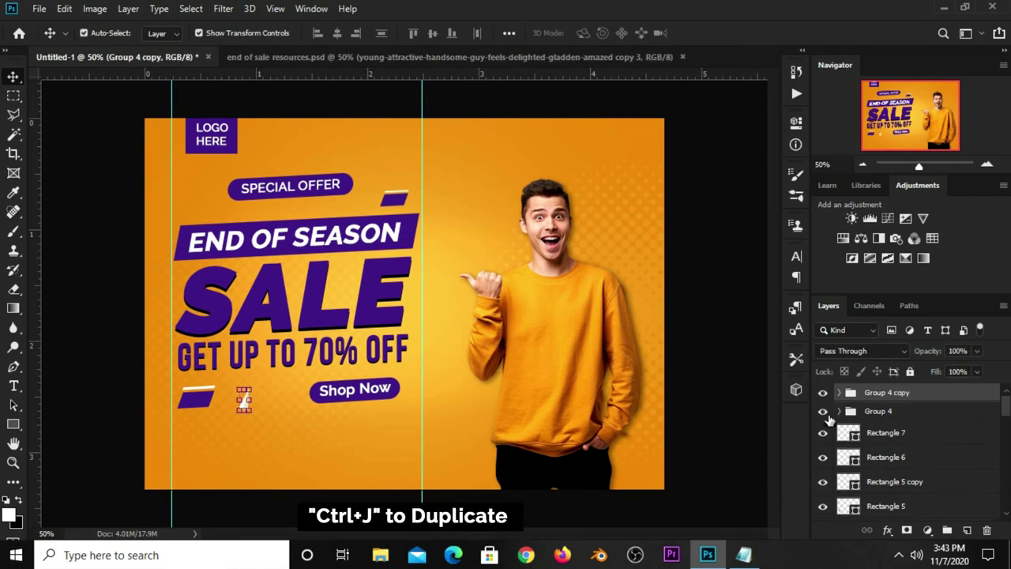
left_click(823, 411)
left_click(733, 439)
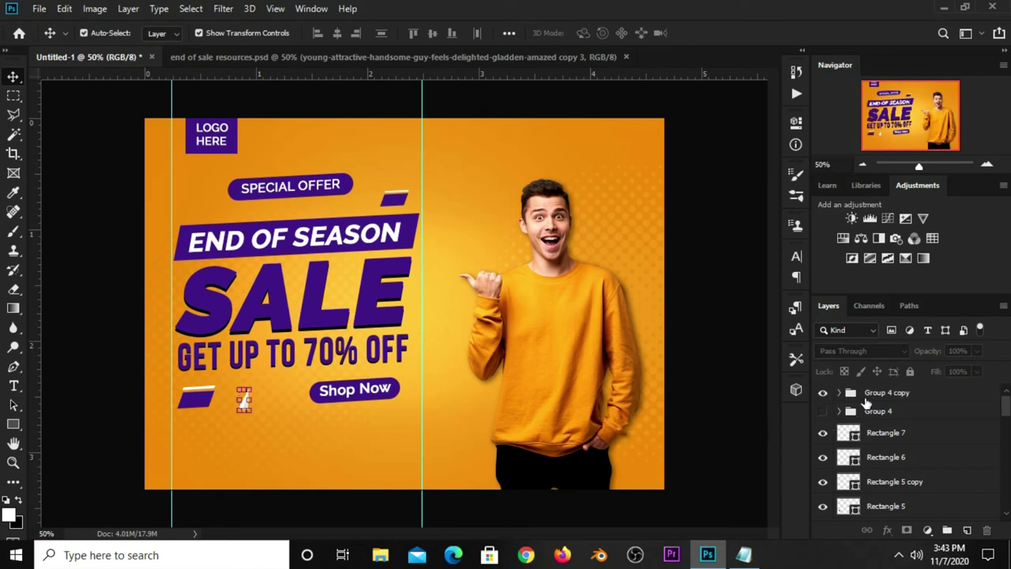
left_click(876, 394)
right_click(871, 400)
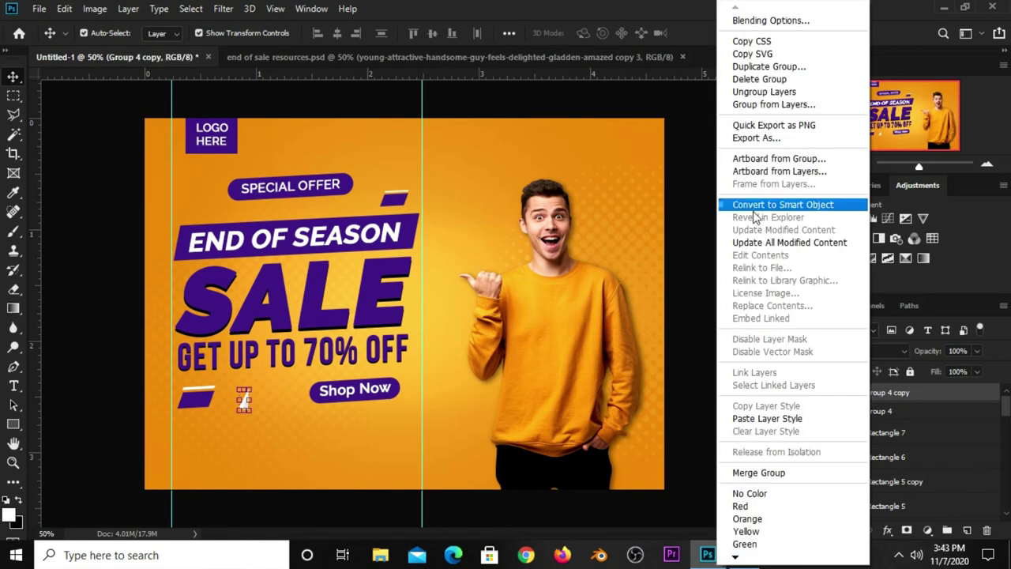
left_click(756, 199)
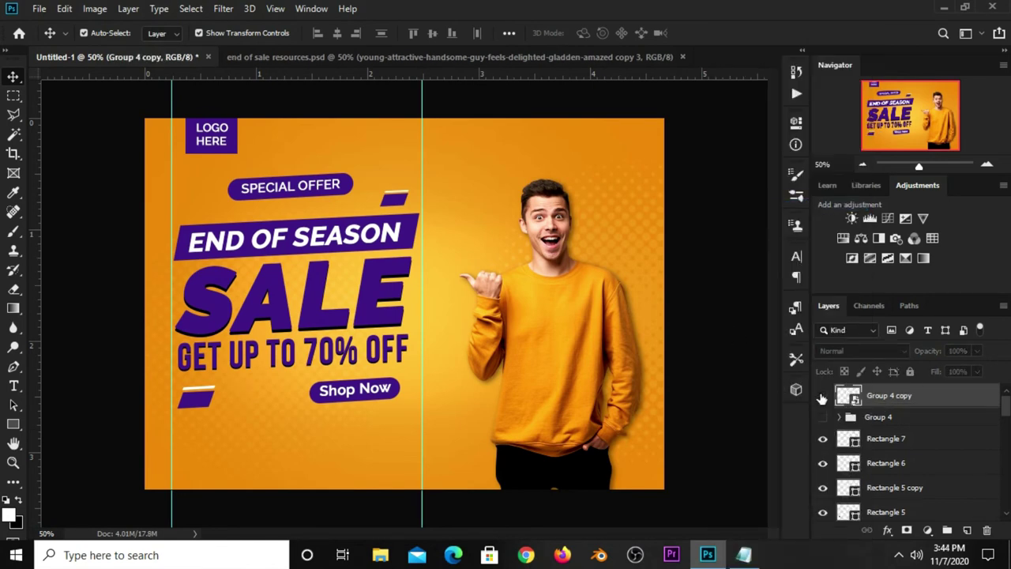
- Enlarge the triangle copy to about 145%, rotate it about 5°, then duplicate and nudge it right
key("ctrl")
key("ctrl+t")
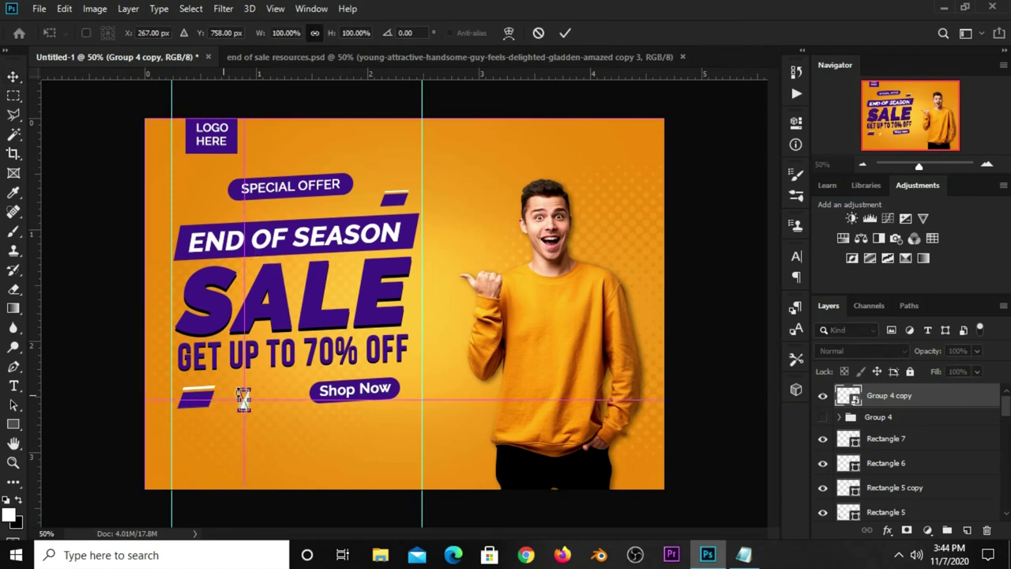
left_click_drag(251, 387, 256, 375)
key("Return")
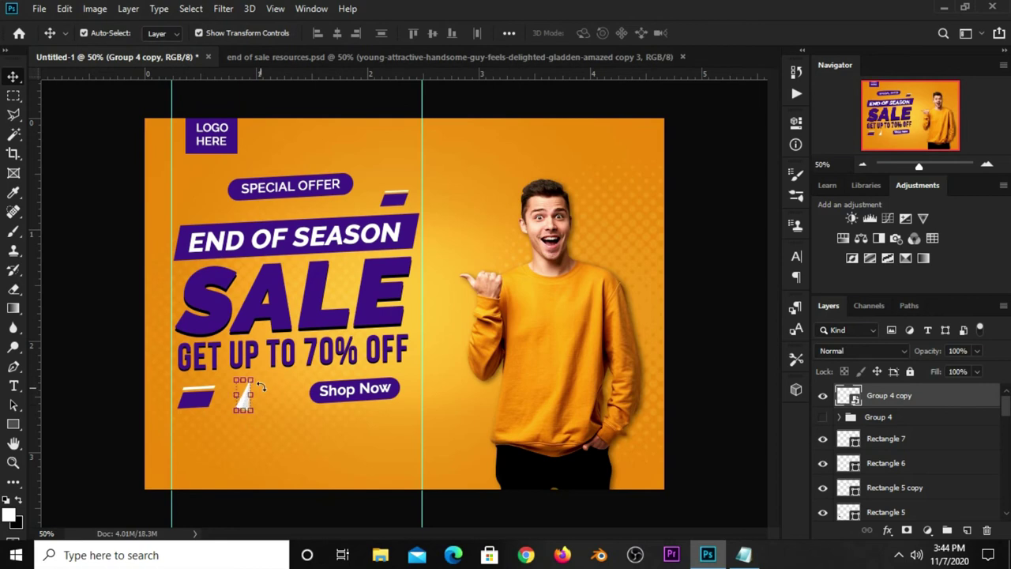
key("ctrl+t")
left_click_drag(258, 373, 264, 378)
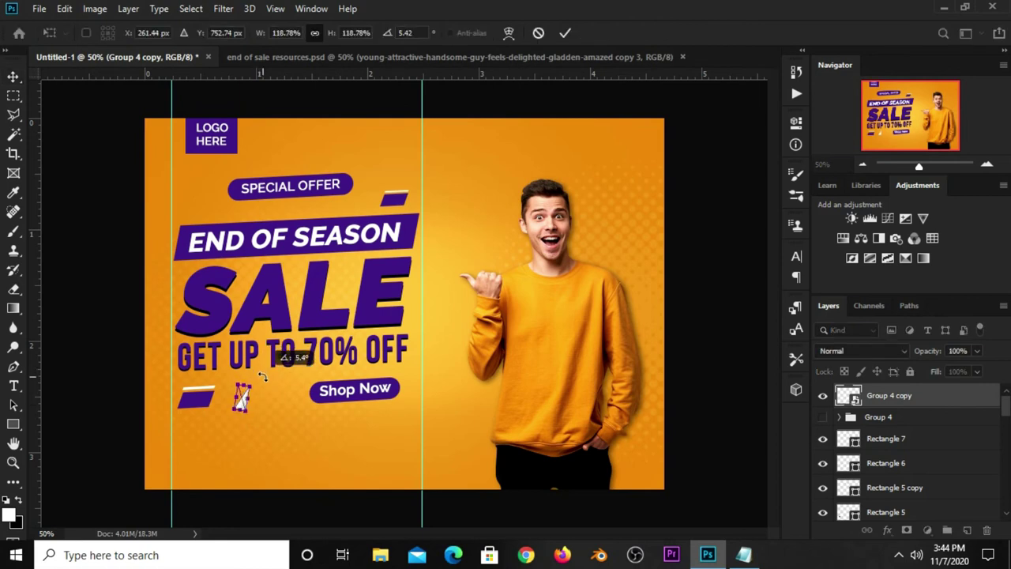
key("Return")
key("ctrl+j")
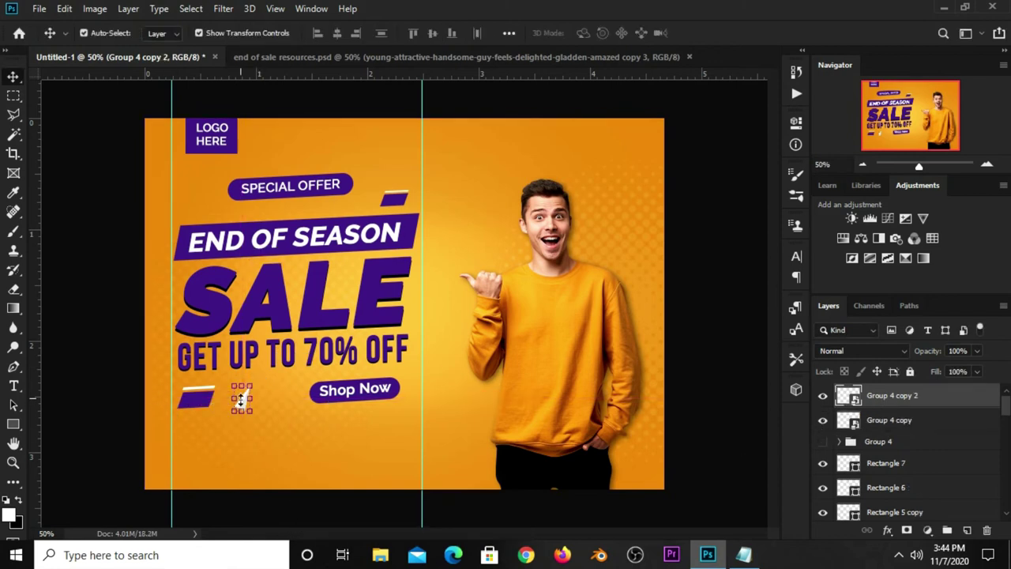
left_click_drag(241, 398, 247, 398)
- Tilt the small white paper shape and place it beside Shop Now
key("ctrl+t")
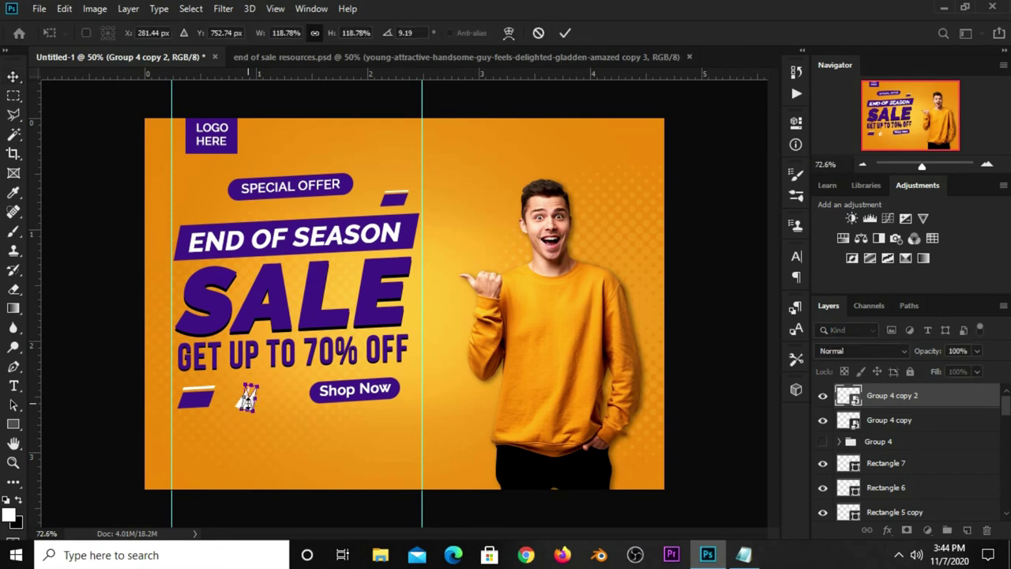
scroll(247, 399, "up", 2)
scroll(237, 411, "up", 2)
mouse_move(223, 425)
left_mouse_down()
mouse_move(281, 412)
mouse_move(317, 429)
mouse_move(303, 399)
mouse_move(327, 397)
left_mouse_up()
key("Return")
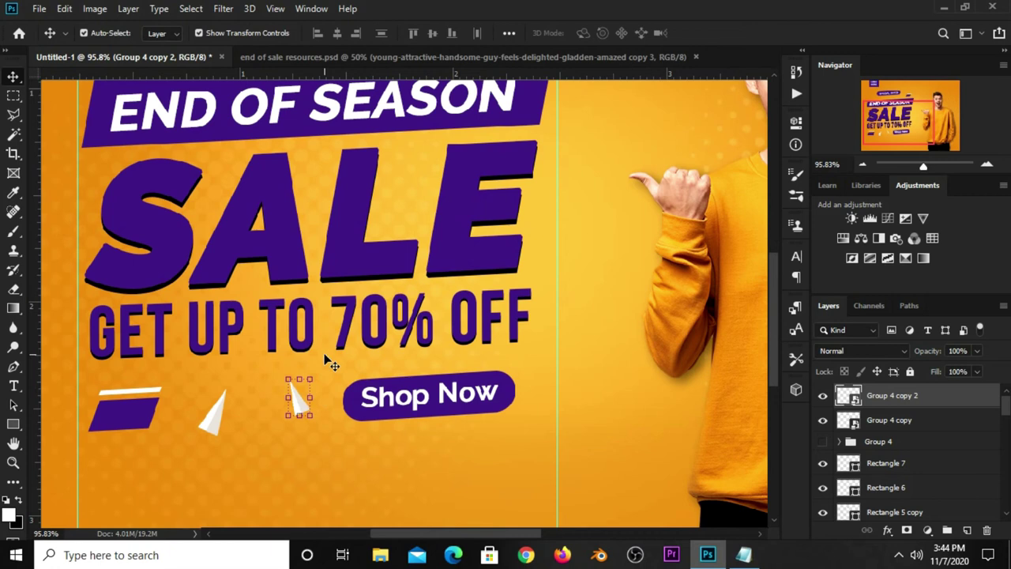
- Copy the white shape near SPECIAL OFFER, rotated about 134° and nudged slightly right
left_click(296, 391, "alt")
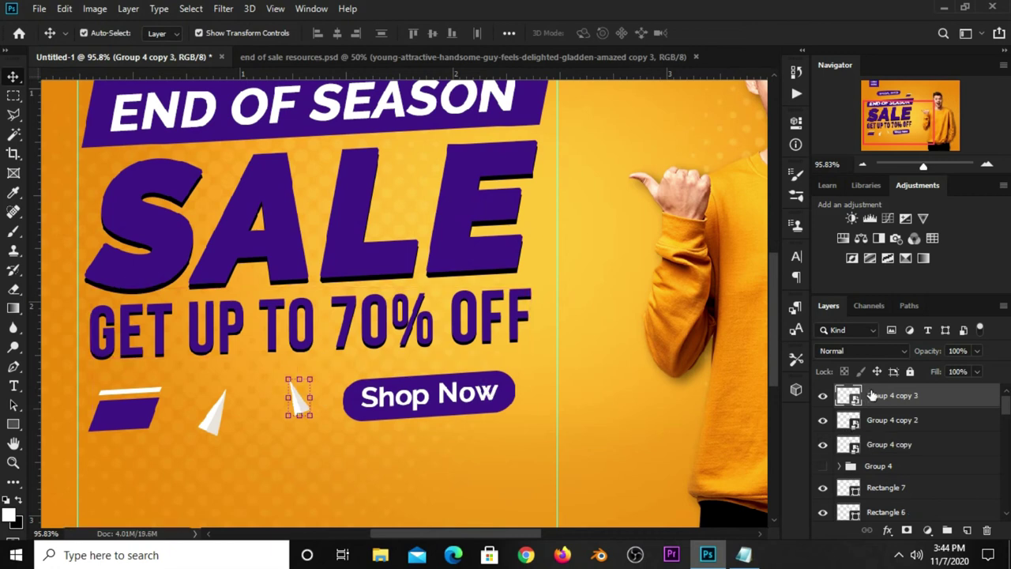
left_click_drag(297, 399, 106, 141)
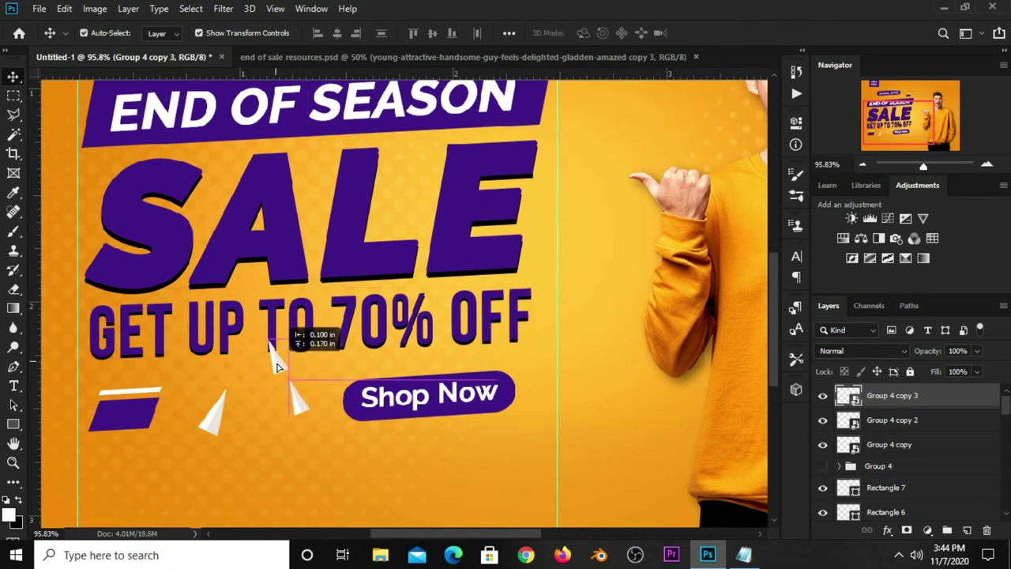
scroll(107, 141, "down", 2)
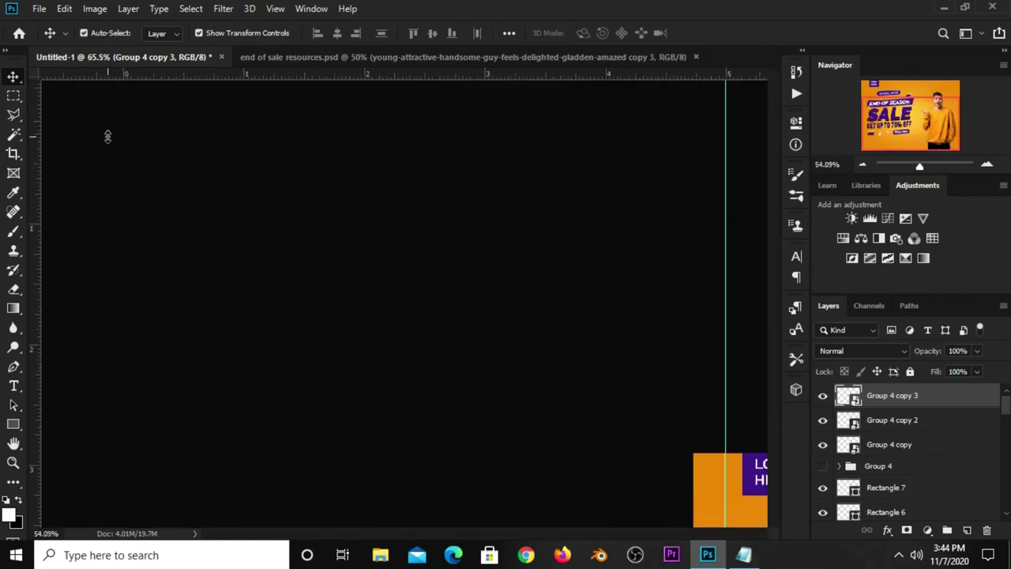
scroll(144, 235, "up", 2)
left_click_drag(150, 288, 160, 177)
left_click(159, 196)
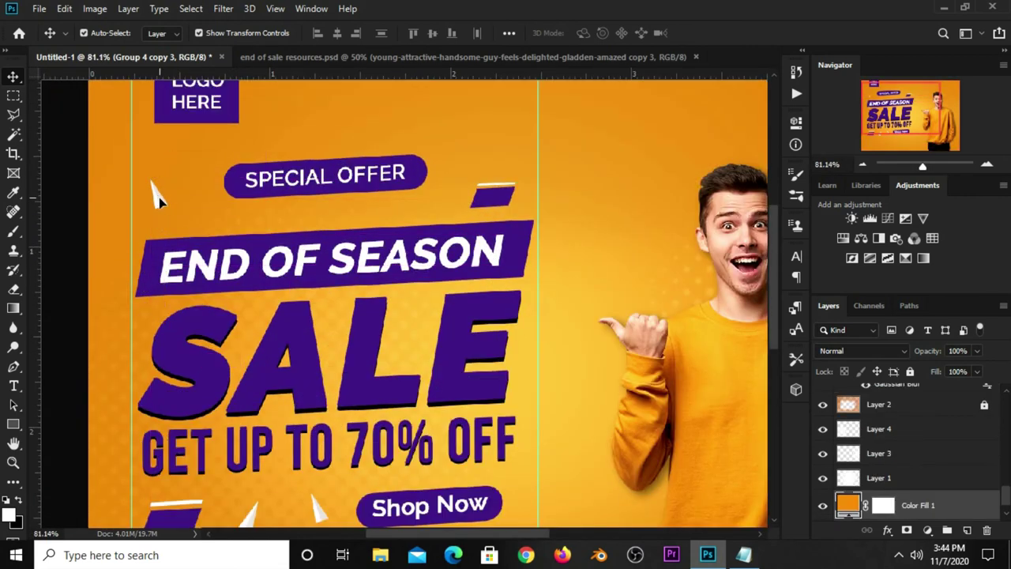
key("ctrl+t")
mouse_move(169, 212)
left_mouse_down()
mouse_move(189, 227)
mouse_move(139, 315)
left_mouse_up()
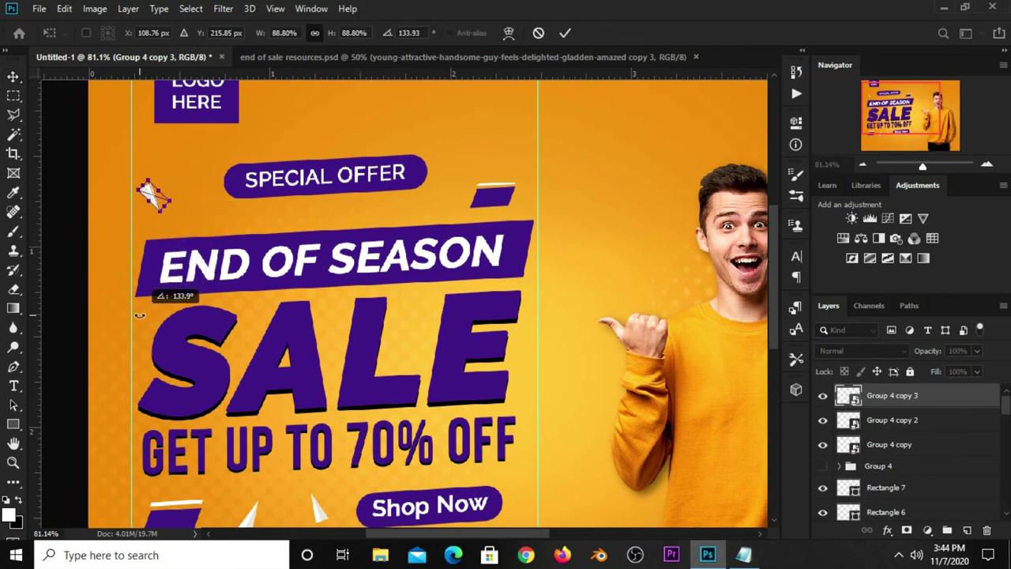
key("Return")
key("ctrl+minus")
key("ctrl+minus")
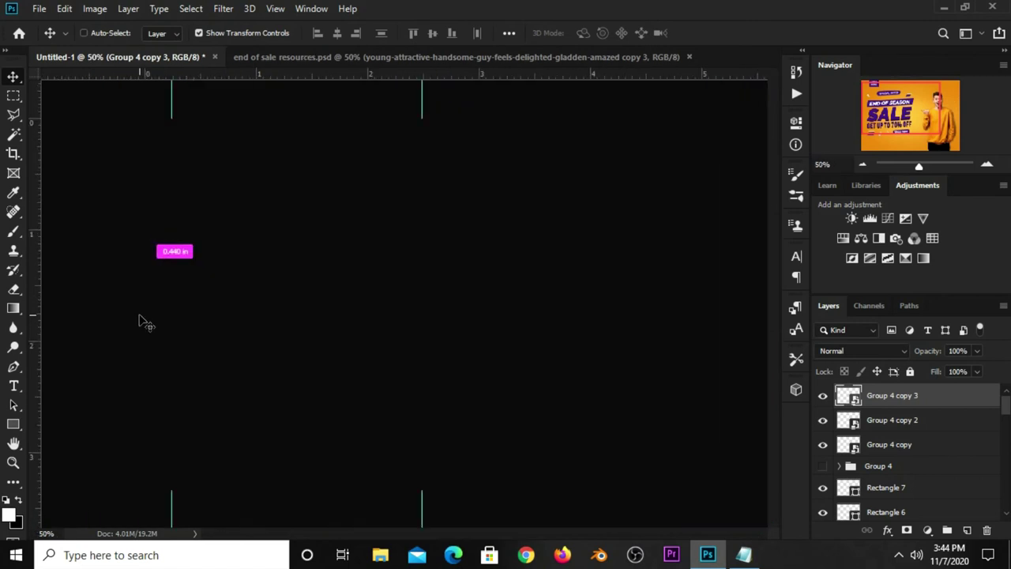
key("Right")
key("Right")
key("Right")
key("Right")
key("Right")
key("Right")
key("Right")
key("Right")
key("Right")
key("Right")
key("Right")
key("Right")
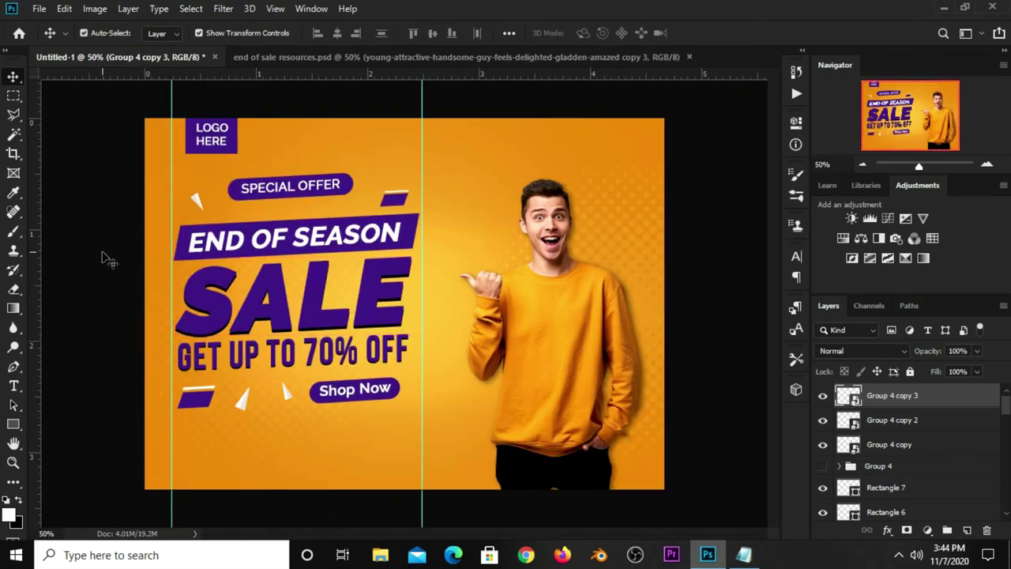
left_click(109, 264)
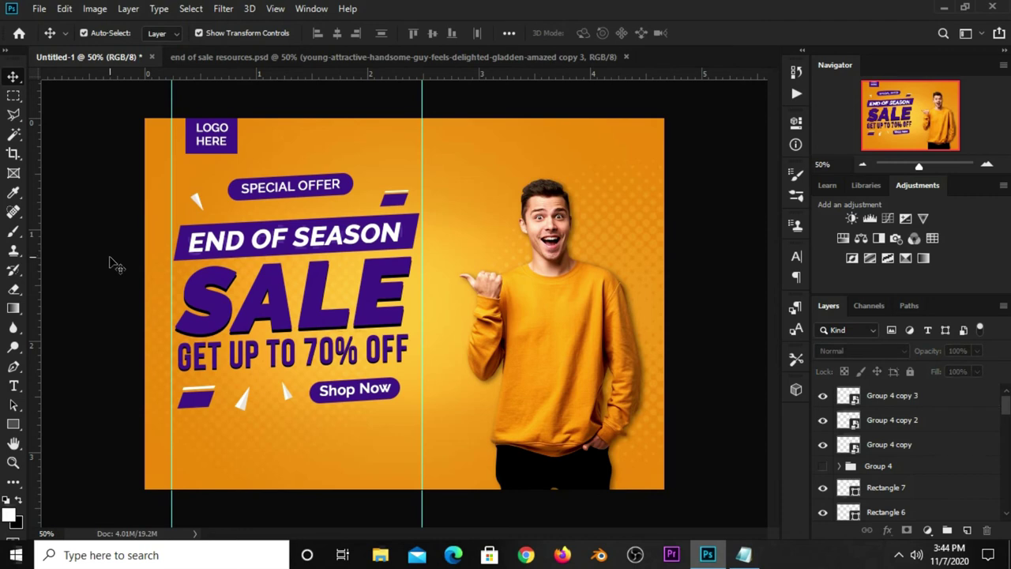
- Bring the three-line white Lorem ipsum text from the resources file into the banner's lower-left, slightly shrunk
left_click(285, 58)
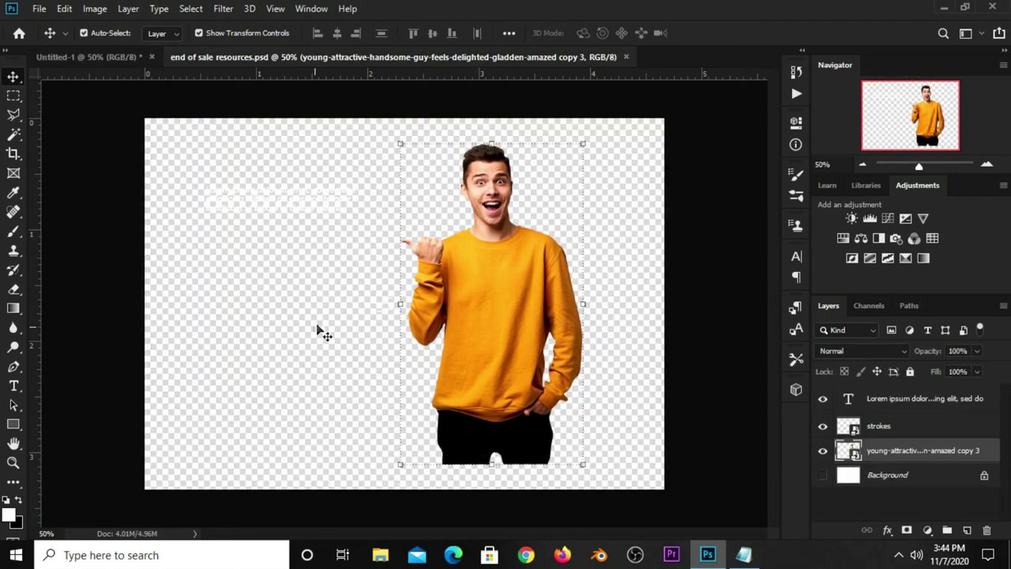
left_click(268, 207)
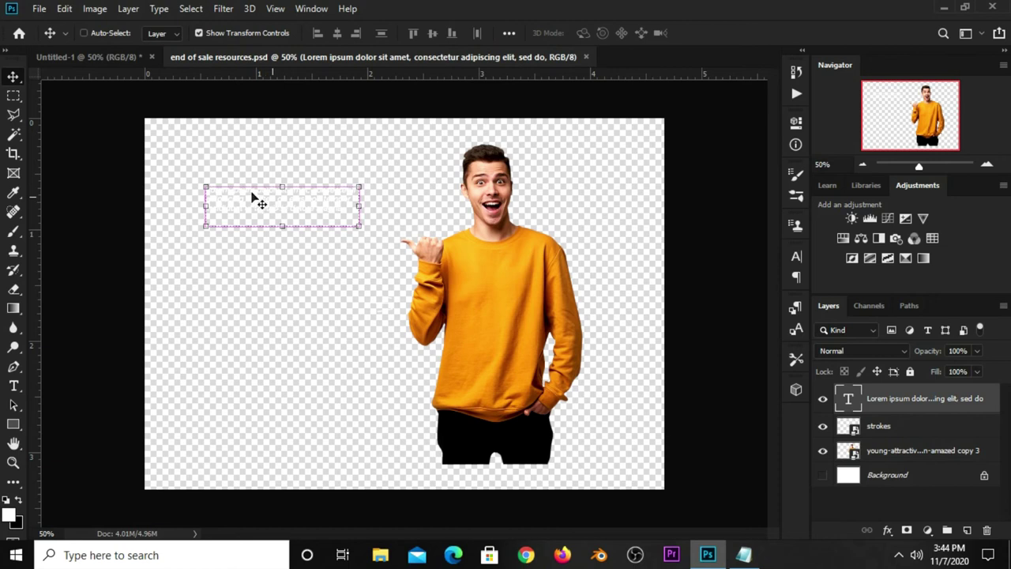
left_click_drag(269, 206, 218, 428)
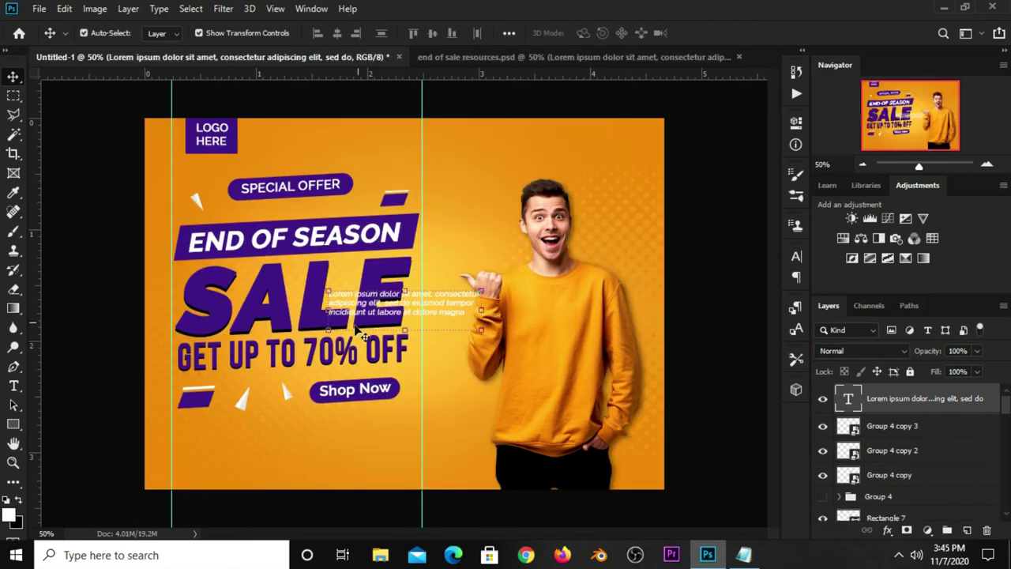
key("ctrl+t")
mouse_move(395, 316)
left_mouse_down()
mouse_move(271, 453)
mouse_move(239, 473)
left_mouse_up()
left_click_drag(328, 444, 322, 447)
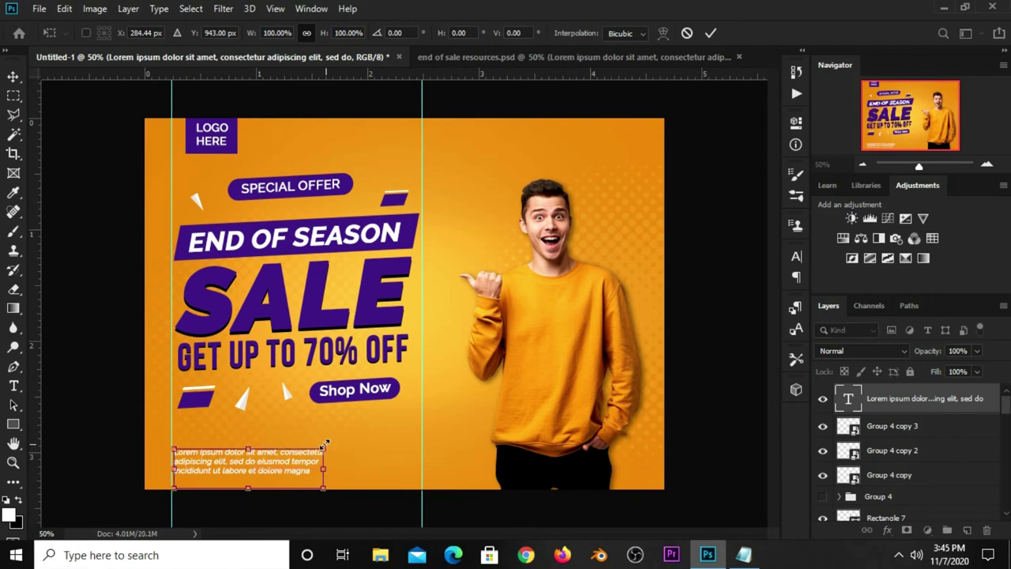
key("Return")
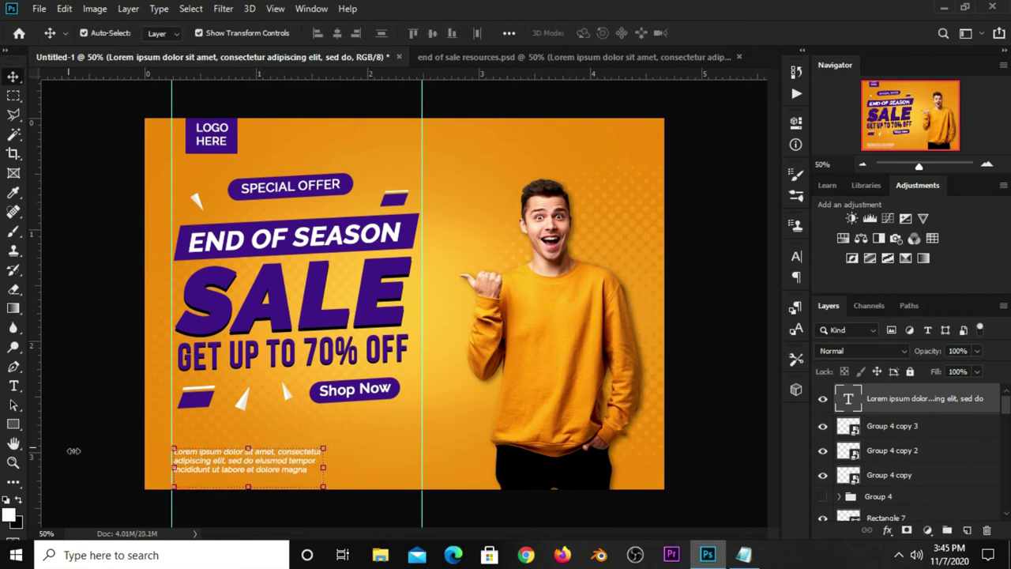
left_click(116, 418)
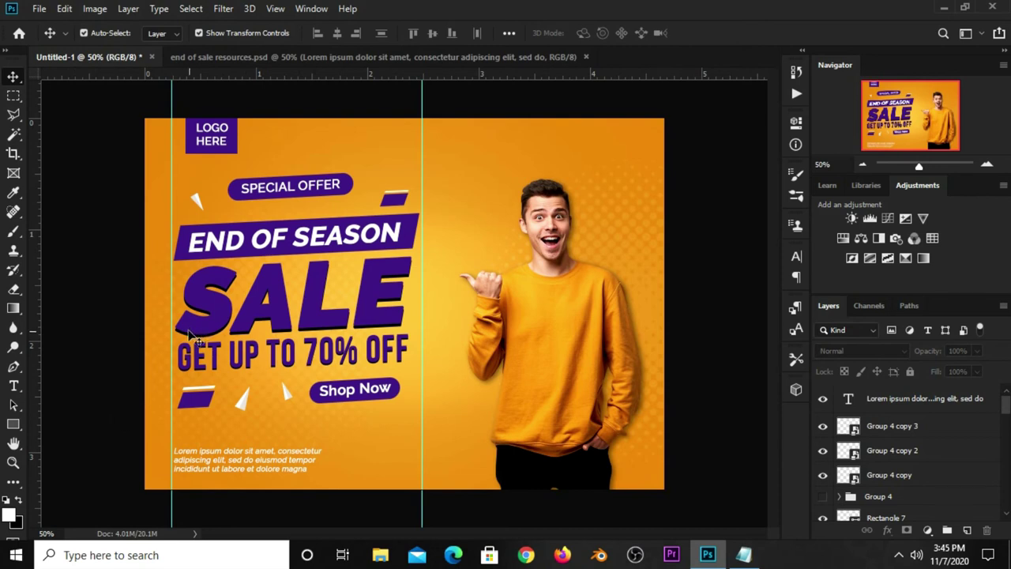
- Place the strokes layer from the resources file, flipped and shrunk, next to the man's thumb
left_click(445, 58)
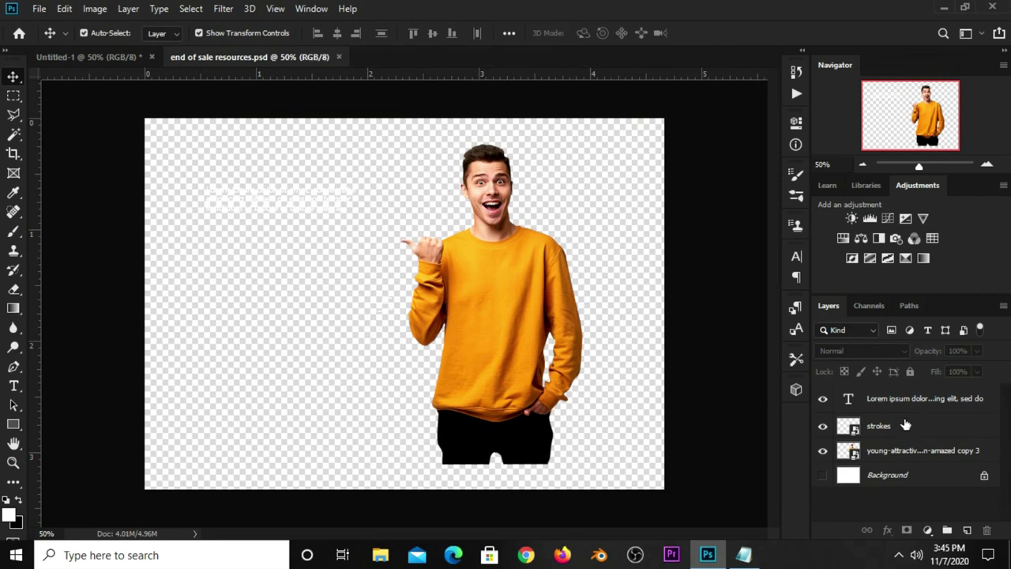
left_click(901, 426)
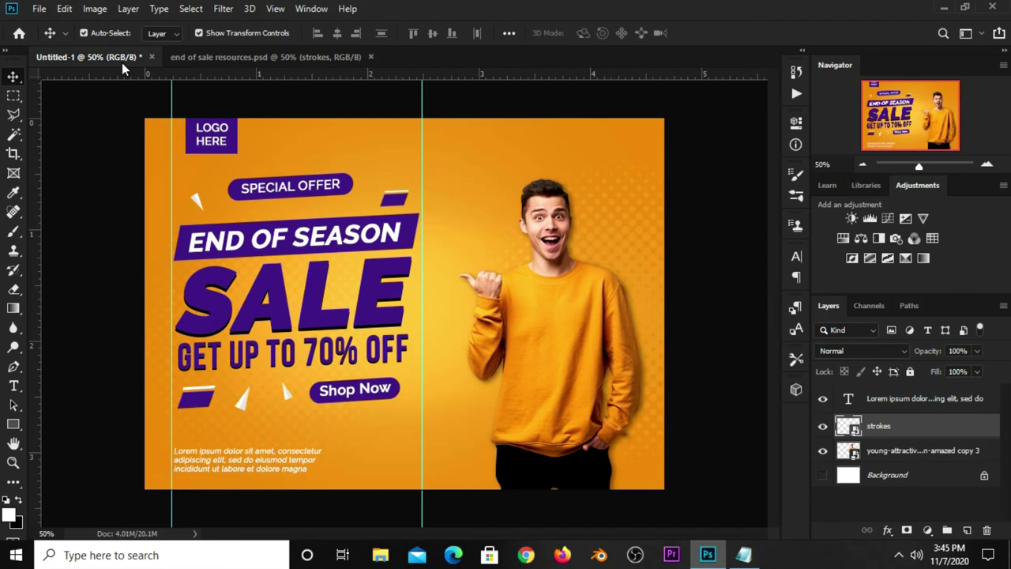
left_click_drag(223, 31, 459, 310)
key("ctrl+plus")
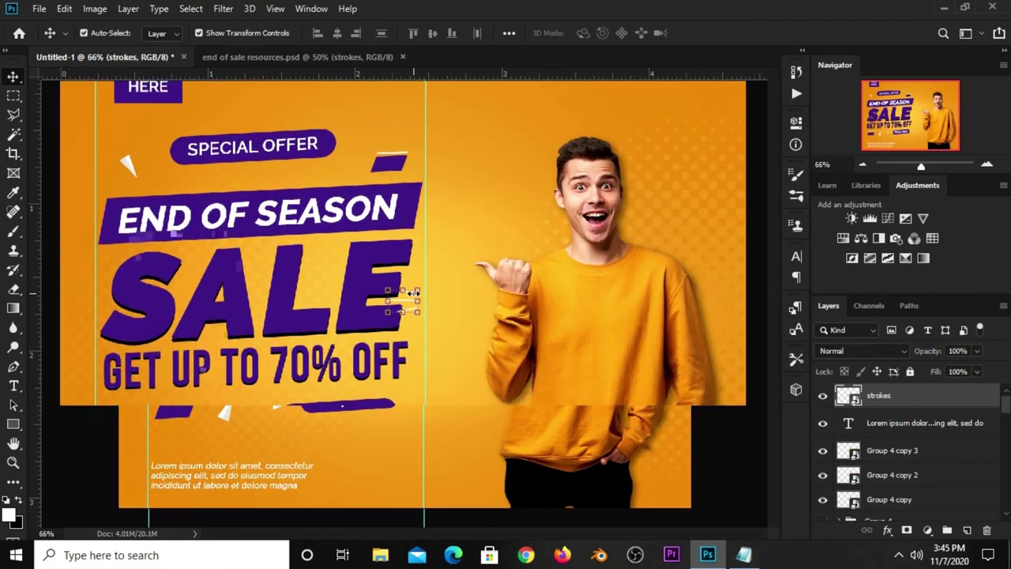
key("ctrl+t")
mouse_move(390, 328)
left_mouse_down()
mouse_move(441, 291)
mouse_move(431, 284)
left_mouse_up()
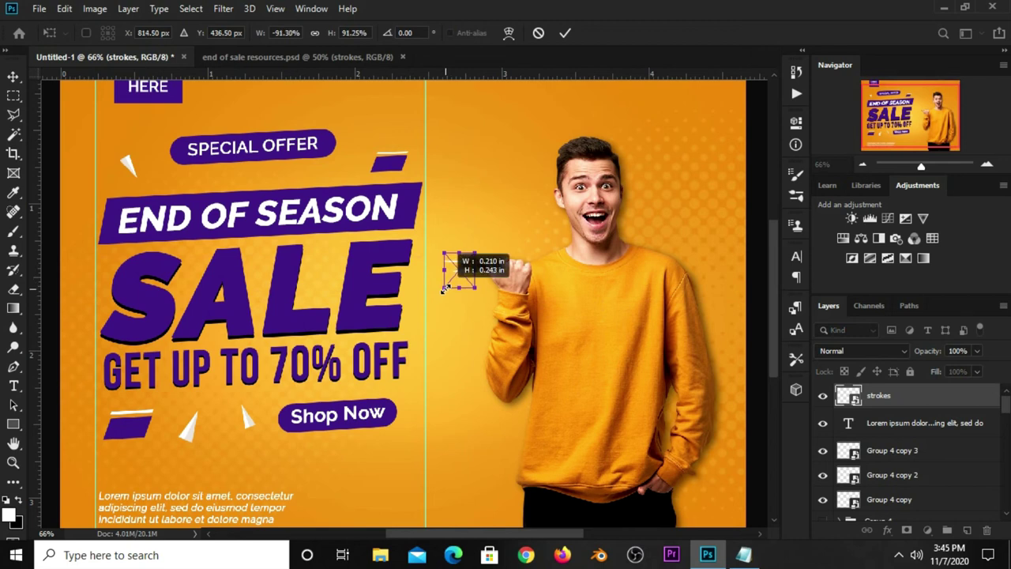
key("Return")
key("ctrl+0")
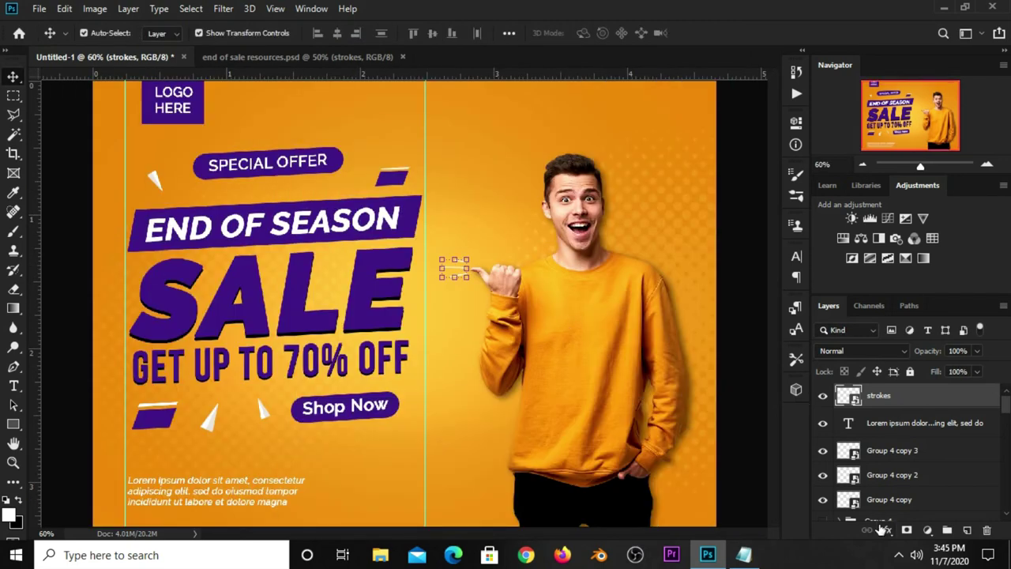
left_click(884, 530)
- Give the strokes a Color Overlay in the banner's purple, 472385
left_click(907, 475)
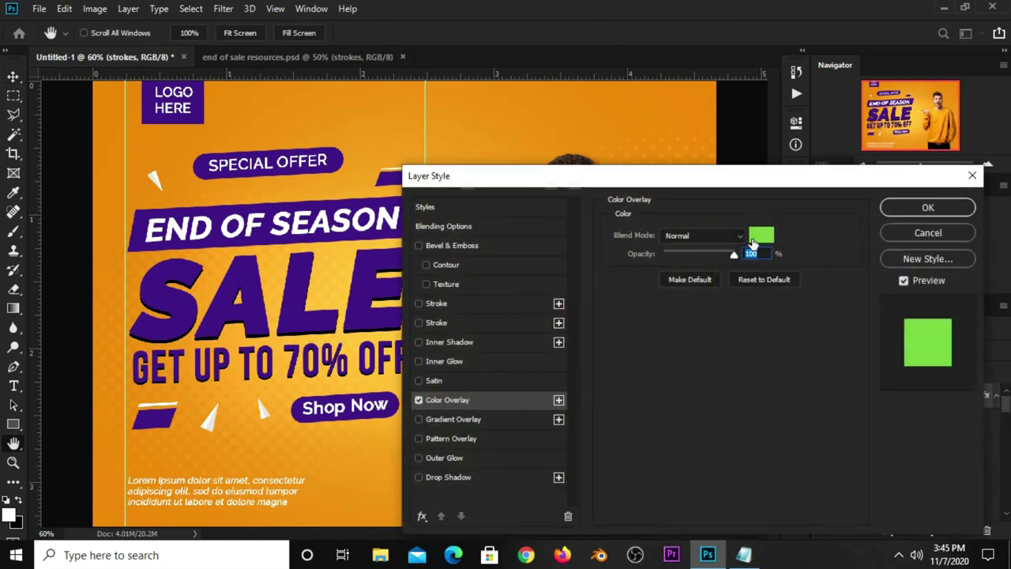
left_click(754, 233)
left_click(268, 227)
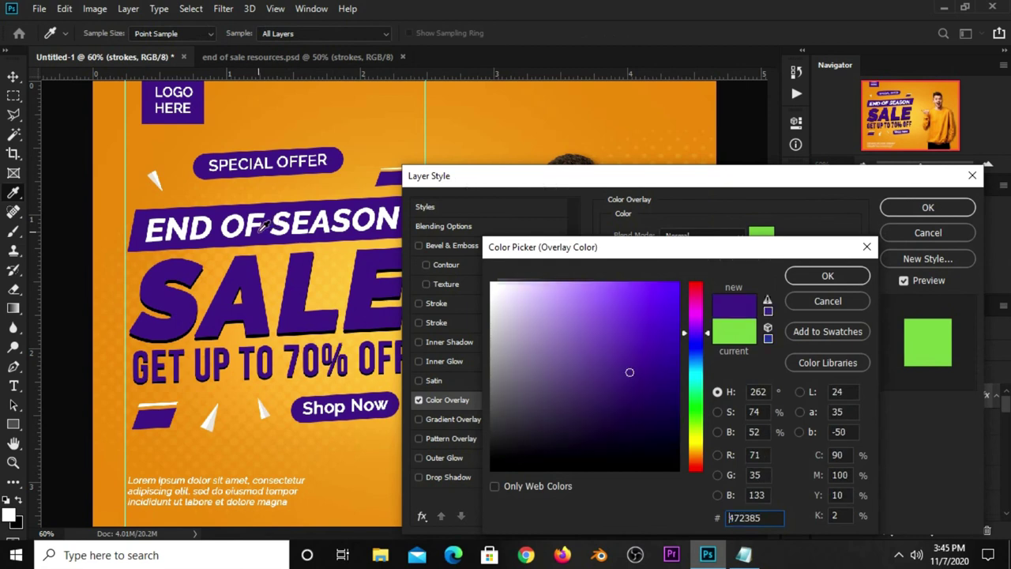
left_click(826, 276)
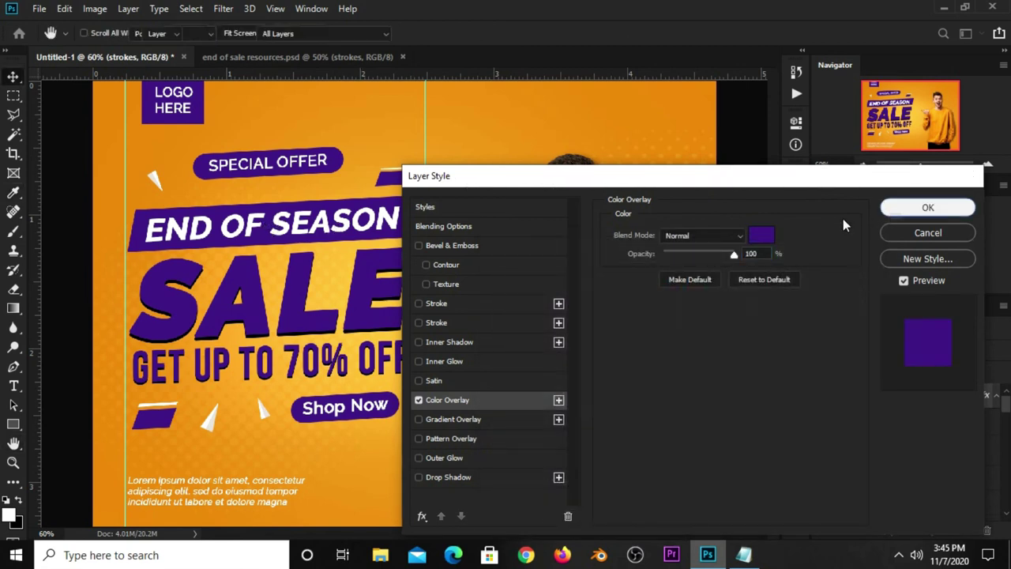
left_click(928, 207)
- Add a Drop Shadow to the strokes with opacity 100 and distance 3 px
left_click(886, 529)
left_click(793, 495)
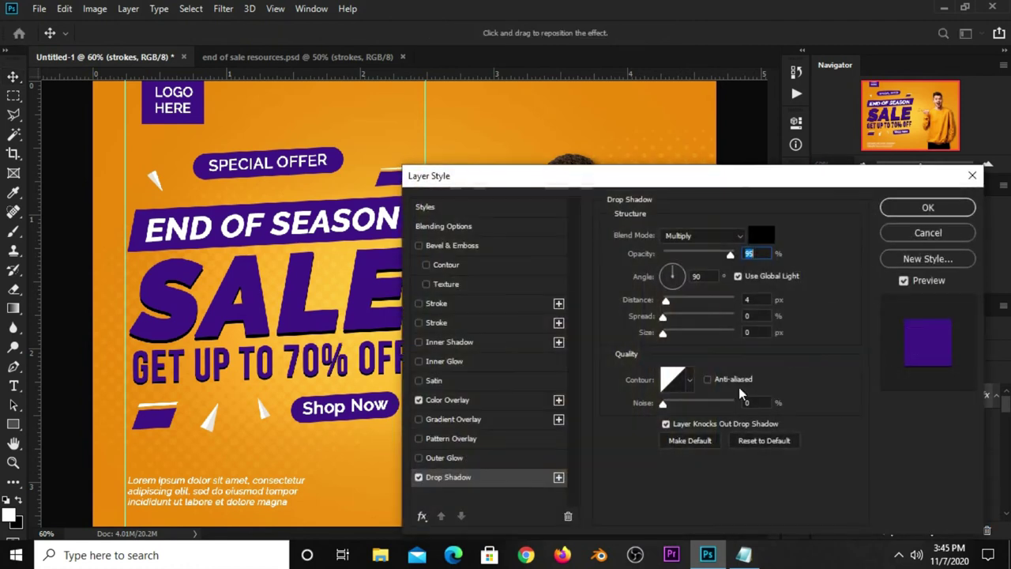
left_click_drag(490, 183, 593, 185)
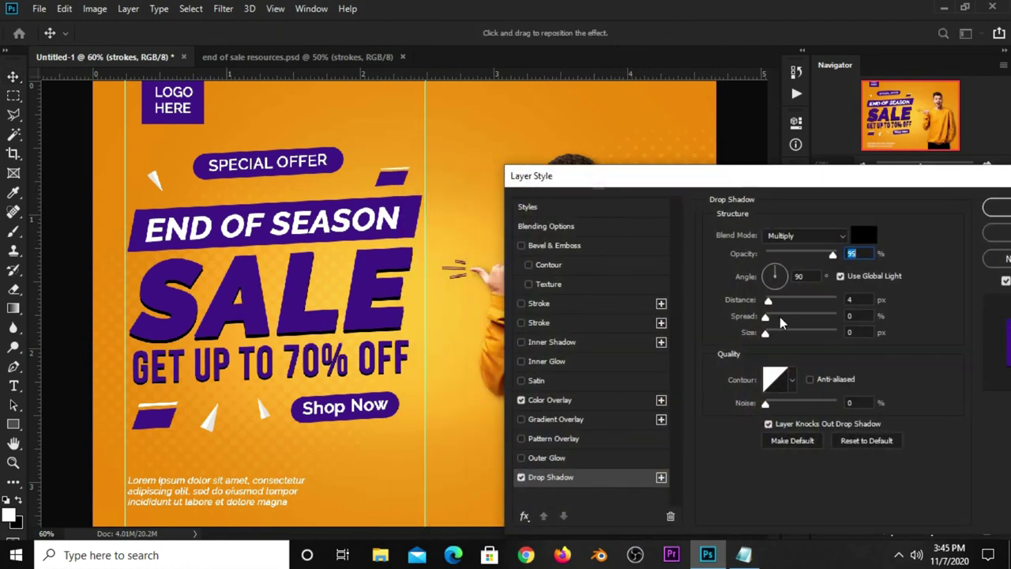
left_click_drag(833, 254, 843, 257)
left_click_drag(773, 305, 774, 306)
type("2")
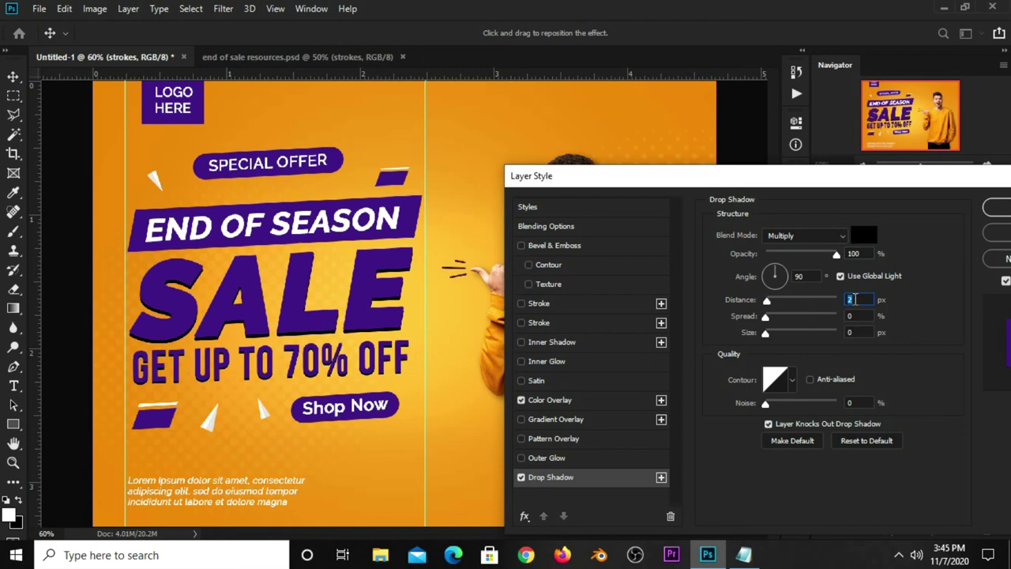
type("3")
left_click_drag(886, 182, 754, 182)
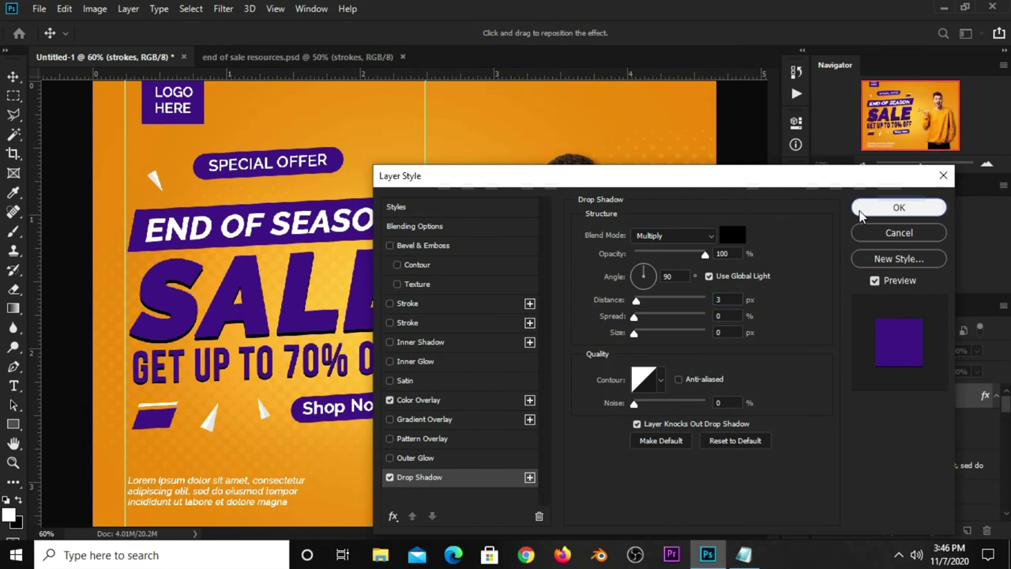
left_click(899, 207)
- Clear the cyan guides from the banner
key("ctrl+minus")
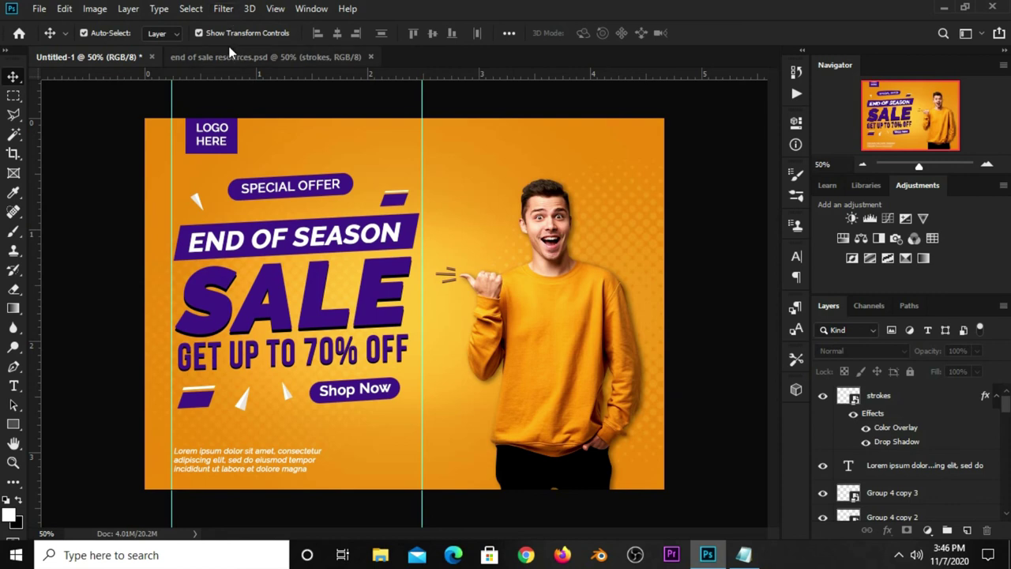
left_click(275, 9)
left_click(293, 369)
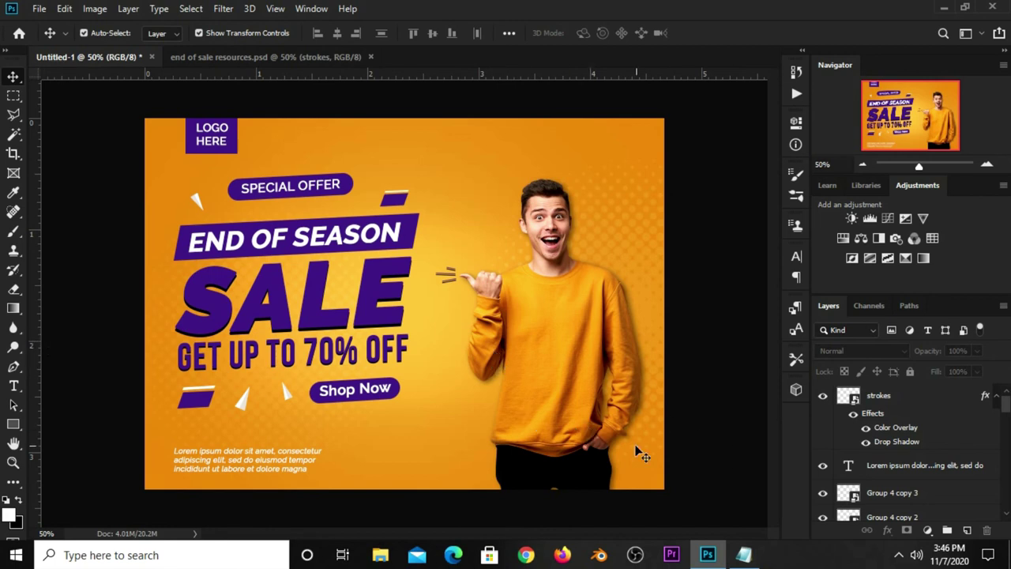
- On a new layer, draw a closed crescent Pen path under the man's raised sleeve
left_click(969, 530)
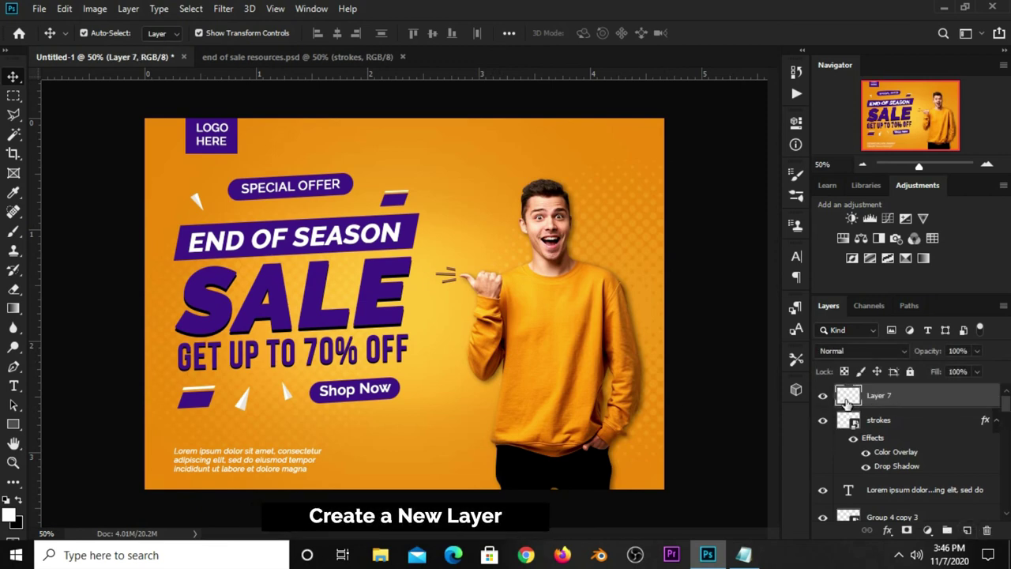
scroll(507, 339, "up", 3)
scroll(475, 341, "up", 3)
left_click(13, 366)
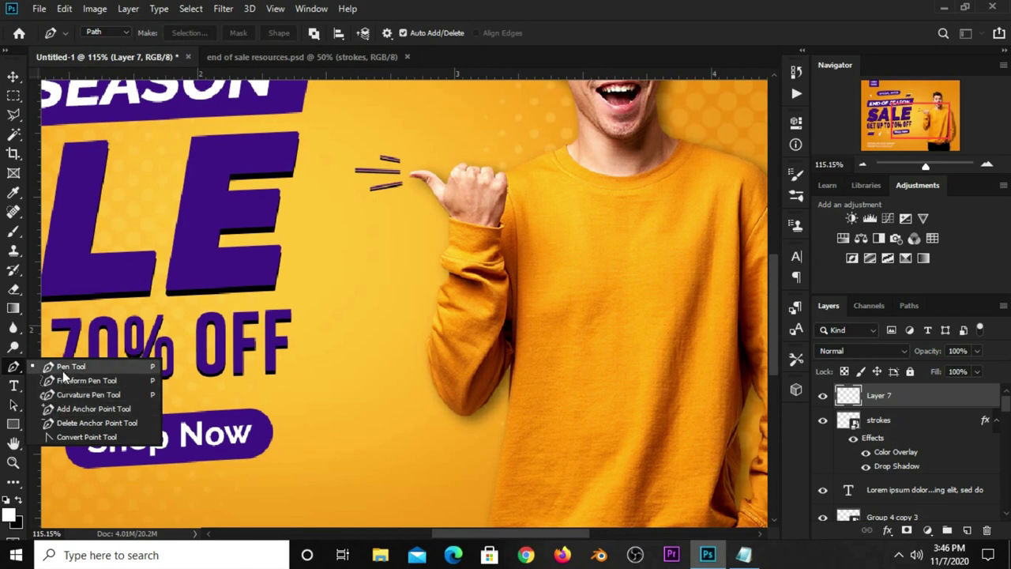
left_click(62, 368)
scroll(473, 410, "up", 1)
scroll(446, 410, "up", 1)
left_click(444, 399)
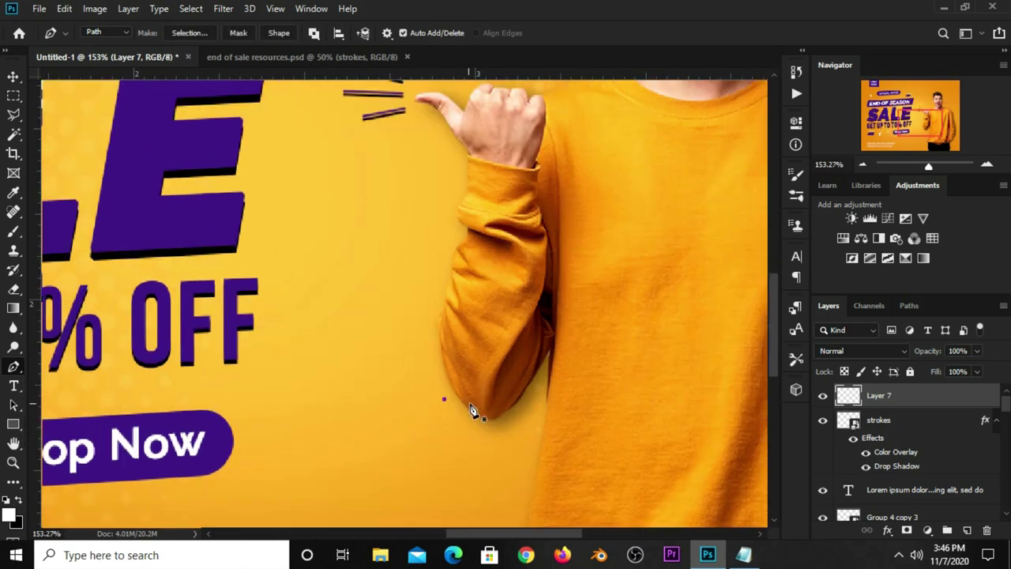
left_click_drag(490, 412, 484, 446)
left_click(444, 400)
left_click_drag(490, 414, 483, 435)
- Turn the crescent path into a selection, fill it with white foreground colour, and deselect
right_click(488, 443)
left_click(532, 165)
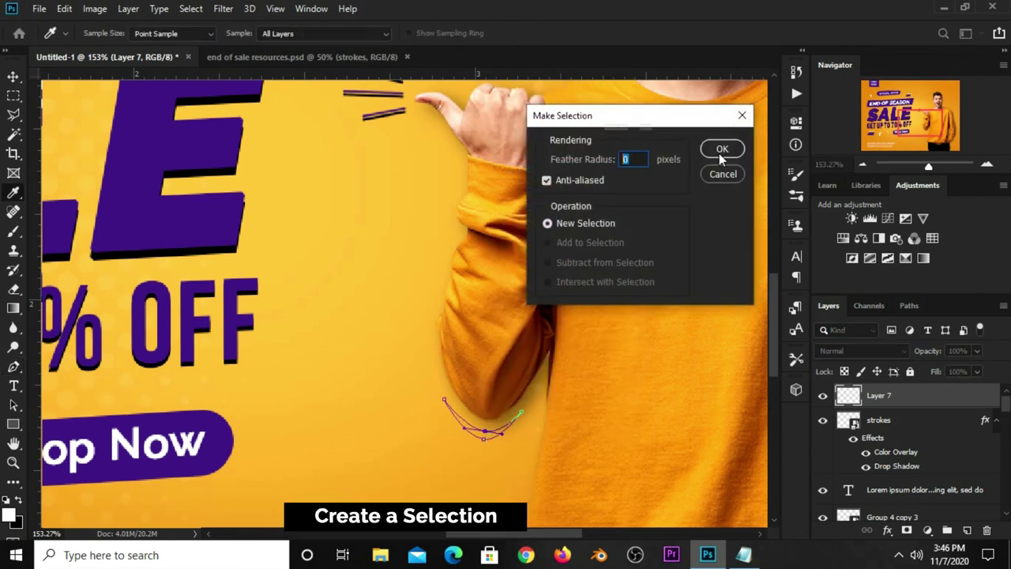
left_click(720, 149)
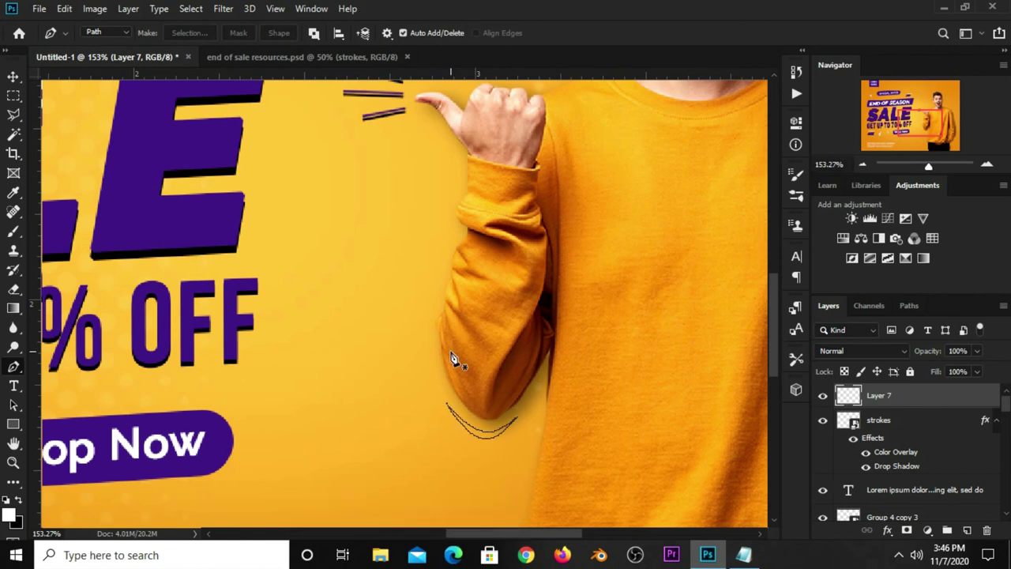
left_click_drag(14, 95, 65, 96)
left_click(65, 96)
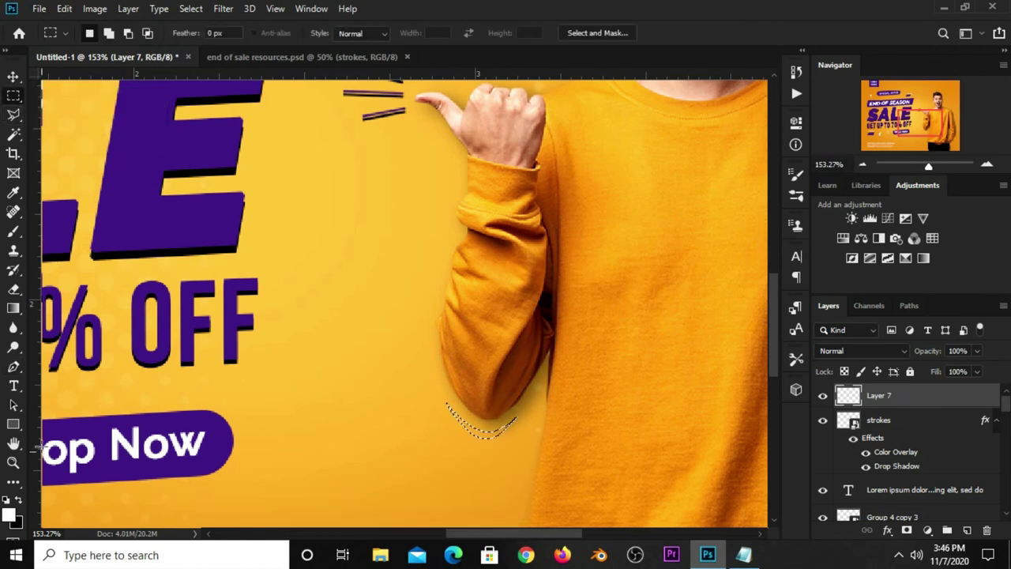
right_click(464, 439)
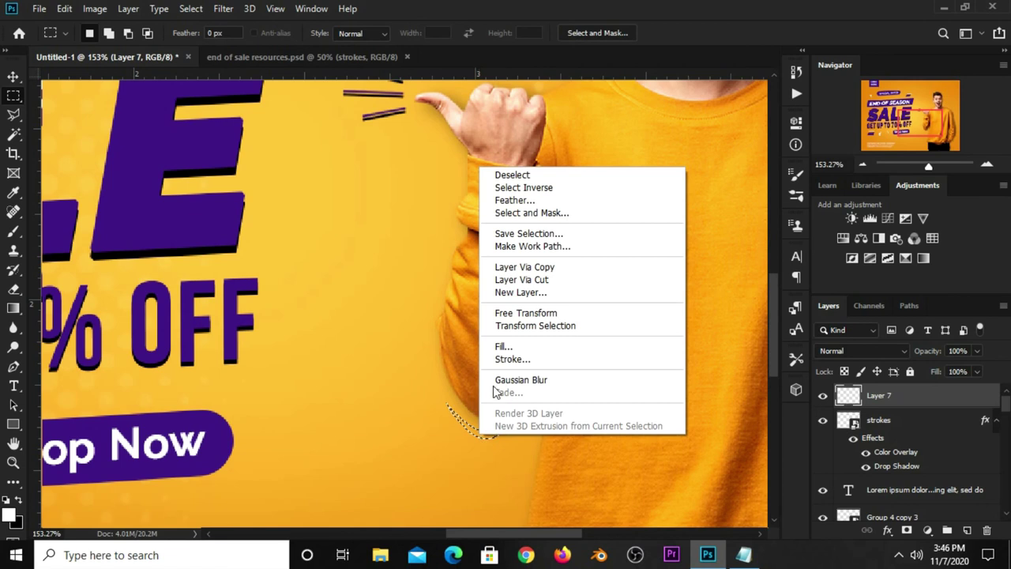
left_click(506, 351)
left_click(510, 129)
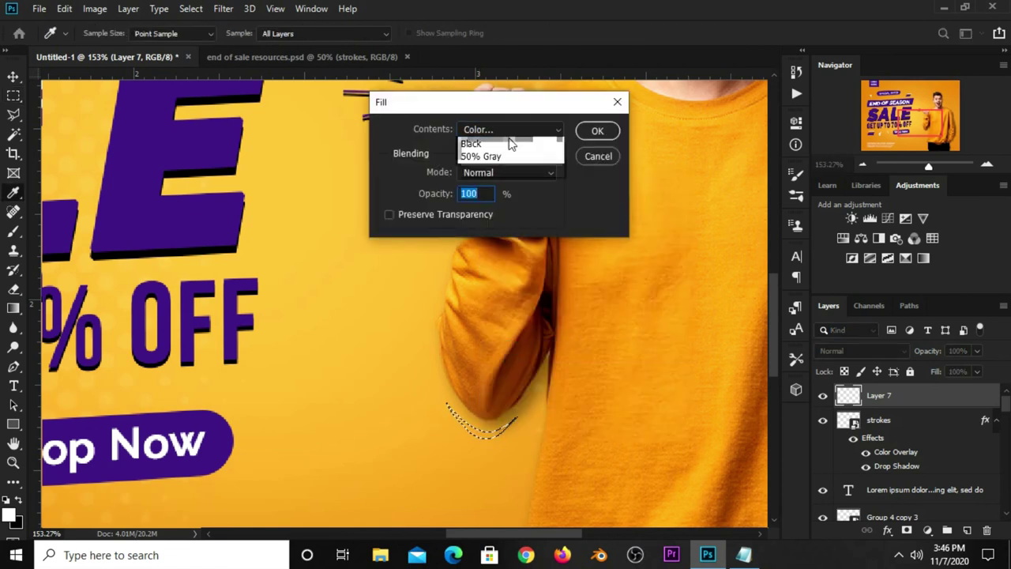
left_click(484, 136)
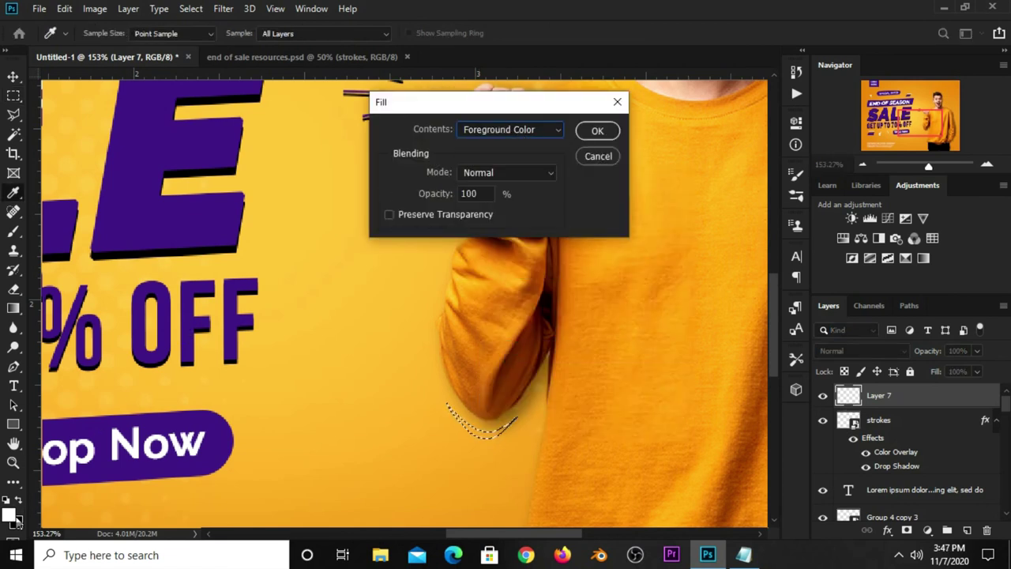
key("m")
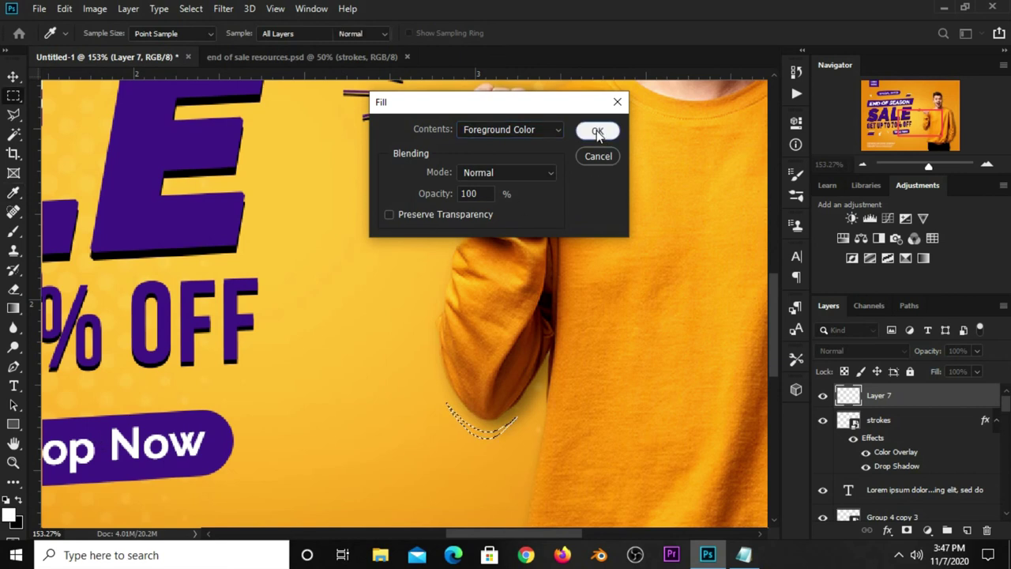
left_click(596, 130)
key("ctrl+d")
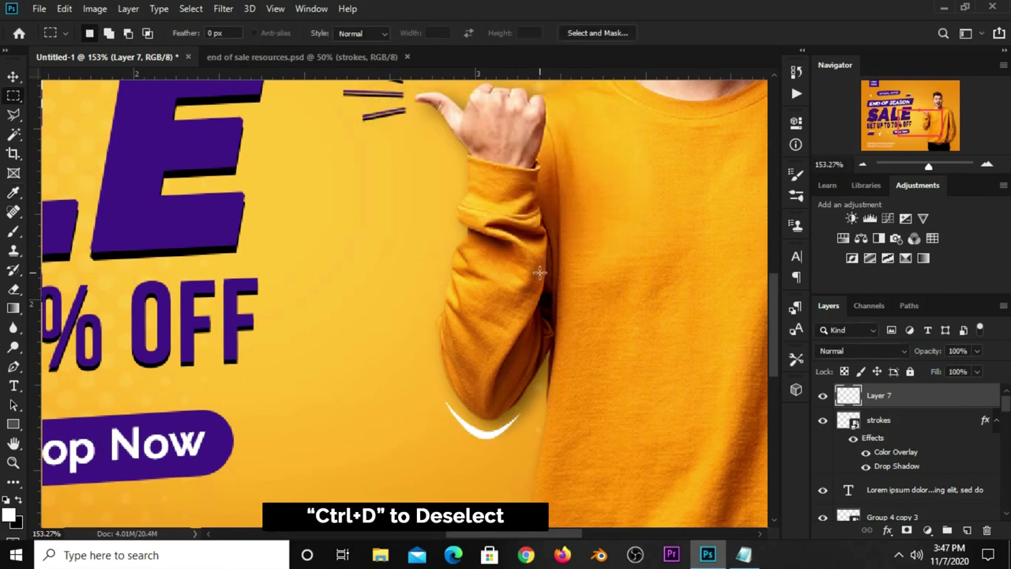
- Fit the whole banner on screen with the Move tool active
key("v")
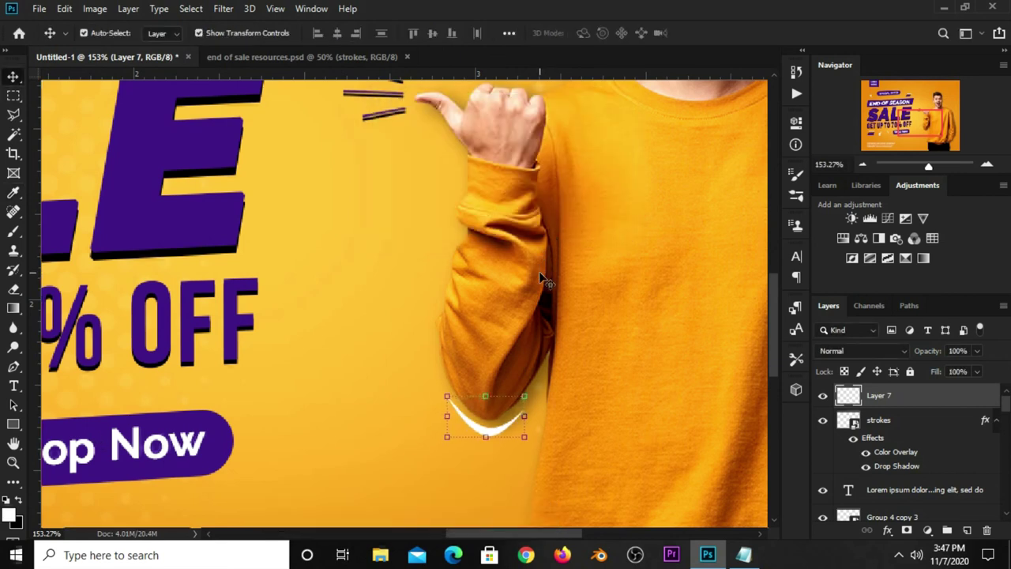
key("ctrl+0")
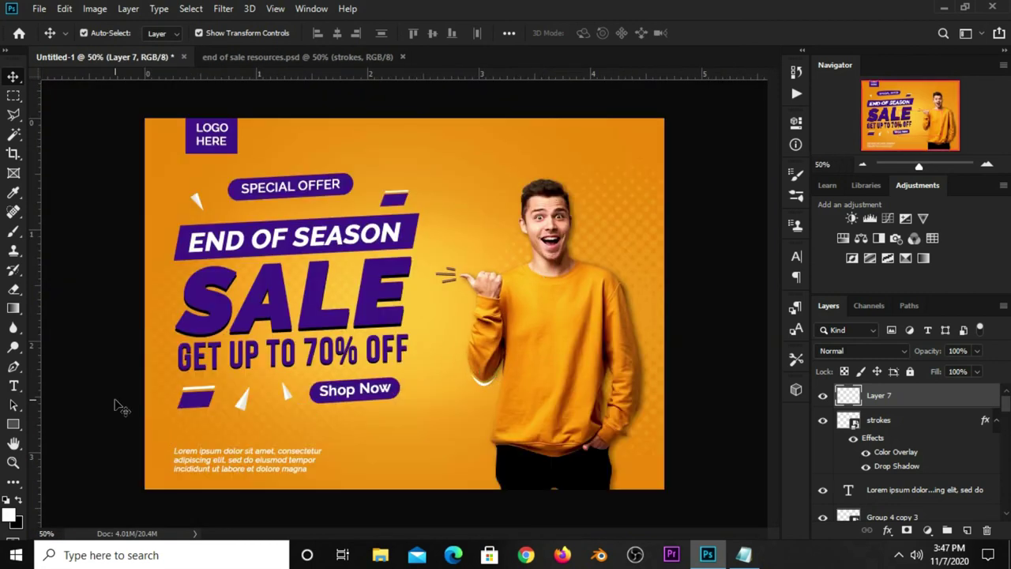
left_click(119, 407)
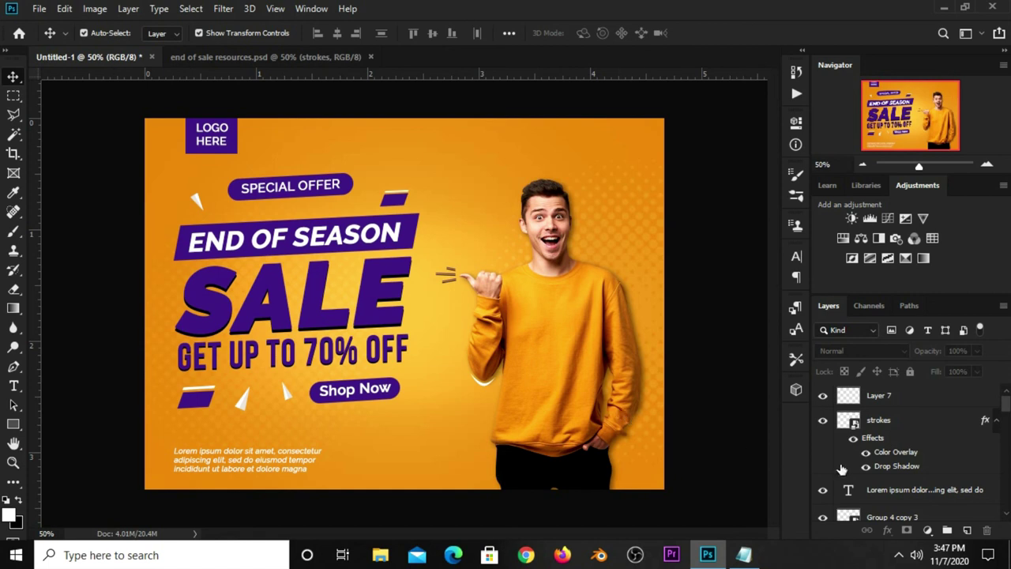
- Add a Curves 1 adjustment layer with the midpoint pulled down, at about 21% opacity
left_click(928, 531)
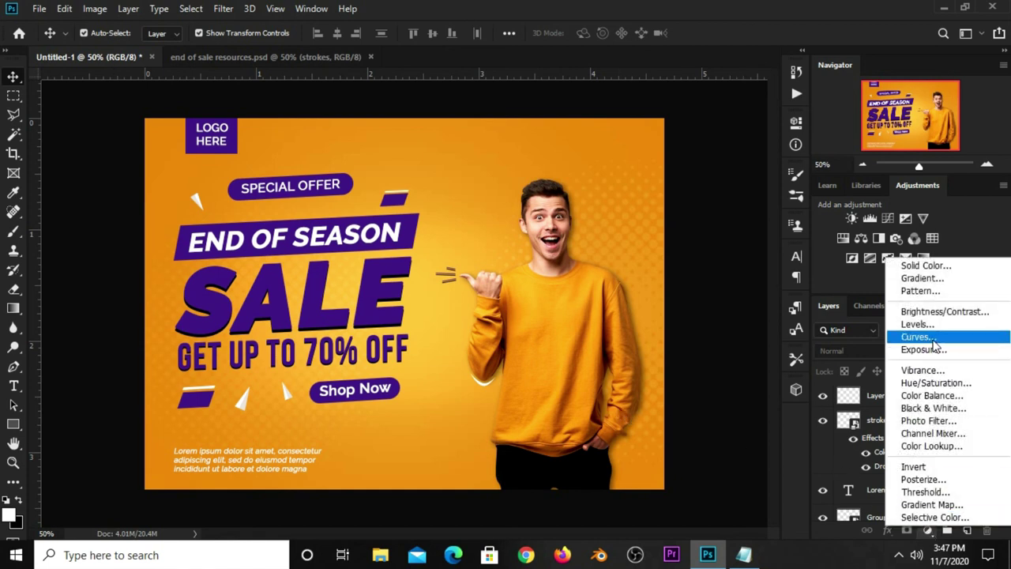
left_click(916, 336)
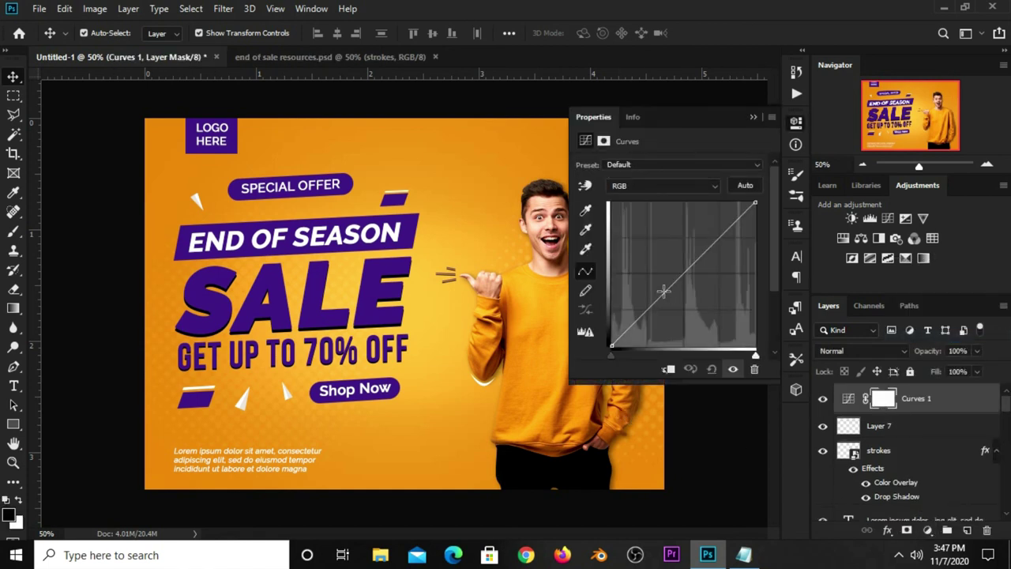
left_click_drag(663, 293, 664, 298)
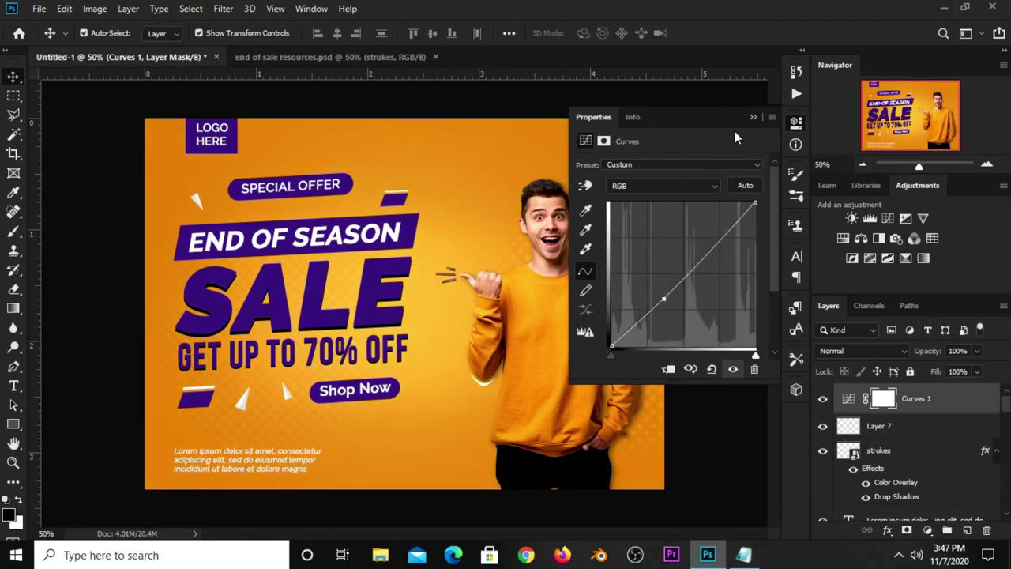
left_click(753, 117)
left_click(976, 350)
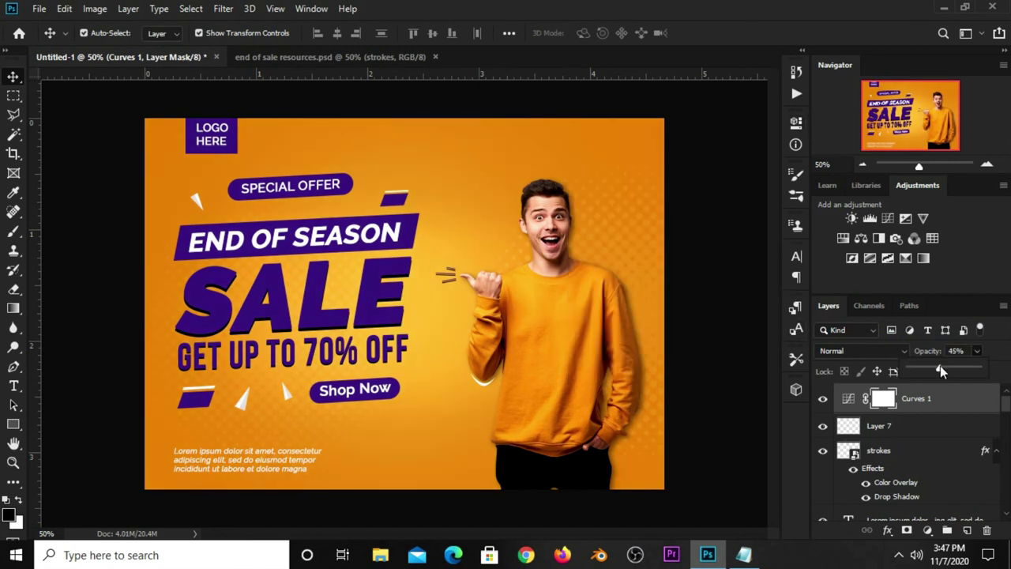
left_click(821, 404)
left_click(694, 306)
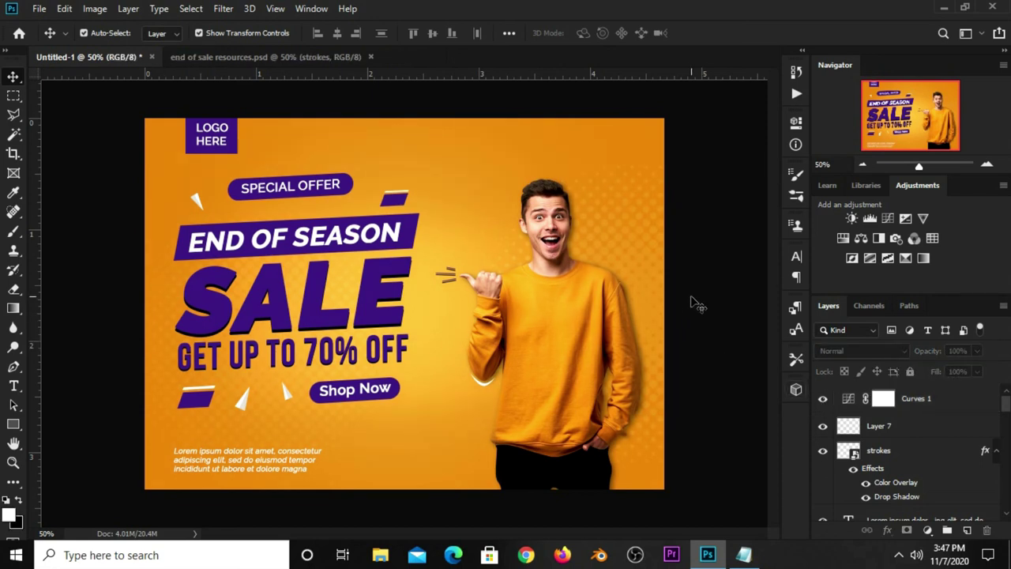
scroll(692, 298, "up", 1, "alt")
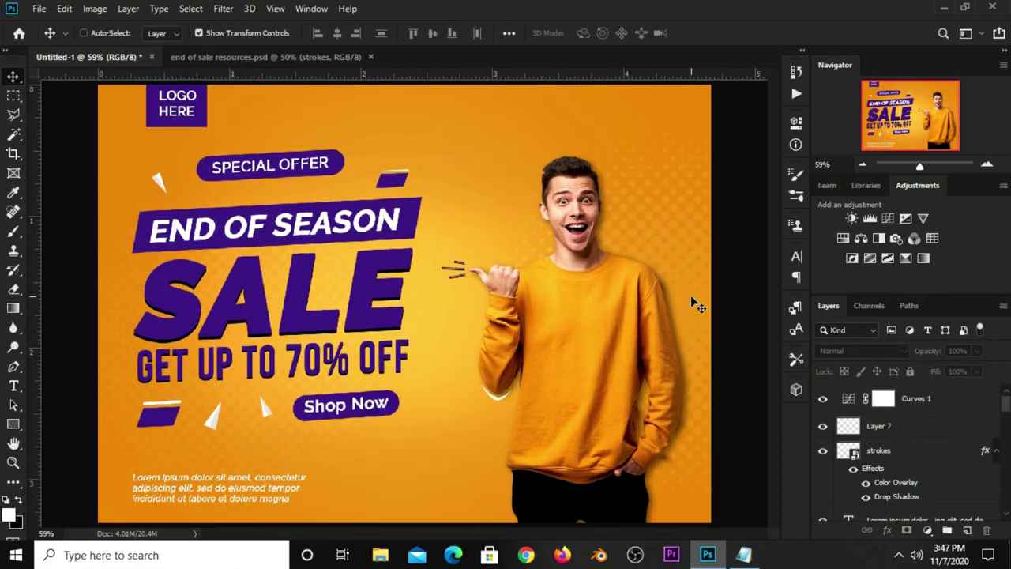
scroll(690, 299, "down", 1, "alt")
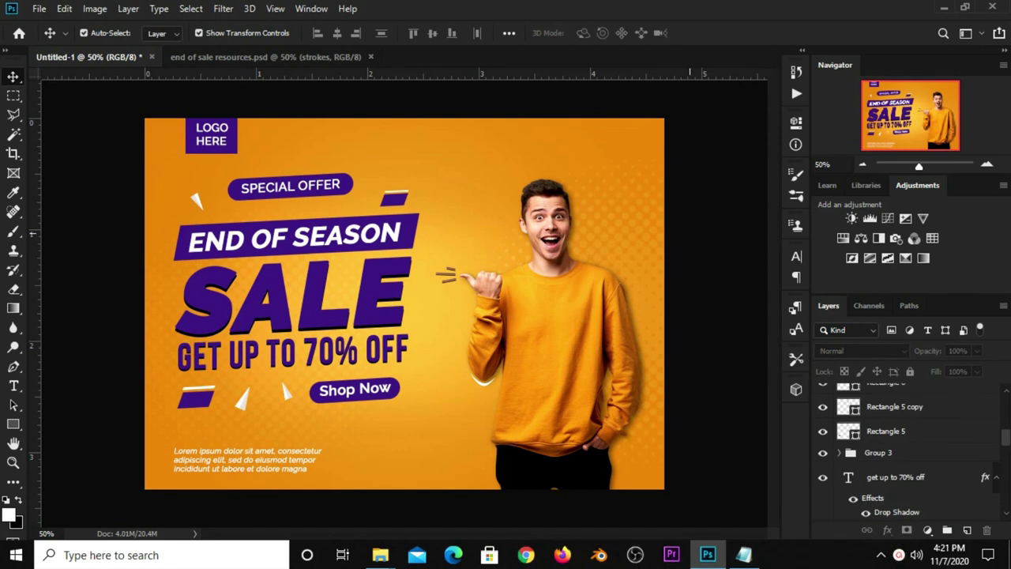
- Apply Faux Italic to the GET UP TO 70% OFF text and scale it to about 95%
left_click(291, 359)
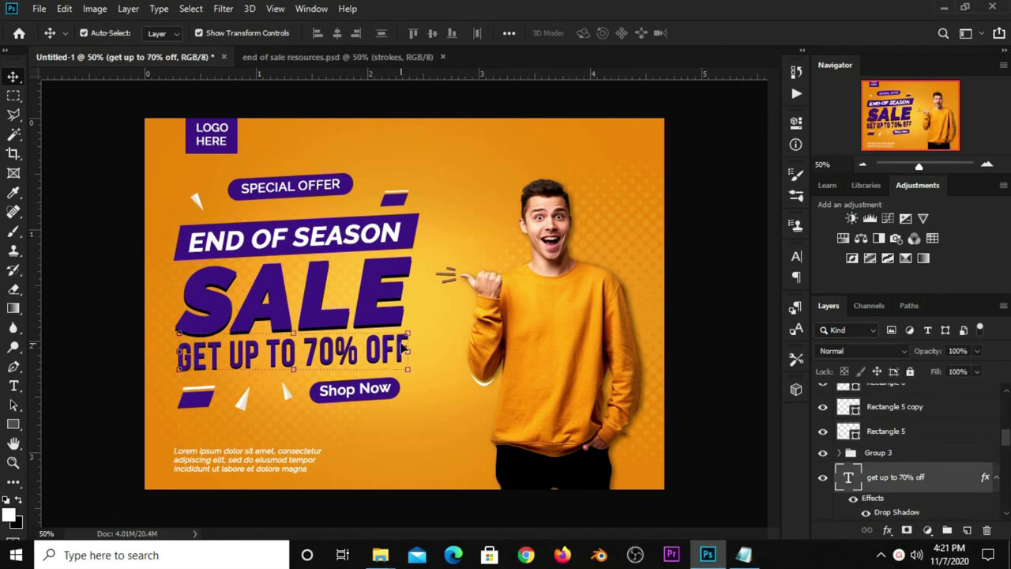
left_click(796, 256)
left_click(655, 360)
left_click(752, 250)
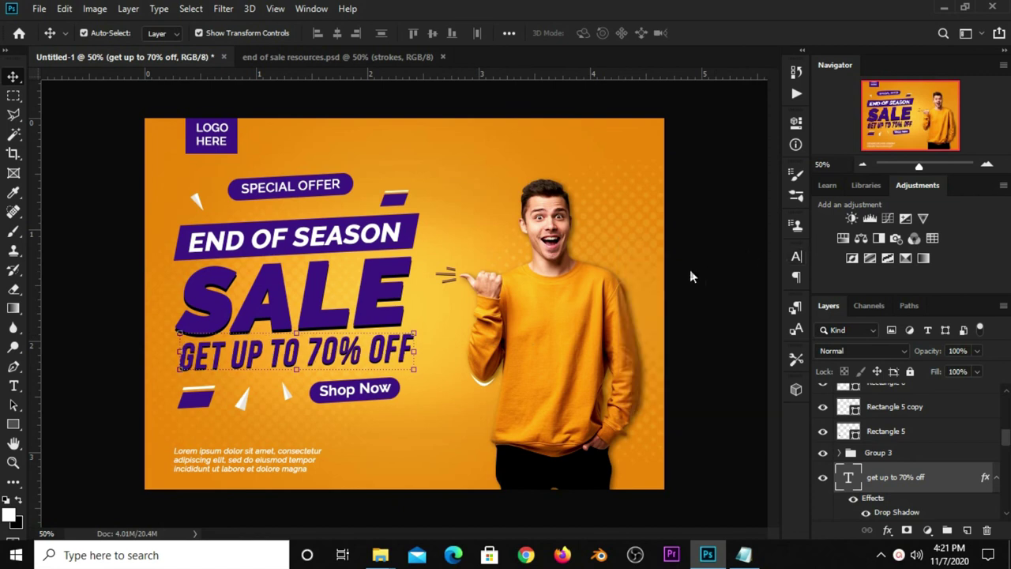
left_click(412, 374)
left_click_drag(410, 367, 403, 365)
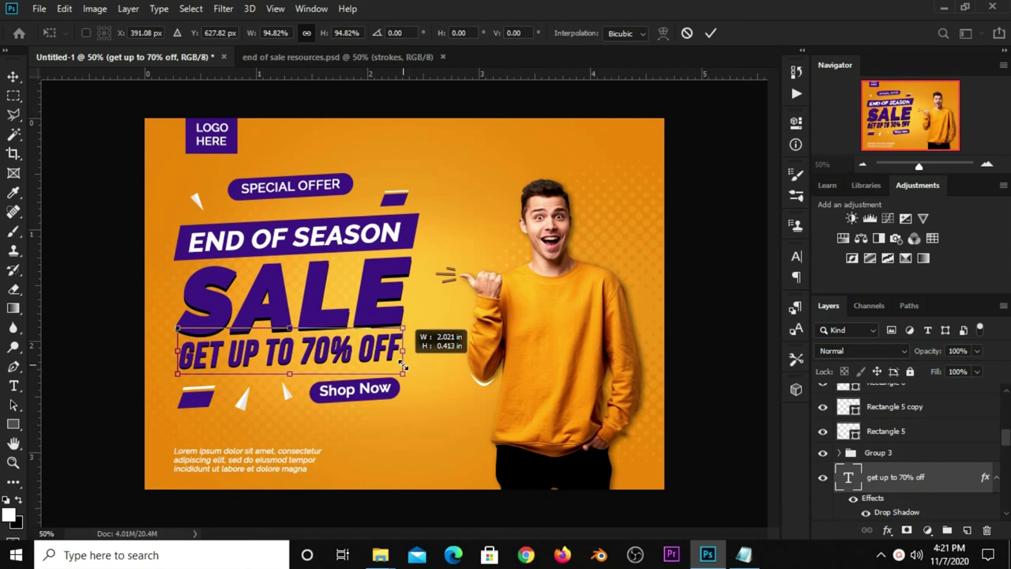
key("Return")
left_click(75, 316)
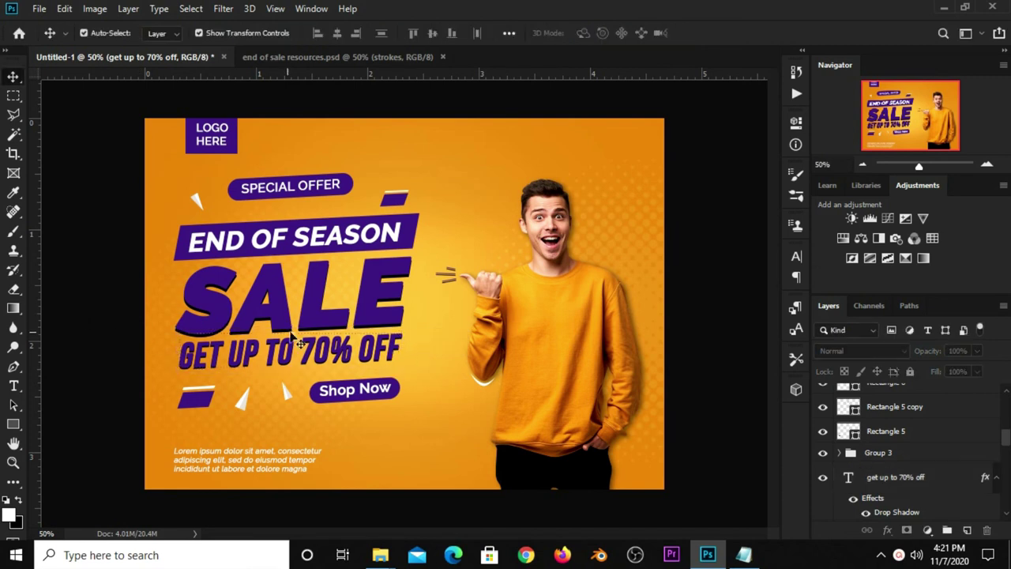
left_click(418, 225)
- Scale the END OF SEASON rectangle (Rectangle 3) down slightly
key("ctrl+t")
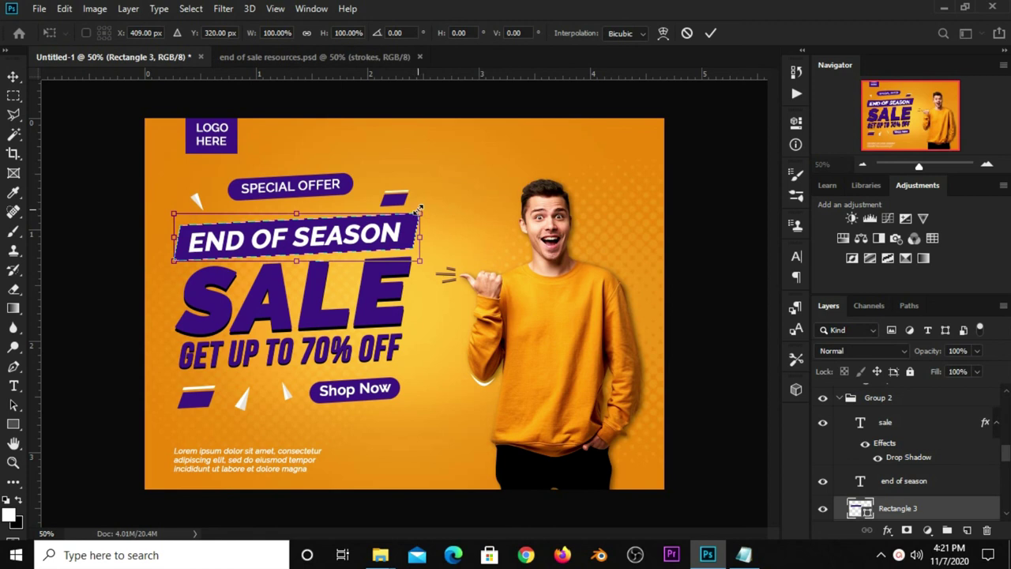
left_click_drag(419, 208, 416, 209)
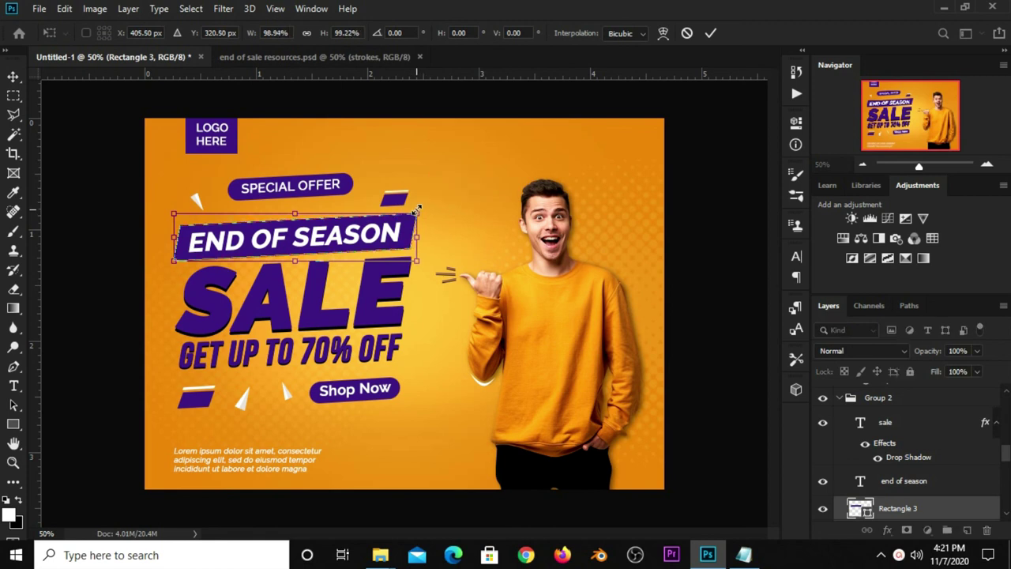
key("Return")
left_click(111, 344)
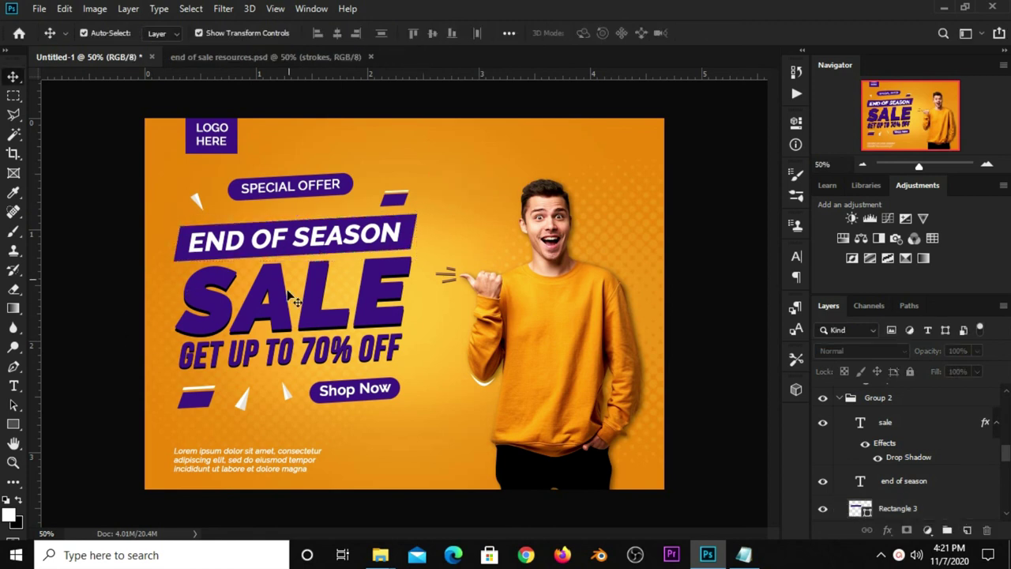
- Group the headline group (Group 2) with the offer text layer into Group 5
left_click(387, 235)
left_click(878, 405)
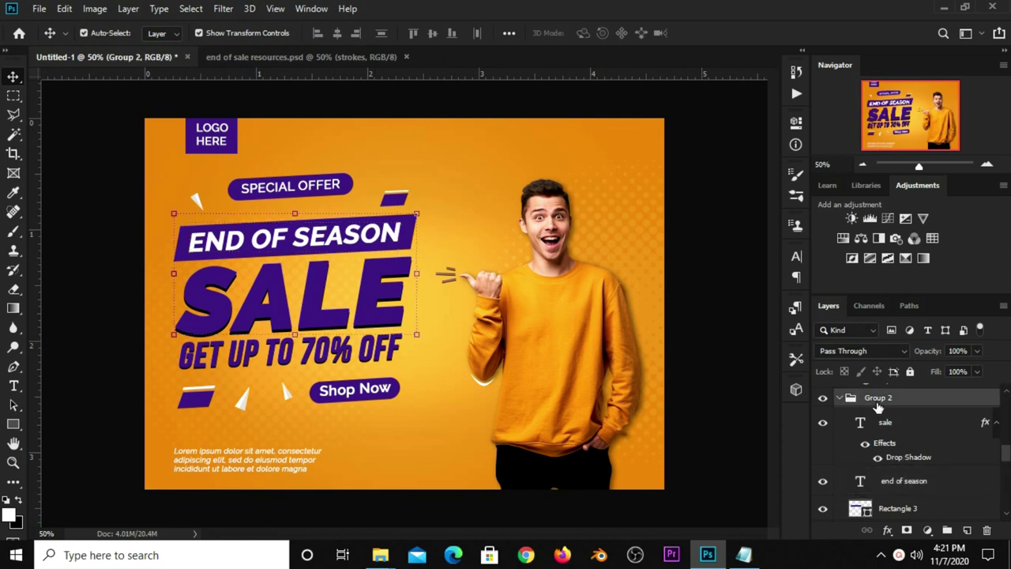
scroll(866, 421, "up", 1)
left_click(838, 428)
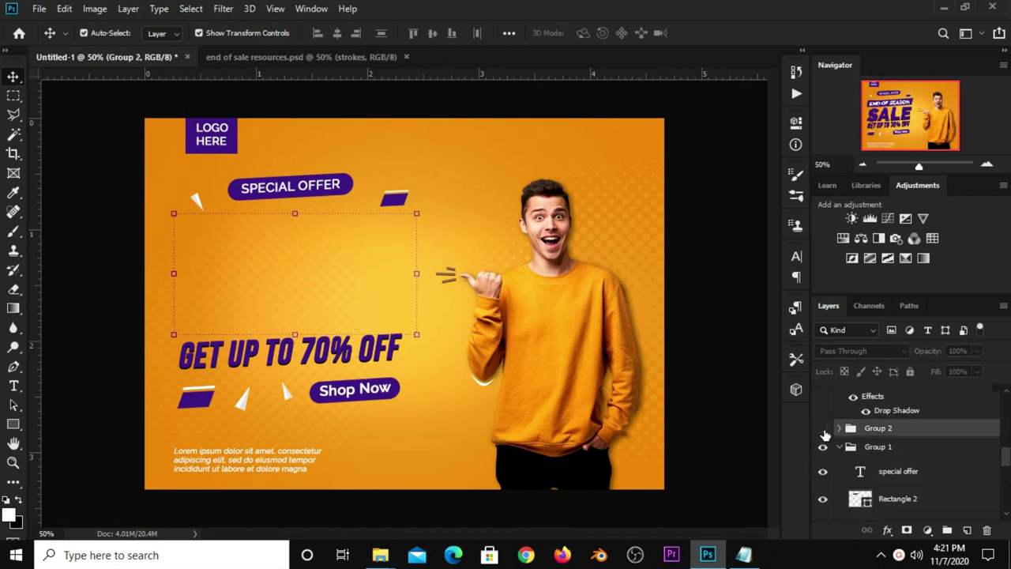
left_click(822, 428)
scroll(878, 443, "up", 2)
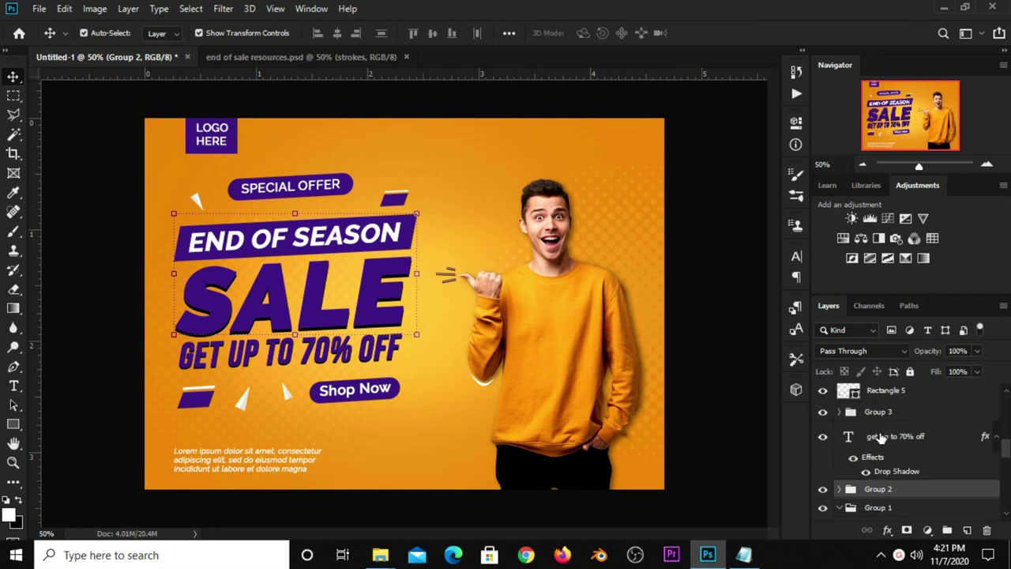
scroll(880, 440, "up", 2)
scroll(890, 450, "down", 2)
left_click(822, 490)
left_click(839, 489)
scroll(865, 481, "down", 3)
scroll(865, 481, "down", 3)
scroll(866, 481, "down", 2)
scroll(866, 481, "down", 3)
scroll(932, 474, "down", 3)
scroll(932, 473, "down", 3)
scroll(926, 473, "down", 2)
scroll(923, 470, "down", 3)
scroll(912, 462, "up", 3)
left_click(903, 457)
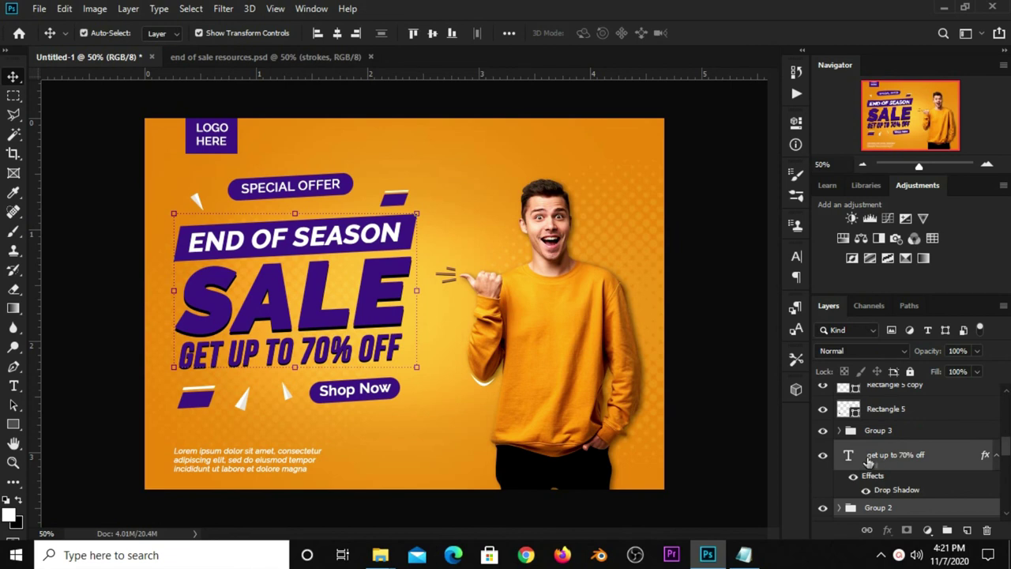
key("ctrl+g")
left_click(823, 448)
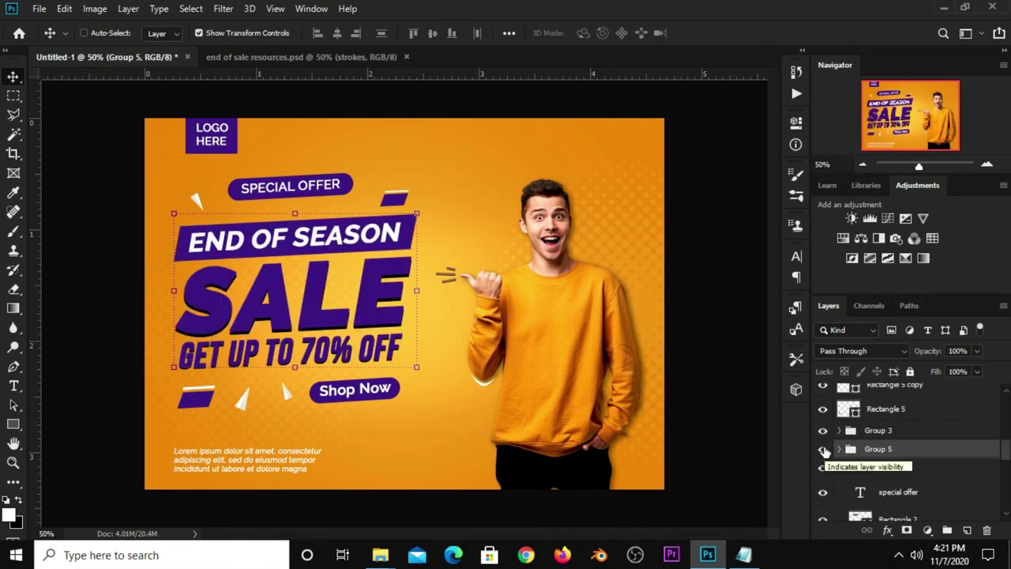
- Scale the sale headline Group 5 down to about 91% and nudge it into place
key("ctrl+t")
left_click_drag(416, 211, 394, 227)
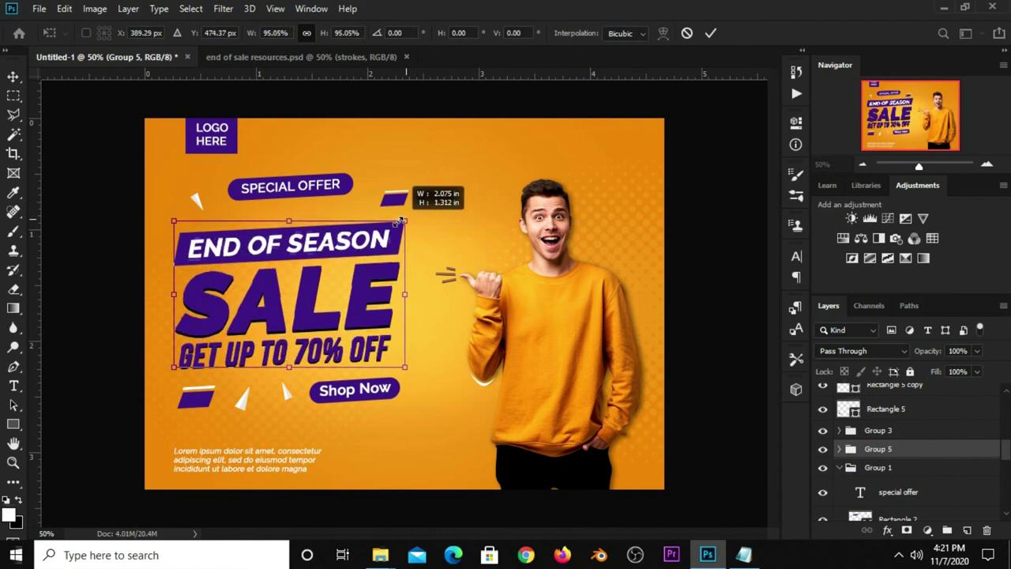
left_click_drag(278, 314, 280, 306)
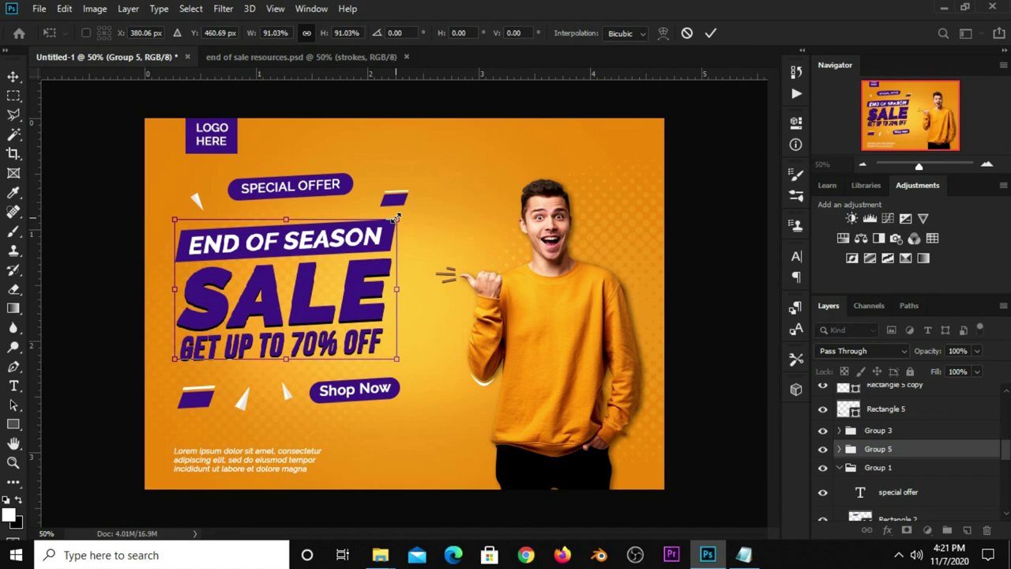
left_click_drag(396, 217, 387, 223)
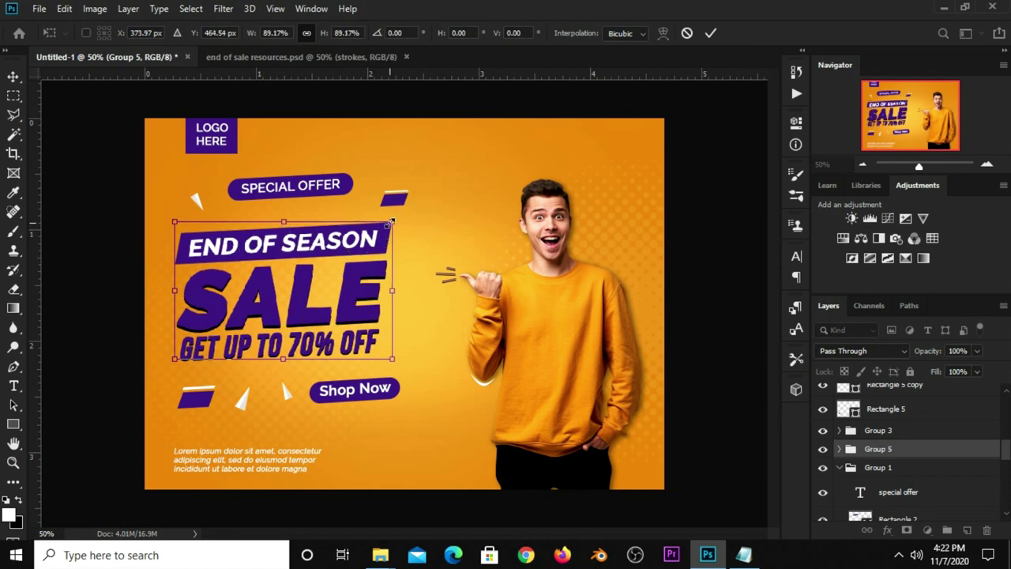
left_click_drag(391, 220, 399, 213)
key("Return")
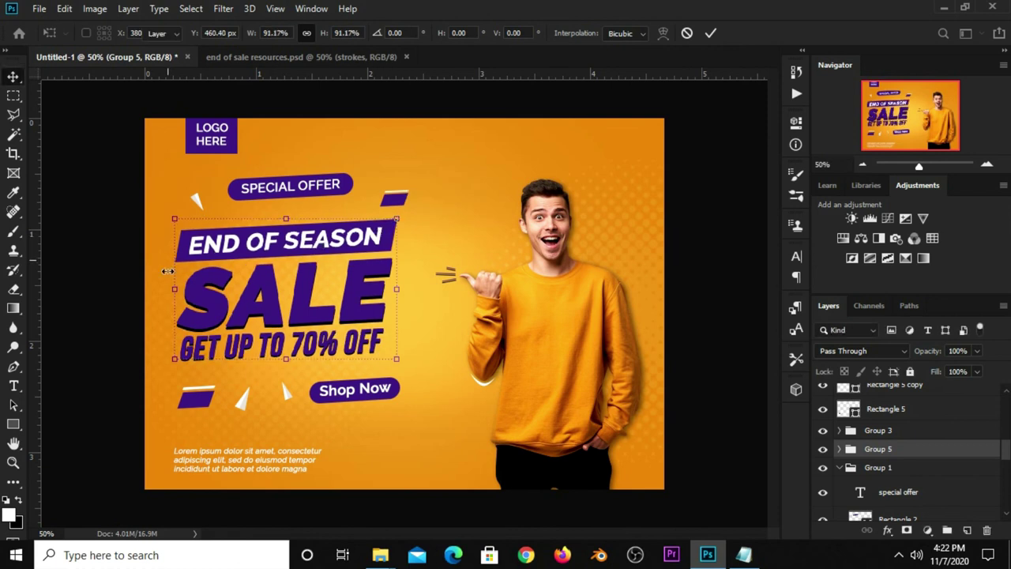
- Shrink the Special Offer badge group to roughly 93% and lower it slightly
left_click(146, 324)
left_click(901, 488)
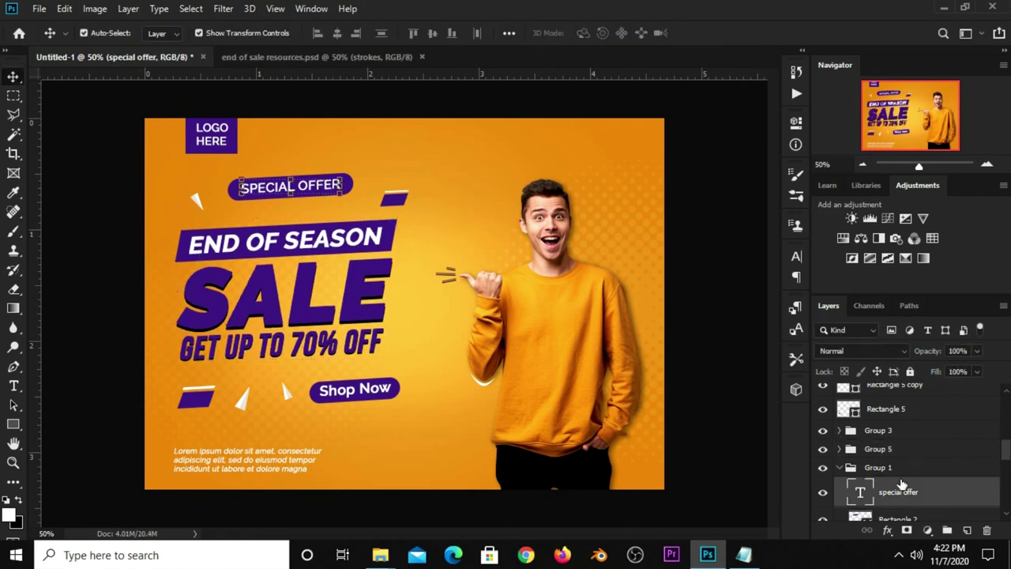
left_click(877, 467)
key("ctrl+t")
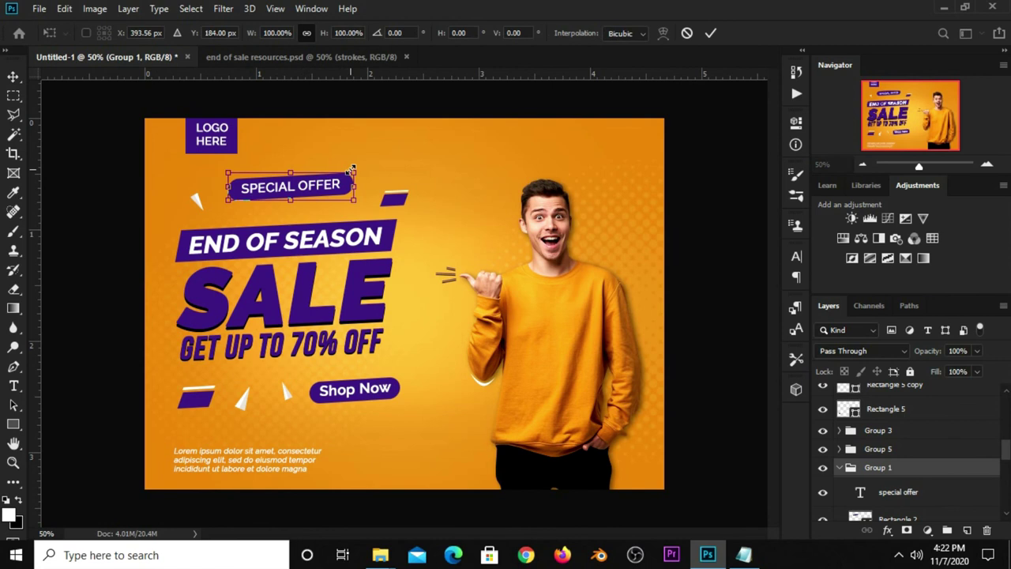
left_click_drag(352, 169, 301, 195)
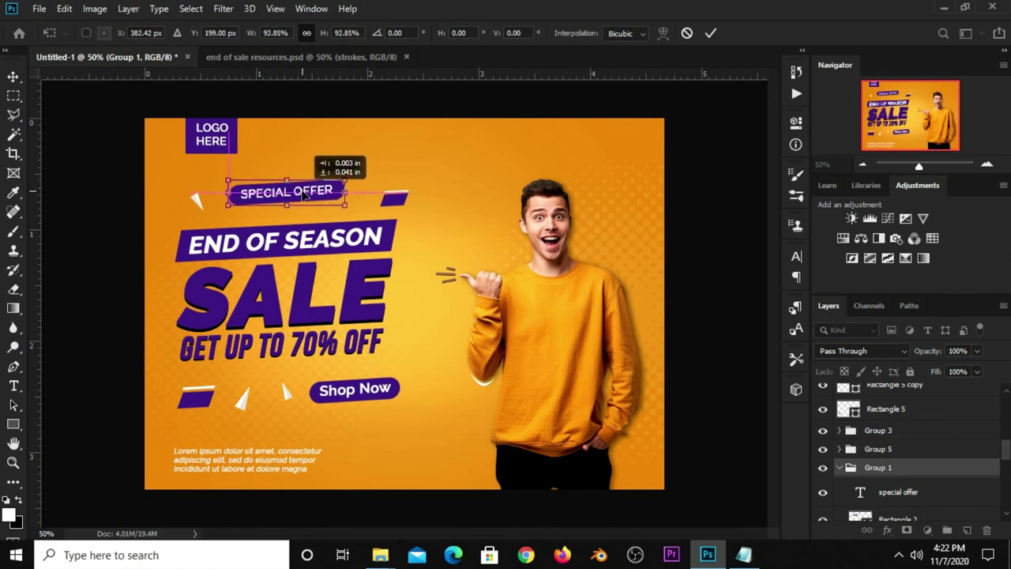
key("Return")
left_click(395, 199)
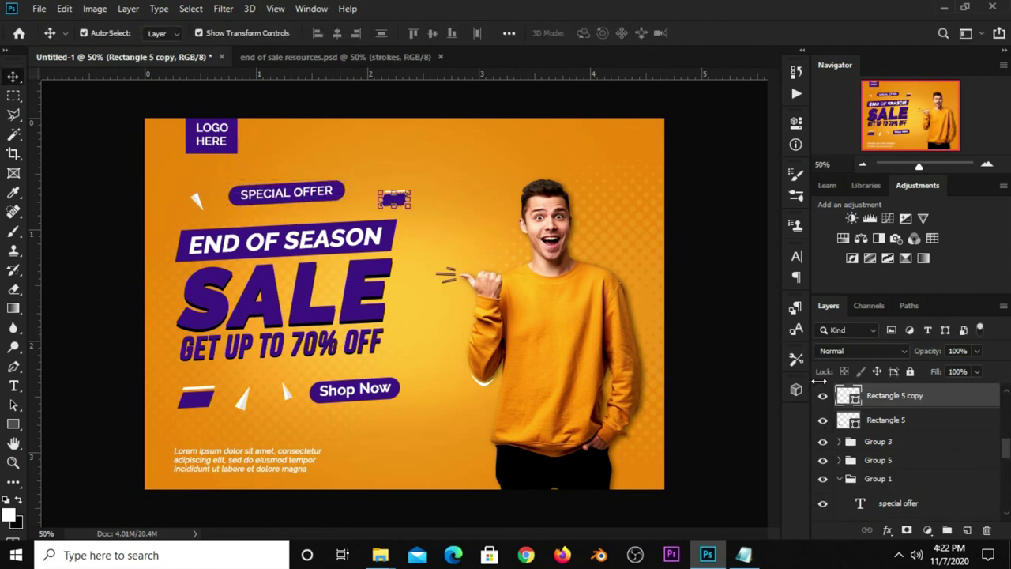
- Move the small Rectangle 7 purple bar beside the headline slightly left and down
scroll(888, 425, "up", 2)
left_click(886, 435, "ctrl")
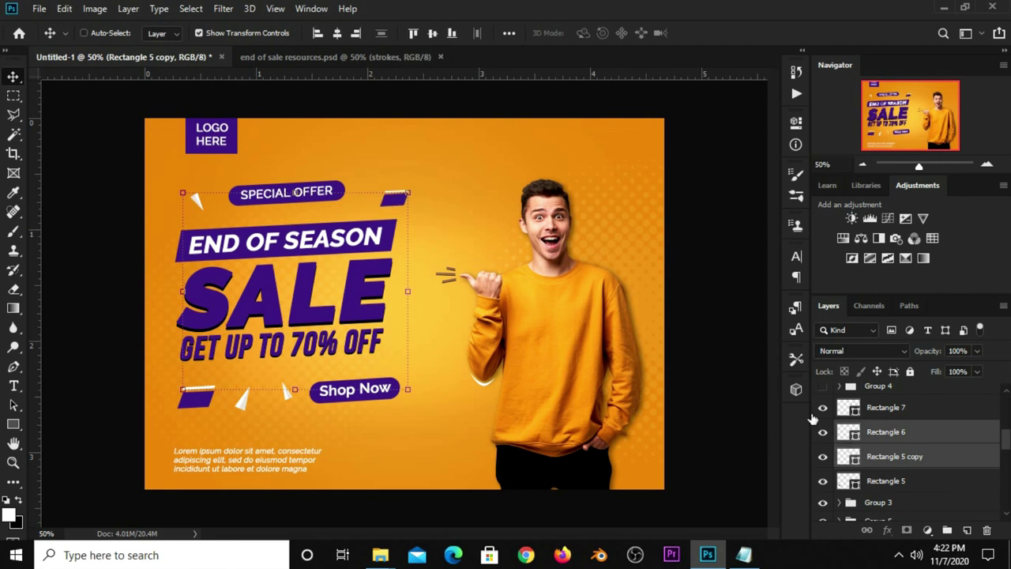
left_click(894, 430)
left_click(886, 408, "ctrl")
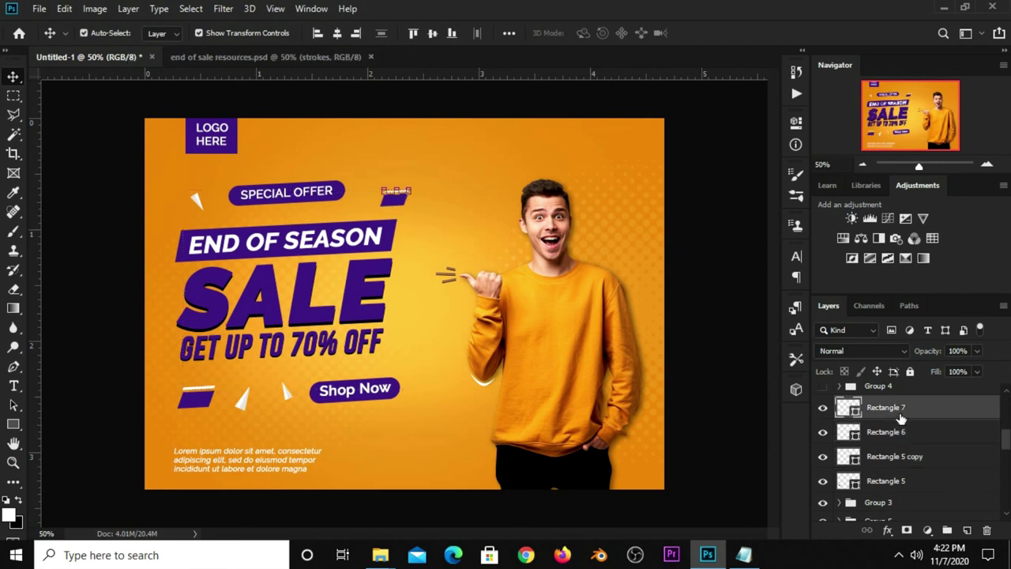
left_click(891, 434, "shift")
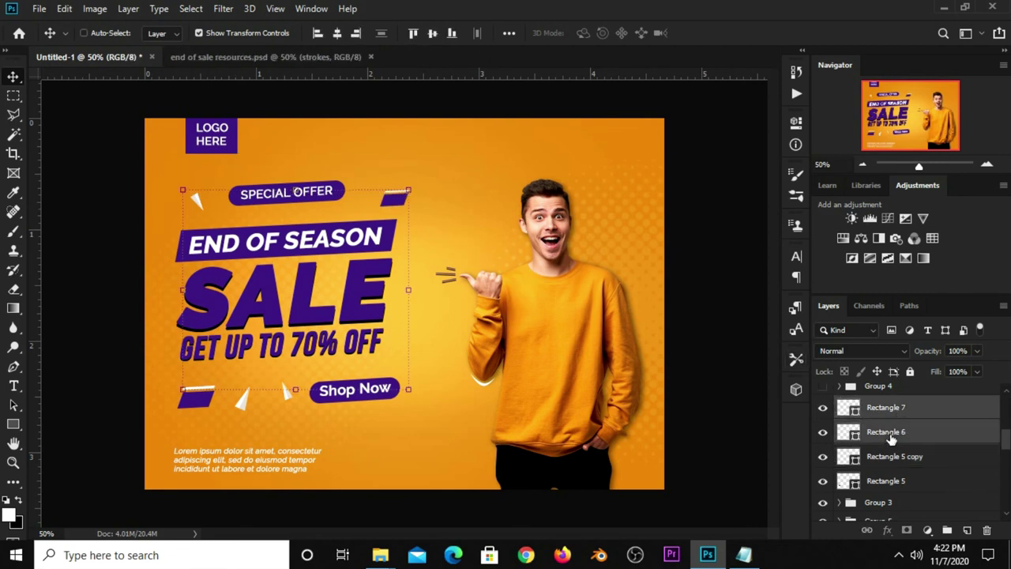
left_click(888, 409)
scroll(380, 204, "up", 3)
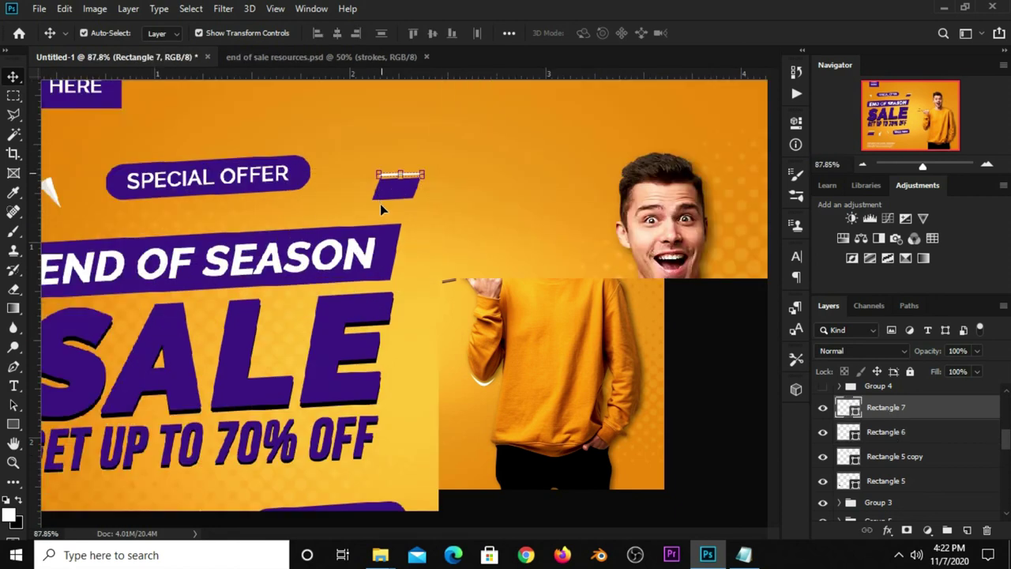
key("ctrl+t")
key("Return")
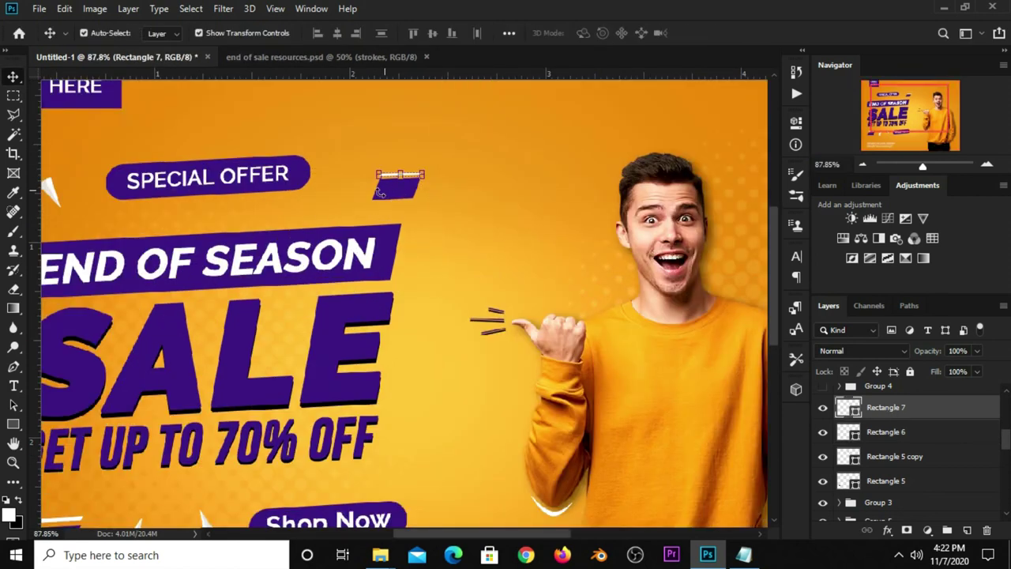
scroll(391, 187, "up", 2)
scroll(391, 187, "up", 2)
key("ctrl+t")
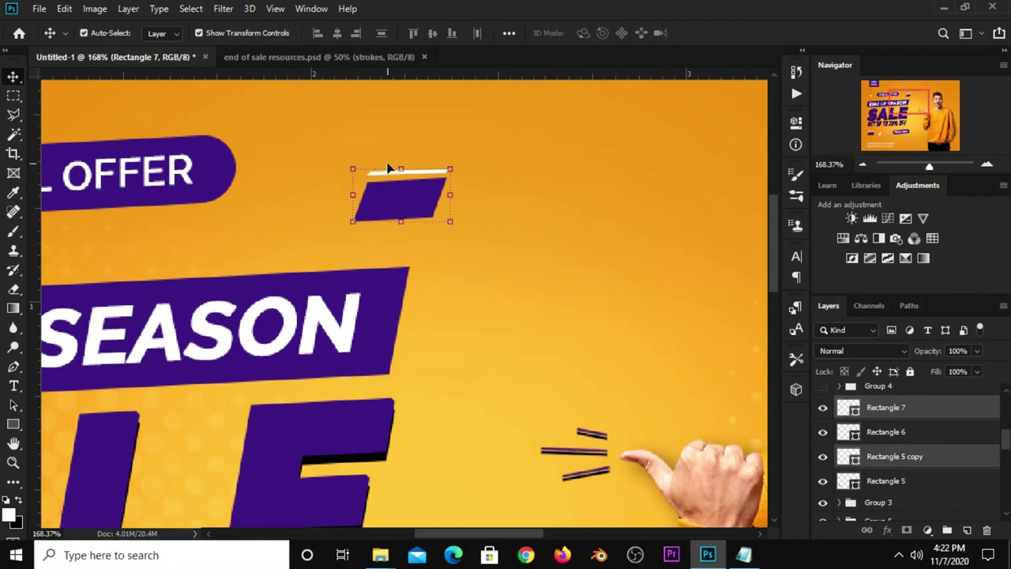
left_click_drag(392, 186, 356, 211)
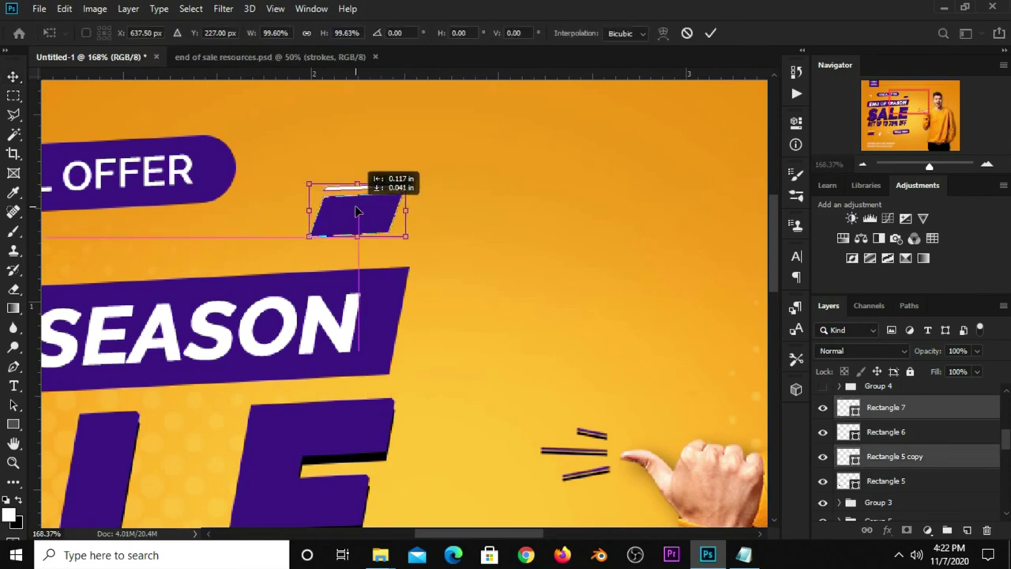
key("Return")
- Move the bottom-left white stripe and purple bar upward together
key("ctrl+minus")
key("ctrl+minus")
key("ctrl+minus")
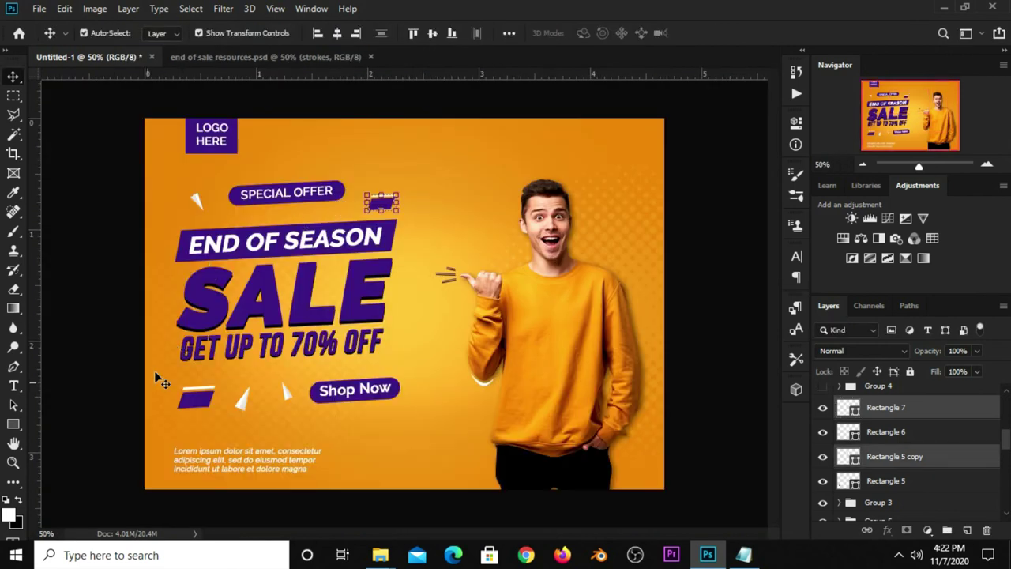
left_click(206, 405)
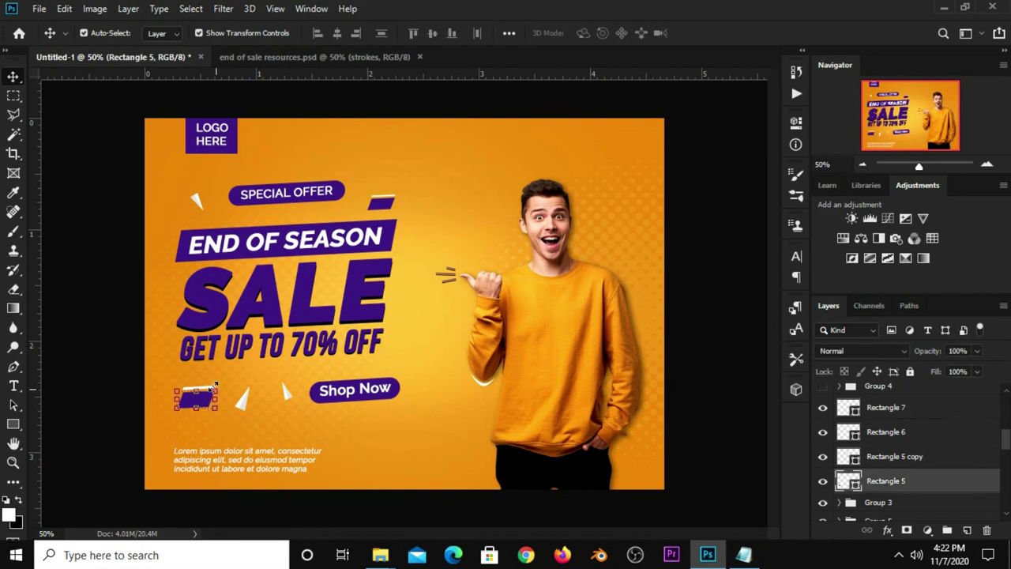
scroll(214, 385, "up", 3)
left_click(172, 389)
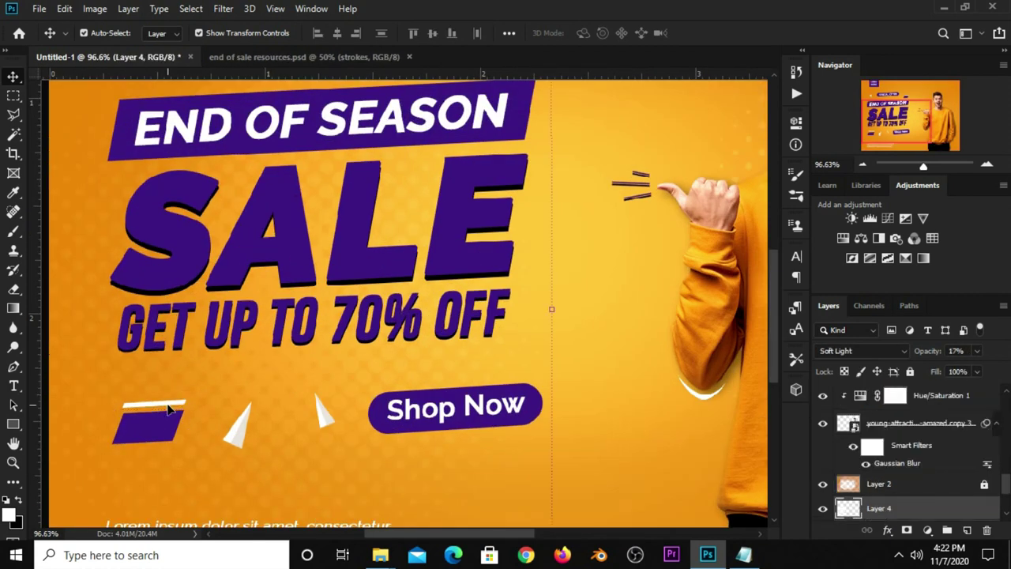
left_click(154, 404)
left_click(128, 441, "shift")
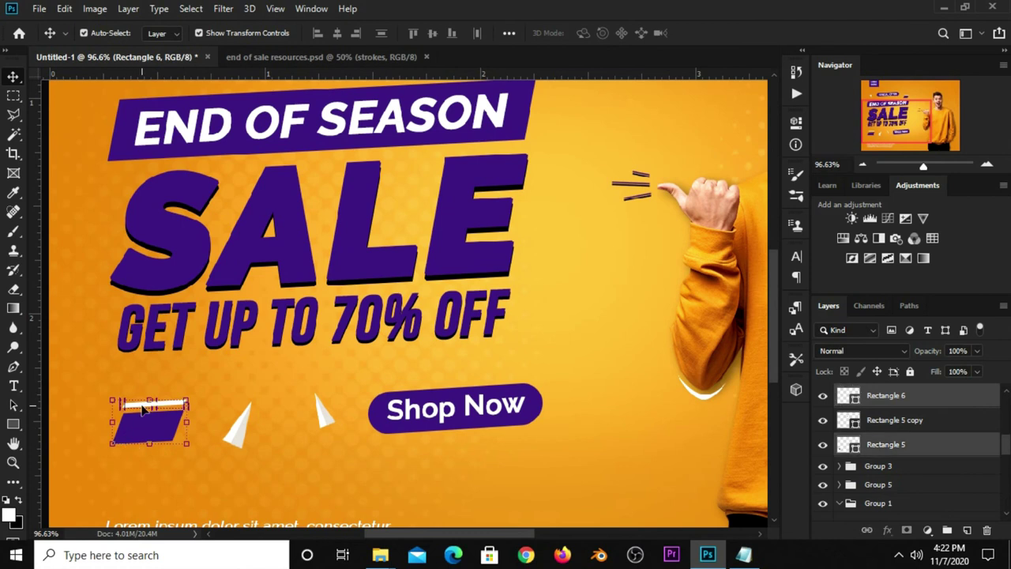
key("ctrl+t")
left_click_drag(131, 438, 132, 399)
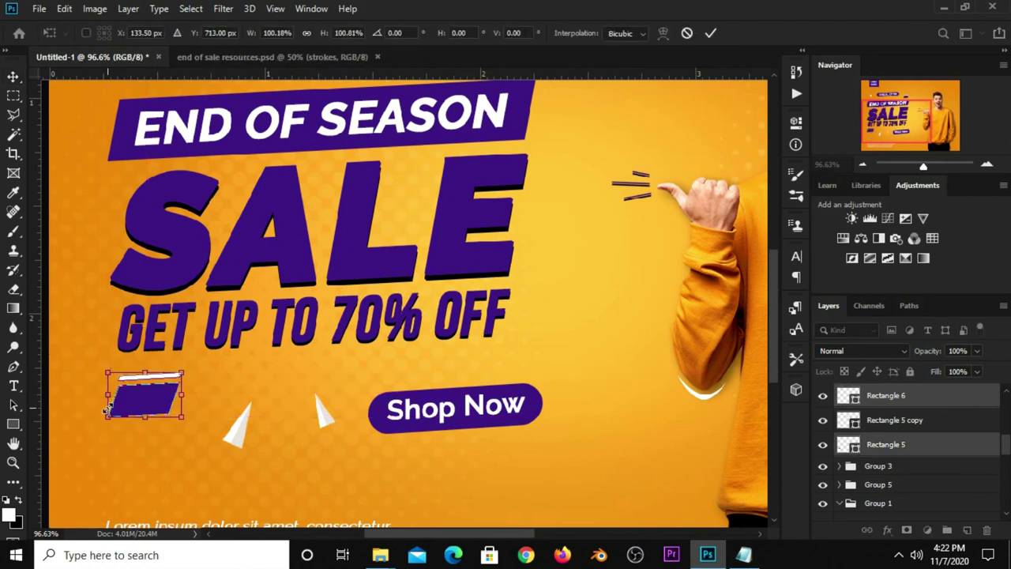
key("Return")
- Move the two white arrows up a little
left_click_drag(245, 439, 236, 420)
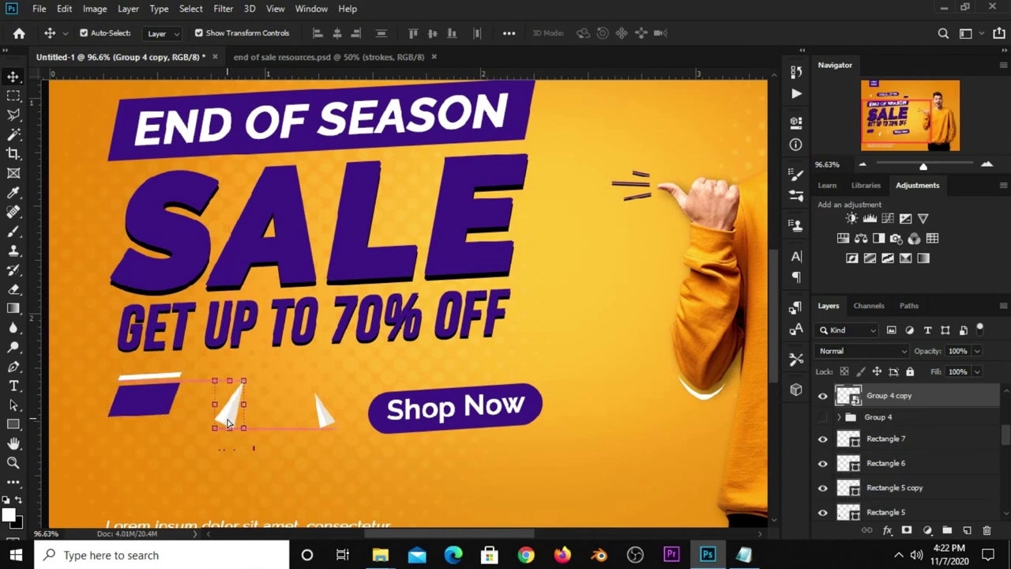
left_click(325, 425)
left_click_drag(325, 425, 322, 411)
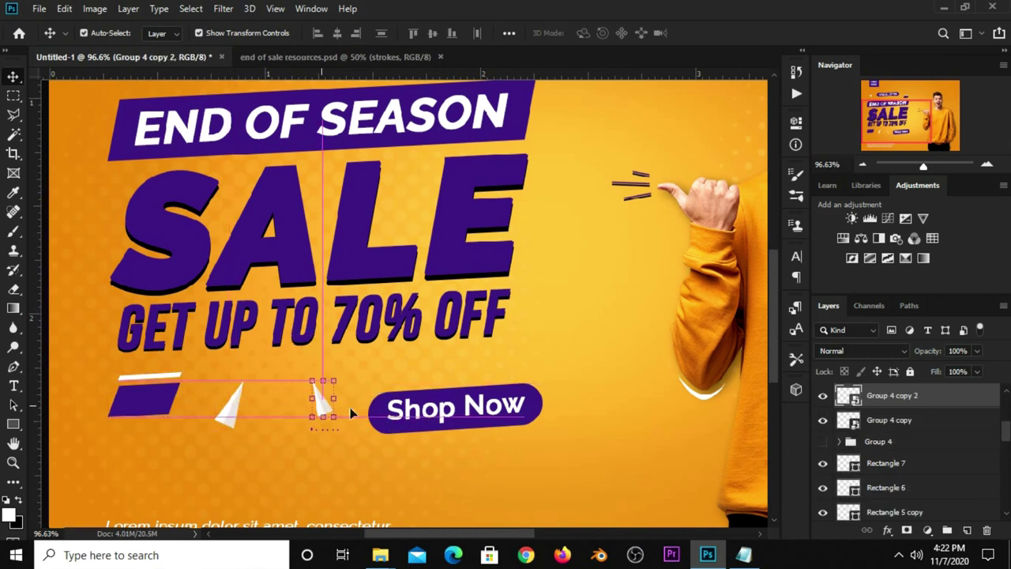
- Shrink the Shop Now button group to about 92% and shift it left, realigning the second arrow
left_click(443, 407)
left_click(879, 483)
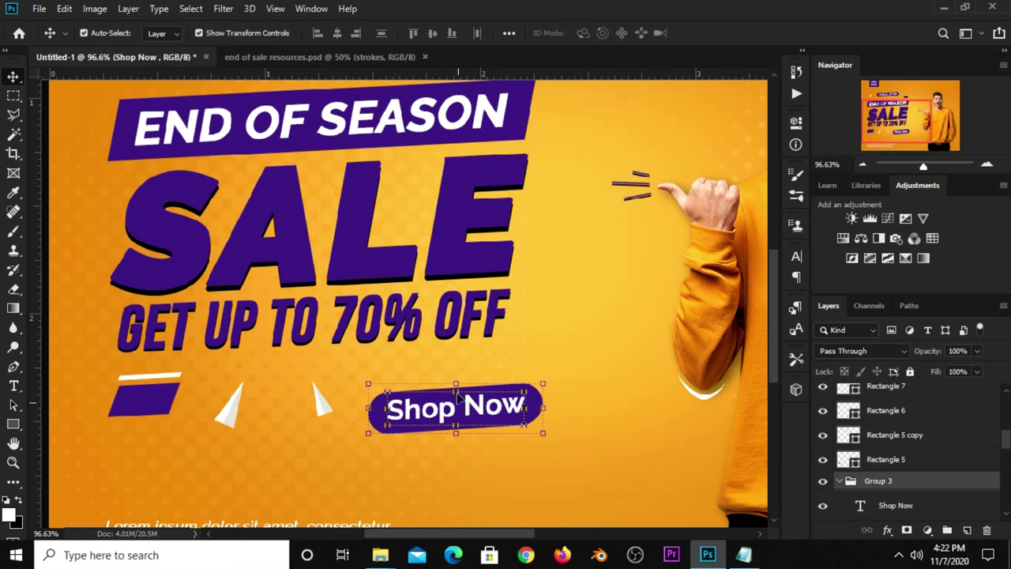
key("ctrl+t")
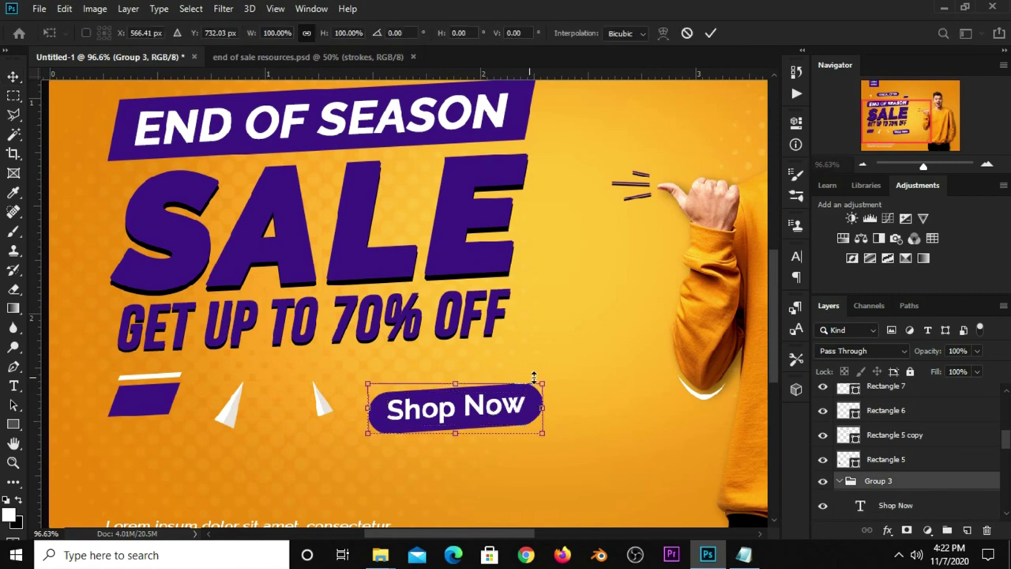
left_click_drag(547, 378, 530, 388)
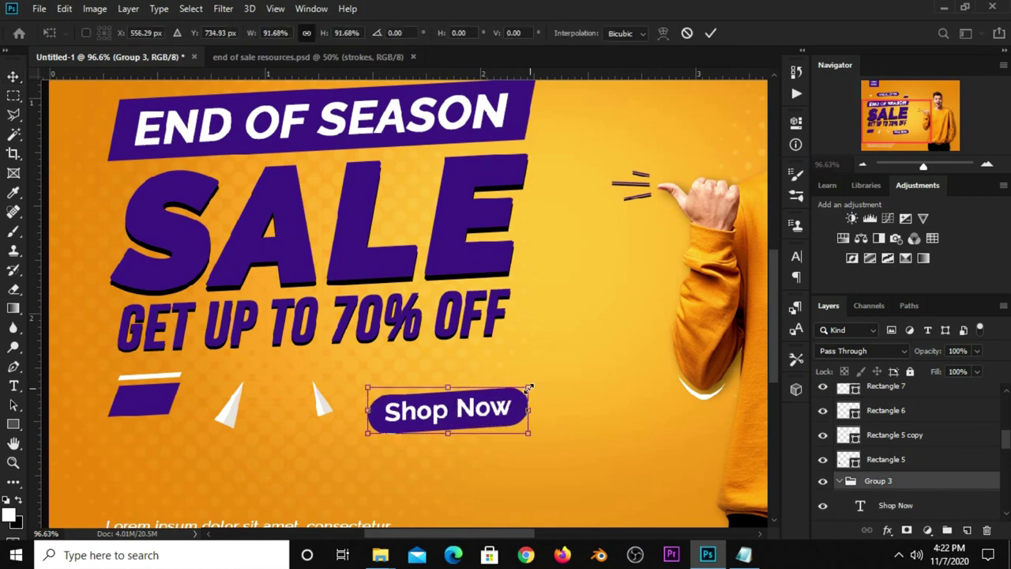
left_click_drag(474, 410, 455, 410)
left_click_drag(511, 387, 499, 389)
key("Return")
left_click_drag(316, 401, 304, 385)
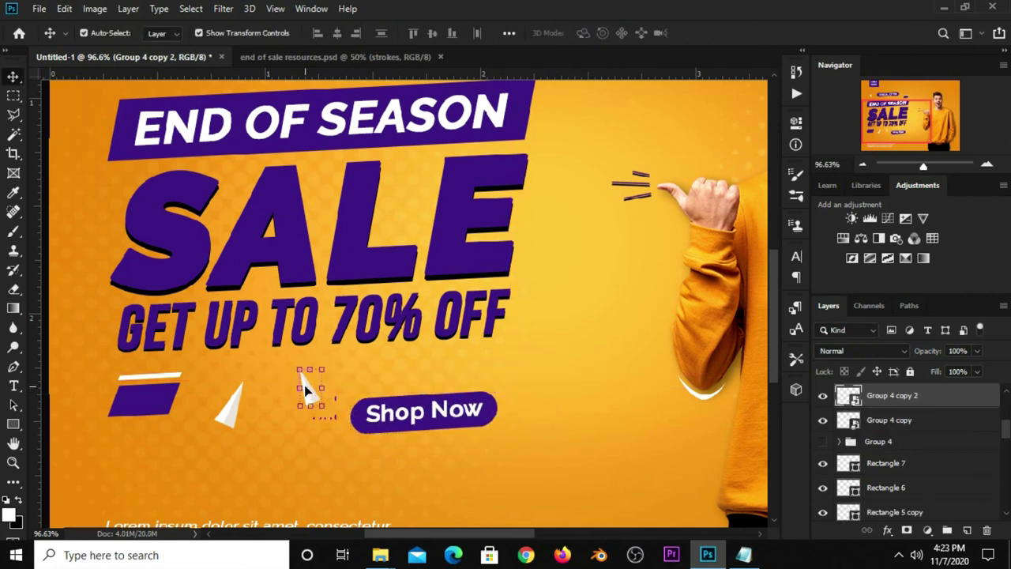
key("ctrl+minus")
key("ctrl+minus")
left_click(134, 411)
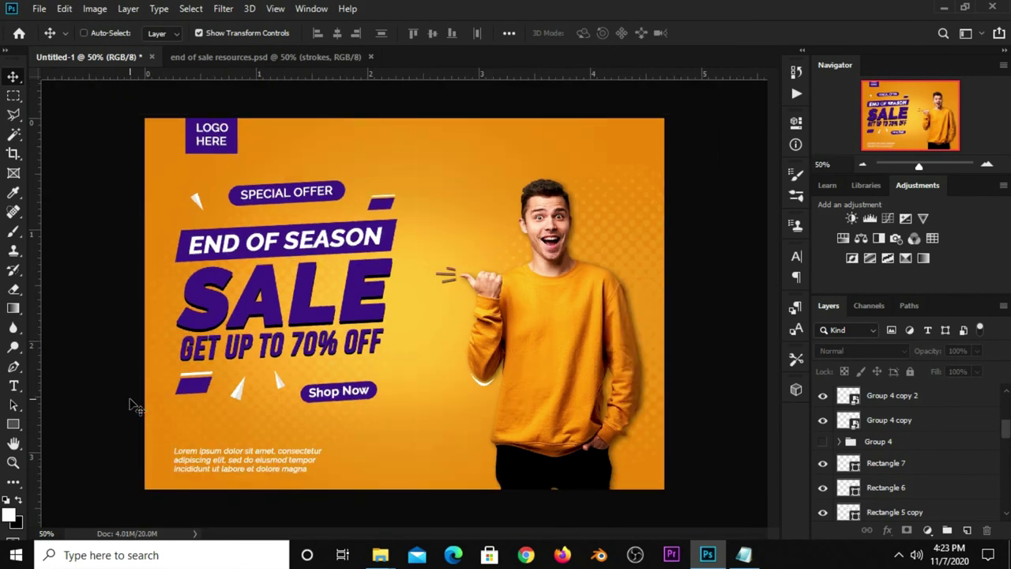
key("ctrl+plus")
key("ctrl+plus")
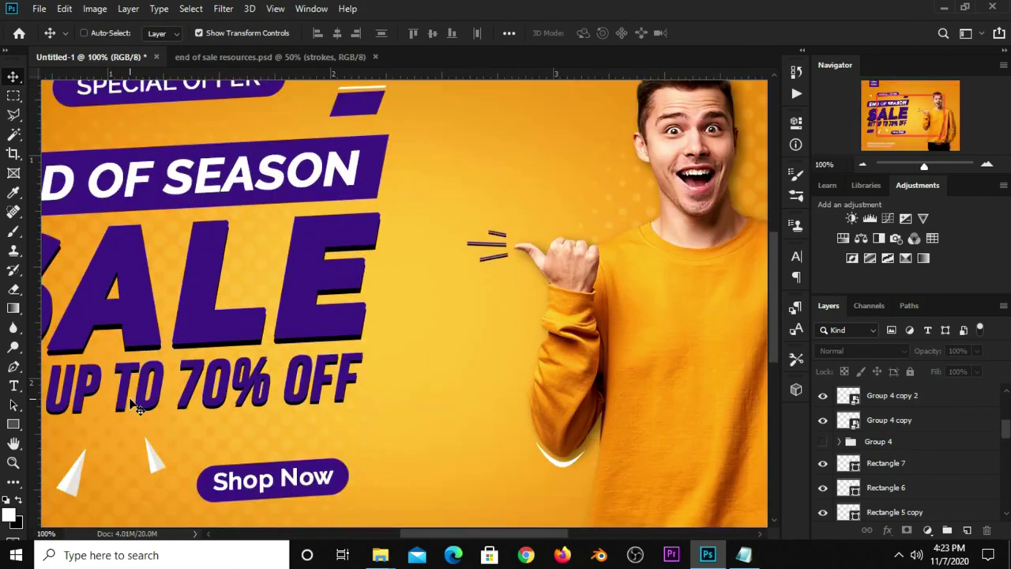
key("ctrl+0")
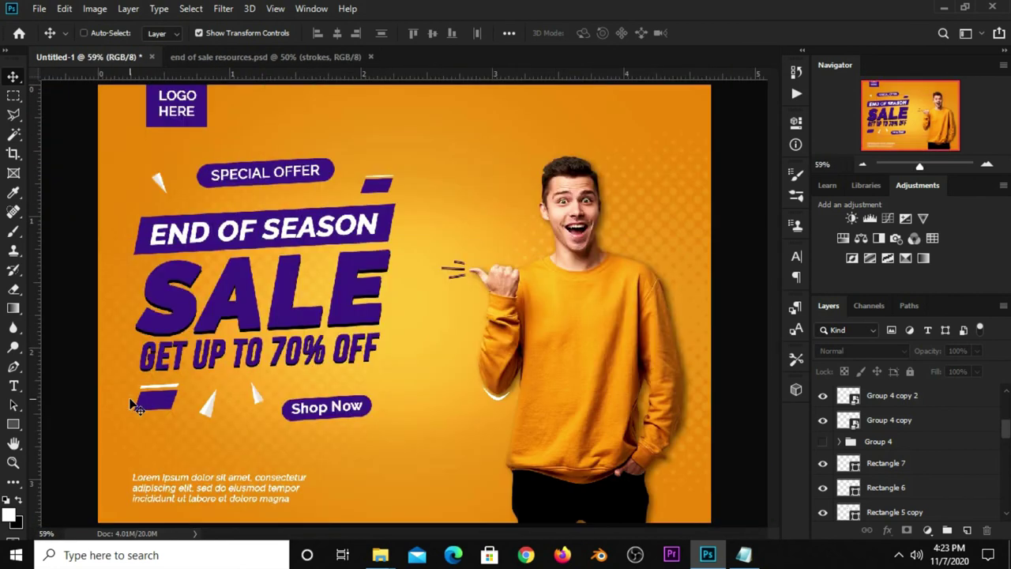
key("ctrl+minus")
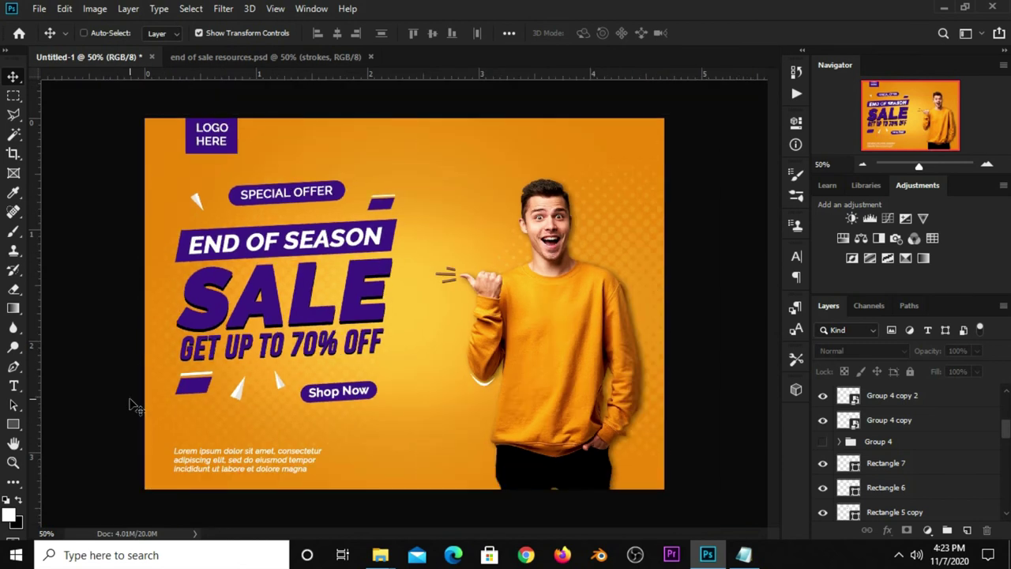